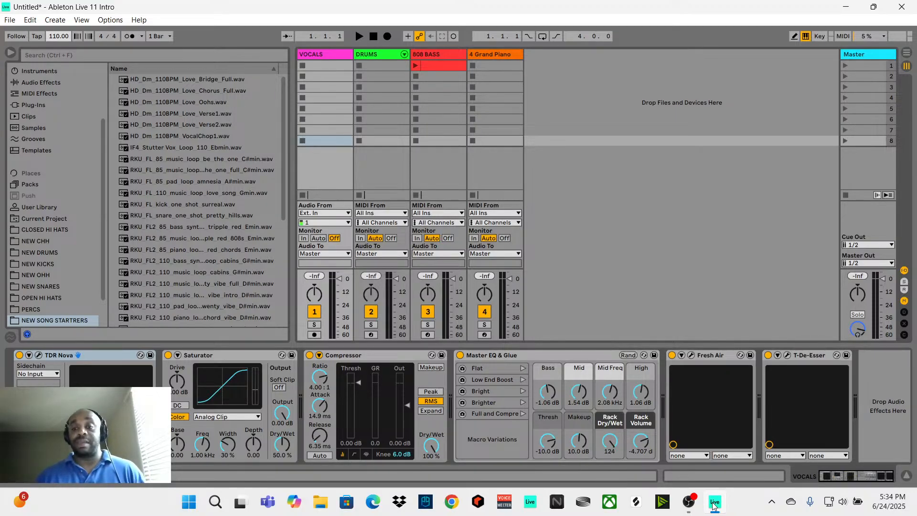
Select the RKU FL2 110 pad loop four twenty vibe D#min.wav sample for preview and set the system volume to about 39.
mouse_move(688, 501)
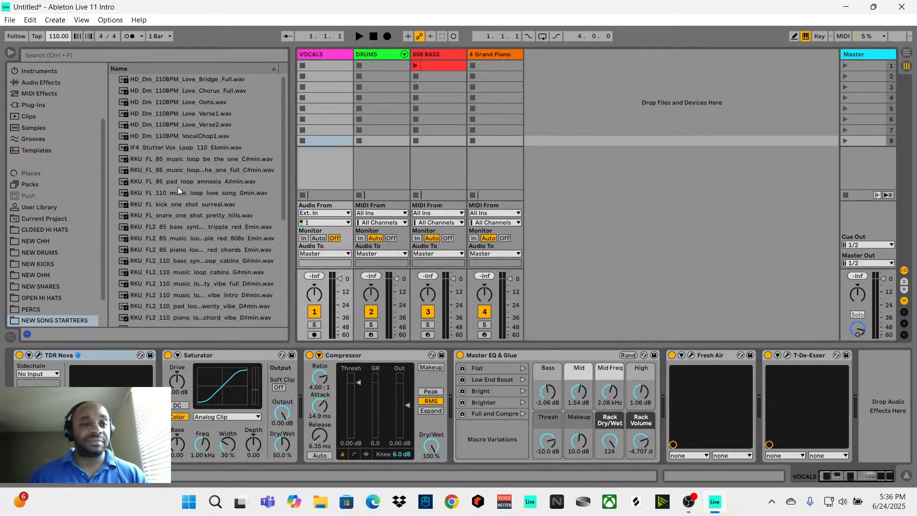
scroll(219, 256, down, 2)
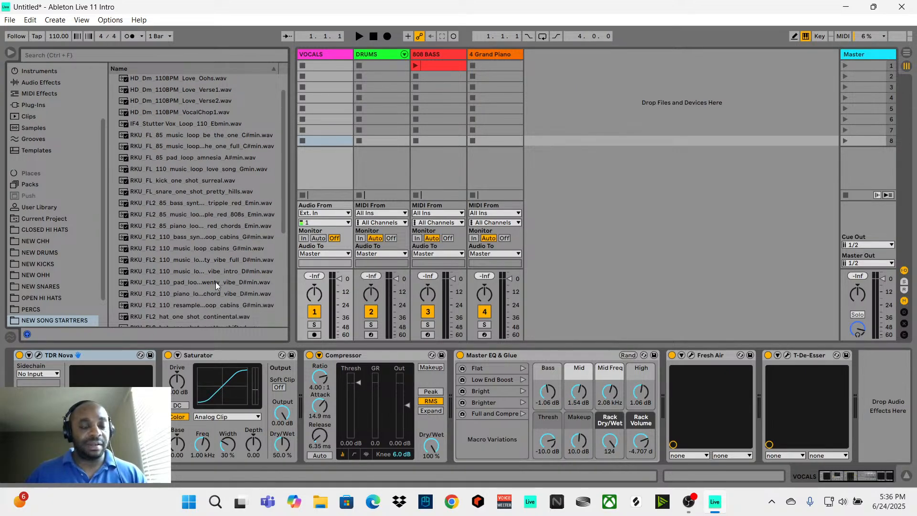
click(216, 282)
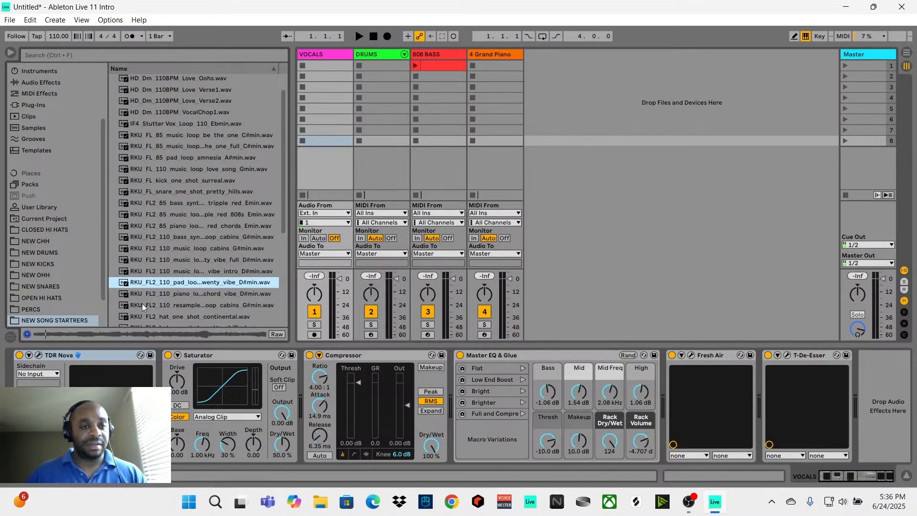
click(28, 337)
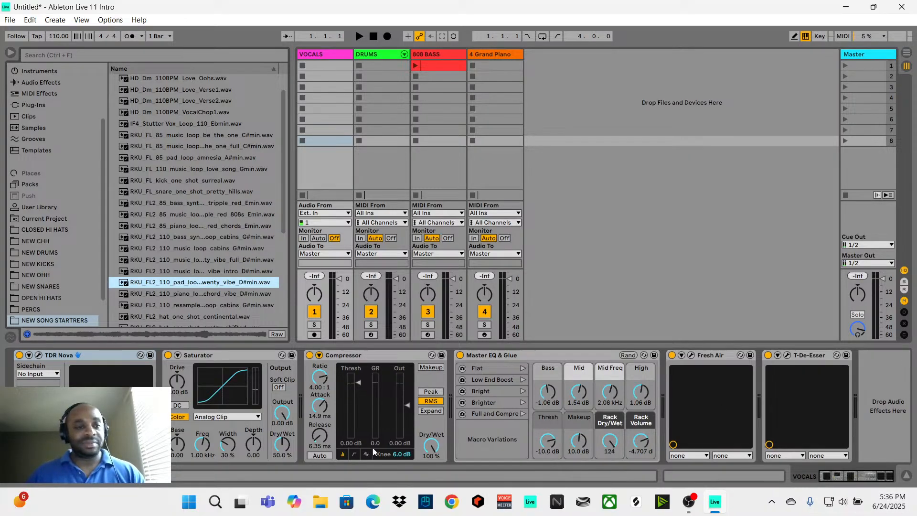
click(842, 502)
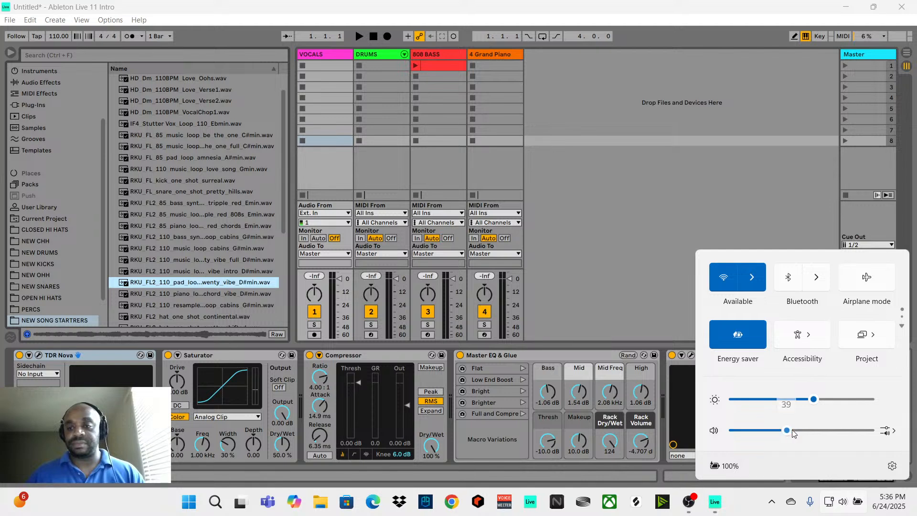
click(638, 279)
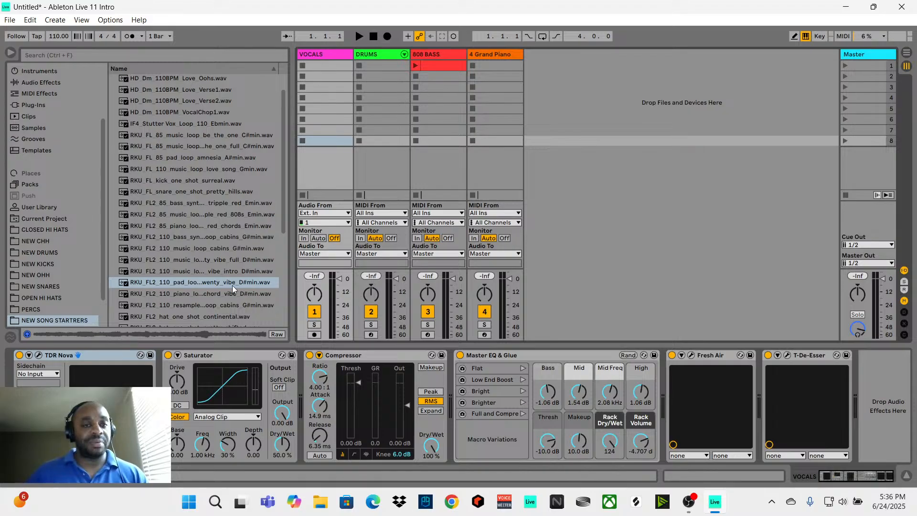
drag(233, 284, 216, 272)
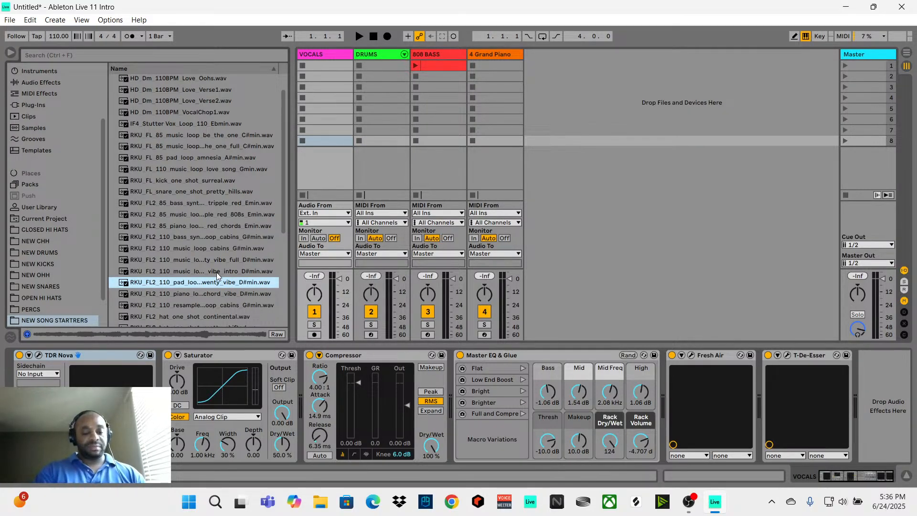
Insert an audio track and a MIDI track after VOCALS, and load the selected pad loop into the audio track's first clip slot.
key(ctrl+t)
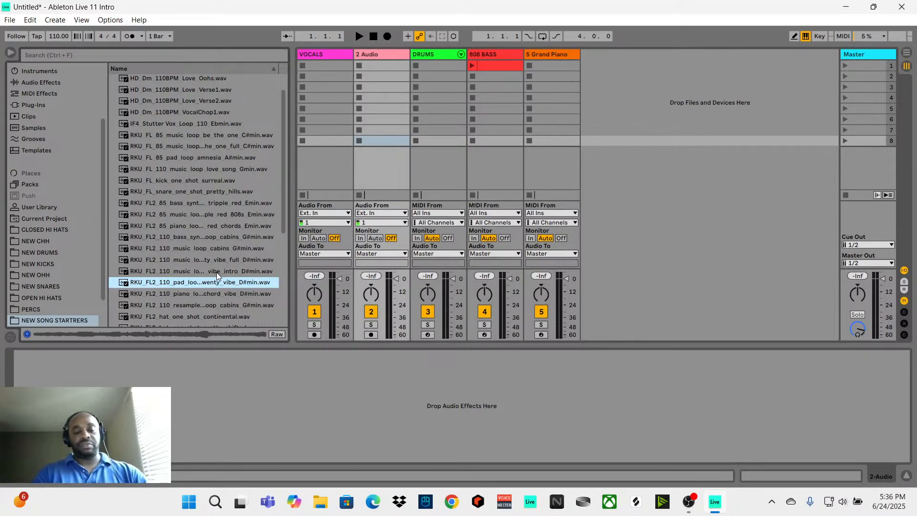
key(ctrl+shift+t)
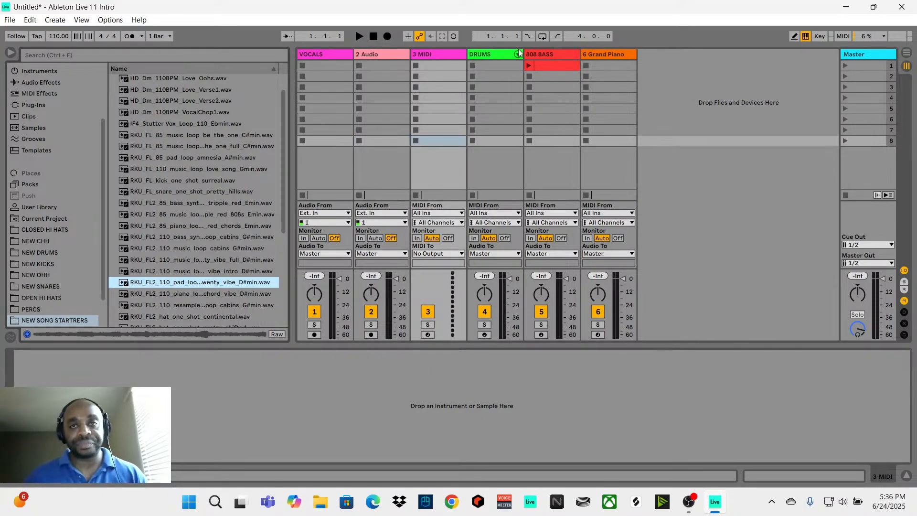
click(379, 65)
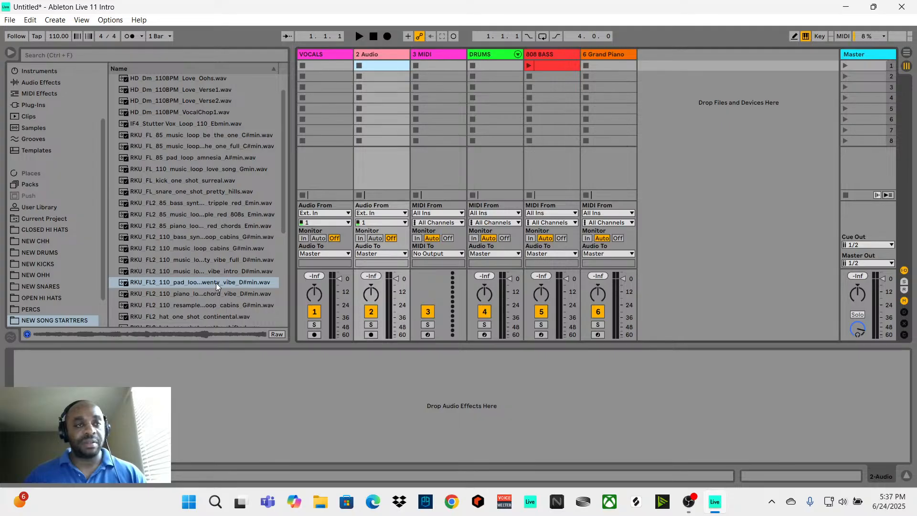
drag(215, 283, 385, 69)
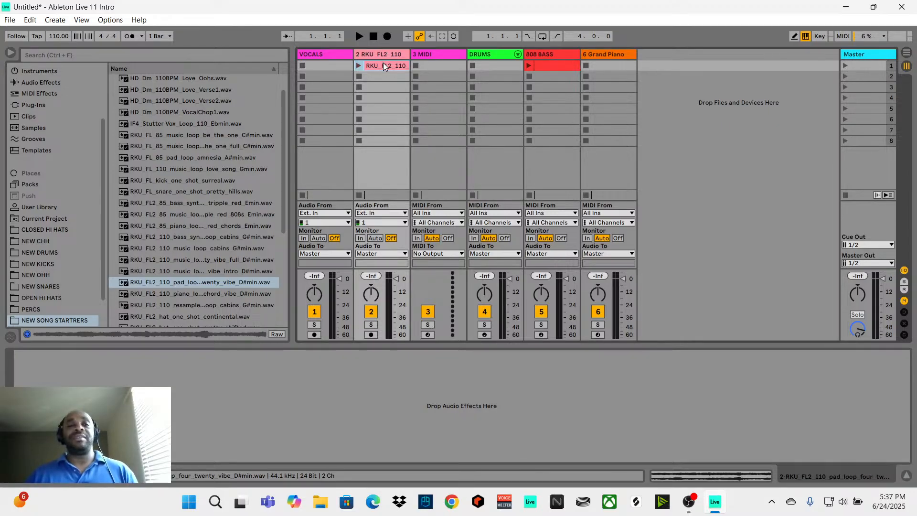
double_click(383, 65)
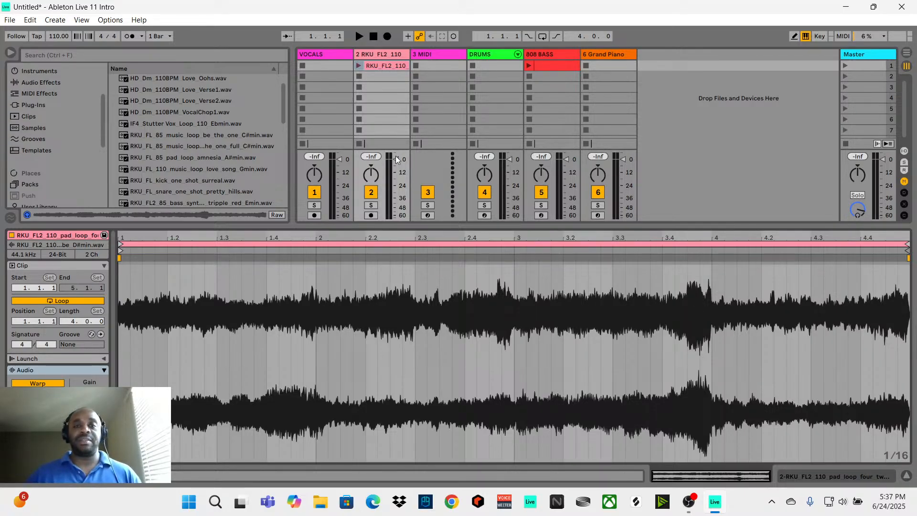
Play the pad loop clip, lower its track volume to about -25.3 dB, and stop playback.
drag(396, 159, 396, 175)
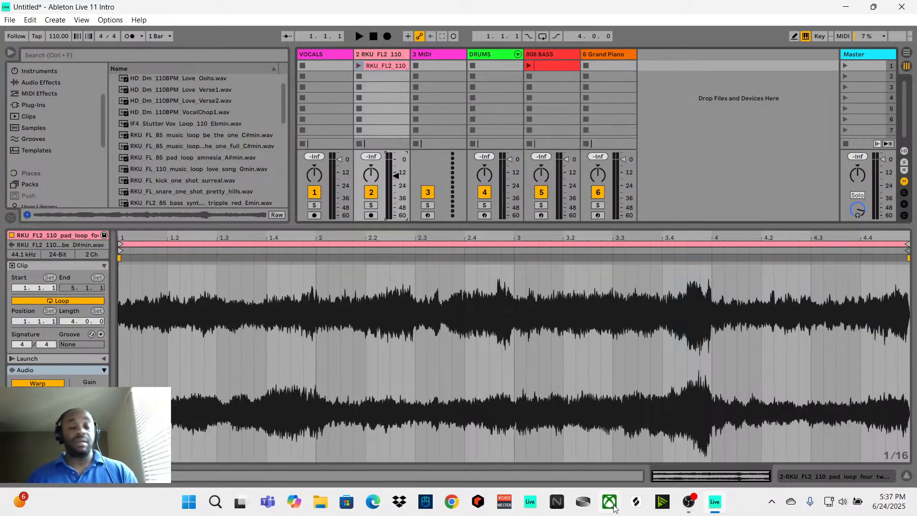
key(space)
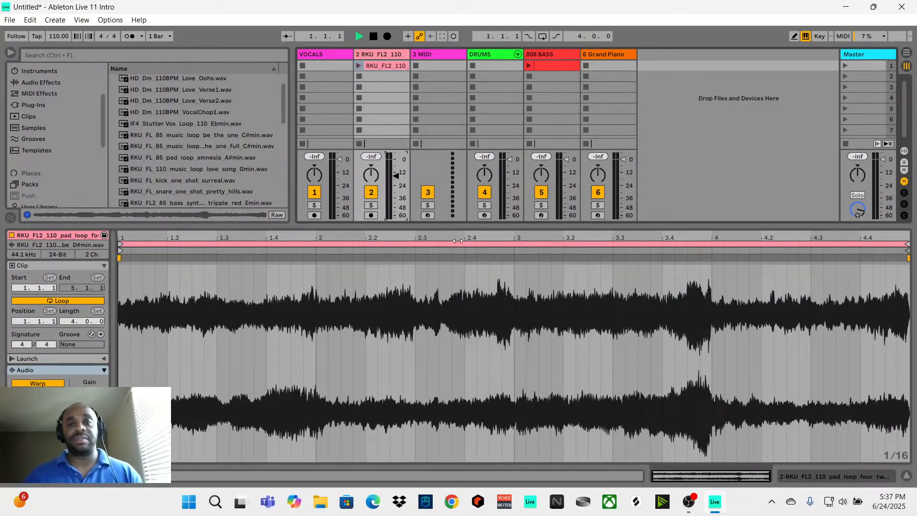
click(359, 66)
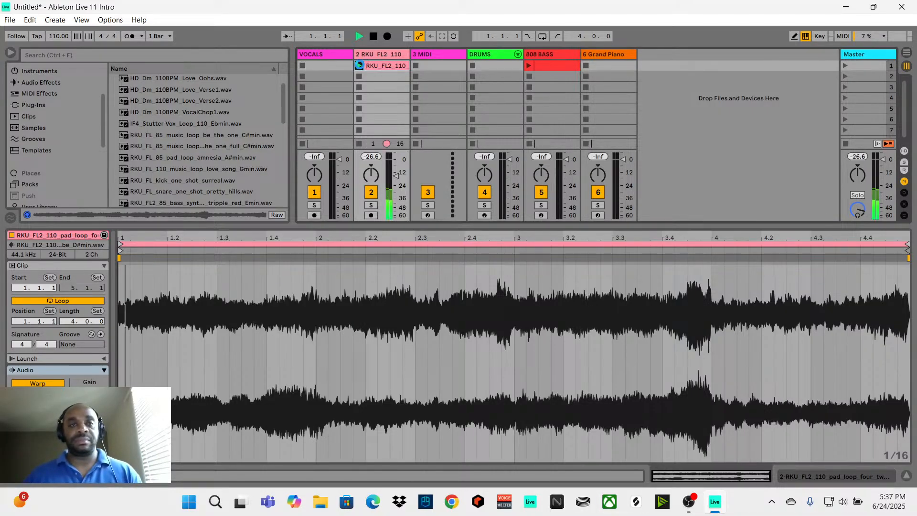
drag(396, 176, 396, 185)
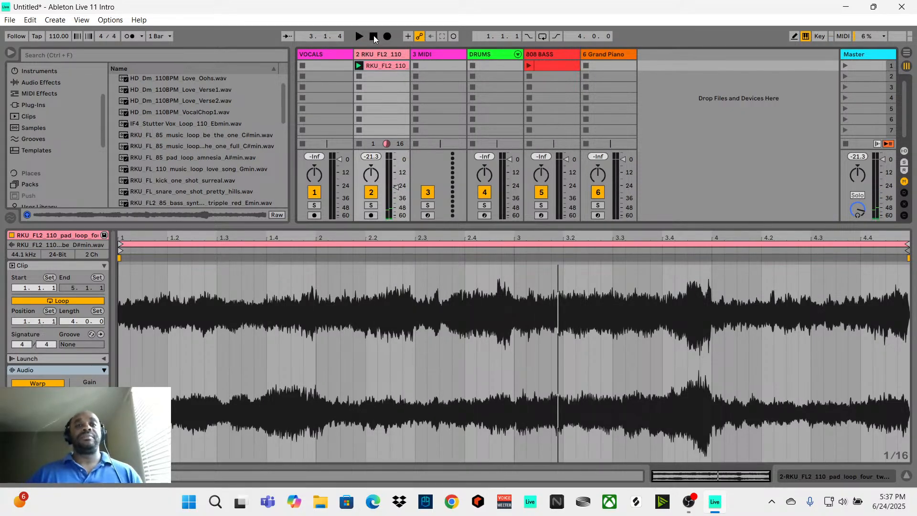
click(374, 36)
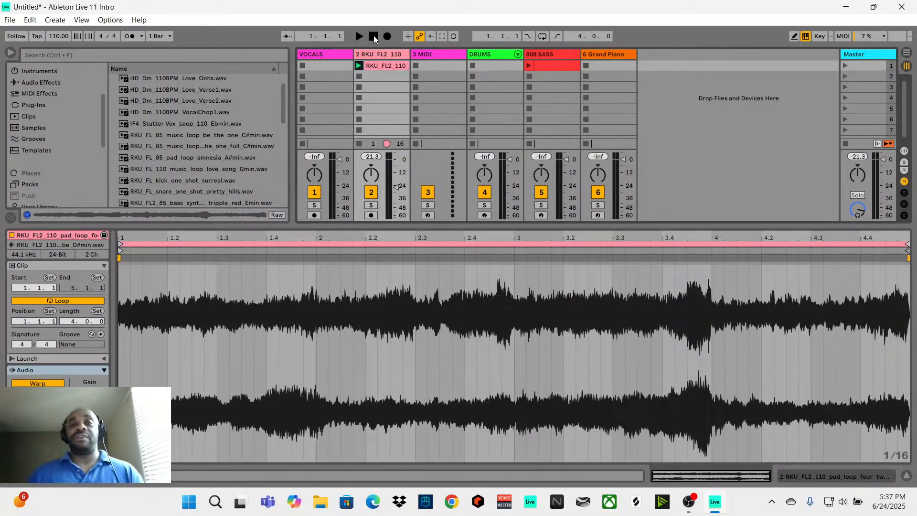
Check which key is mapped to Global Record.
drag(695, 226, 664, 325)
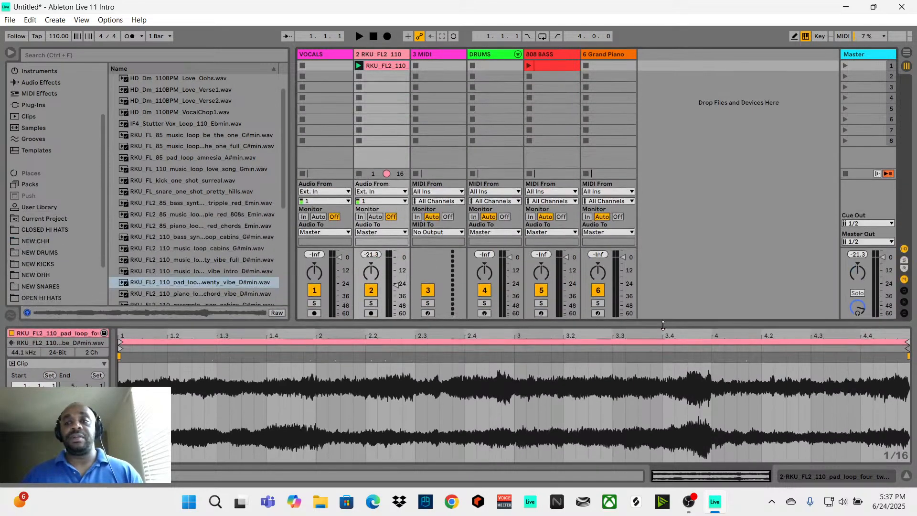
click(819, 36)
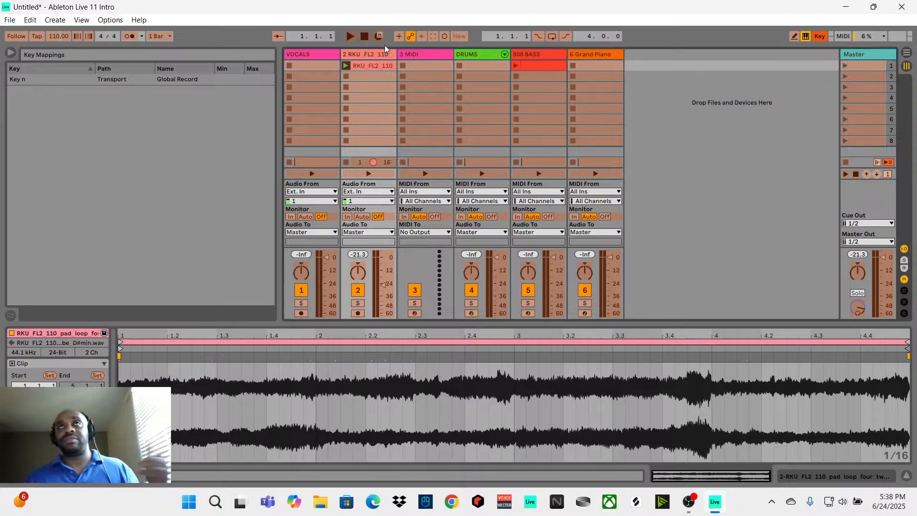
click(818, 37)
Record the pad loop into the Arrangement with looping on, switch the track back to arrangement playback, and extend the recorded clip to bar 5.
key(Tab)
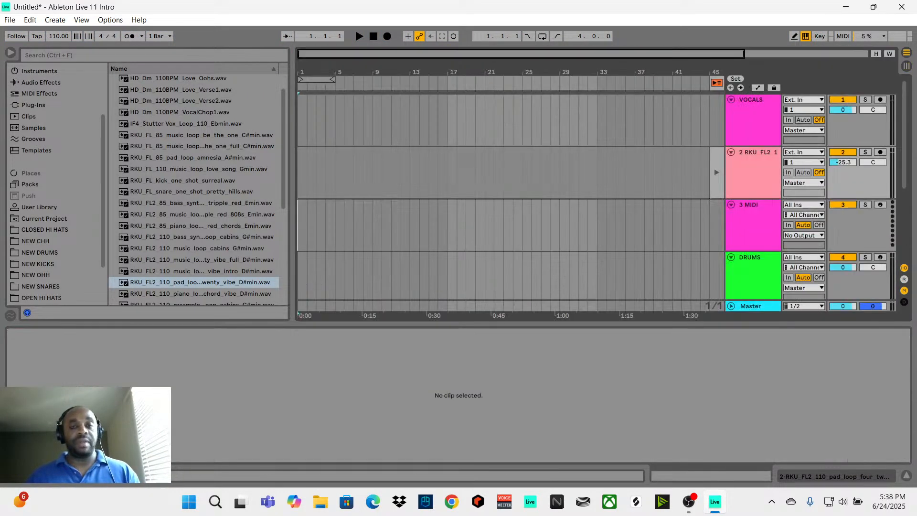
click(541, 37)
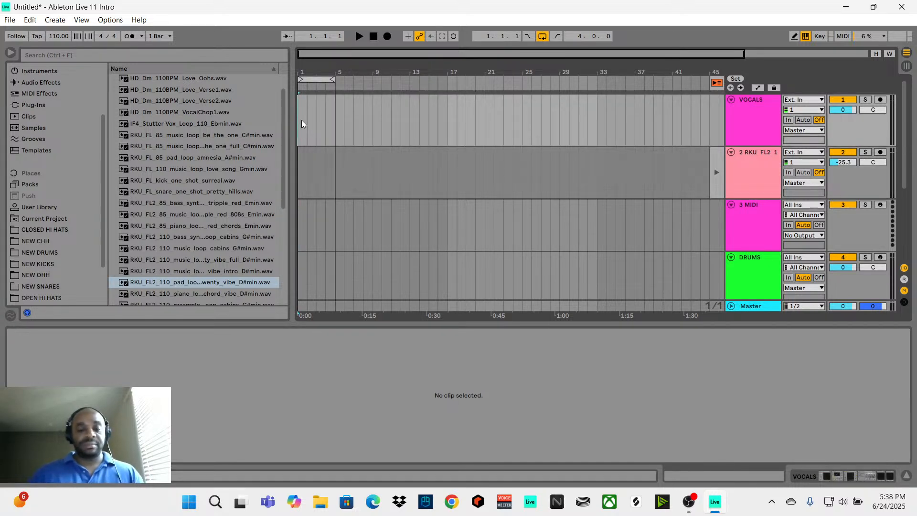
key(F9)
key(Tab)
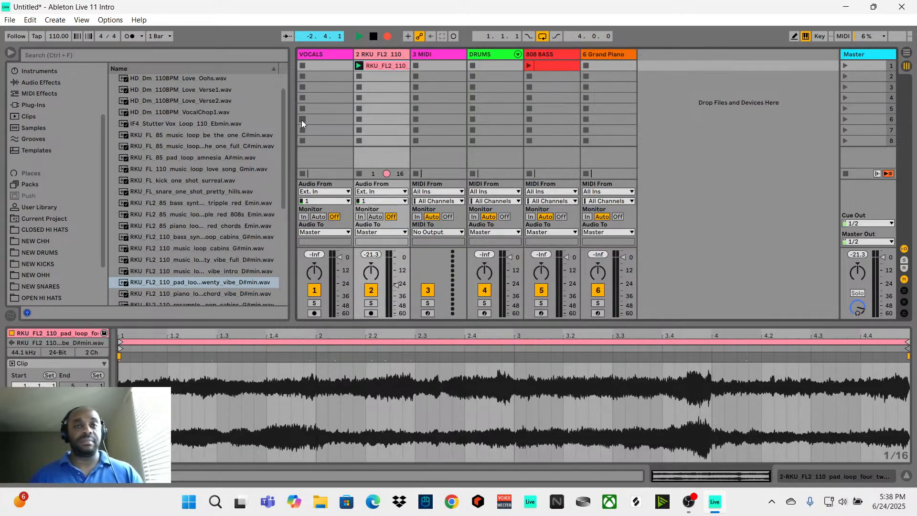
key(Tab)
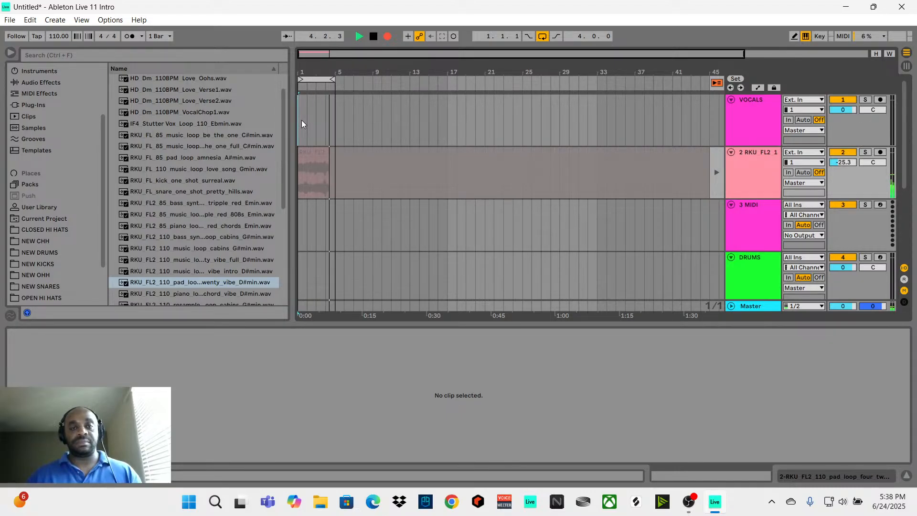
key(space)
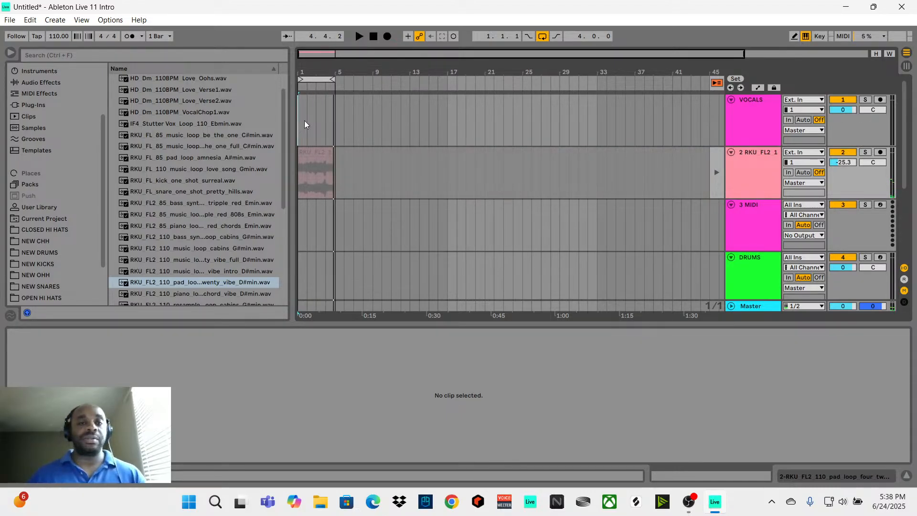
click(716, 82)
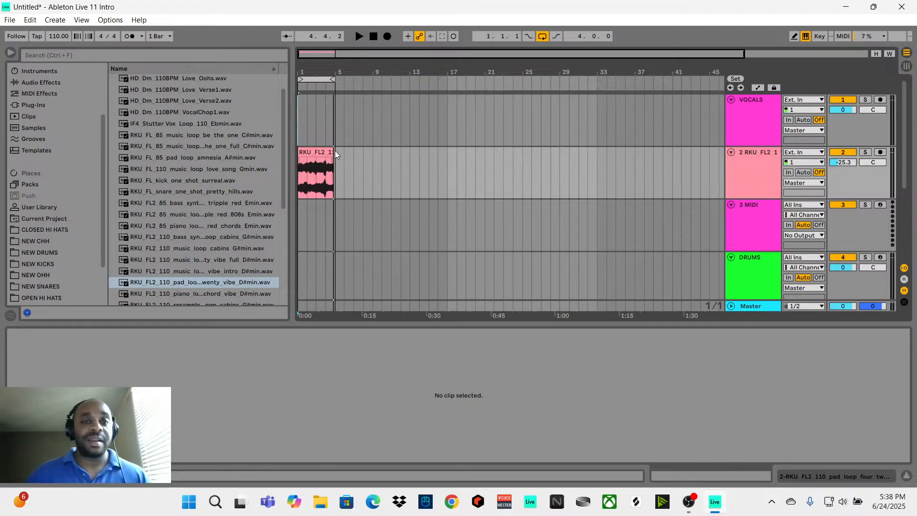
drag(336, 154, 337, 154)
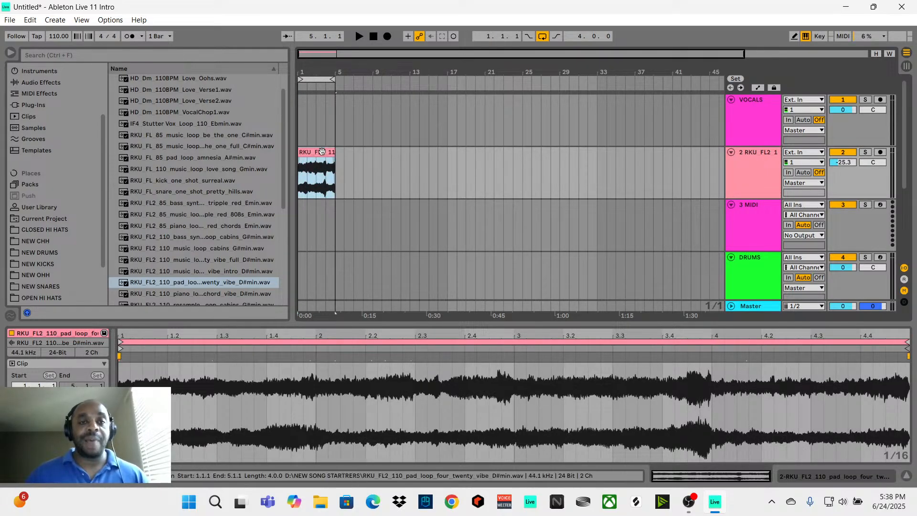
Duplicate the four-bar pad clip three times and move the last two copies to about bar 41.
key(ctrl+d)
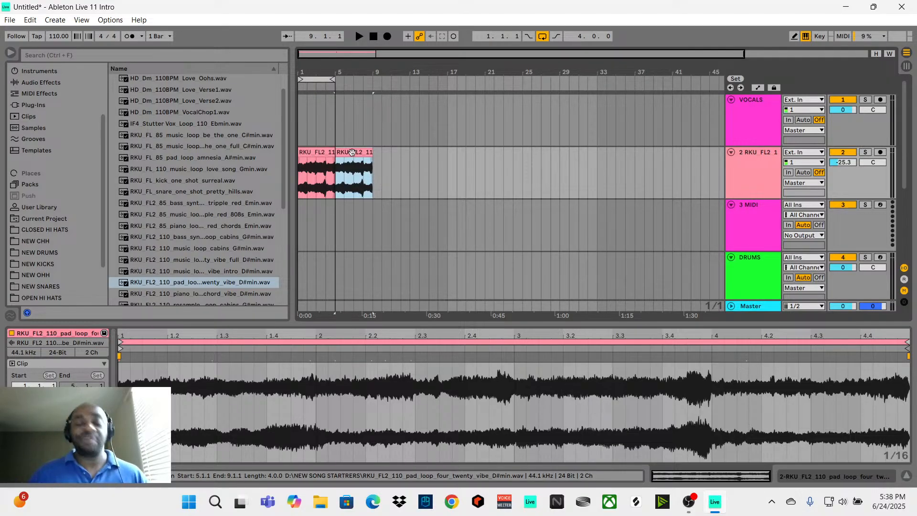
key(ctrl+d)
key(ctrl+d)
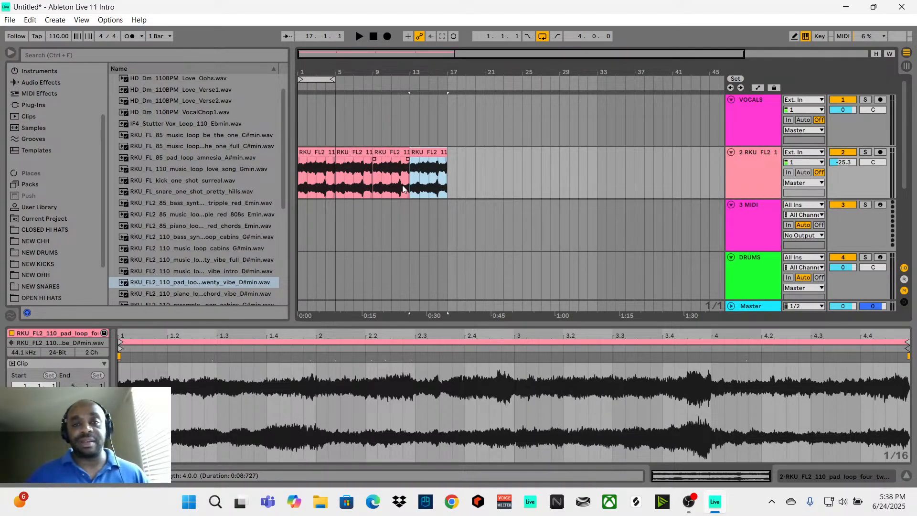
drag(447, 173, 695, 154)
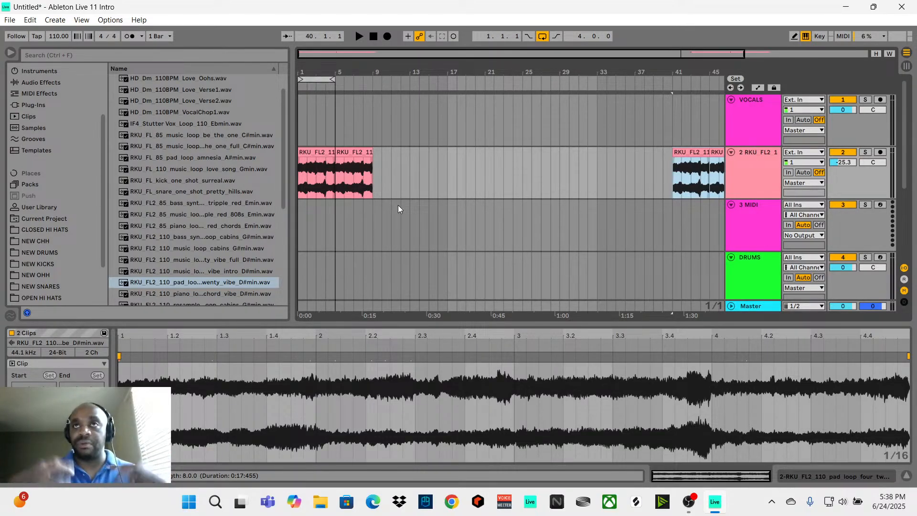
Split the first pad clip at bar 3 and the second pad clip at bar 7.
click(334, 78)
click(317, 195)
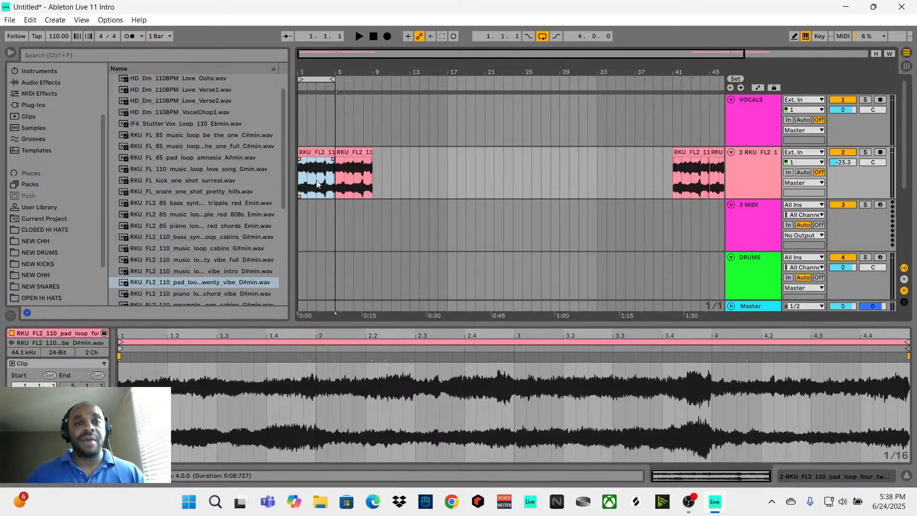
click(316, 180)
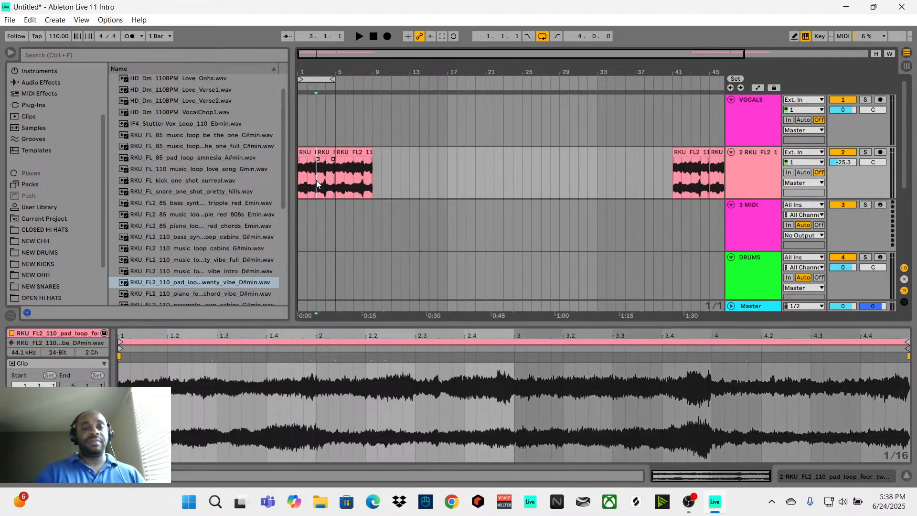
key(ctrl+e)
click(357, 181)
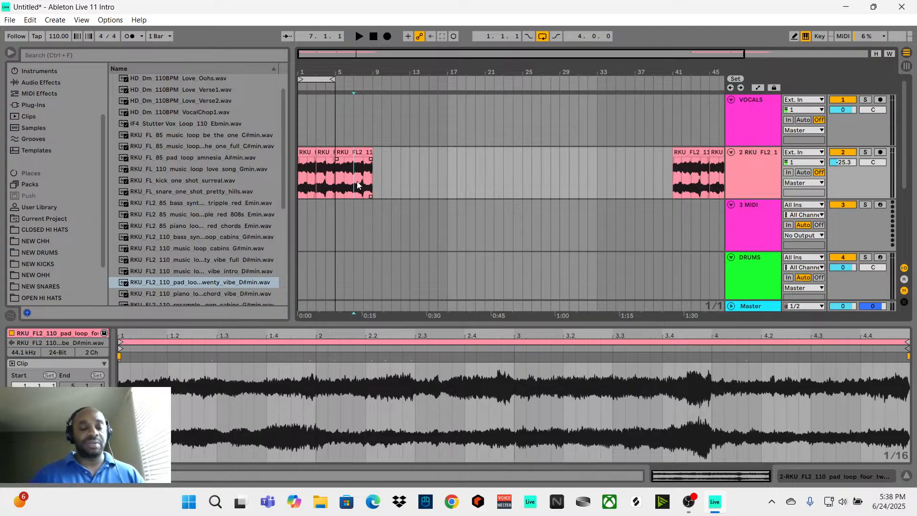
key(ctrl+e)
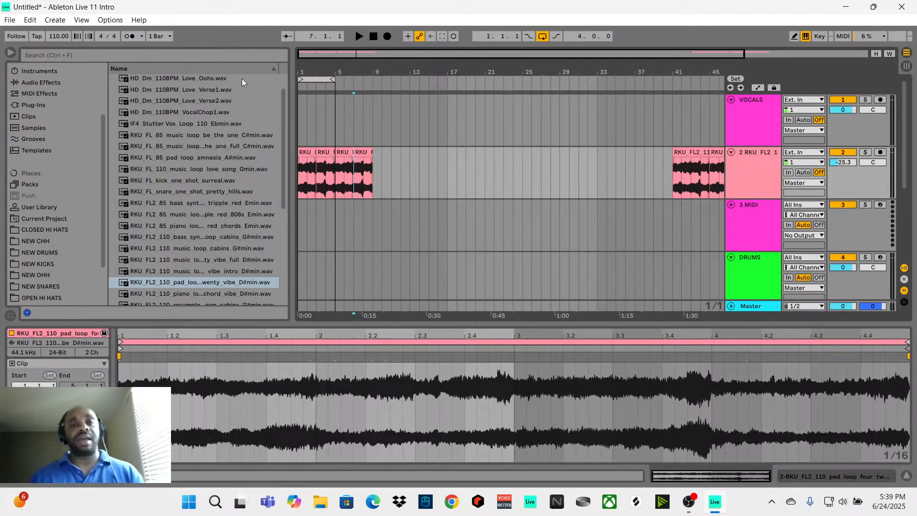
Shorten the arrangement loop to the first two bars and select the first two-bar piece of the pad clip.
drag(332, 80, 314, 99)
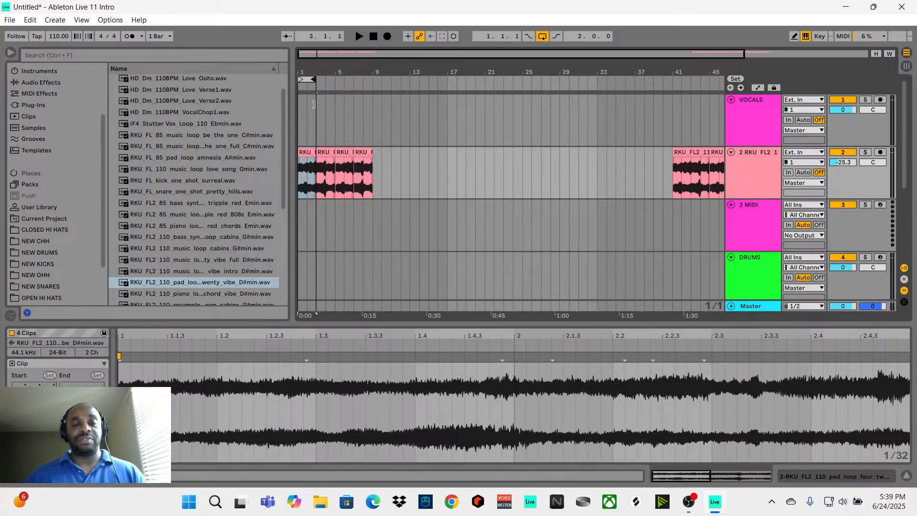
click(319, 170)
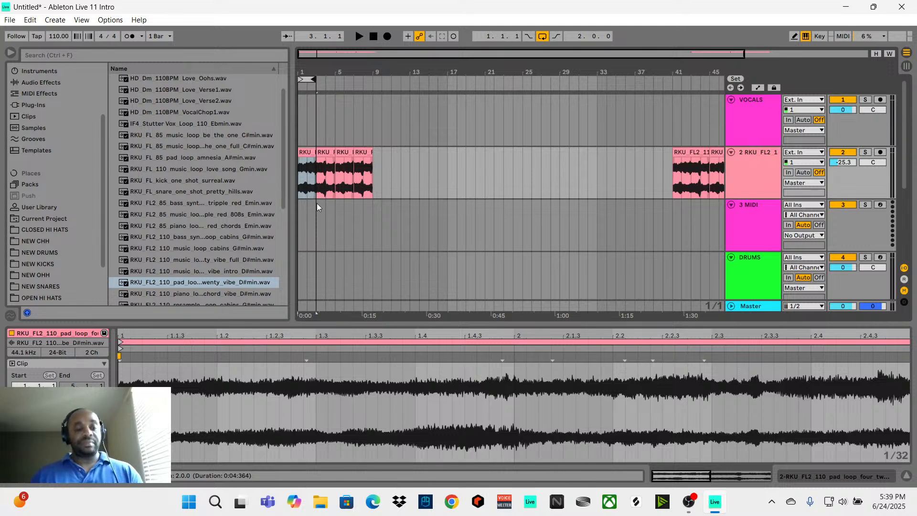
Create an empty MIDI clip in the first session slot of the DRUMS track.
click(758, 284)
key(Tab)
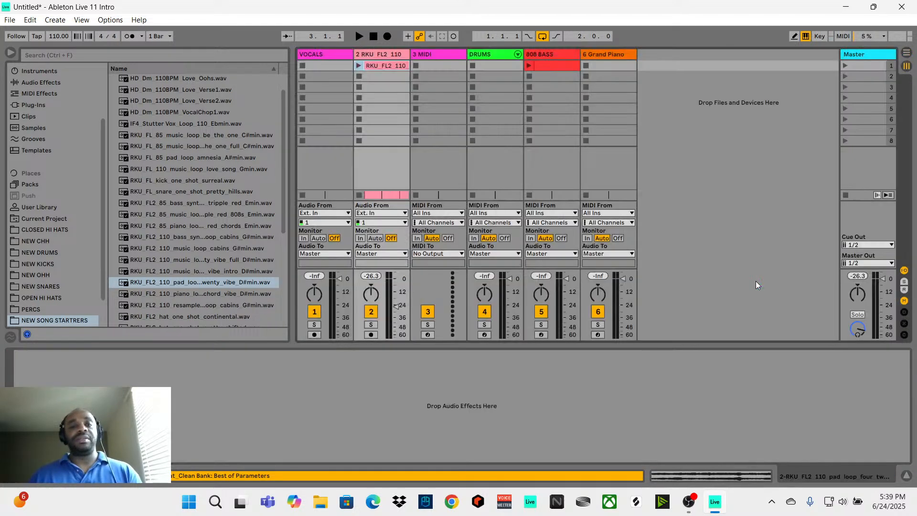
click(501, 59)
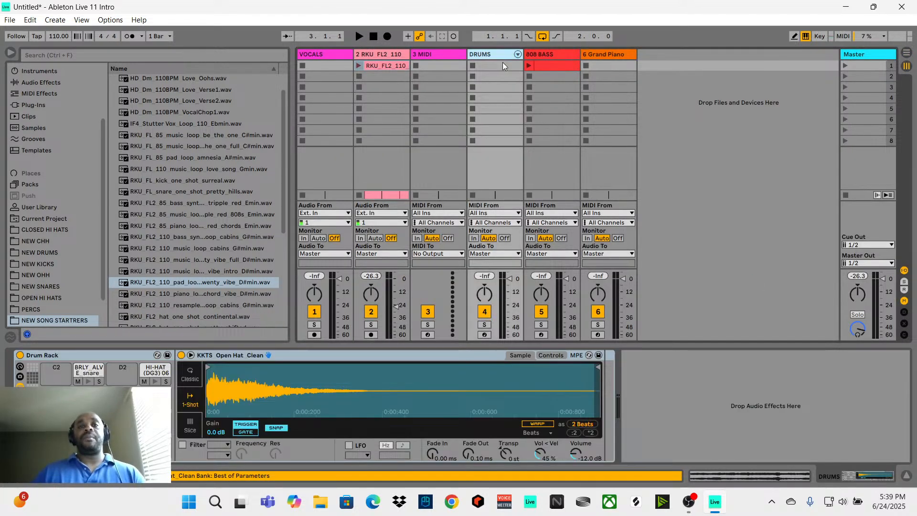
double_click(503, 63)
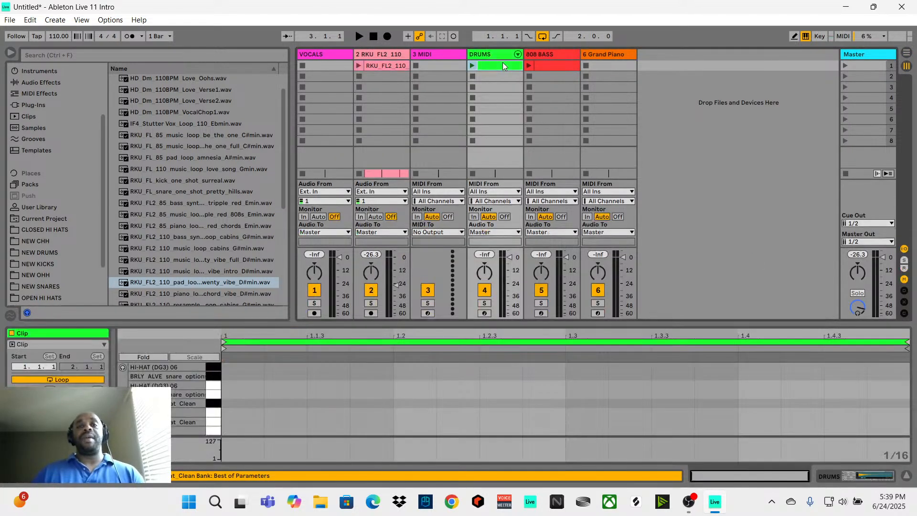
Set the drum clip's grid to 1/32, enlarge the note editor, and double the clip's loop length to two bars.
right_click(893, 456)
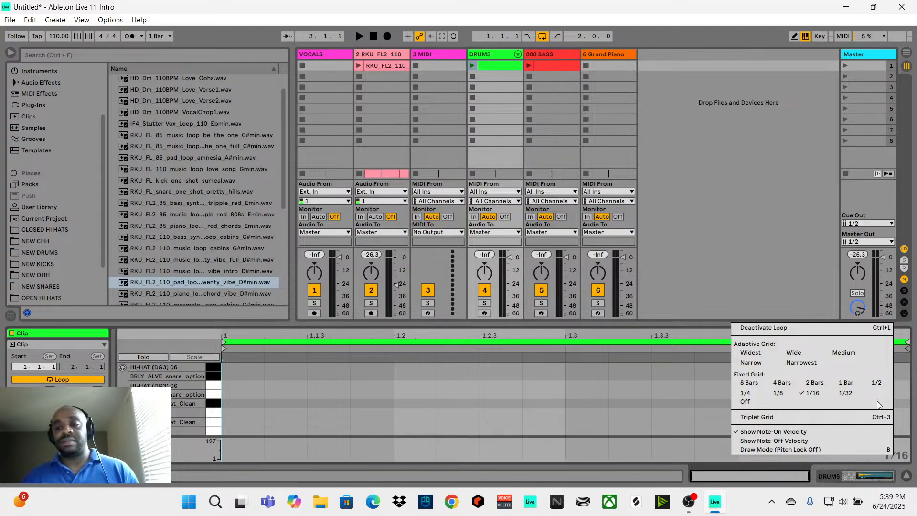
click(845, 393)
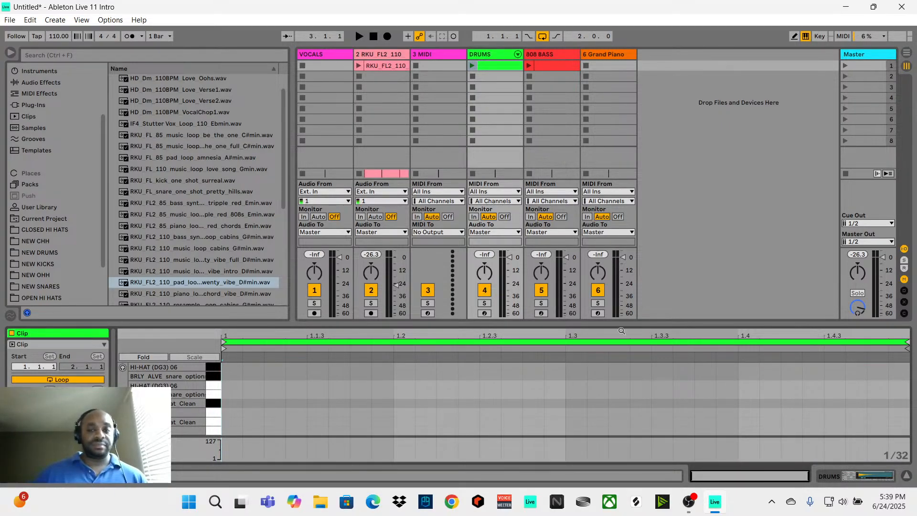
drag(558, 327, 555, 250)
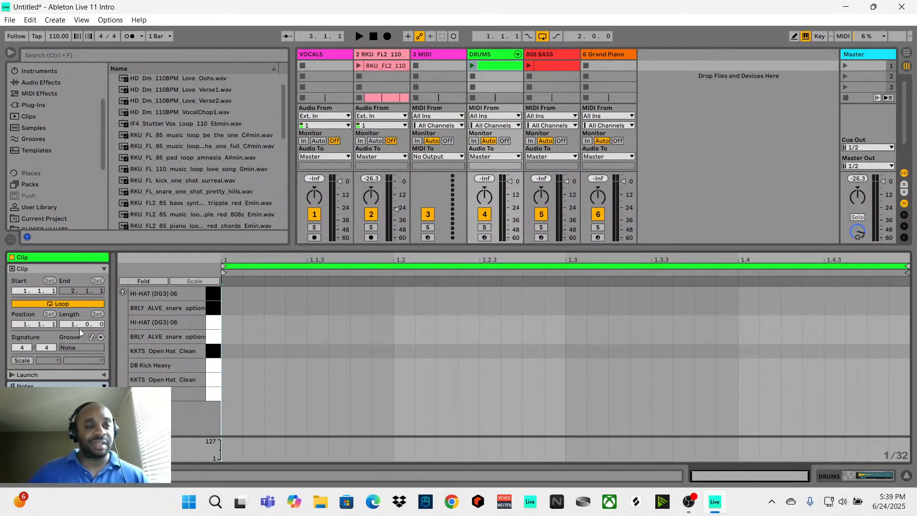
key(ctrl+d)
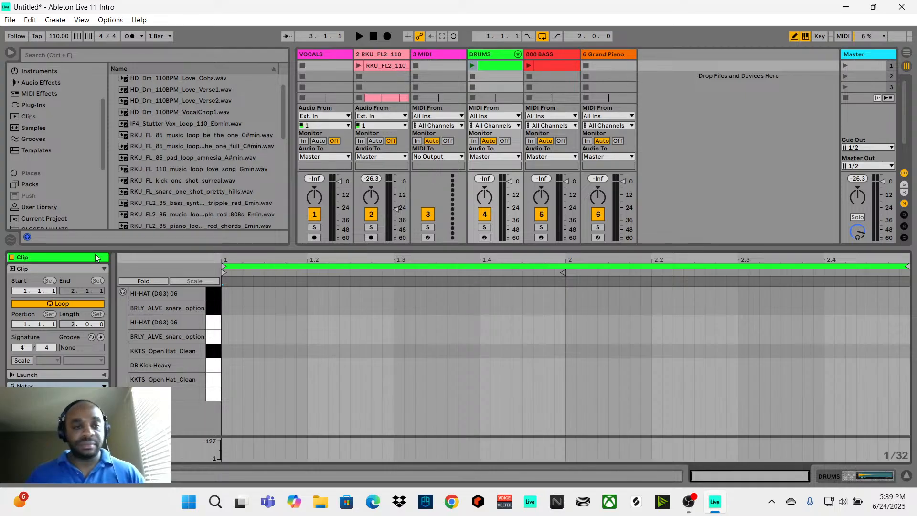
Draw hits in the upper HI-HAT (DG3) 06 row on every eighth note across both bars of the drum clip.
click(227, 293)
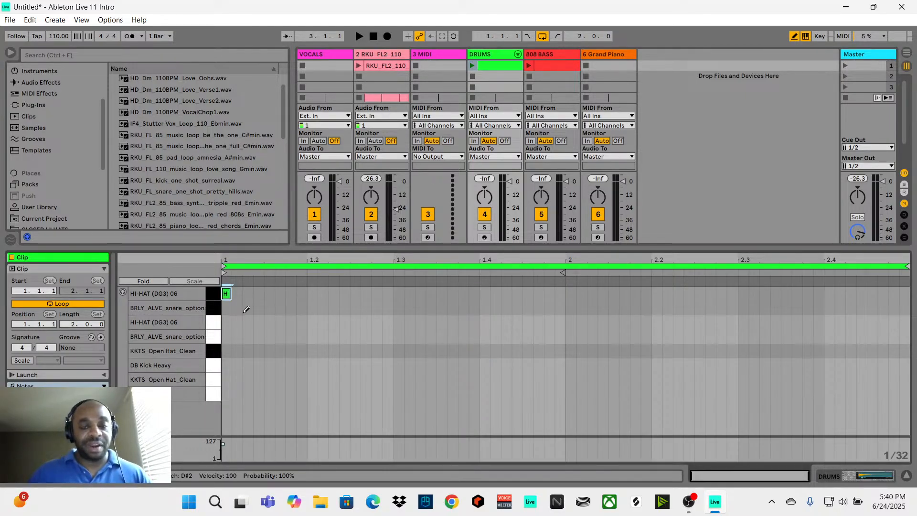
click(269, 293)
click(312, 293)
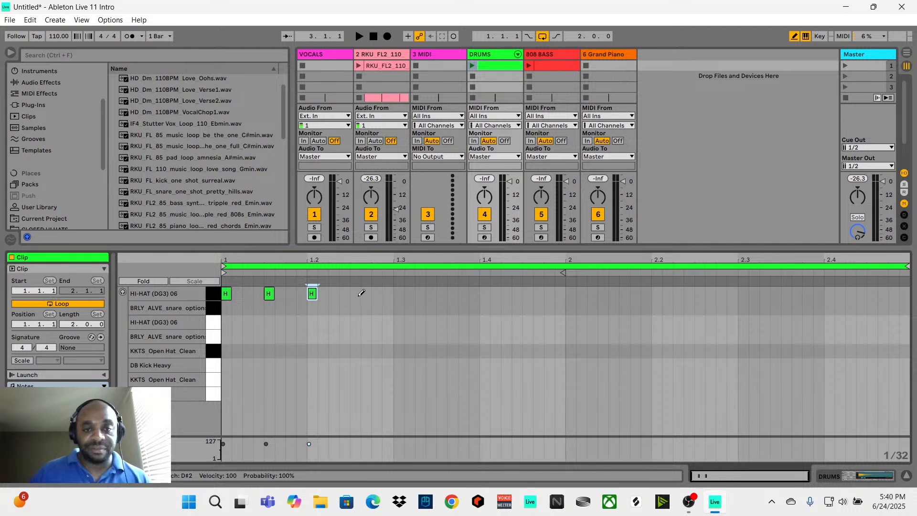
click(356, 293)
click(399, 293)
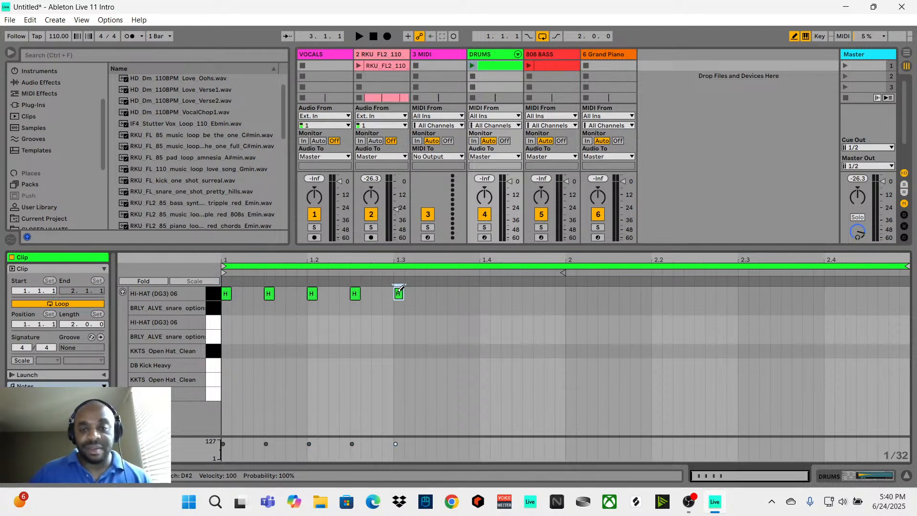
click(442, 293)
click(485, 293)
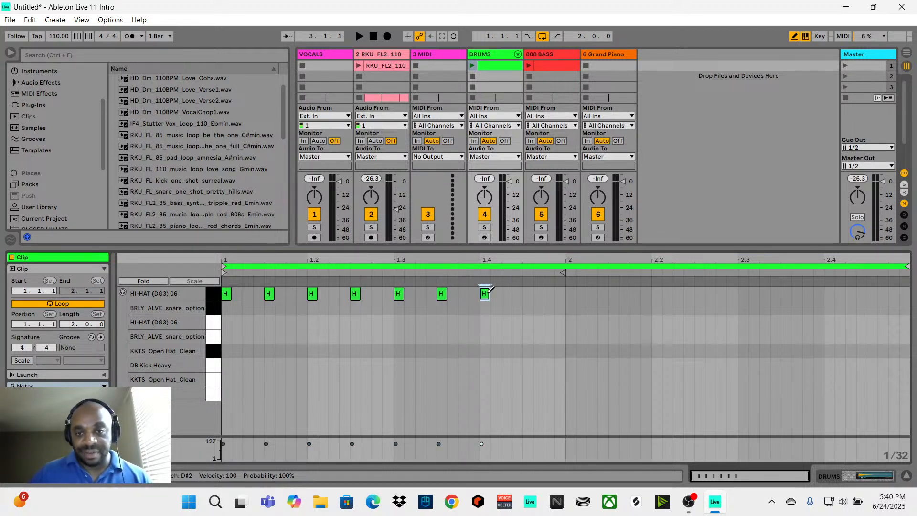
click(527, 293)
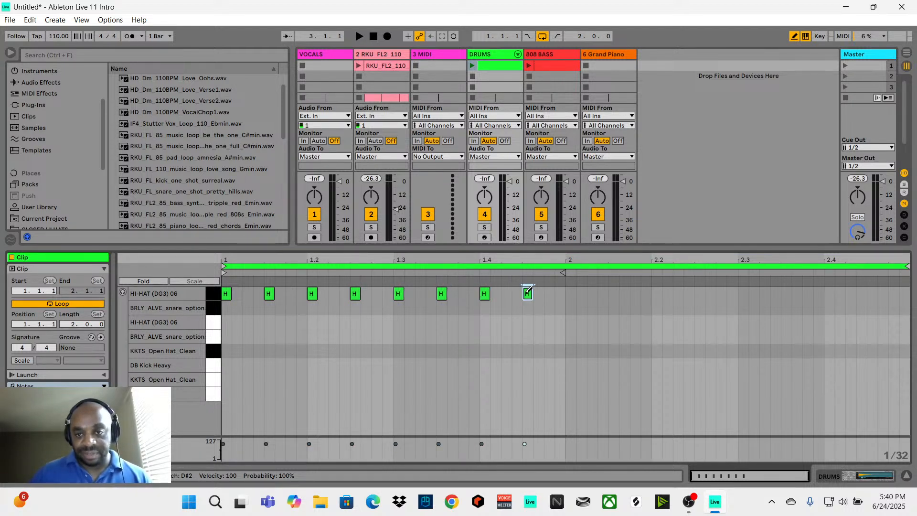
click(571, 294)
click(614, 293)
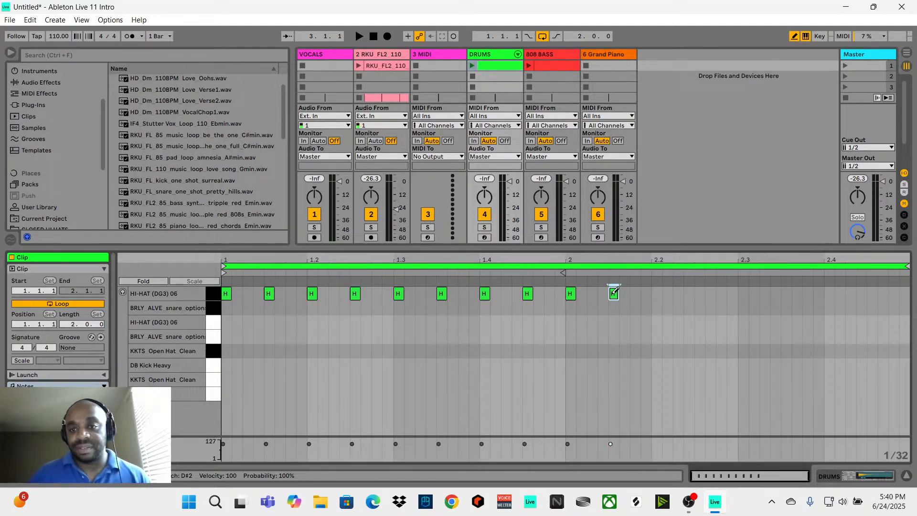
click(656, 293)
click(699, 294)
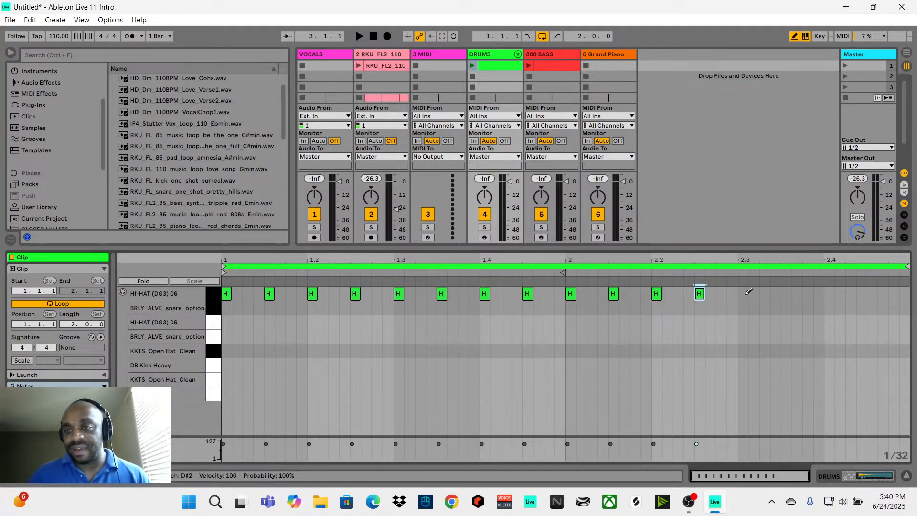
click(743, 293)
click(786, 293)
click(829, 294)
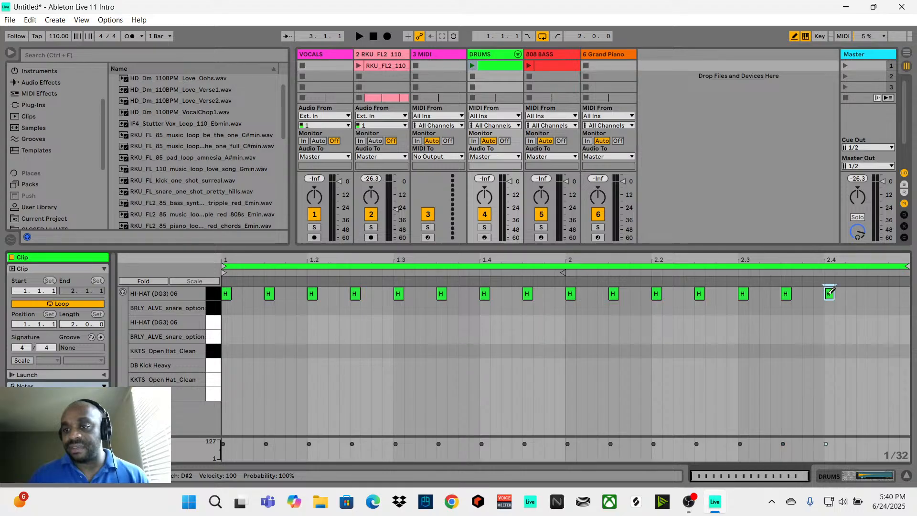
click(876, 293)
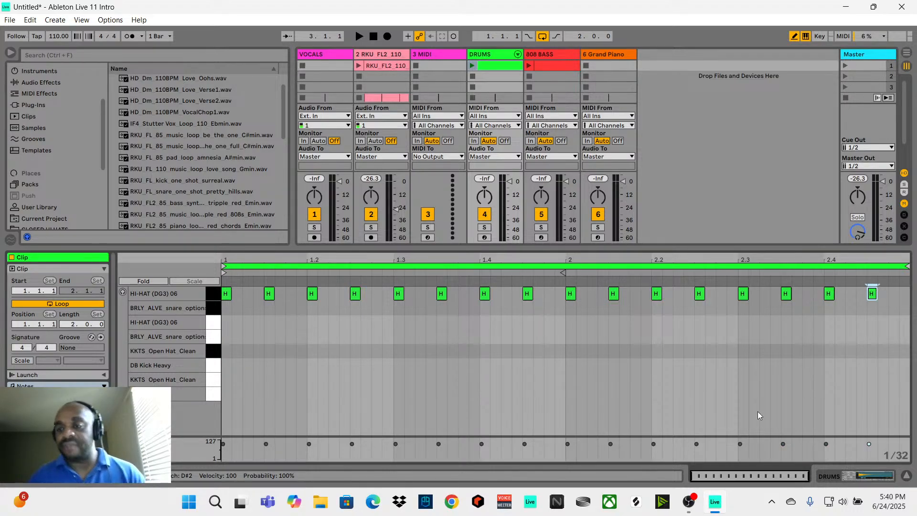
Draw four eighth-note hits in the lower HI-HAT (DG3) 06 row across the first two beats.
click(228, 321)
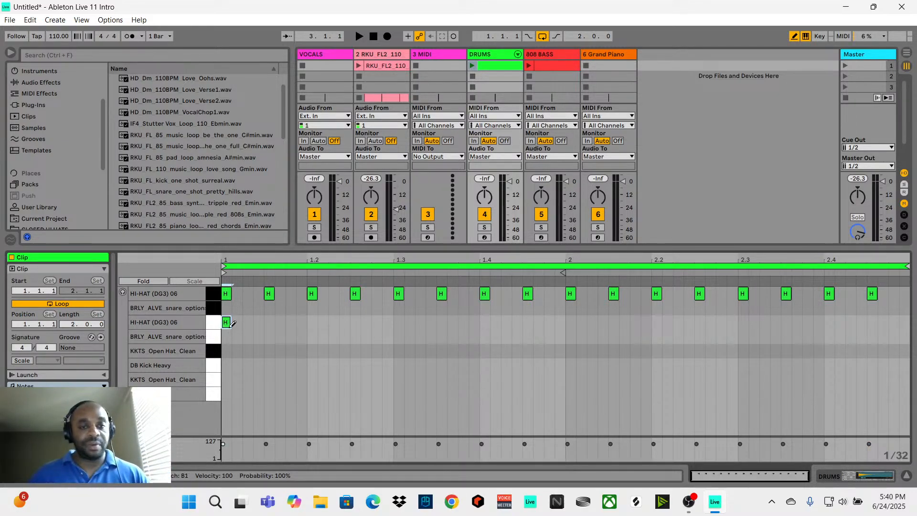
click(277, 321)
click(311, 321)
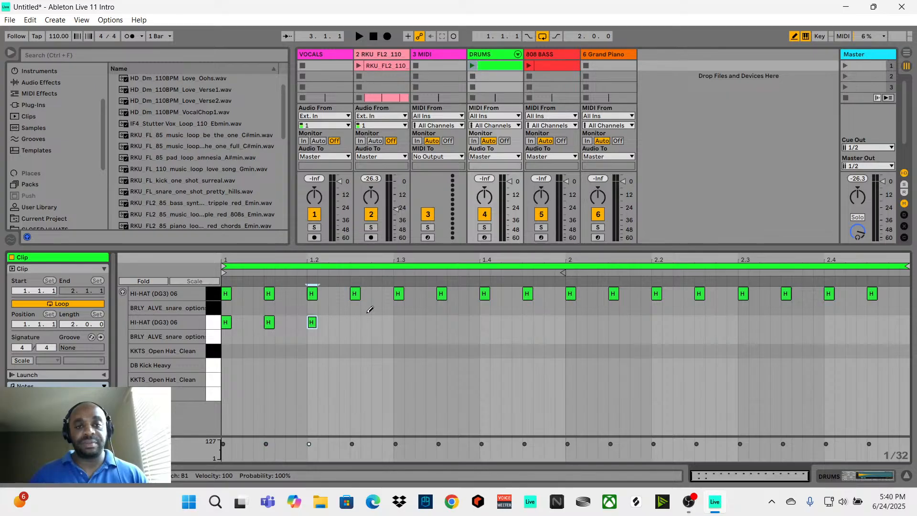
click(354, 322)
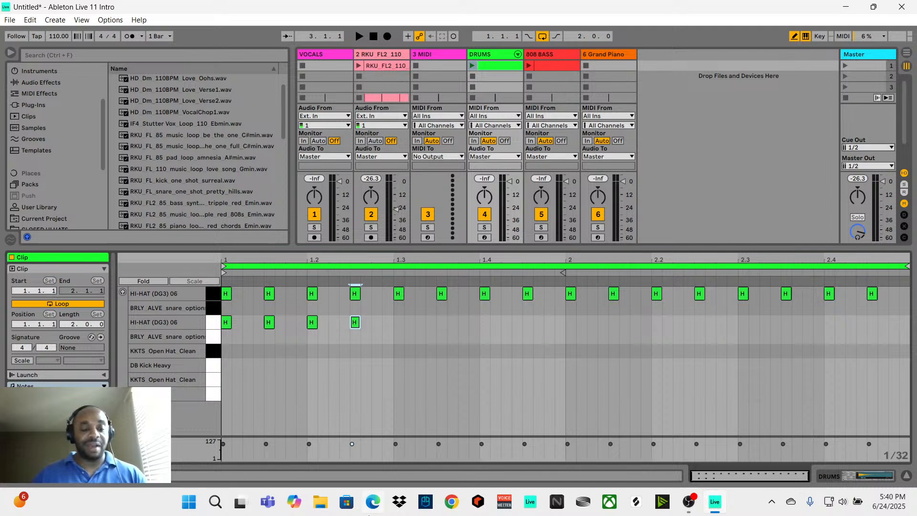
Leave draw mode and duplicate the four lower-row hi-hat notes three times to fill the two bars.
key(b)
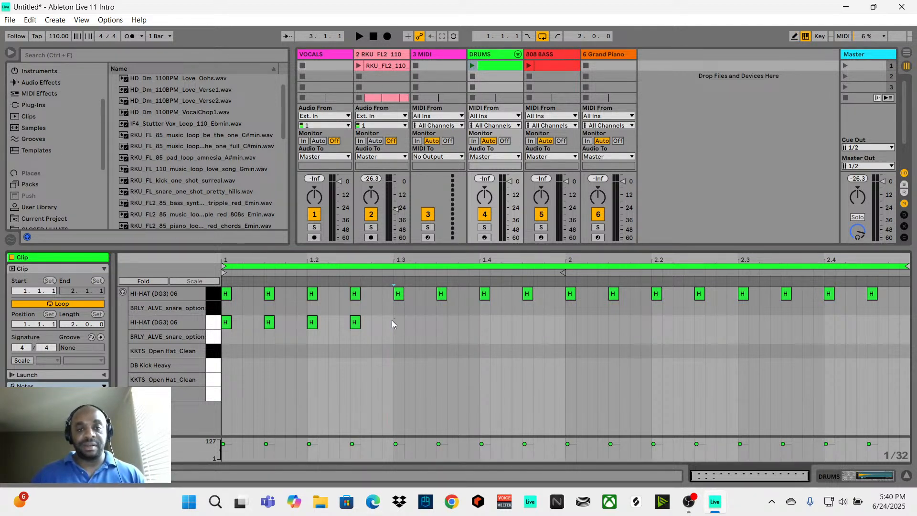
drag(394, 319, 227, 325)
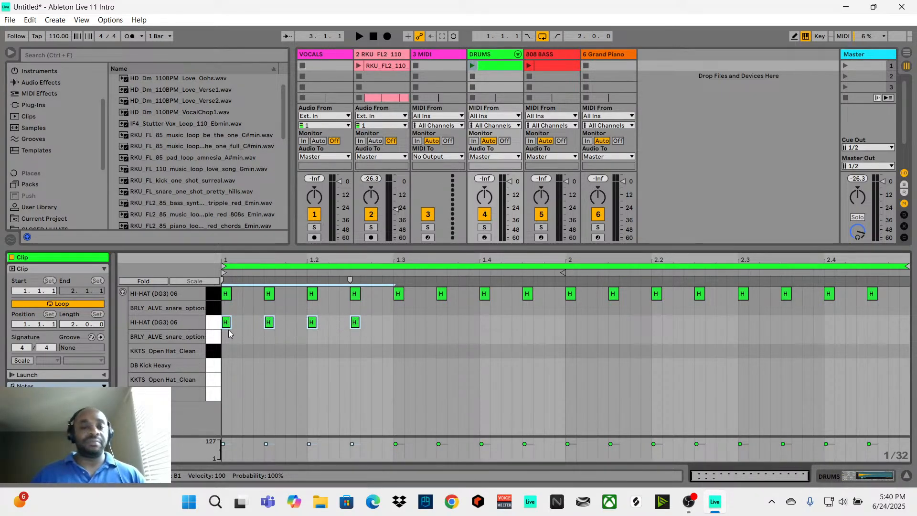
key(ctrl+d)
key(ctrl+d)
key(ctrl+d)
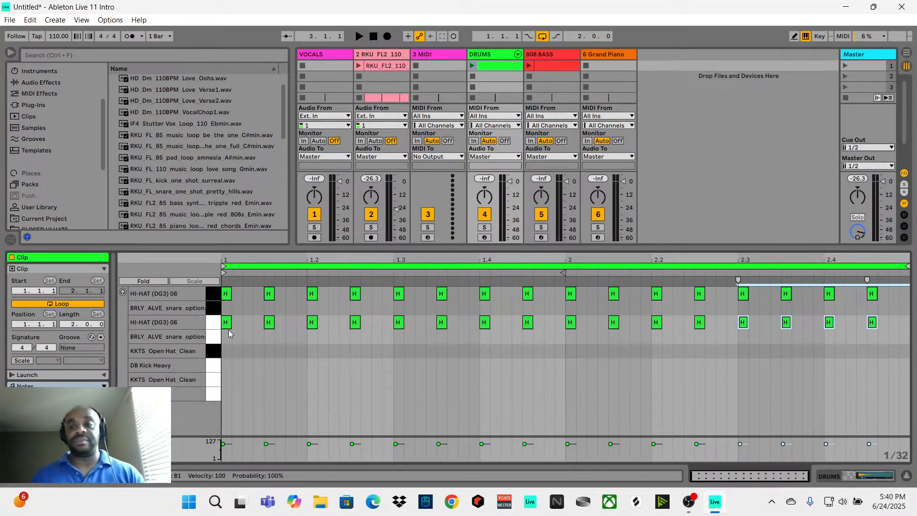
click(291, 373)
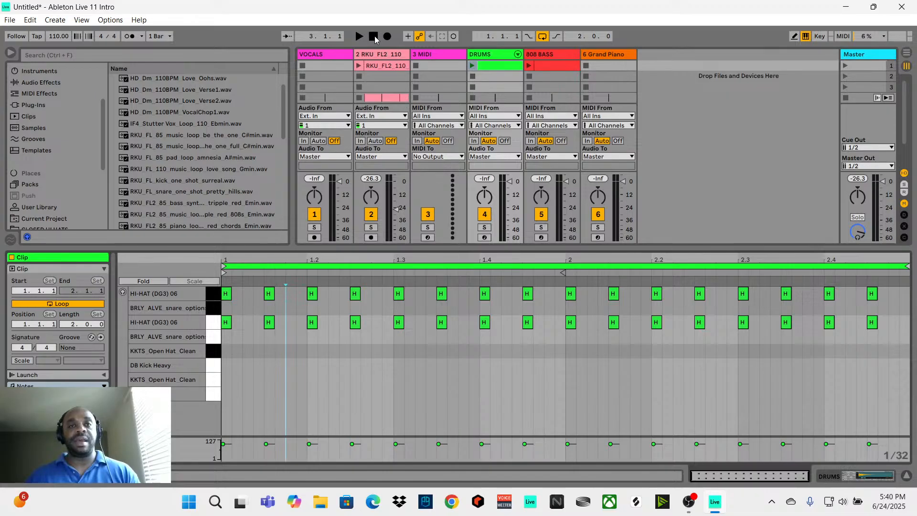
Launch the drum clip to hear it with the pad loop and lower the DRUMS track volume to -11.3 dB.
click(472, 66)
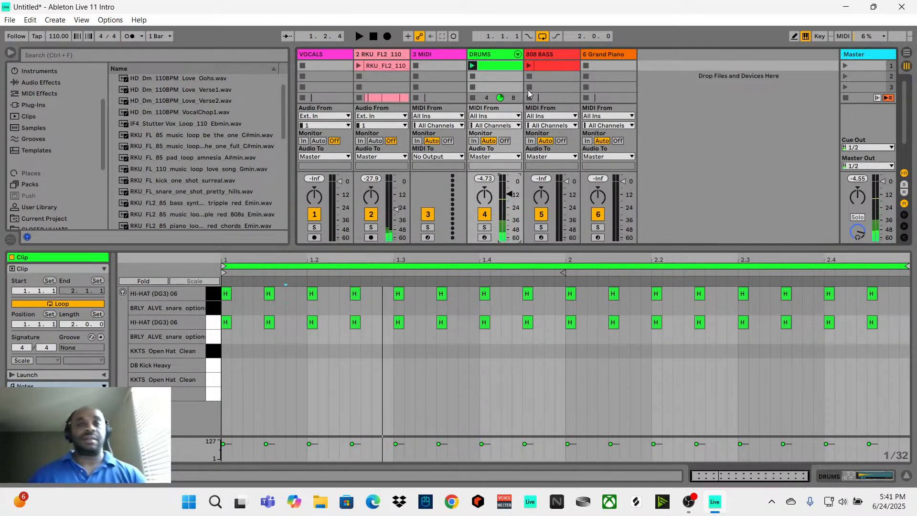
key(space)
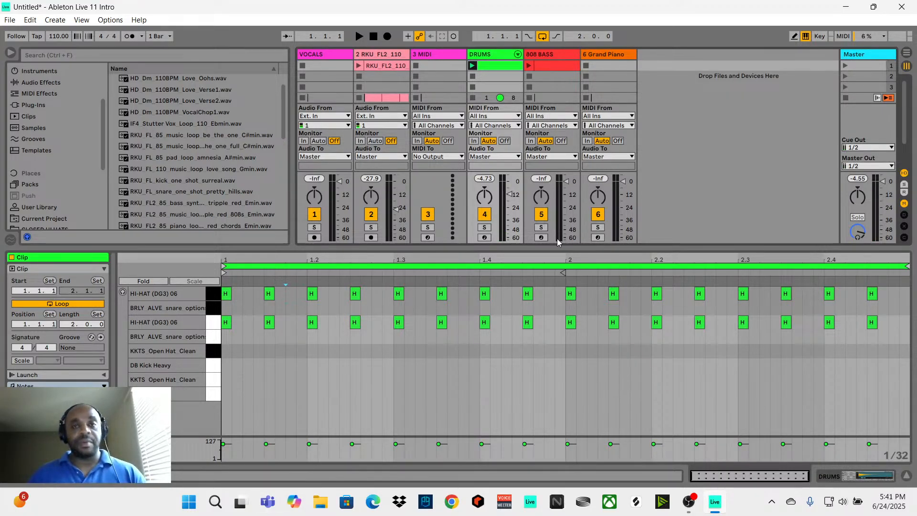
key(Tab)
key(Tab)
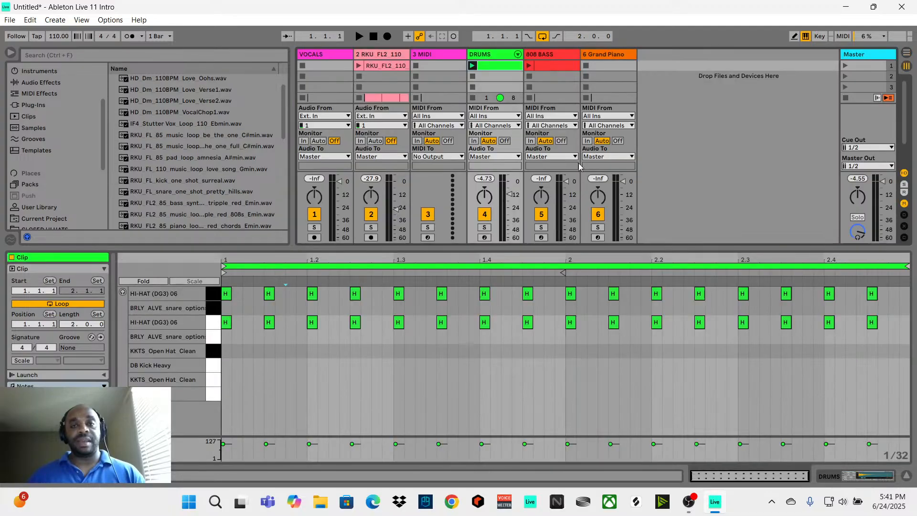
key(Tab)
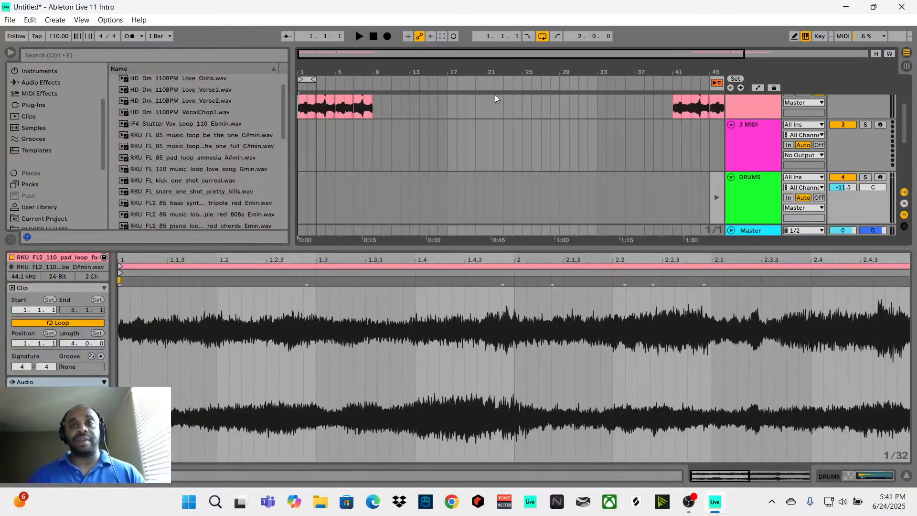
click(298, 140)
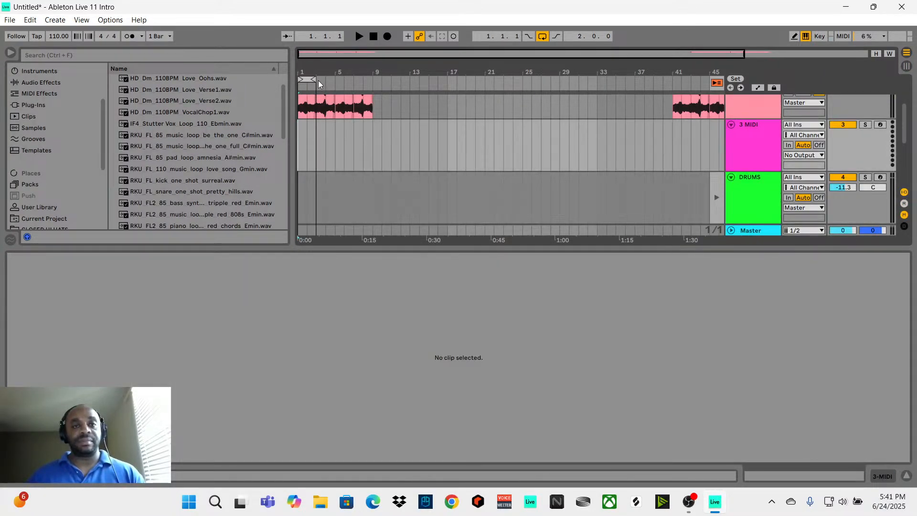
mouse_move(314, 79)
mouse_down()
mouse_move(332, 80)
mouse_move(315, 81)
mouse_up()
key(Tab)
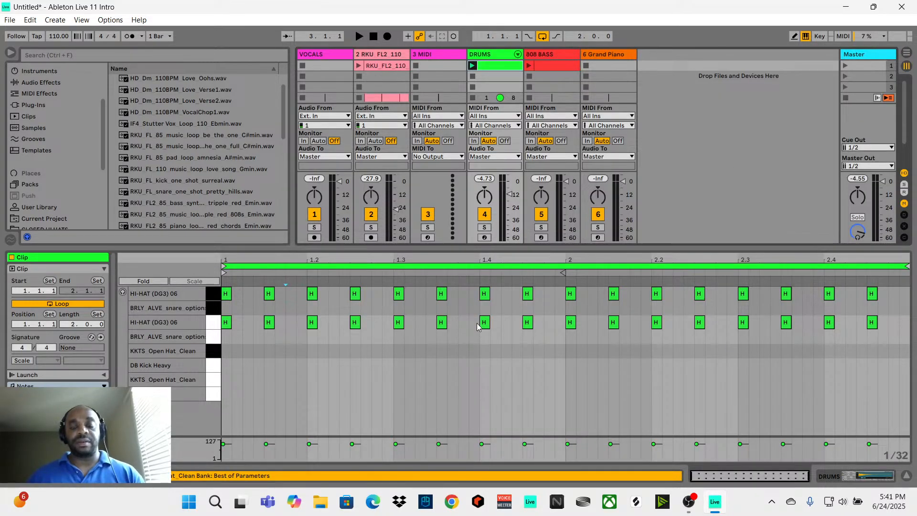
Record the drum clip into the Arrangement's first two bars, return to arrangement playback, and extend the recorded clip to bar 3.
key(F9)
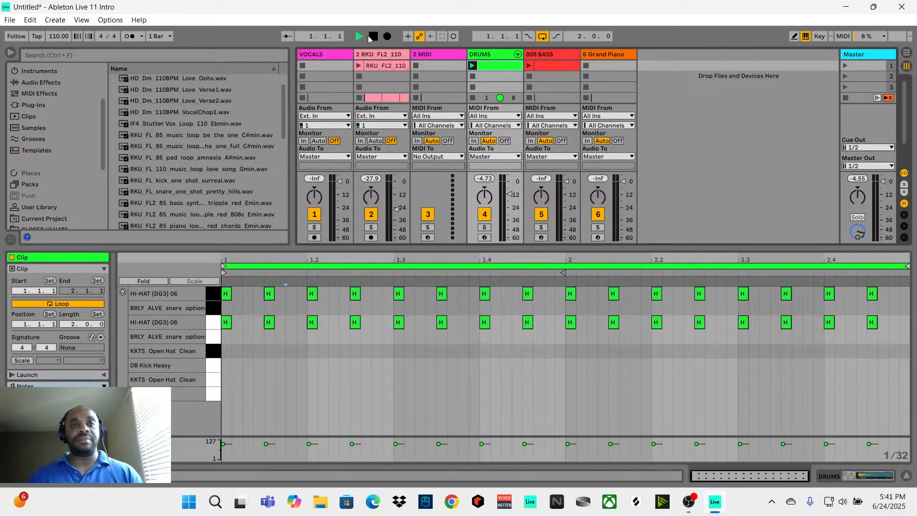
key(F9)
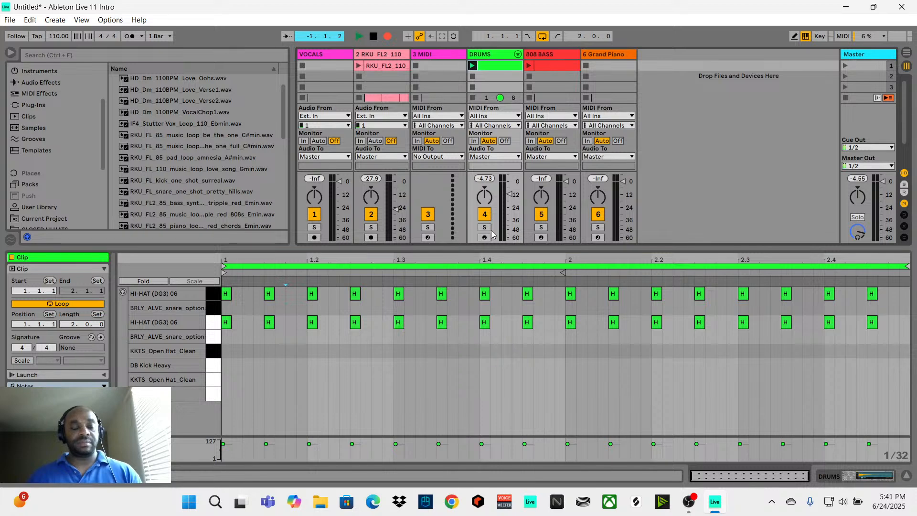
key(Tab)
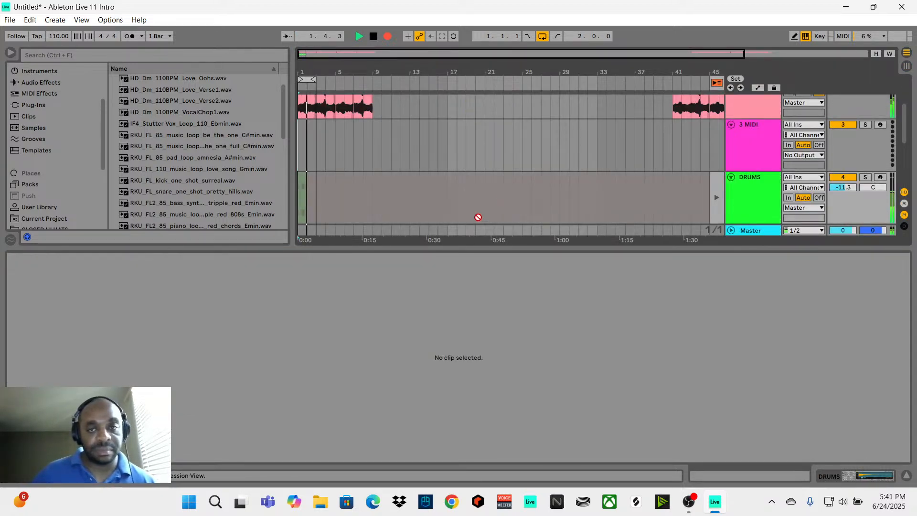
key(space)
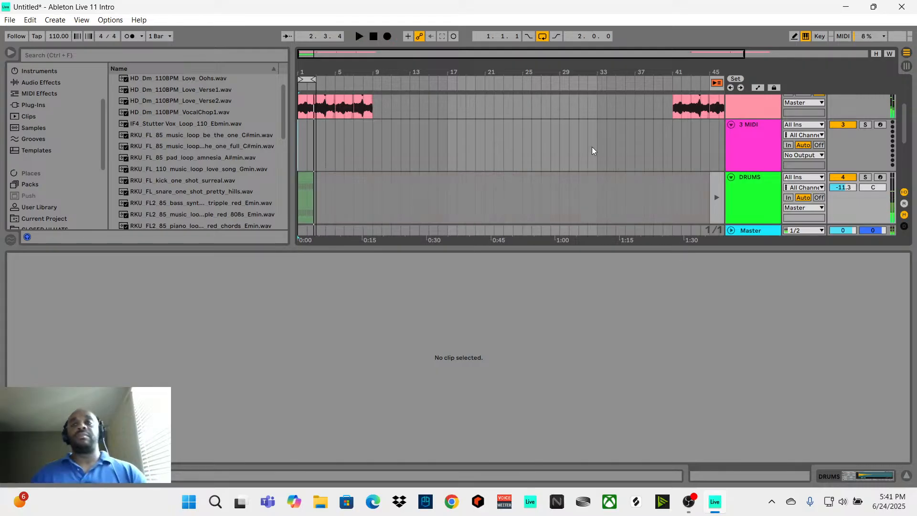
click(717, 83)
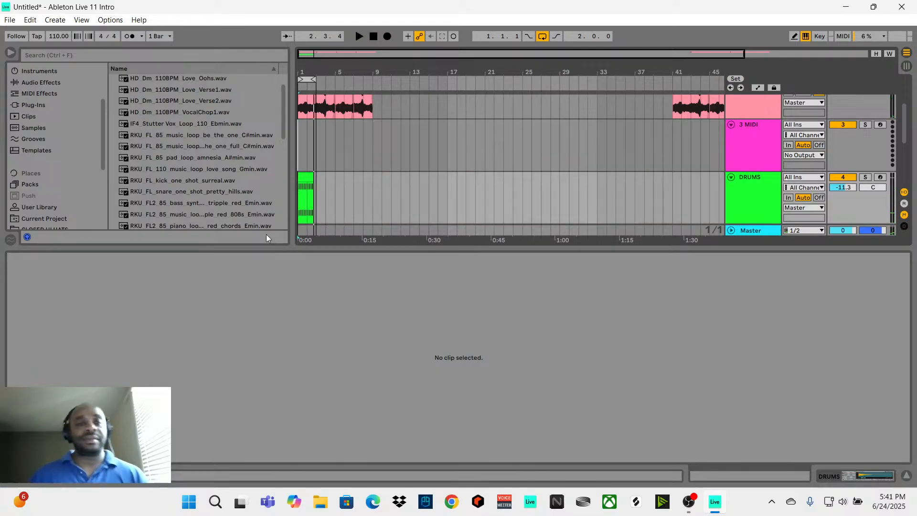
click(311, 176)
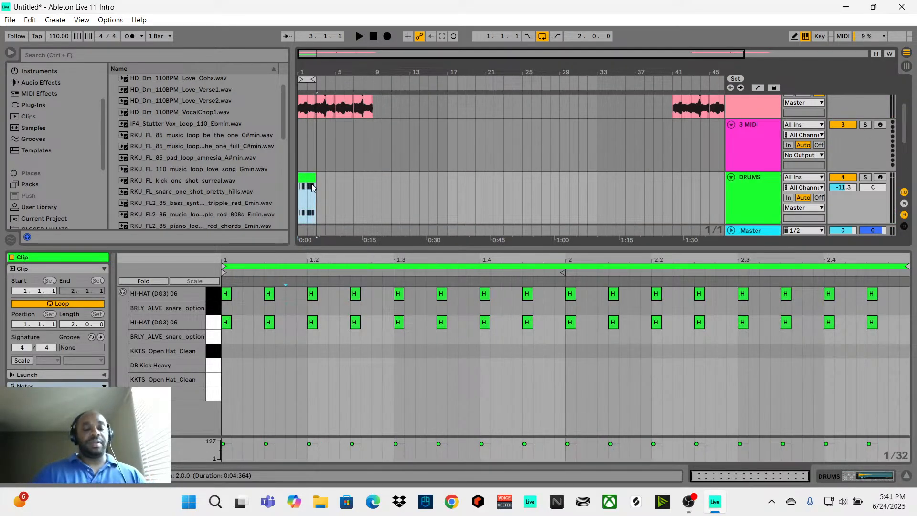
Duplicate the two-bar hi-hat clip three times on the DRUMS track and move the last two copies to bar 41.
key(ctrl+d)
key(ctrl+d)
key(ctrl+d)
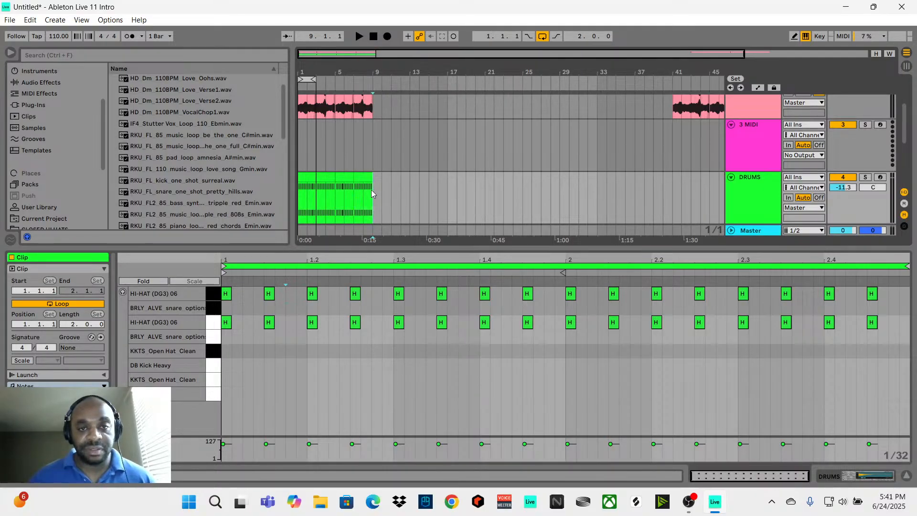
shift+click(339, 177)
drag(346, 179, 686, 211)
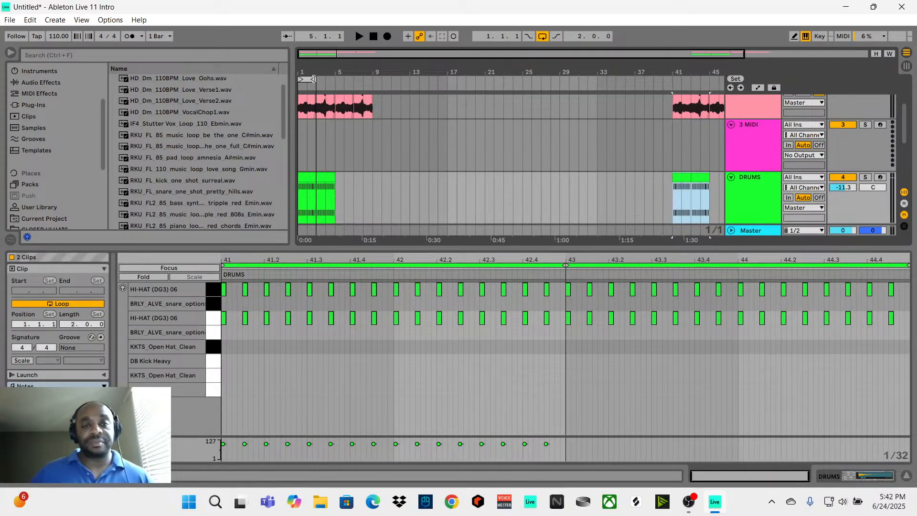
Extend the arrangement loop to four bars and play bars 1 to 4 to hear the hi-hats with the pad pieces.
drag(313, 79, 335, 79)
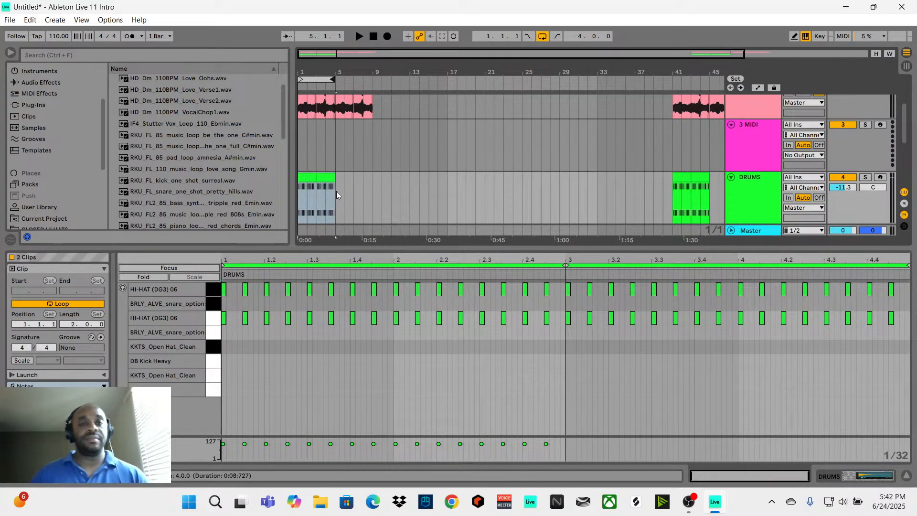
scroll(482, 108, up, 3)
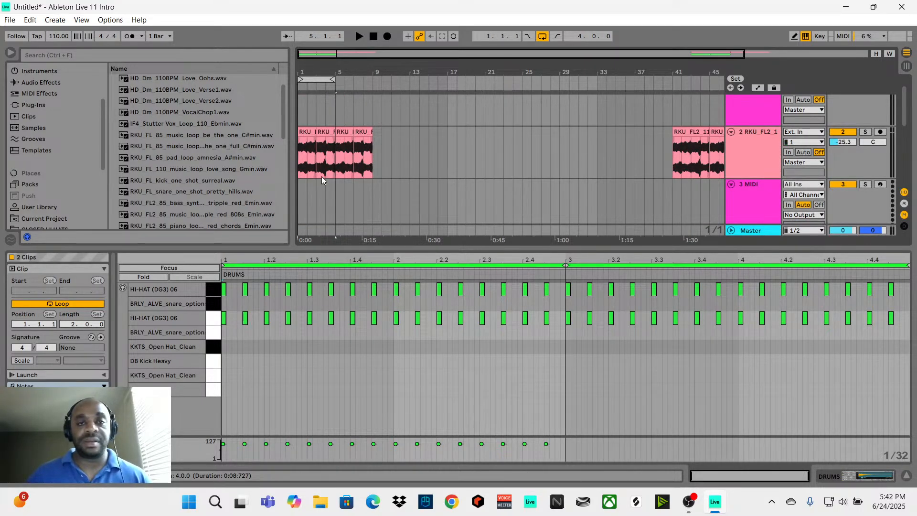
key(space)
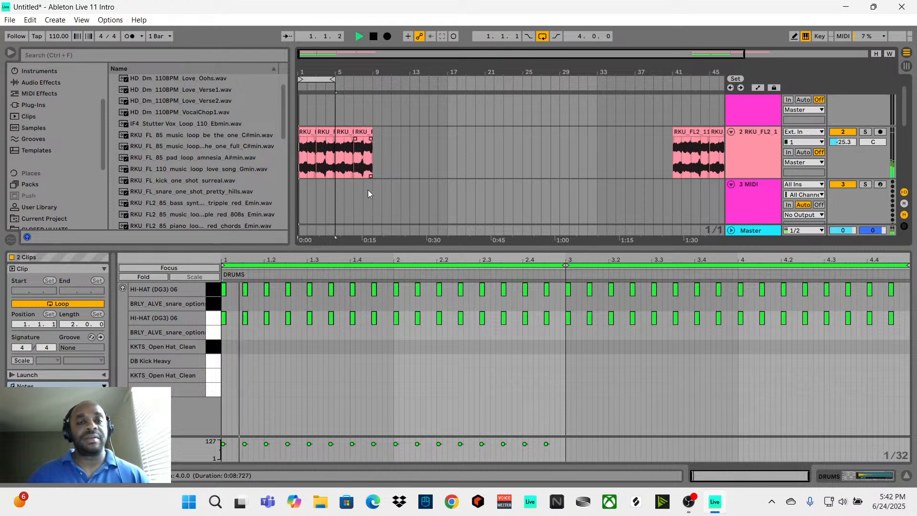
scroll(373, 187, down, 2)
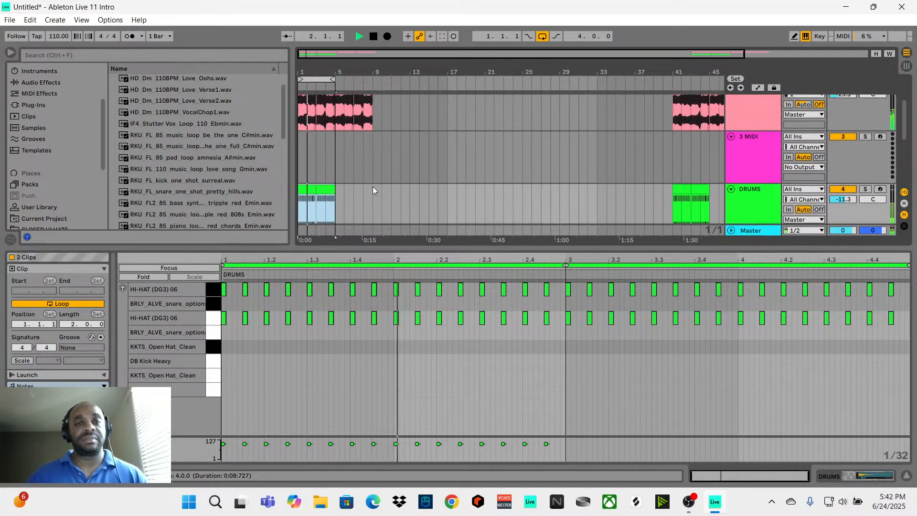
scroll(373, 187, up, 2)
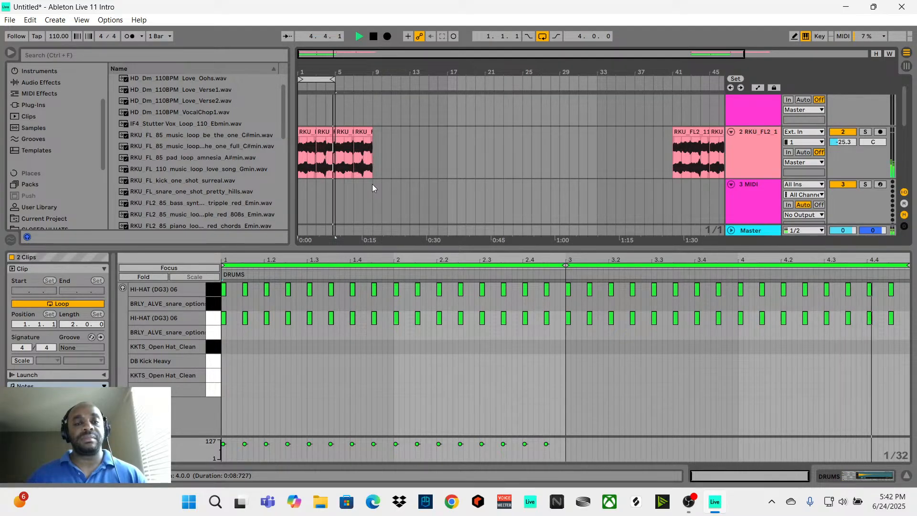
click(364, 170)
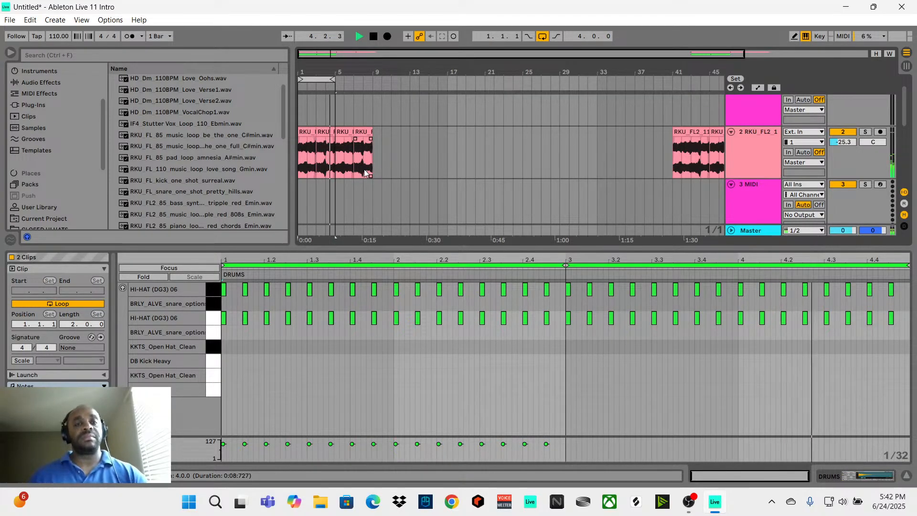
key(space)
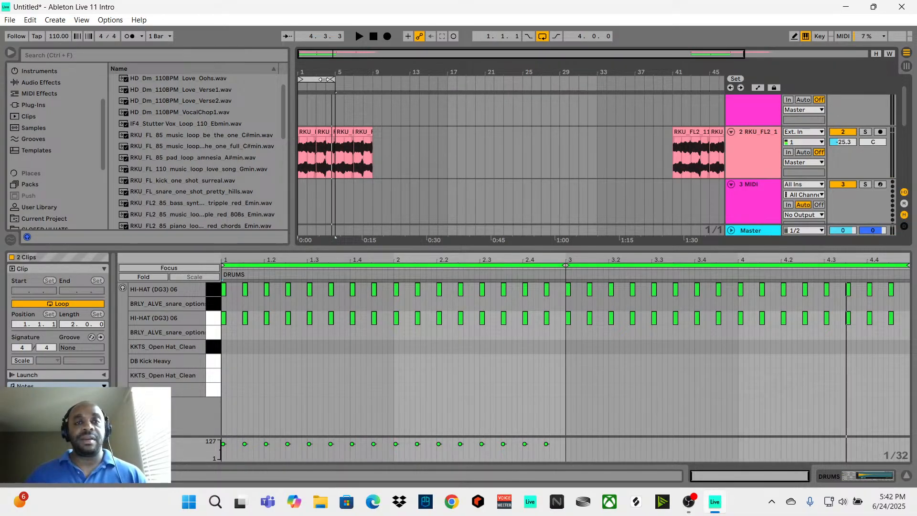
Move the four-bar arrangement loop to start at bar 5 and play the pad pieces there.
drag(332, 81, 371, 83)
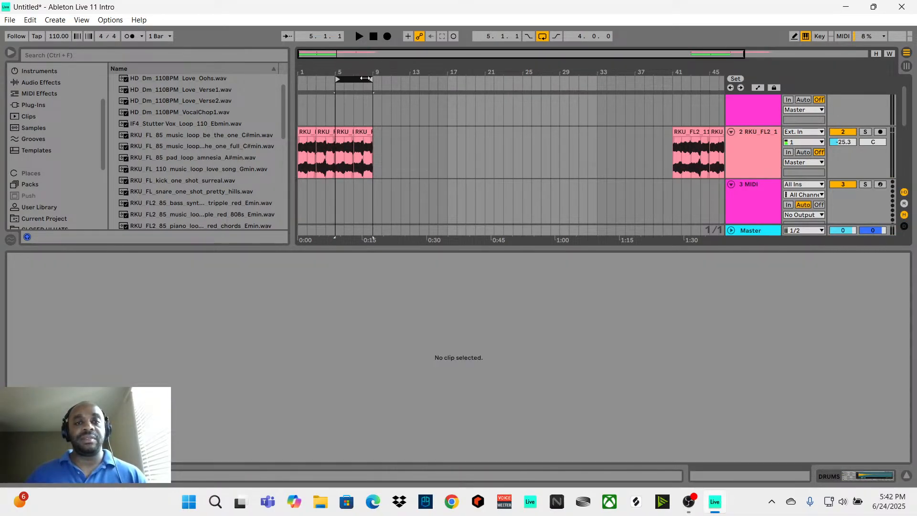
click(371, 144)
click(333, 149)
key(space)
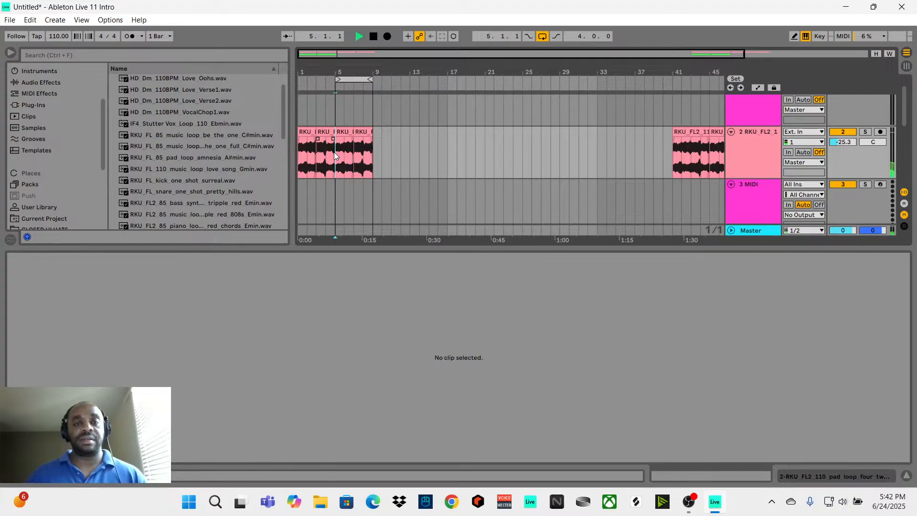
scroll(365, 185, down, 3)
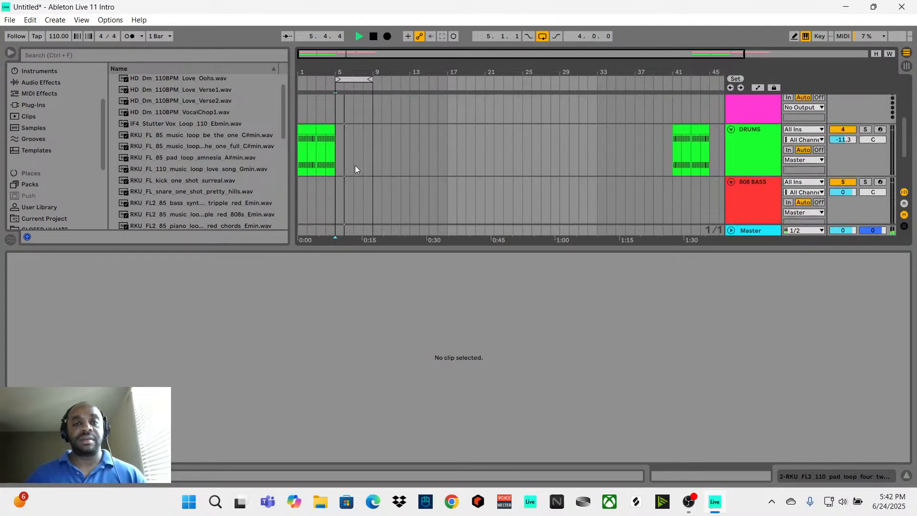
scroll(354, 163, up, 2)
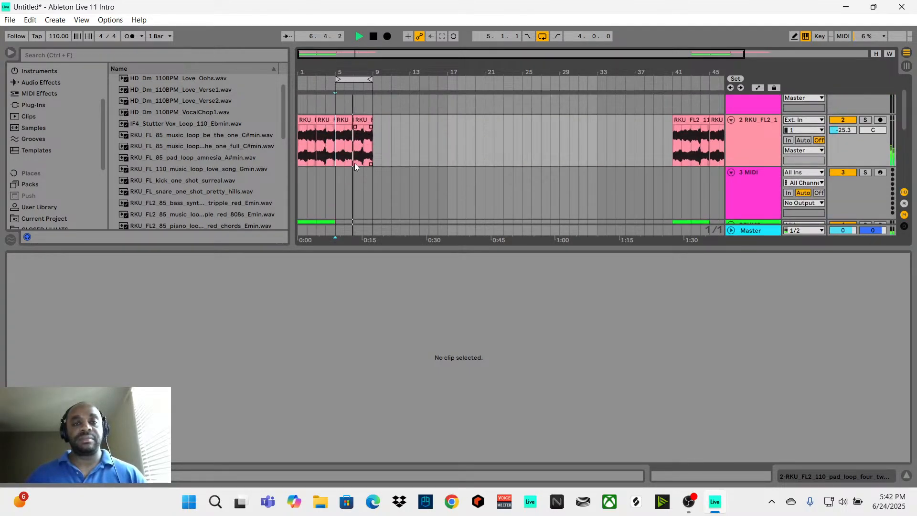
key(space)
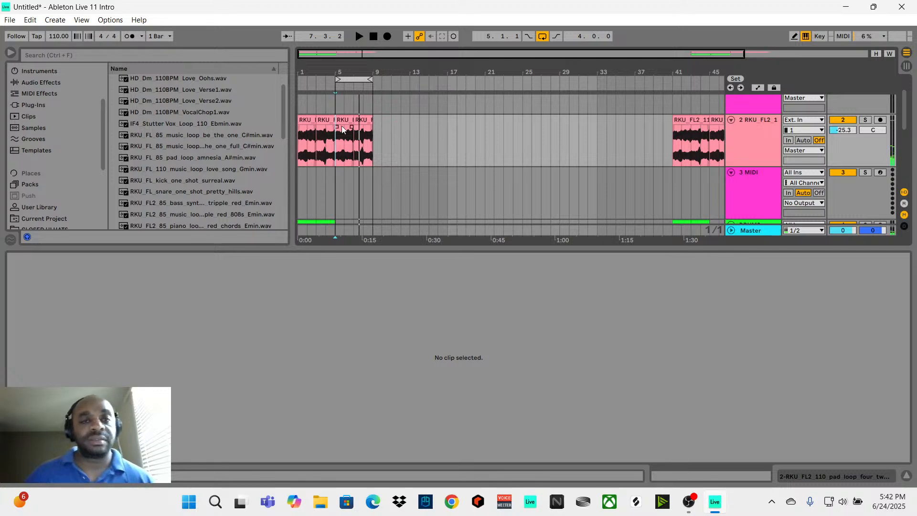
Shorten the pad pieces at bars 5 and 7 to one bar, duplicate each into the following bar, and play the section.
click(351, 120)
drag(351, 120, 341, 123)
key(ctrl+d)
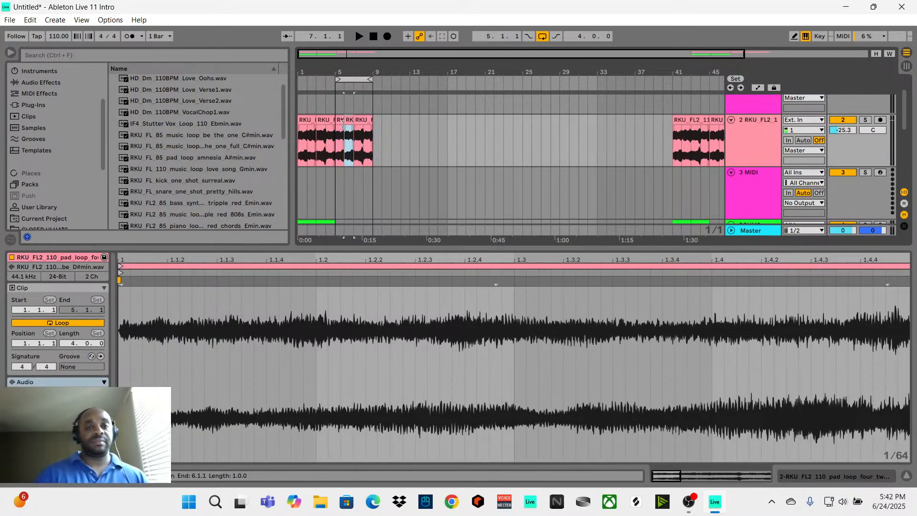
key(ctrl+d)
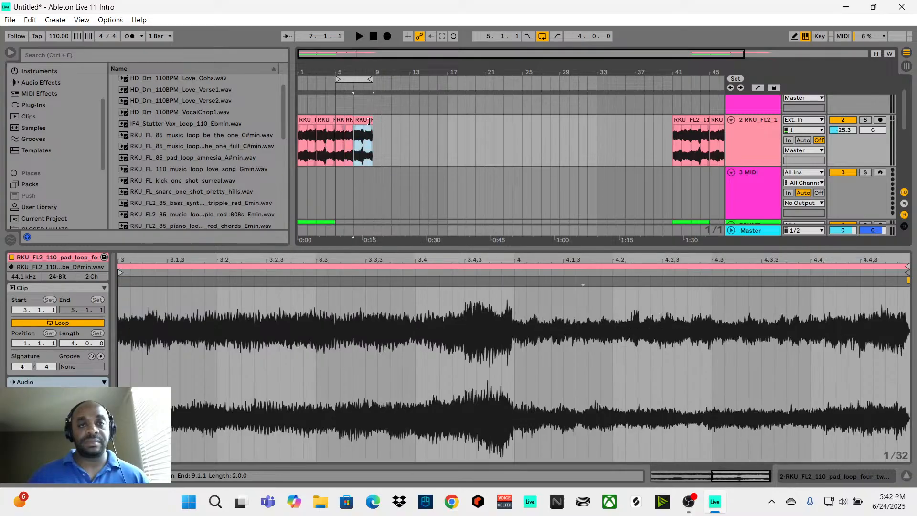
key(ctrl+d)
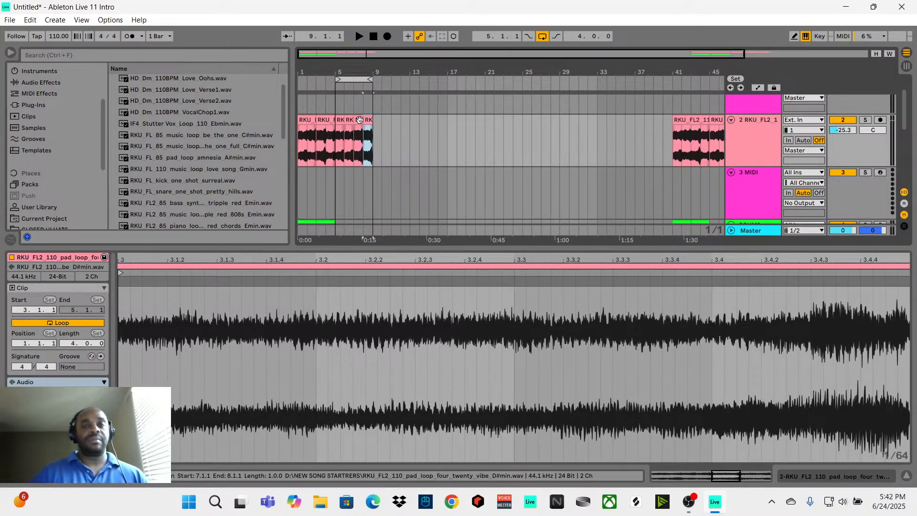
click(335, 137)
key(space)
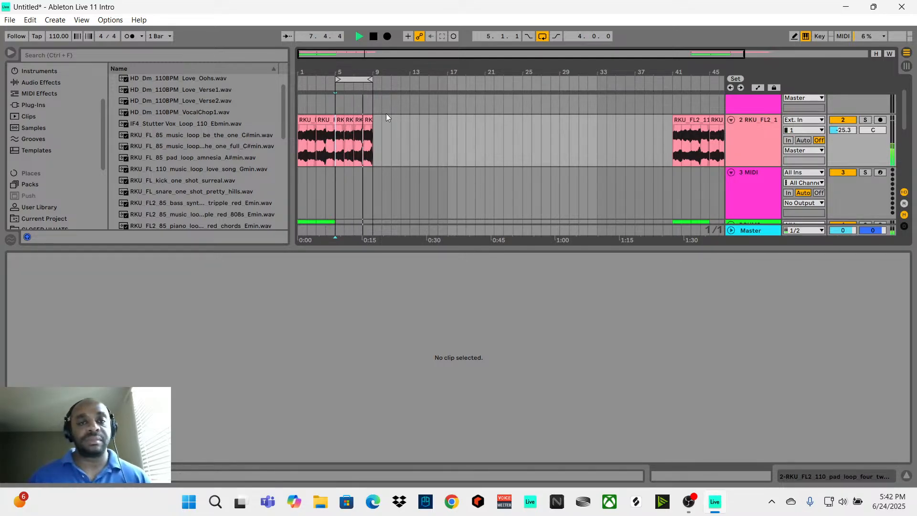
Replace the pad piece at bar 7 with a duplicate of the bar 6 piece and play the section.
click(356, 122)
key(Delete)
click(350, 120)
key(space)
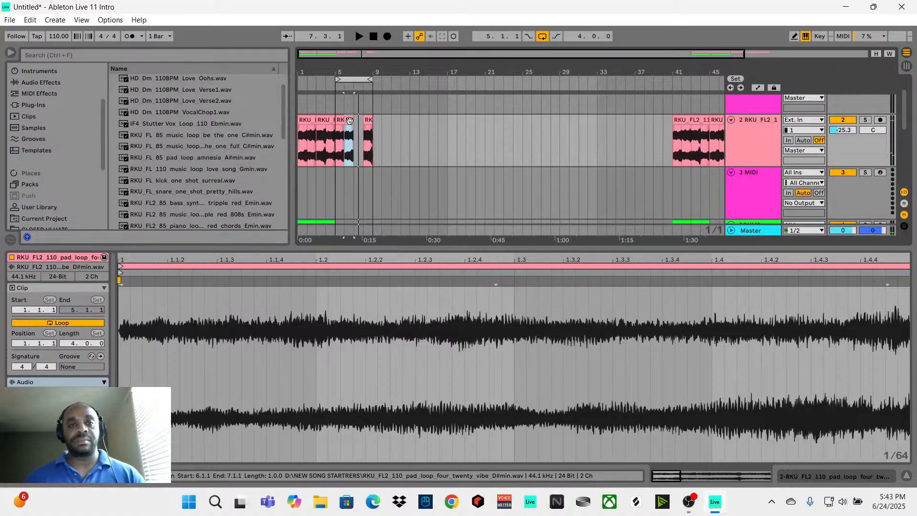
key(ctrl+d)
key(space)
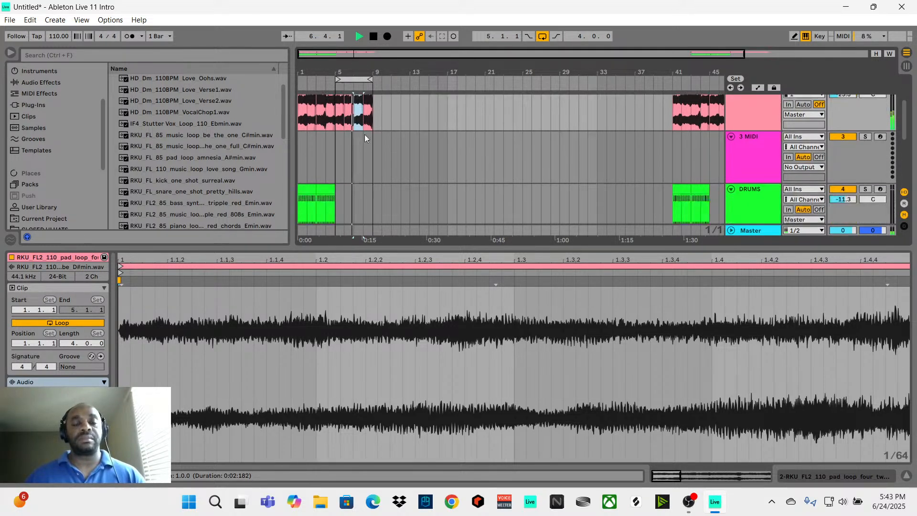
scroll(365, 138, down, 3)
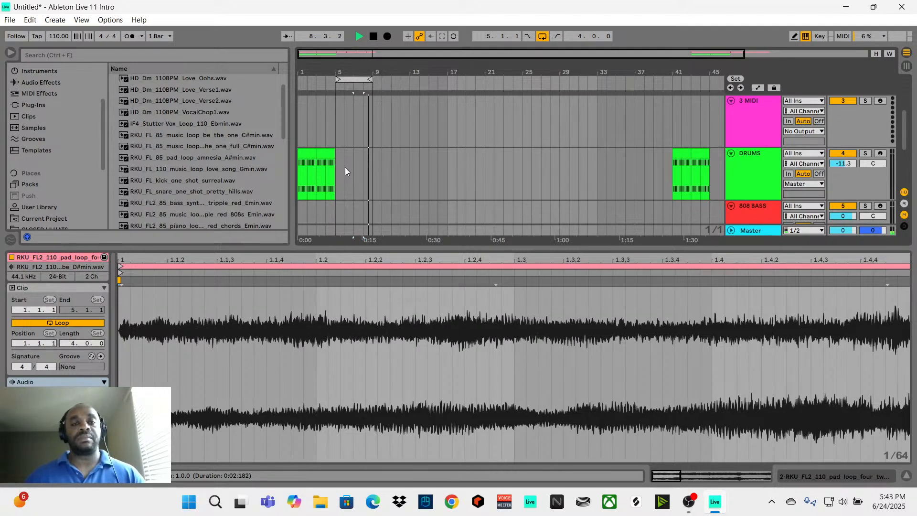
key(space)
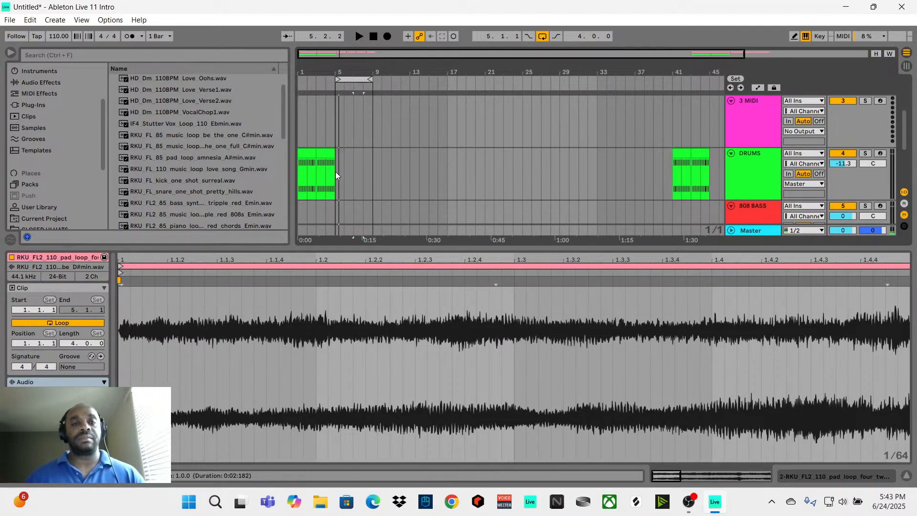
Duplicate the last hi-hat clip of the opening section to bar 5 and shorten the arrangement loop to two bars.
click(336, 170)
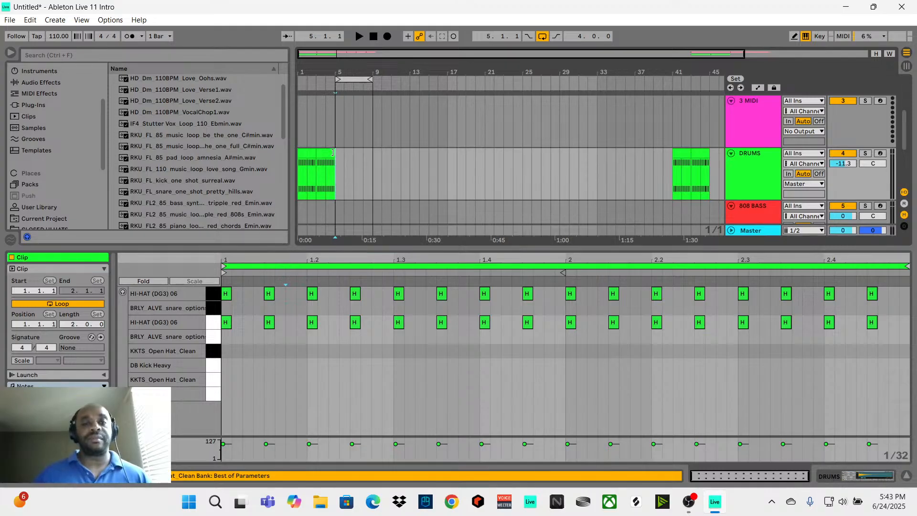
click(328, 153)
key(ctrl+d)
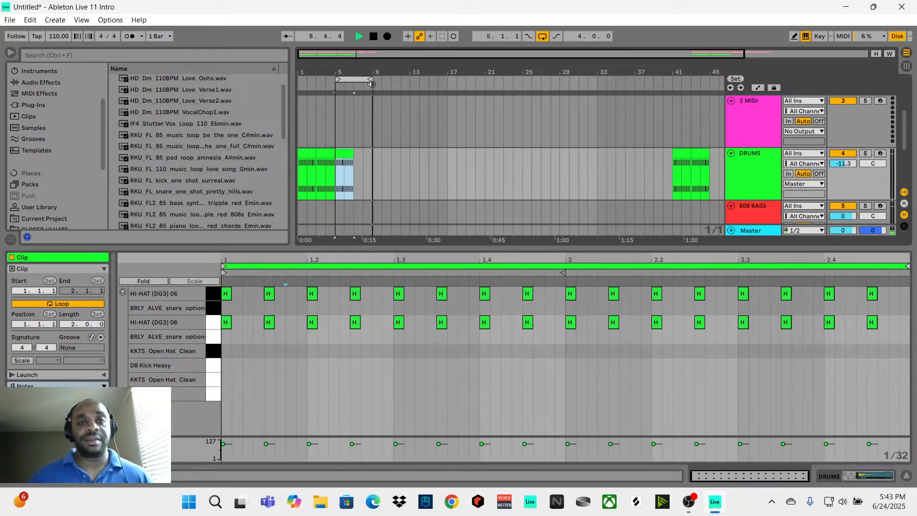
mouse_move(371, 78)
mouse_down()
mouse_move(354, 82)
mouse_move(364, 93)
mouse_up()
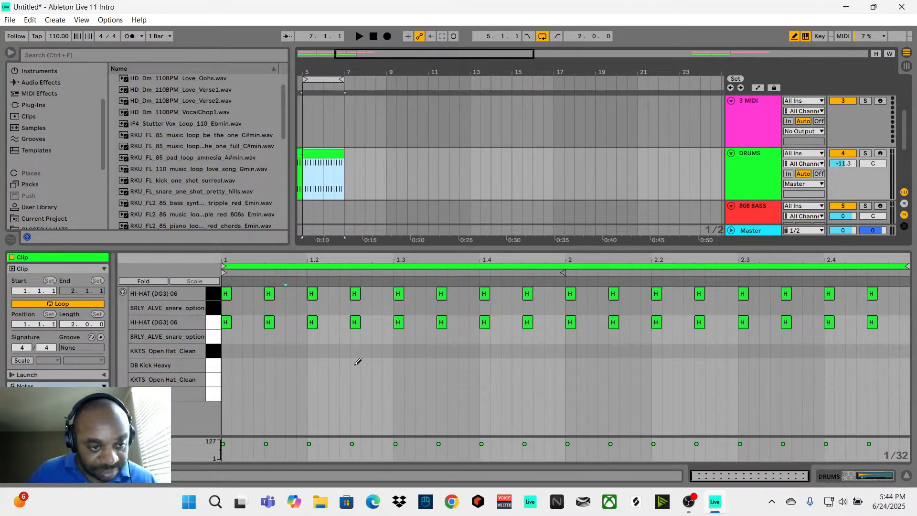
Draw open hat hits in both KKTS Open Hat Clean rows at 1.2.3 and snare hits in both BRLY ALVE rows at 1.3.
click(355, 379)
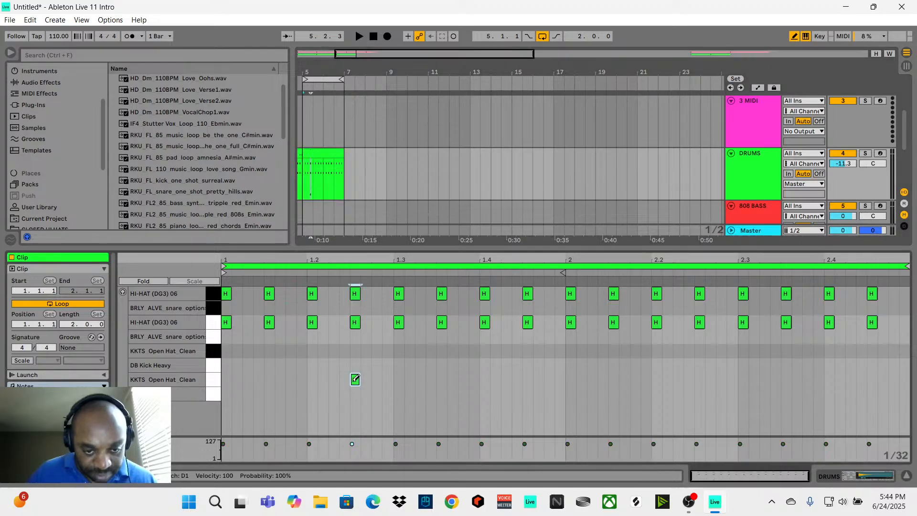
click(355, 351)
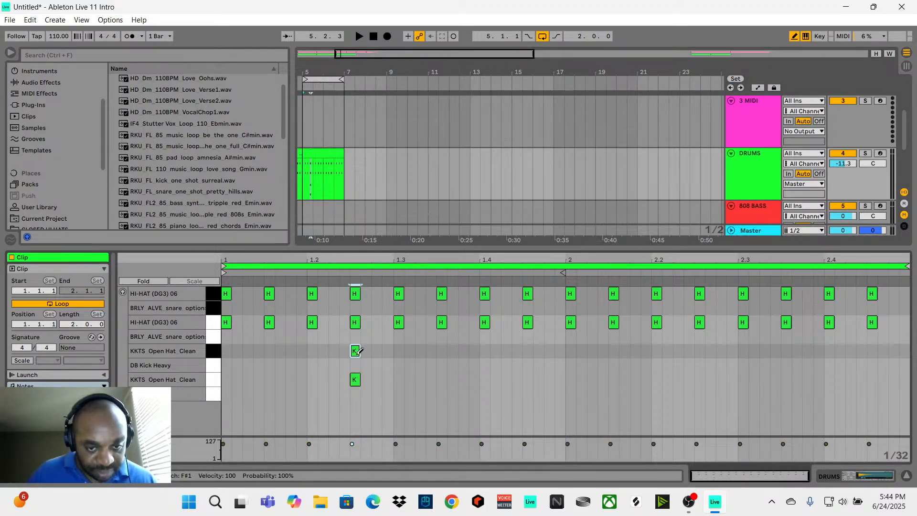
click(399, 308)
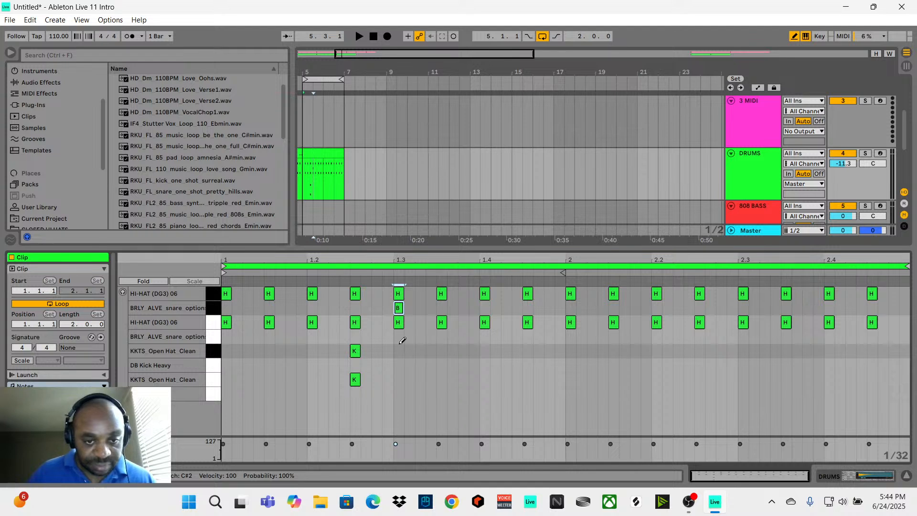
click(399, 336)
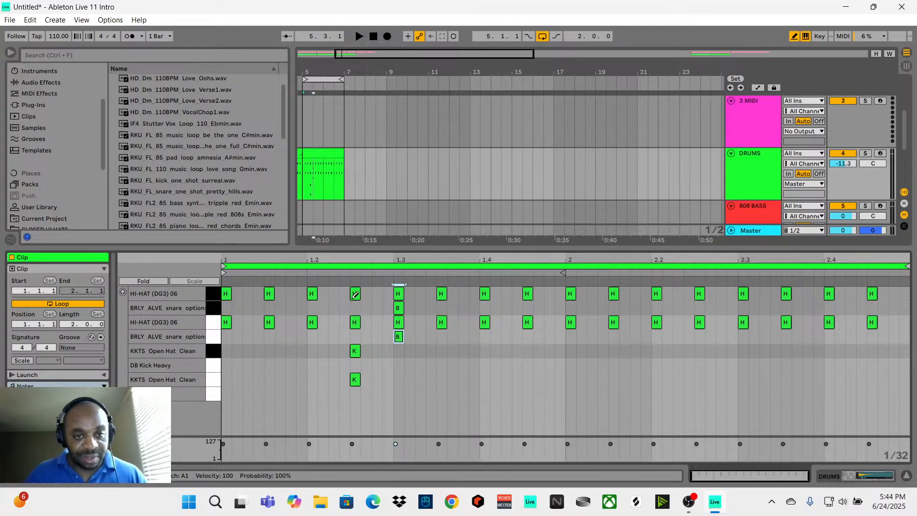
Remove the hits at 1.2.3 and 2.2.3 from both HI-HAT (DG3) 06 rows.
click(355, 294)
click(354, 322)
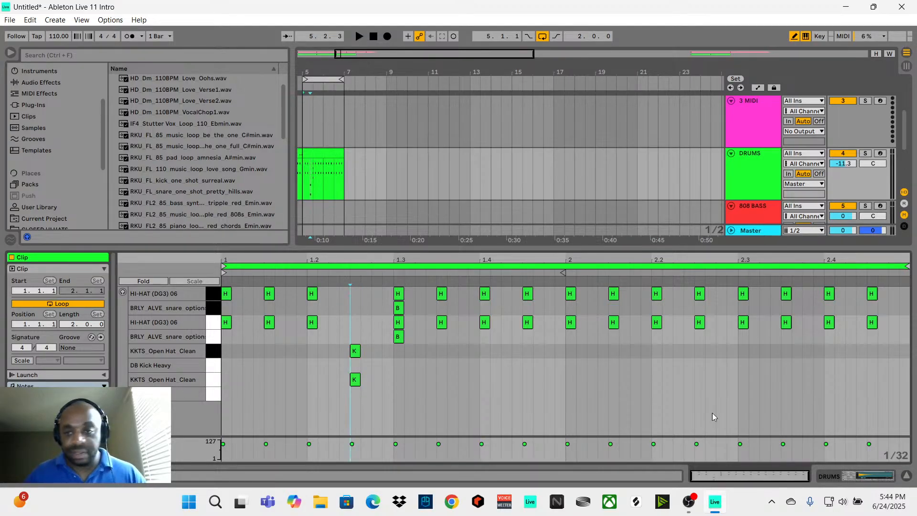
click(698, 293)
click(699, 322)
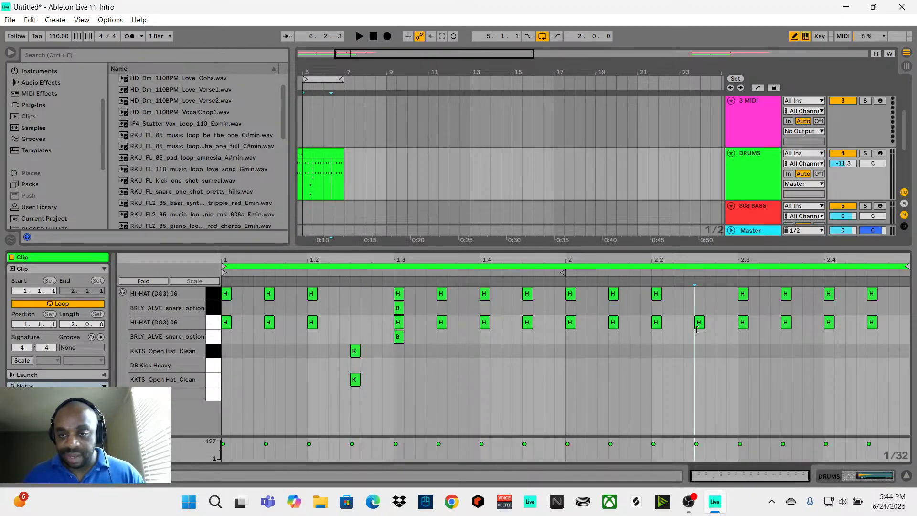
Draw open hats in both KKTS rows at 2.2.3 and snares in both BRLY ALVE rows at 2.3, and play the pattern.
click(699, 350)
click(699, 394)
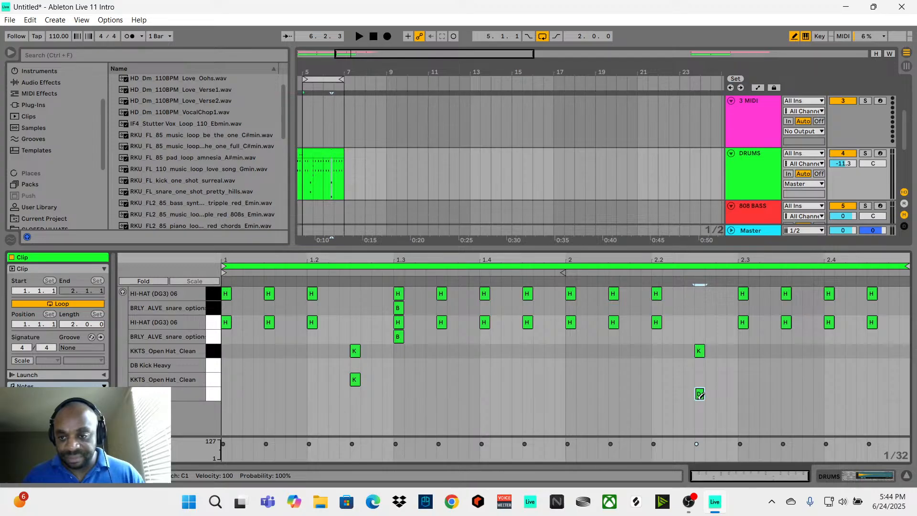
drag(700, 393, 701, 378)
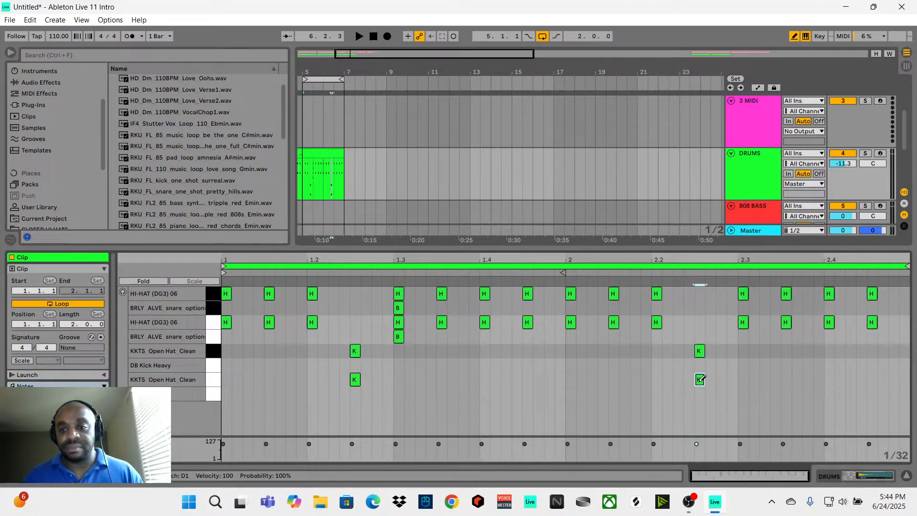
click(743, 308)
click(743, 336)
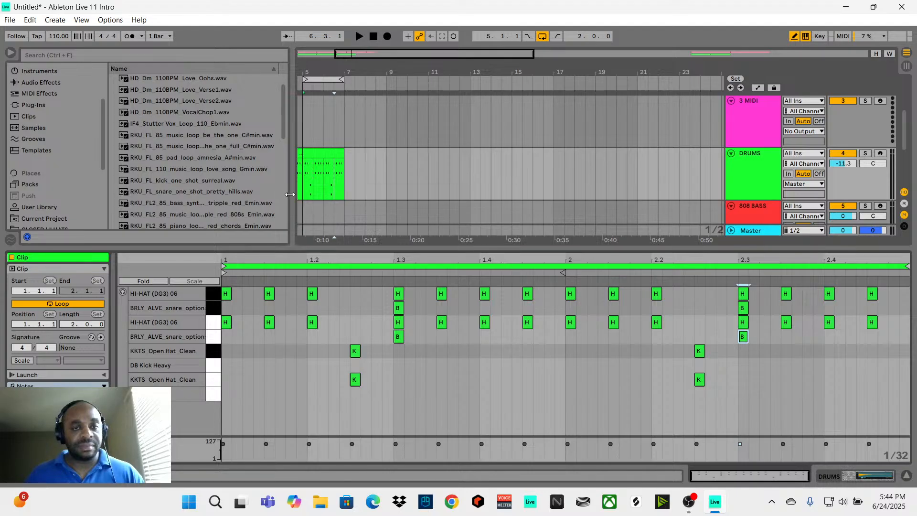
key(space)
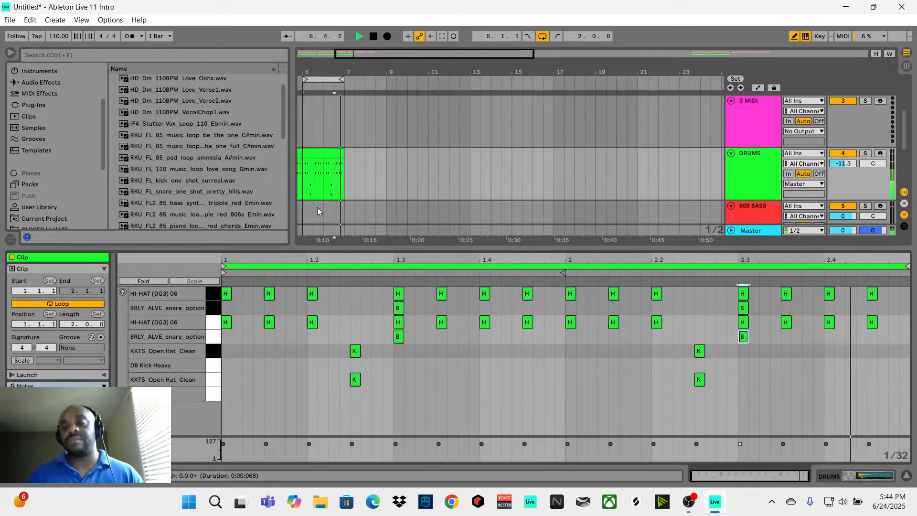
Duplicate the two-bar drum clip at bar 5 to bar 7 and stop playback.
click(321, 155)
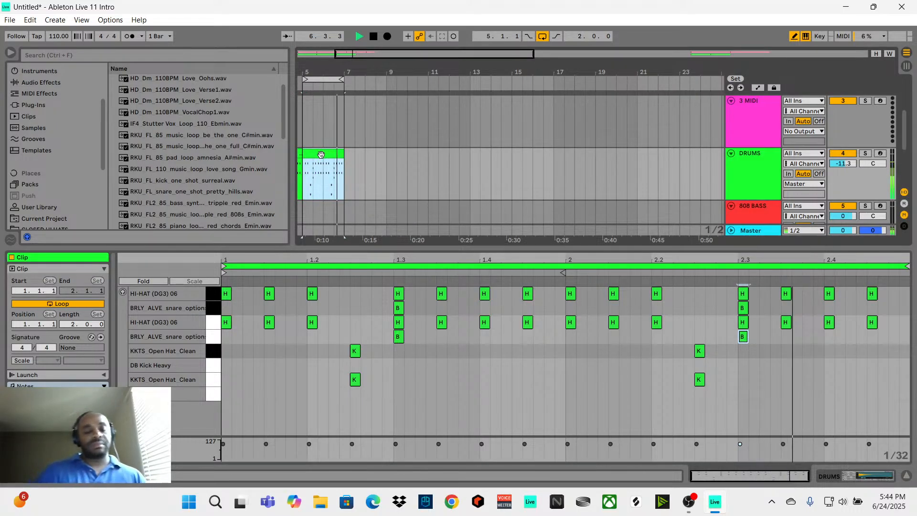
key(ctrl+d)
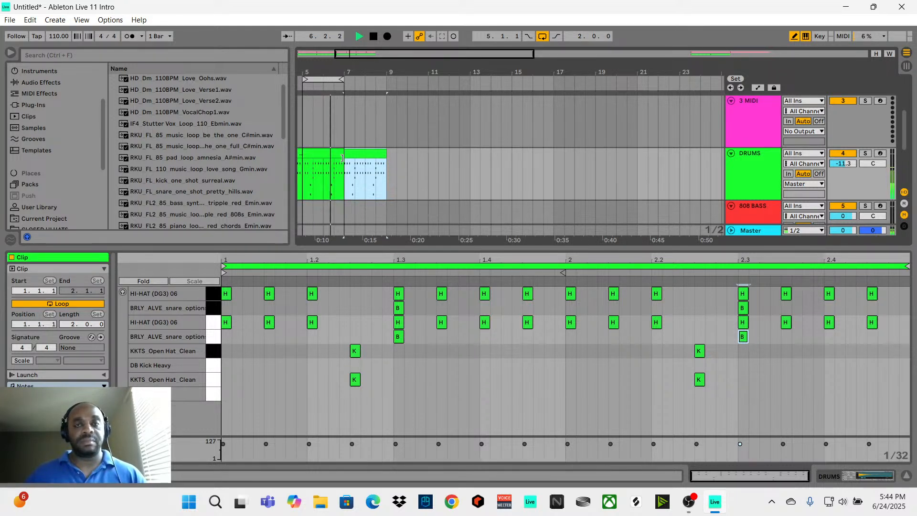
key(space)
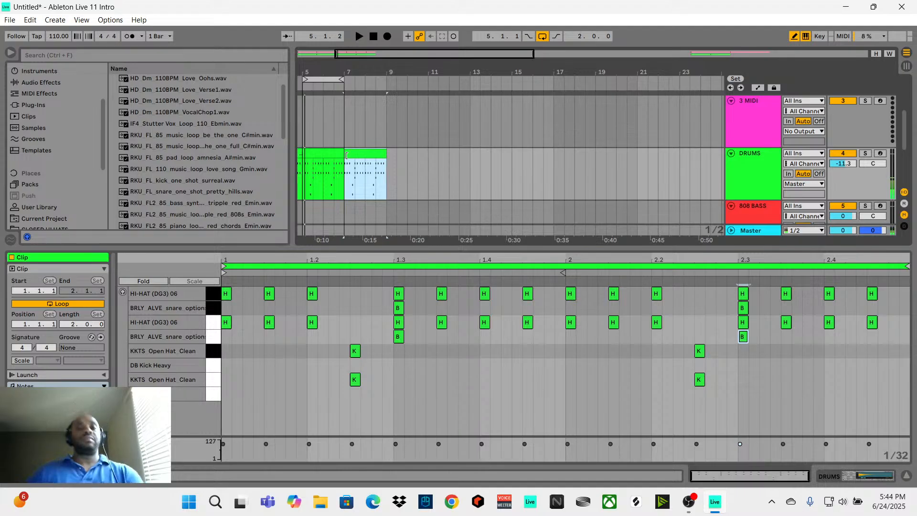
Move the two pad loop pieces at bars 7 and 8 out to bar 16, and play with the loop start extended back to bar 1.
scroll(679, 171, up, 3)
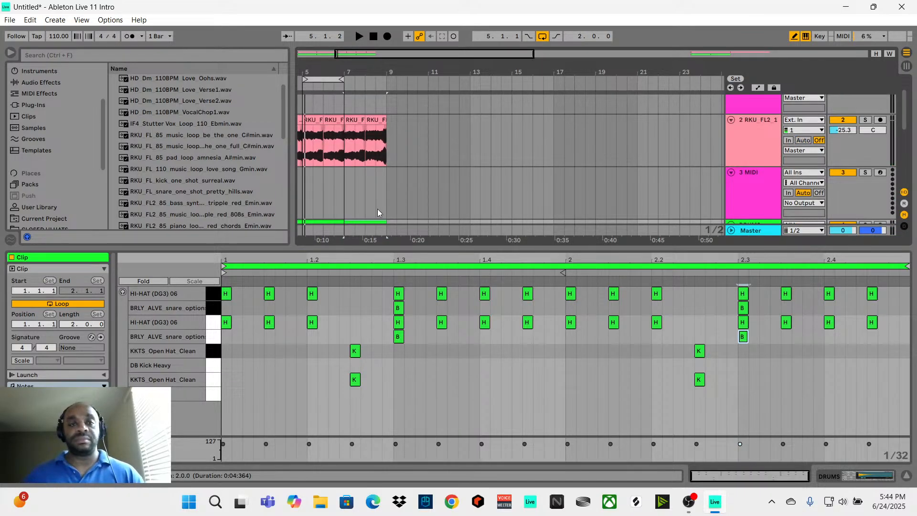
scroll(397, 201, up, 2)
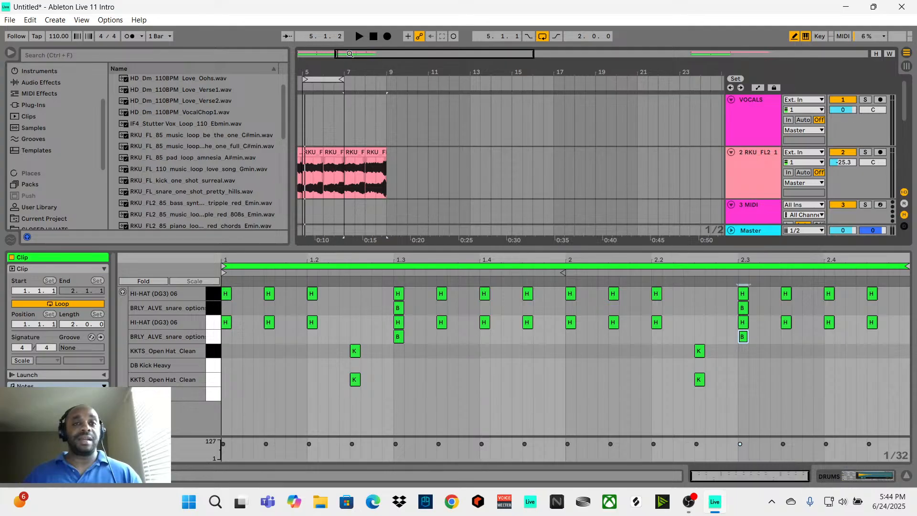
drag(354, 57, 325, 57)
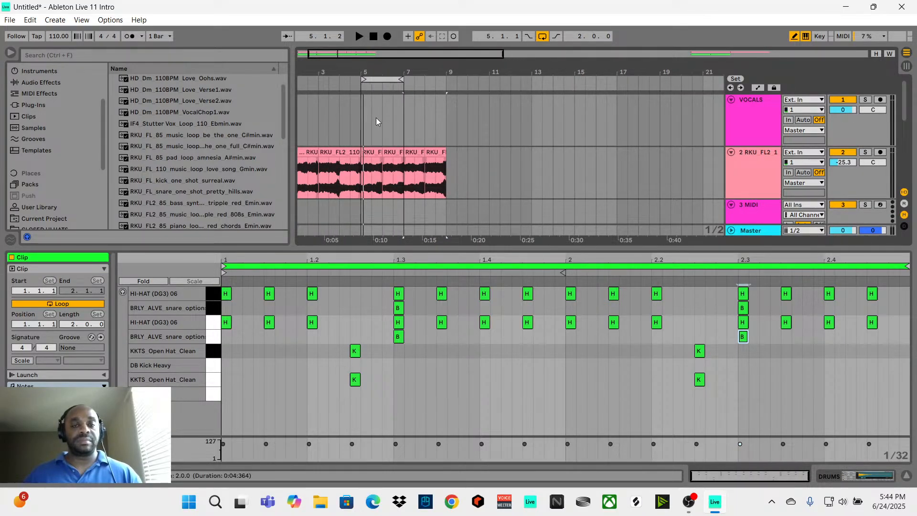
click(444, 172)
shift+click(415, 152)
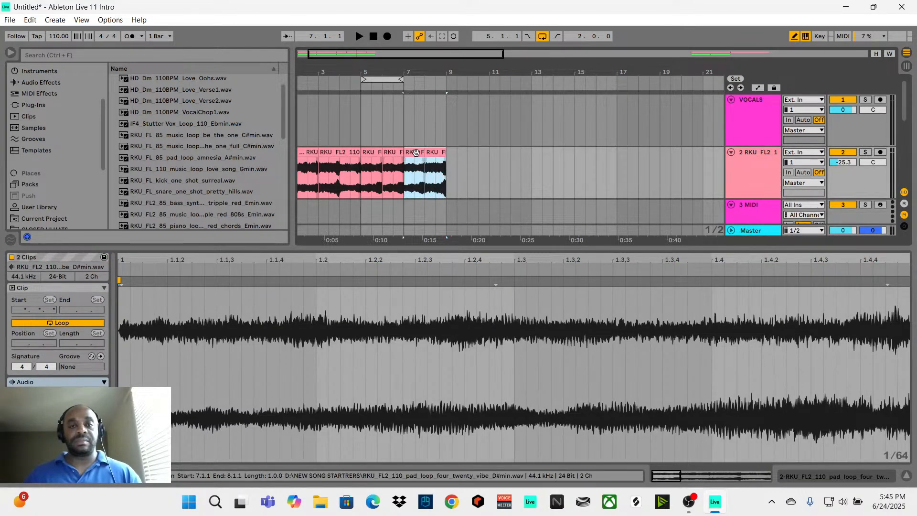
drag(417, 153, 610, 166)
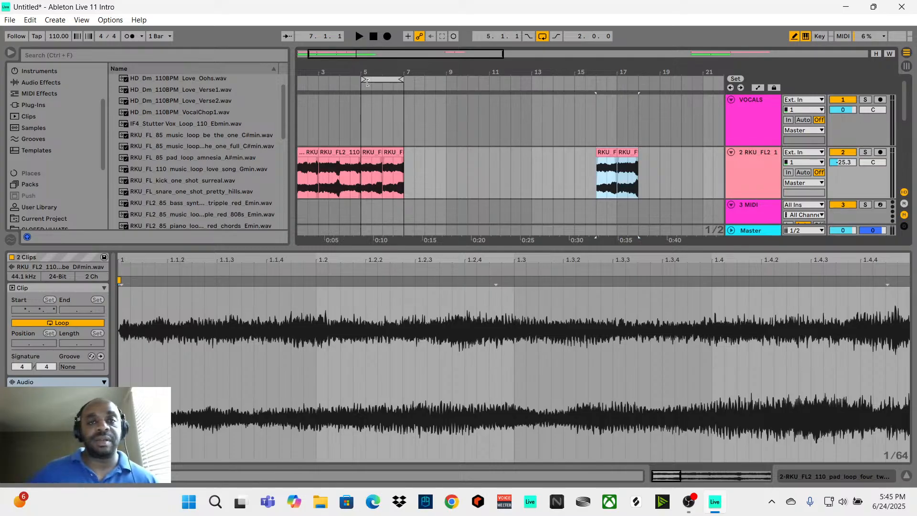
drag(363, 79, 228, 99)
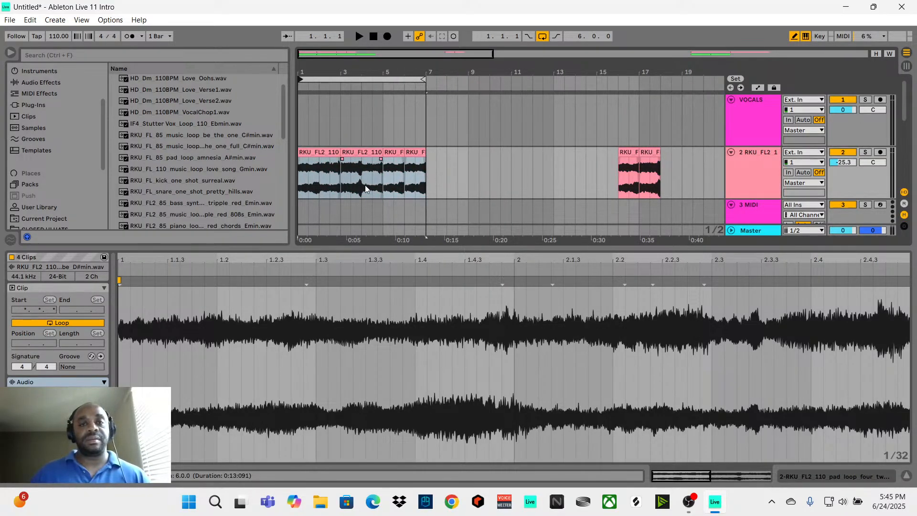
key(space)
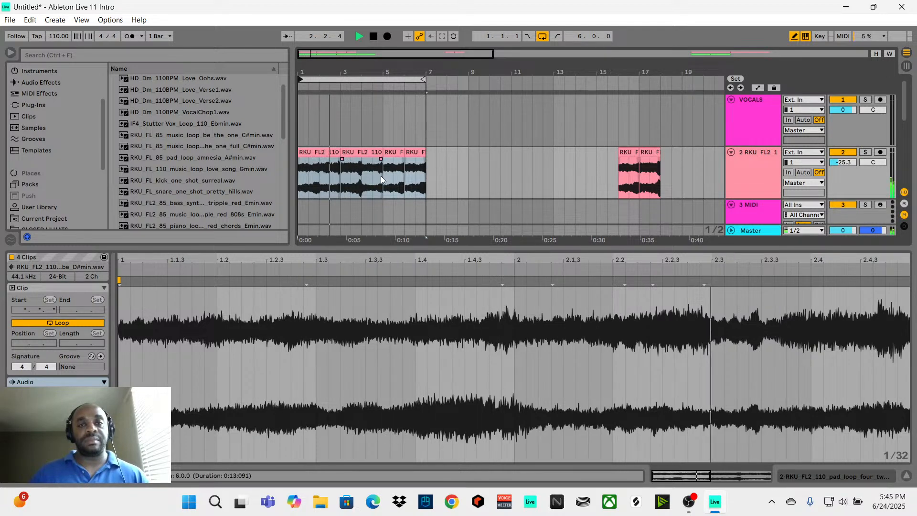
Split the pad loop piece in bar 6 at its midpoint, 6.3.
click(394, 177)
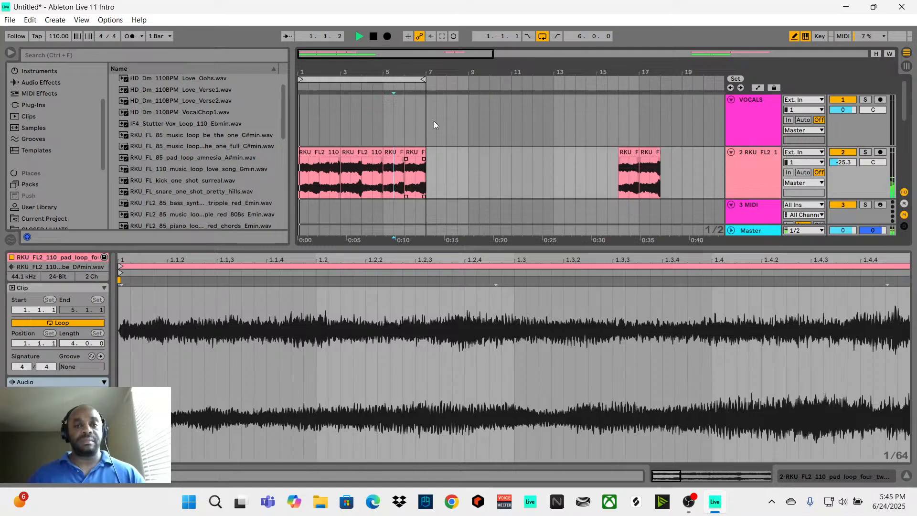
scroll(437, 176, down, 3)
scroll(430, 177, up, 2)
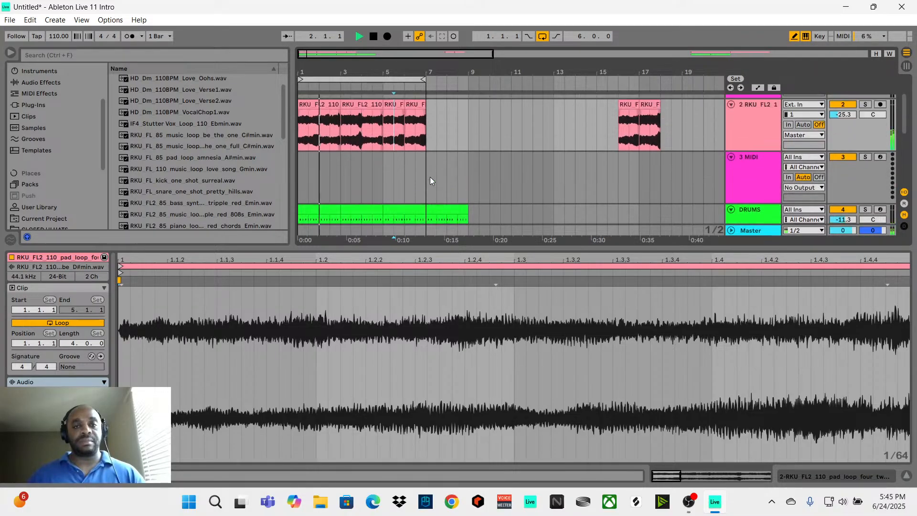
click(414, 137)
key(ctrl+e)
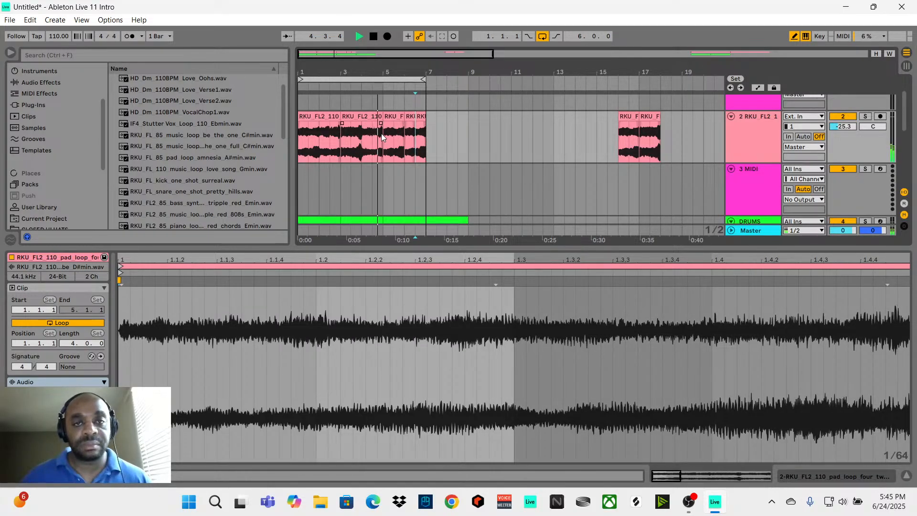
Duplicate the pad pieces of bars 5 and 6 to bar 7 and extend the arrangement loop to eight bars.
drag(381, 133, 425, 130)
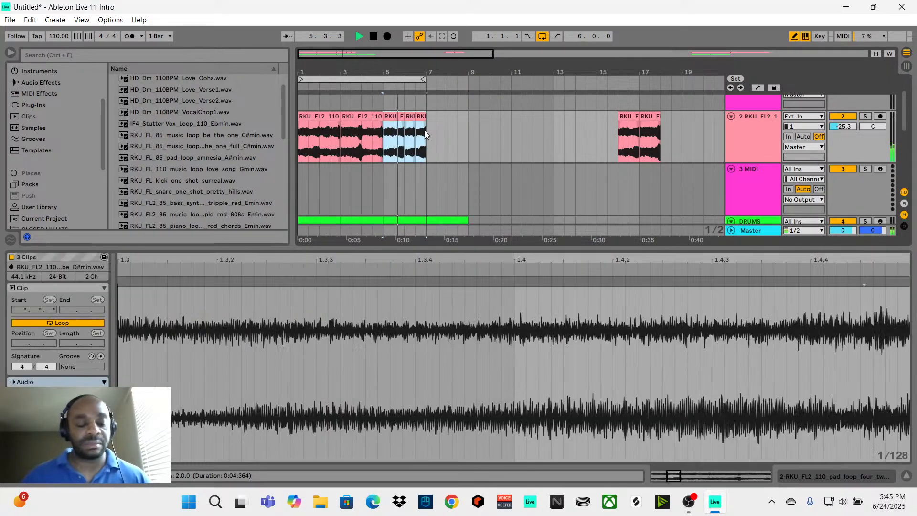
key(ctrl+d)
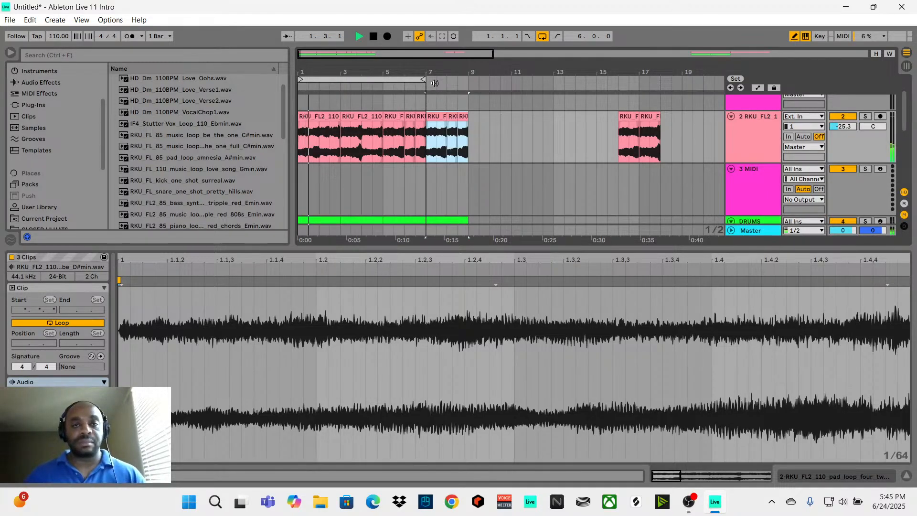
drag(425, 80, 470, 82)
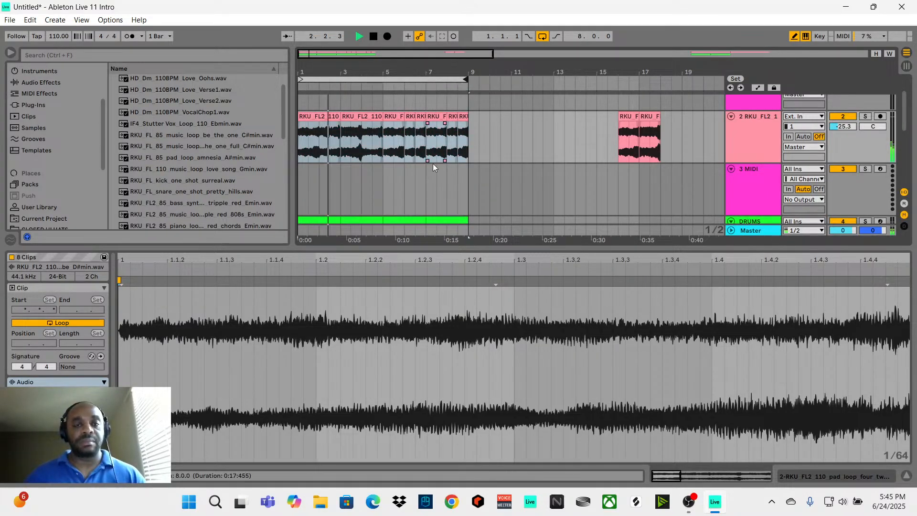
Delete the two spare pad loop pieces at bar 16 and stop playback.
scroll(433, 167, down, 4)
scroll(451, 190, up, 3)
scroll(597, 193, up, 2)
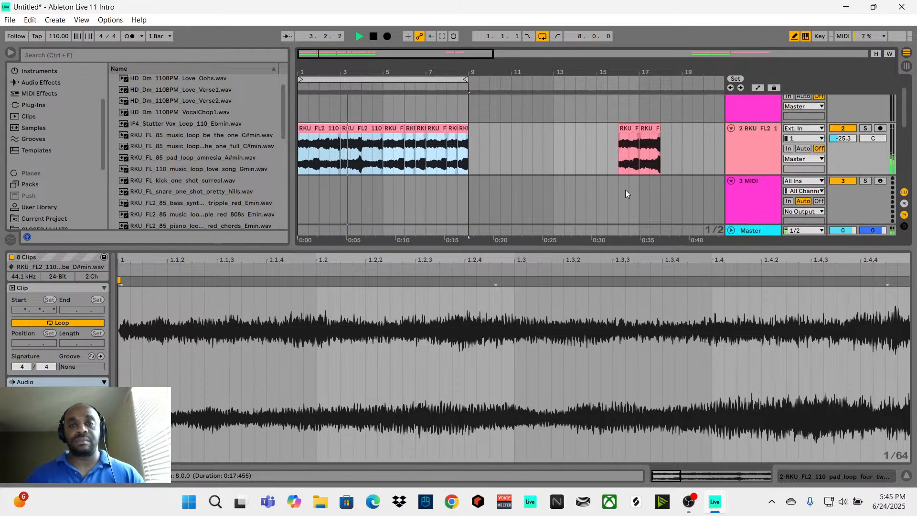
click(625, 190)
drag(663, 178, 616, 185)
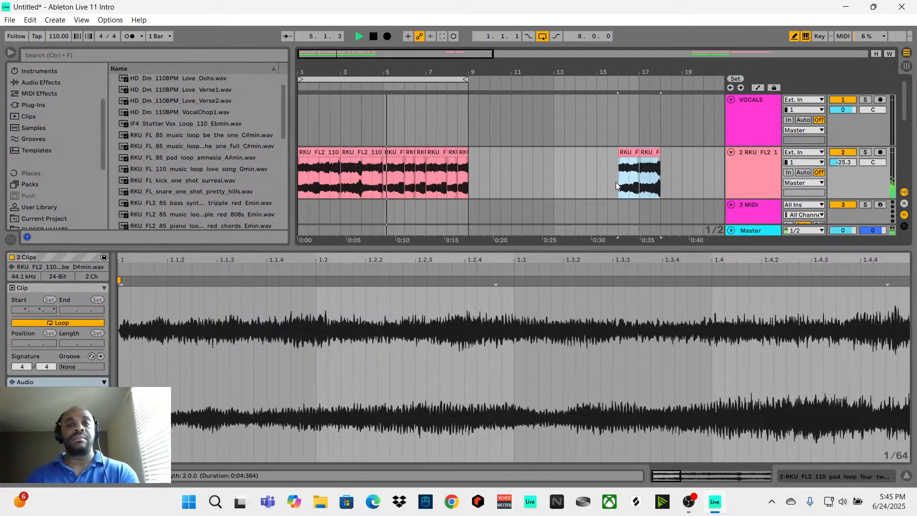
key(Delete)
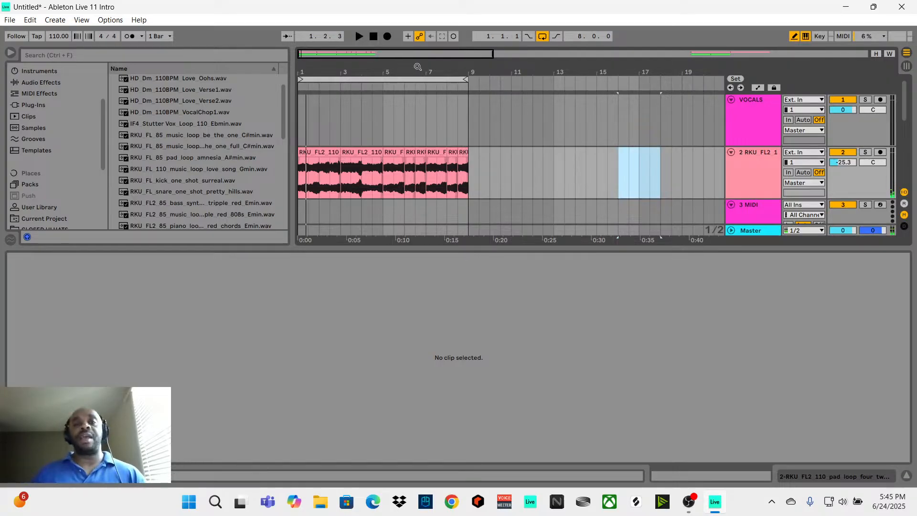
click(374, 36)
Shorten the last drum clip so it ends at 8.3 and play the arrangement from bar 1.
scroll(560, 179, down, 3)
scroll(519, 171, down, 3)
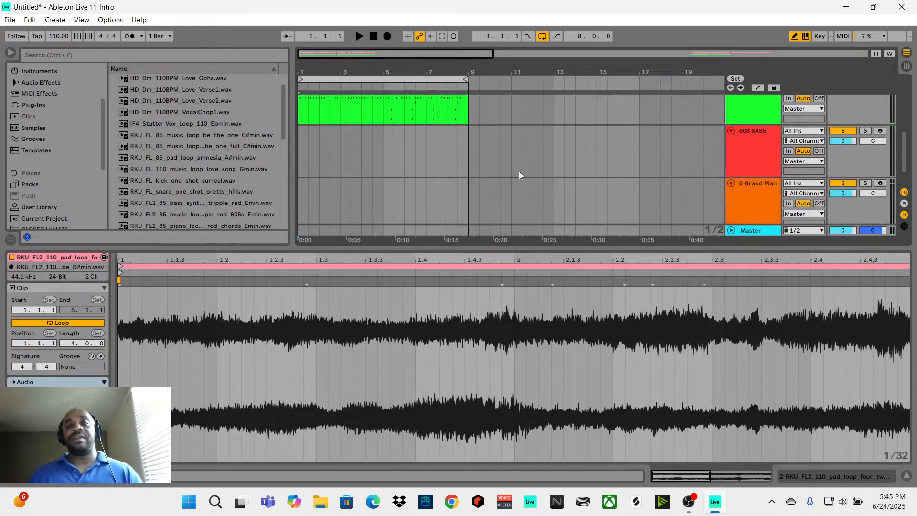
scroll(531, 178, up, 3)
scroll(534, 210, down, 3)
scroll(530, 207, up, 5)
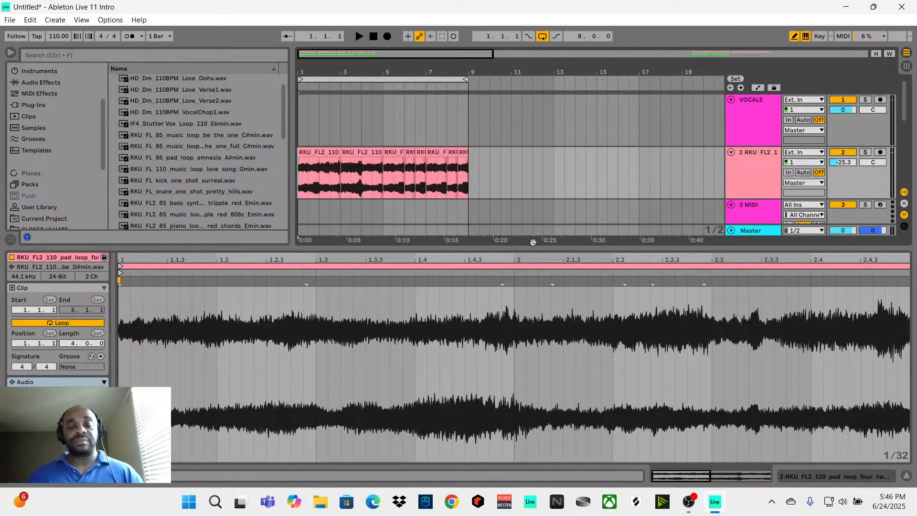
scroll(491, 188, down, 2)
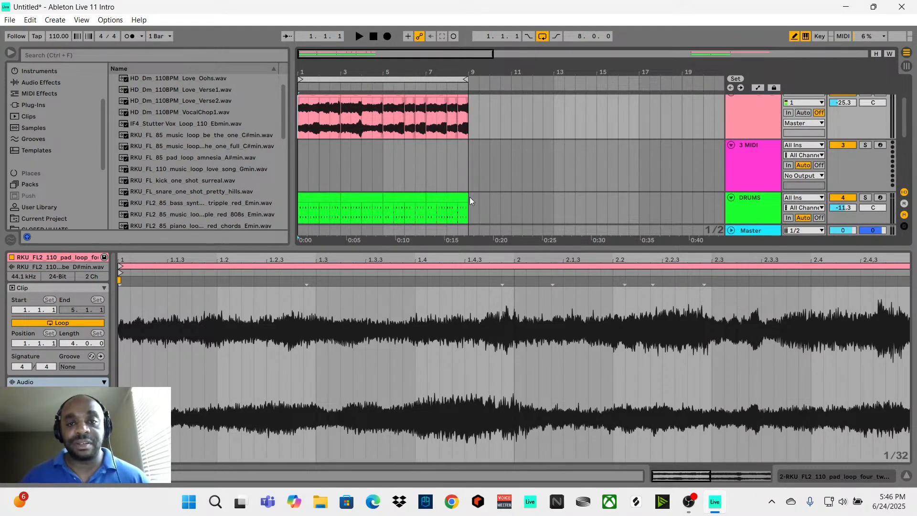
drag(467, 197, 458, 201)
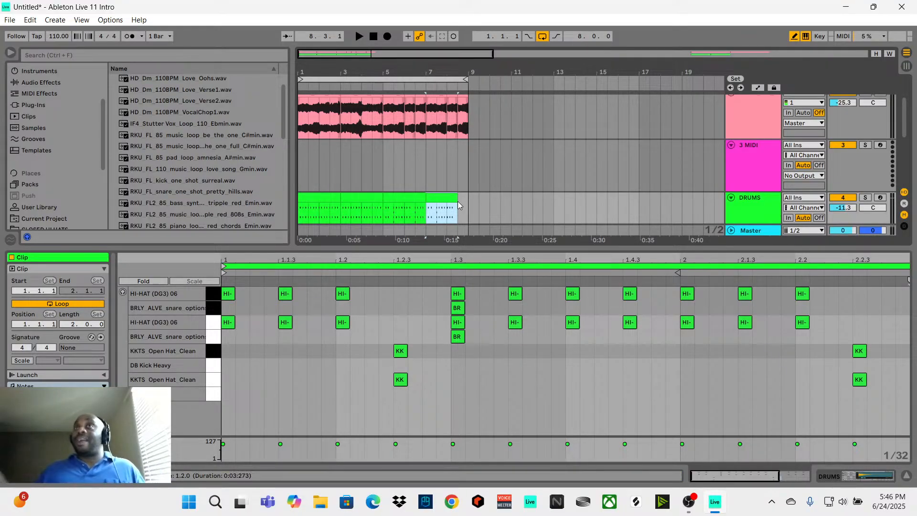
click(300, 162)
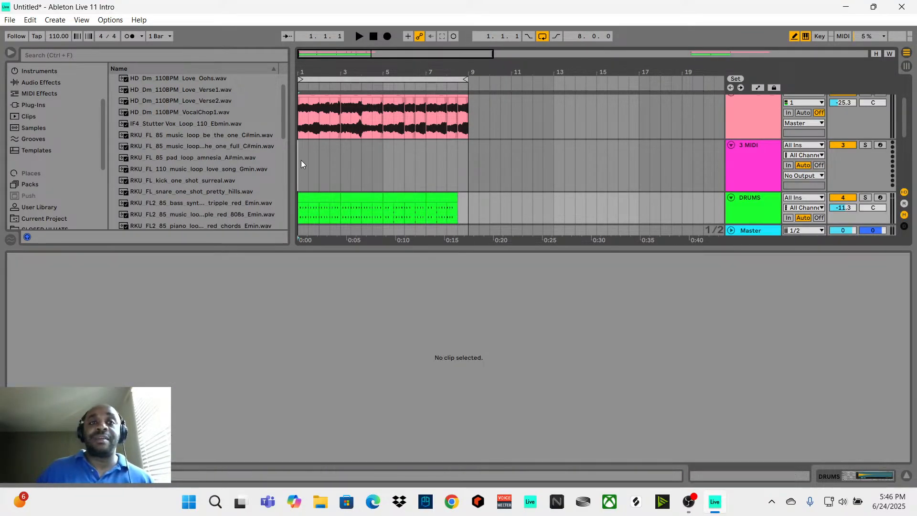
key(space)
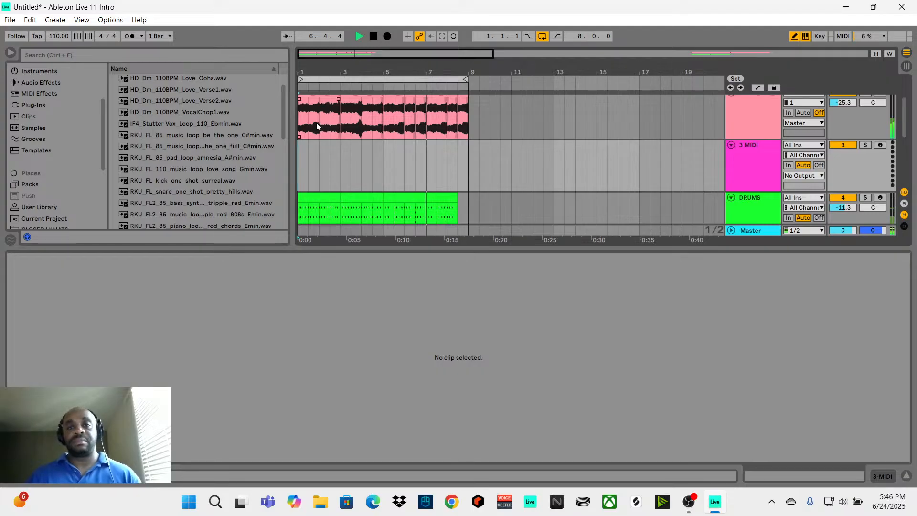
click(438, 130)
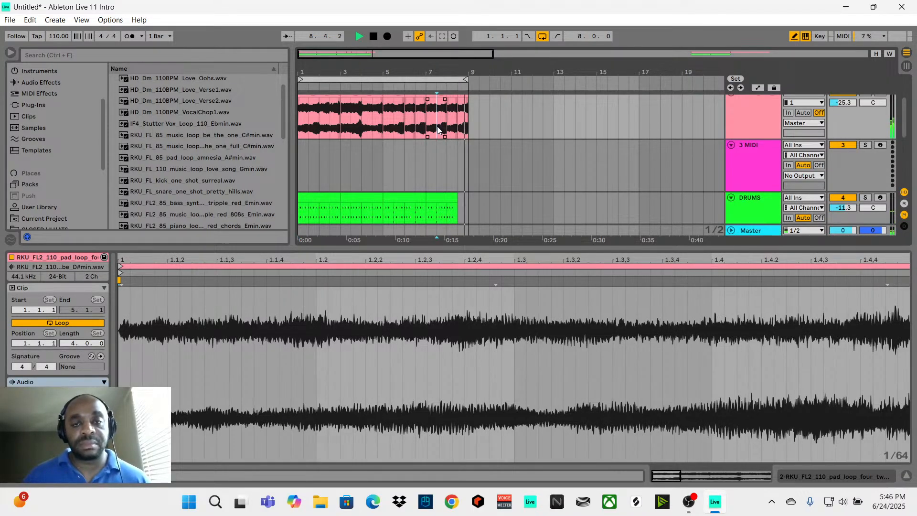
key(space)
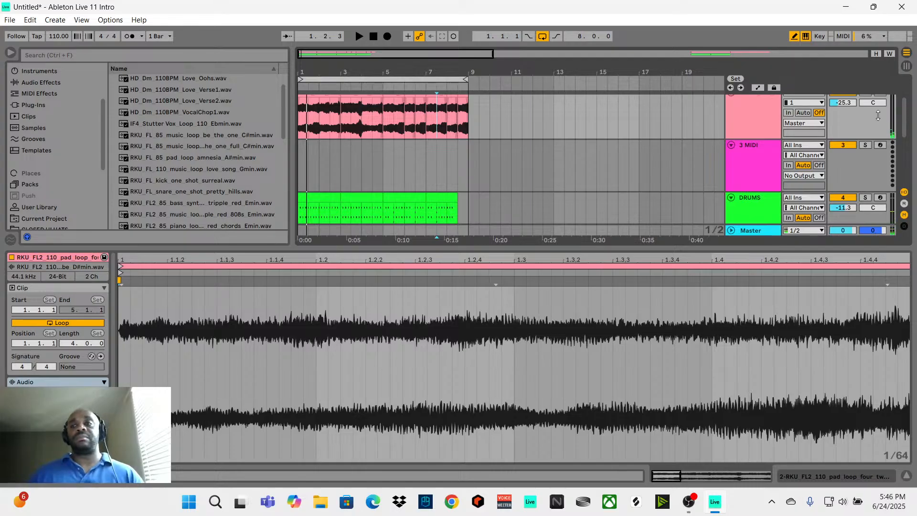
Move the eight-bar arrangement loop so it starts at bar 9.
scroll(878, 115, up, 3)
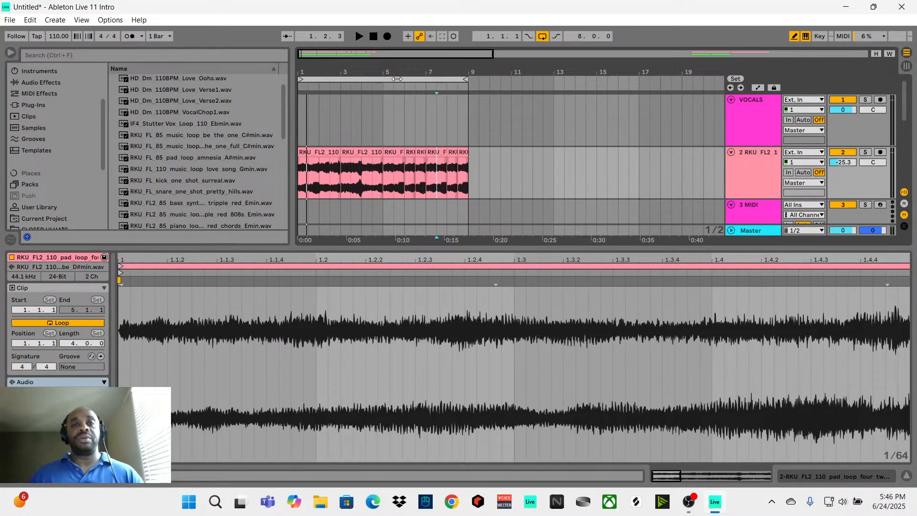
drag(397, 79, 567, 79)
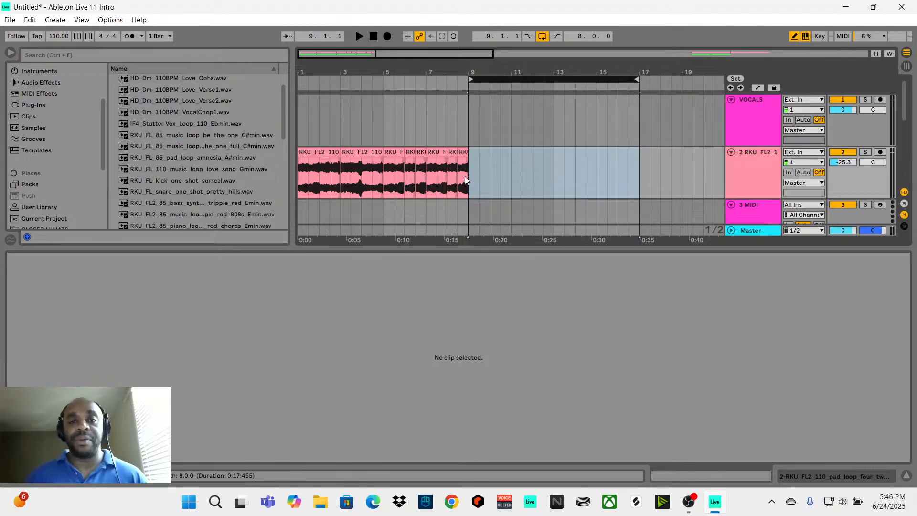
click(465, 176)
Play the drums briefly from bar 5 and restore the last drum clip's end to bar 9.
scroll(540, 185, down, 2)
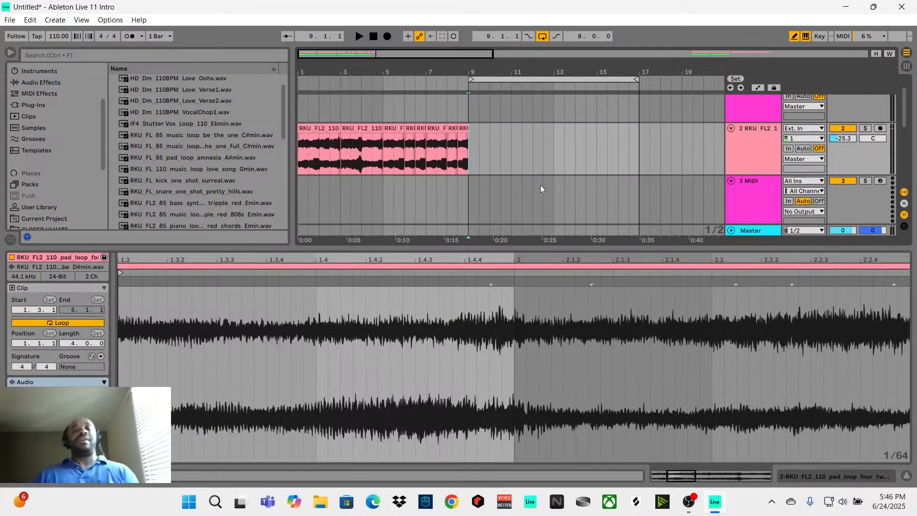
scroll(541, 188, down, 2)
drag(535, 244, 526, 303)
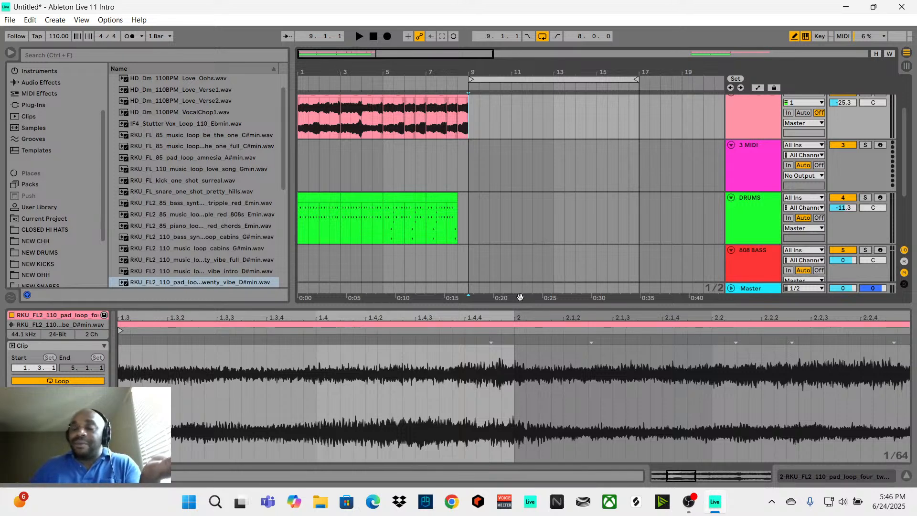
drag(428, 49, 506, 163)
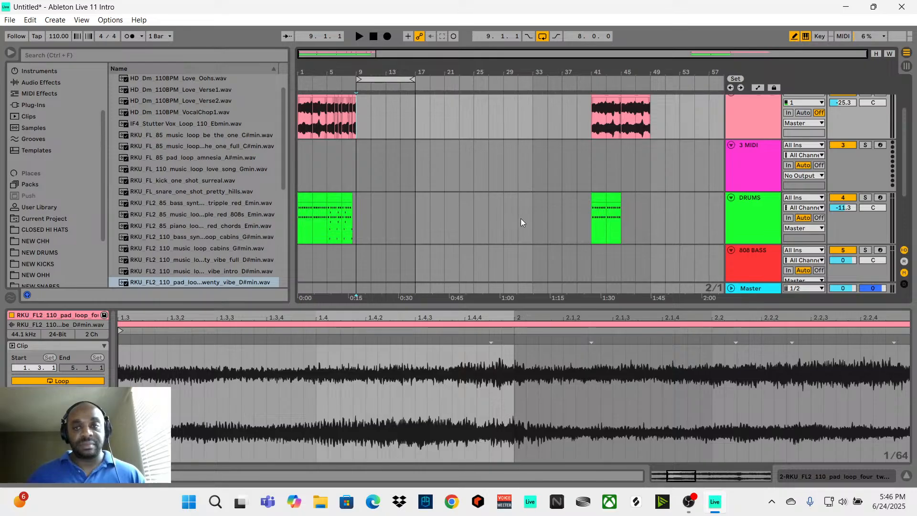
click(329, 218)
key(space)
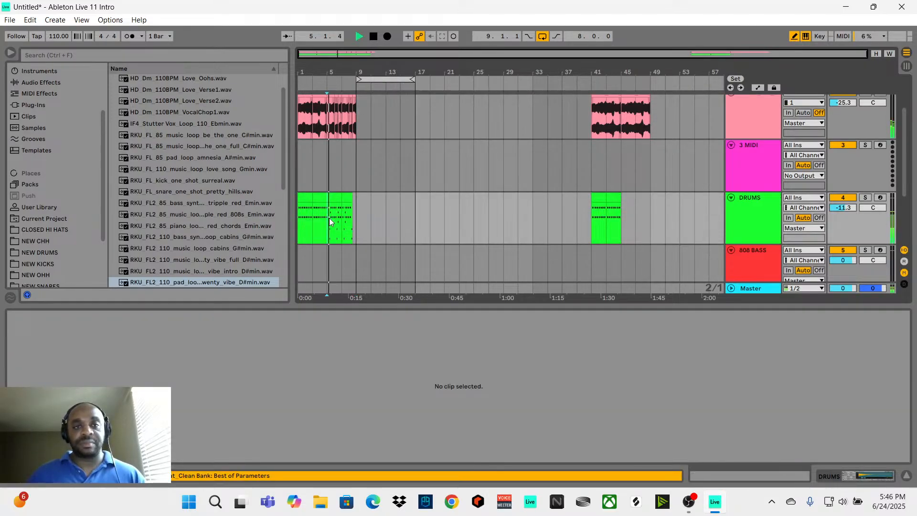
key(space)
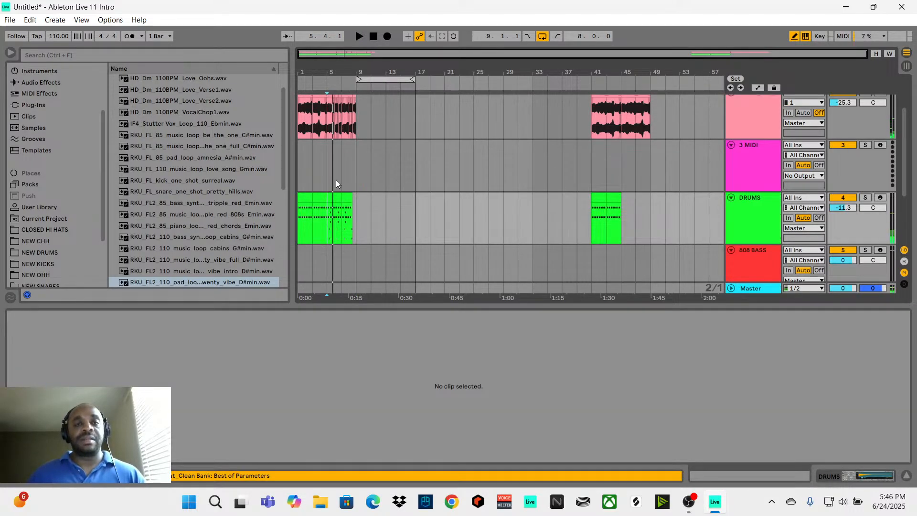
drag(330, 215, 355, 201)
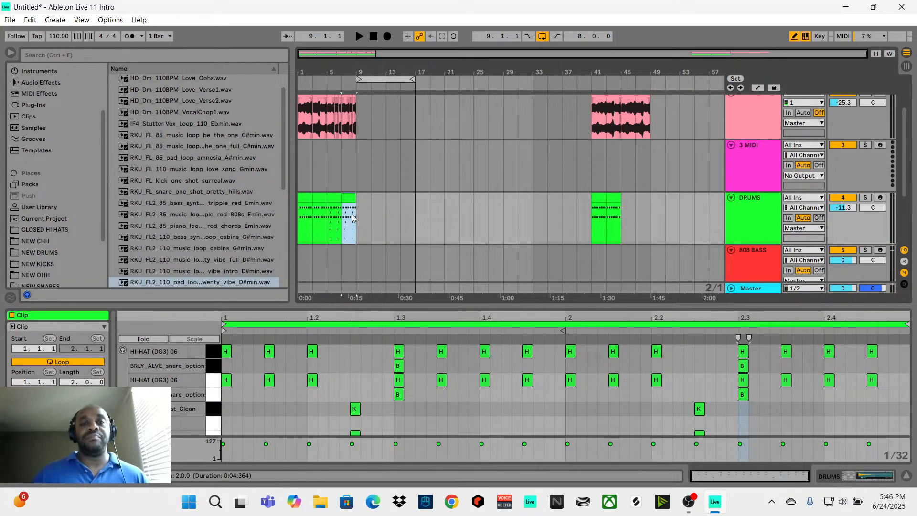
Duplicate the two drum clips spanning bars 5 to 9 so the copies start at bar 9, and play them briefly.
drag(354, 223, 327, 224)
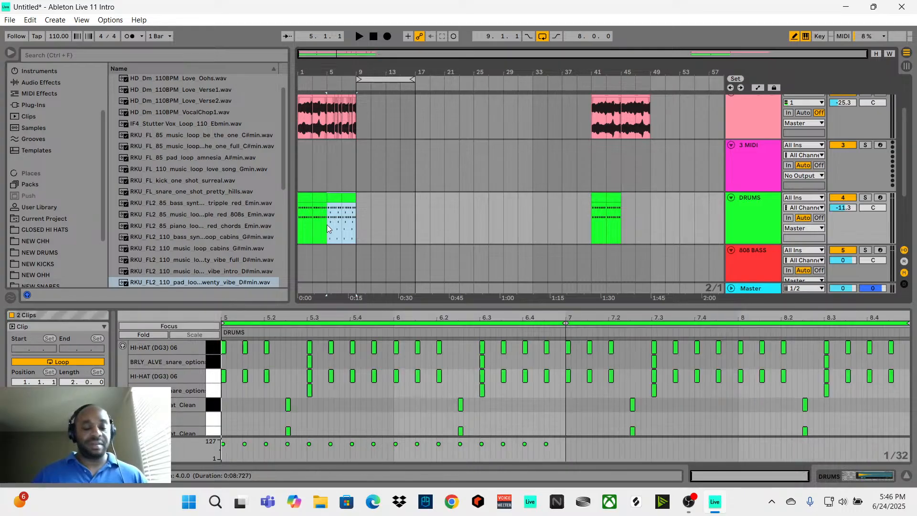
key(ctrl+d)
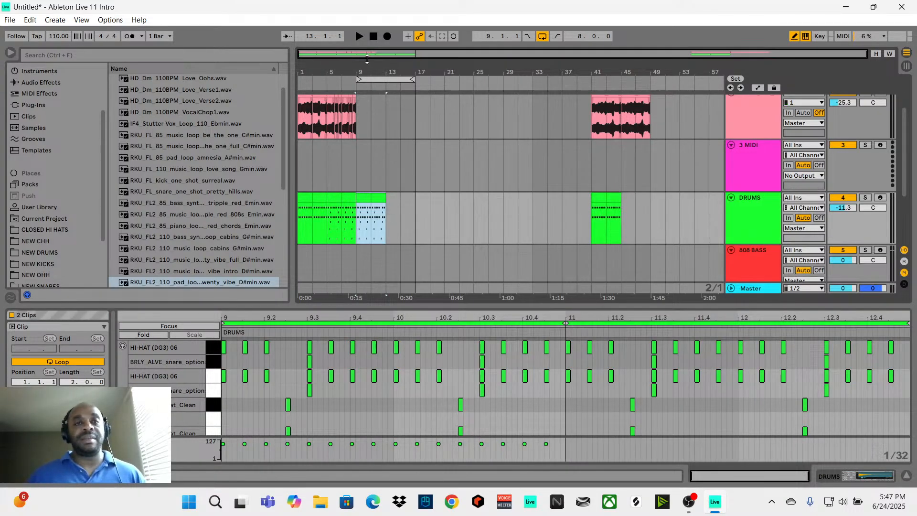
drag(367, 58, 386, 53)
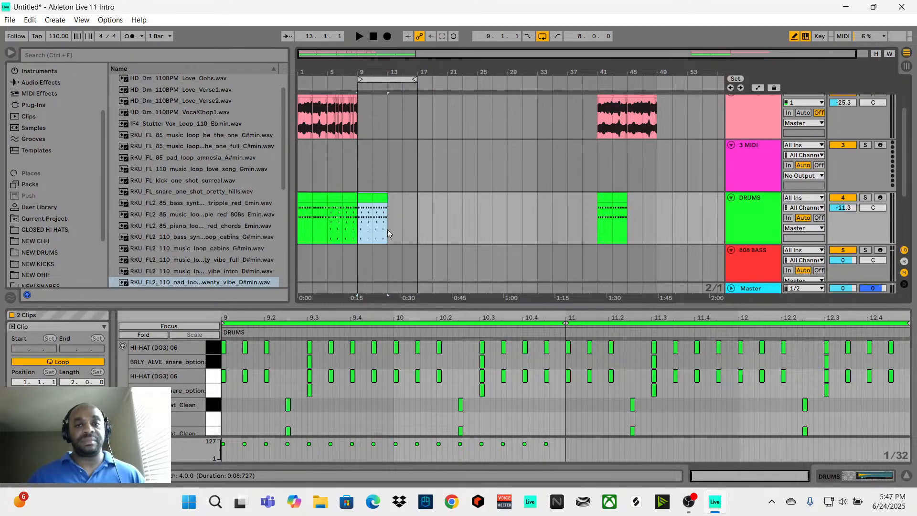
key(space)
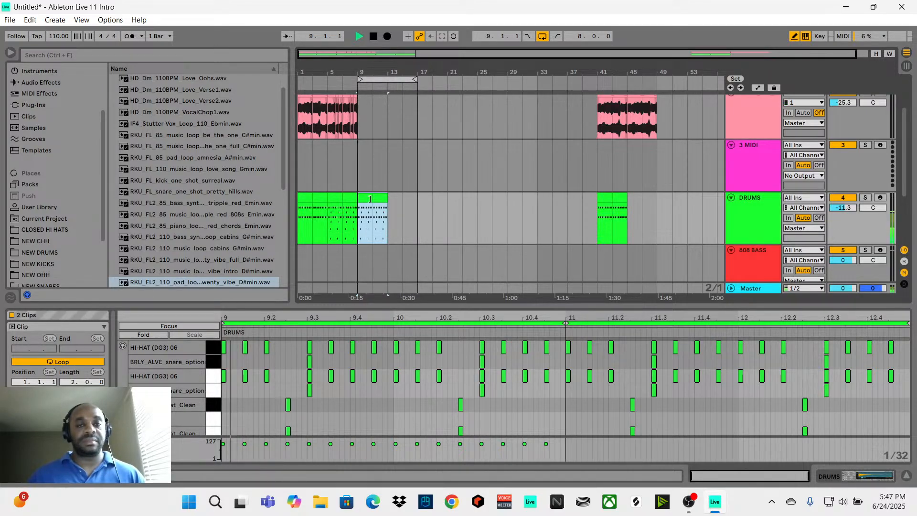
key(space)
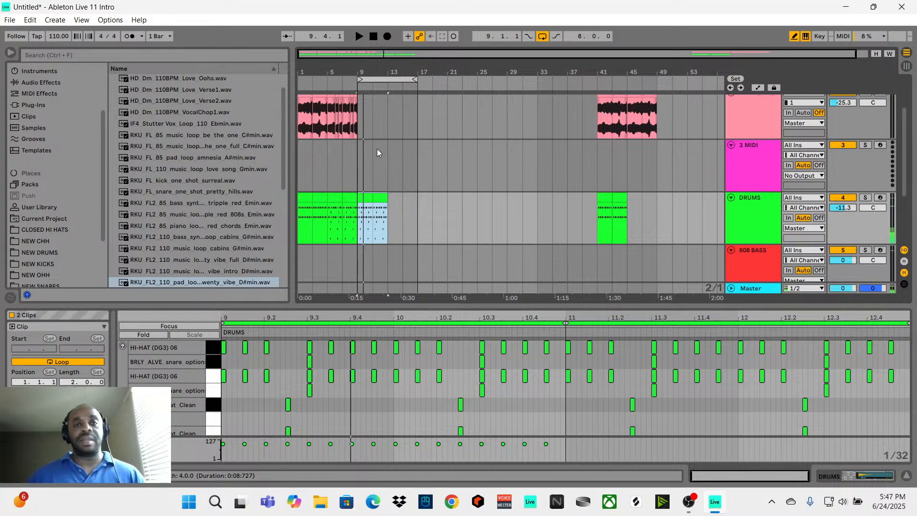
Move the spare pad loop clip at bar 45 to bar 53 and the one at bar 41 to bar 9.
scroll(377, 148, up, 3)
click(646, 152)
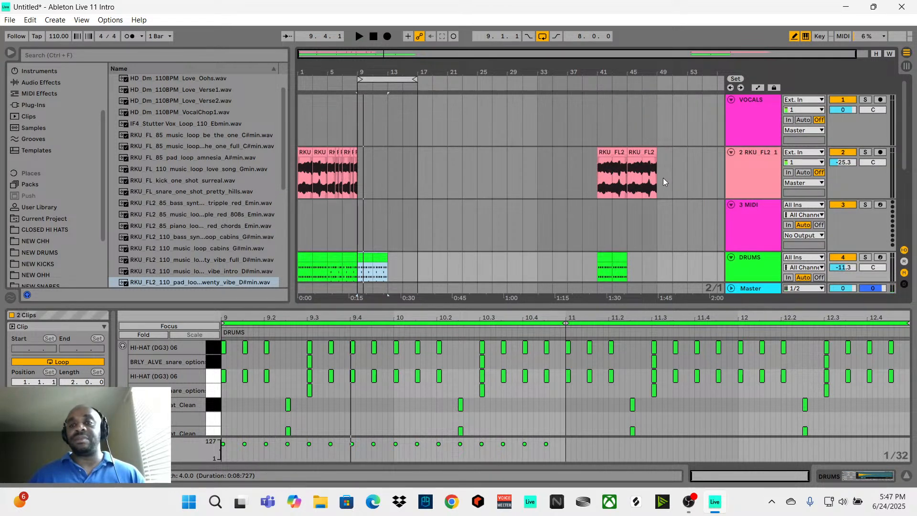
click(637, 152)
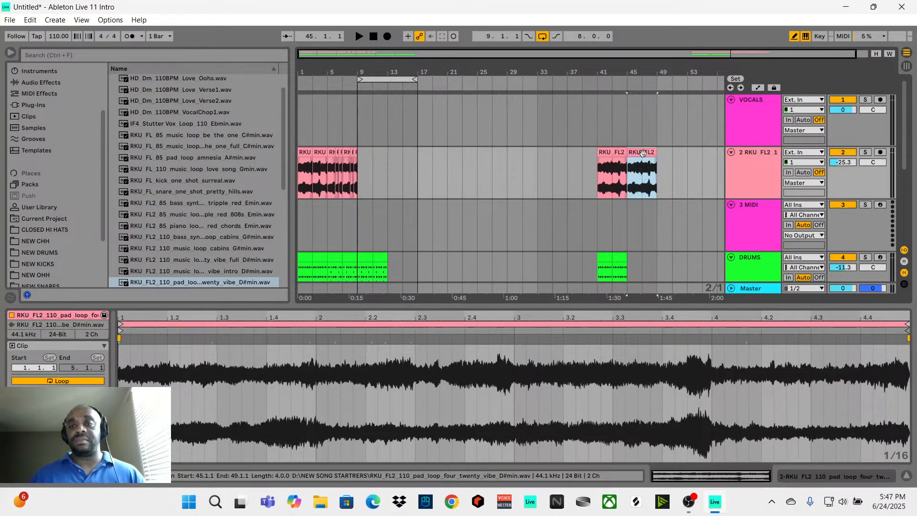
drag(642, 153, 703, 153)
drag(598, 157, 381, 164)
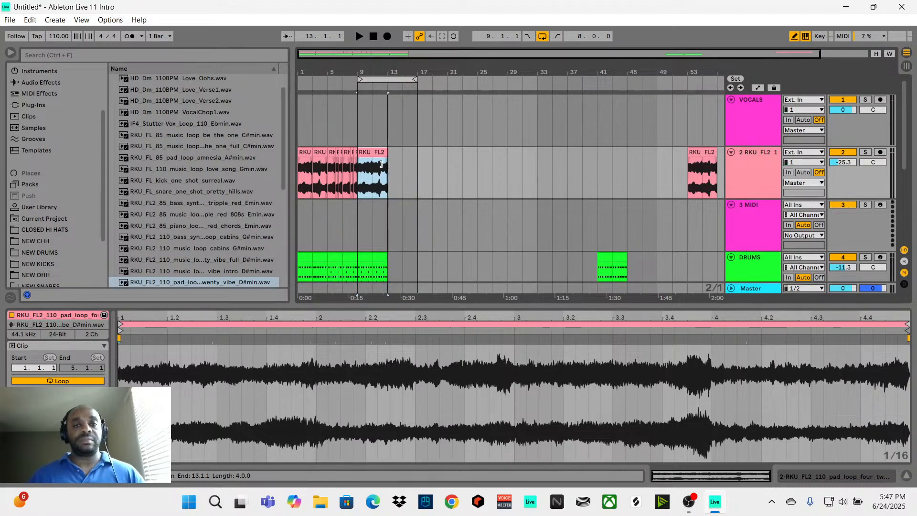
Delete the drum clip at bar 11 and shorten the arrangement loop to the two bars starting at bar 9.
scroll(423, 213, down, 3)
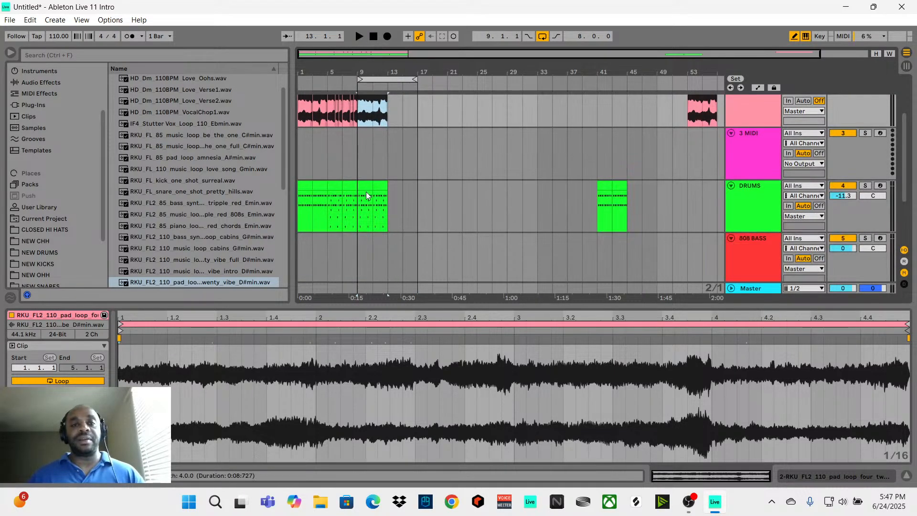
click(365, 186)
click(377, 187)
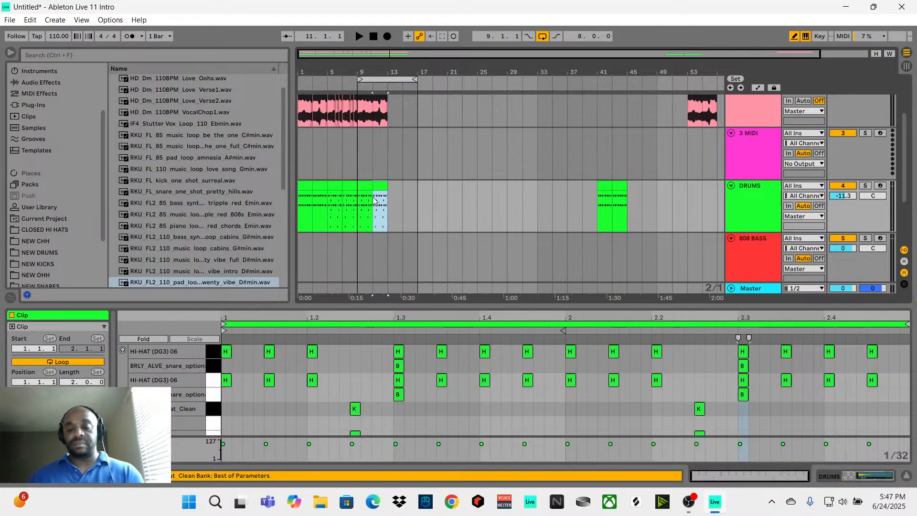
key(Delete)
drag(419, 74, 373, 77)
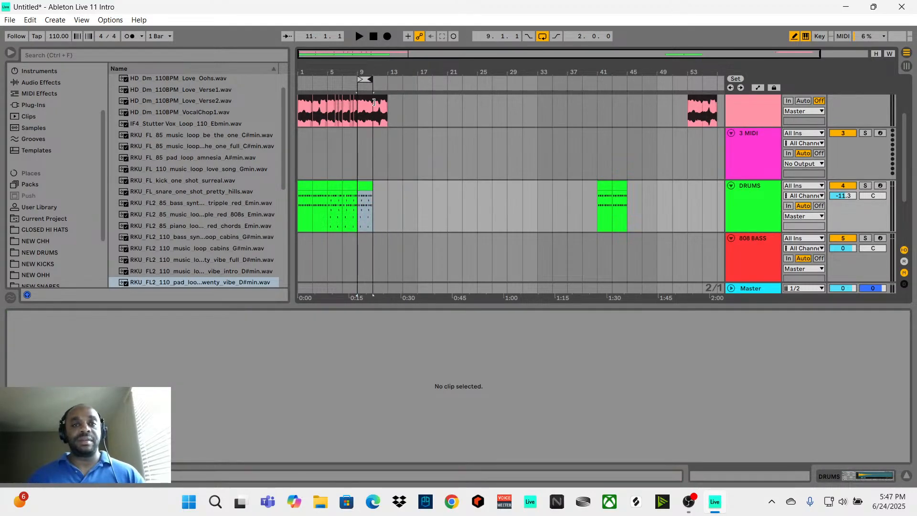
In the bar 9 drum clip, enlarge the note editor and add kicks at 1.1.3 on both DB Kick Heavy rows.
click(363, 181)
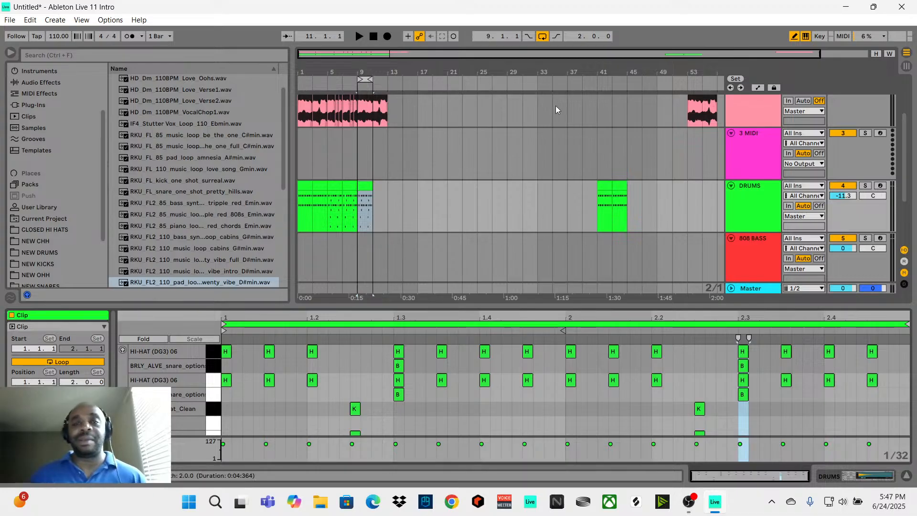
drag(520, 307, 510, 202)
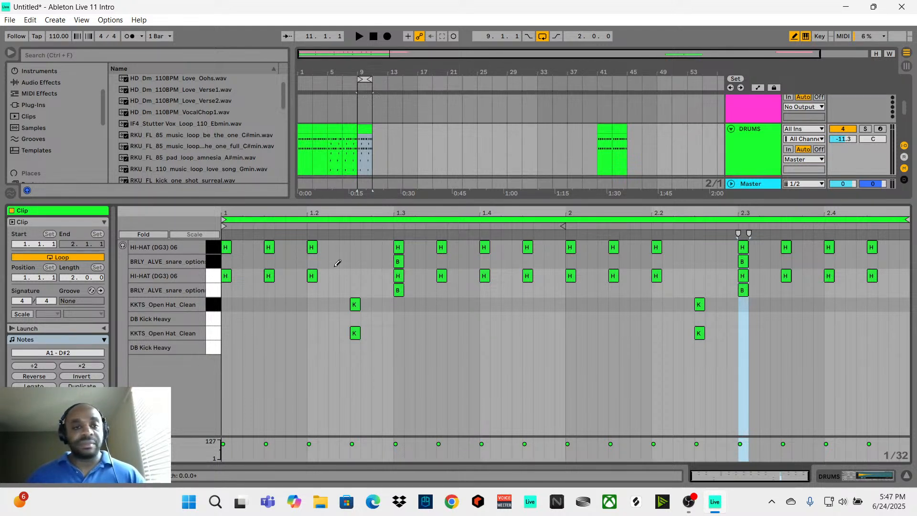
click(271, 317)
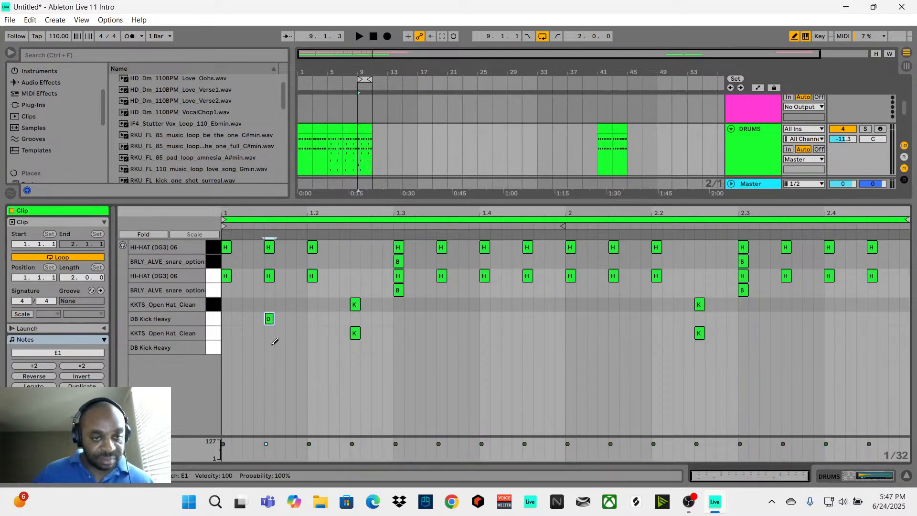
click(272, 346)
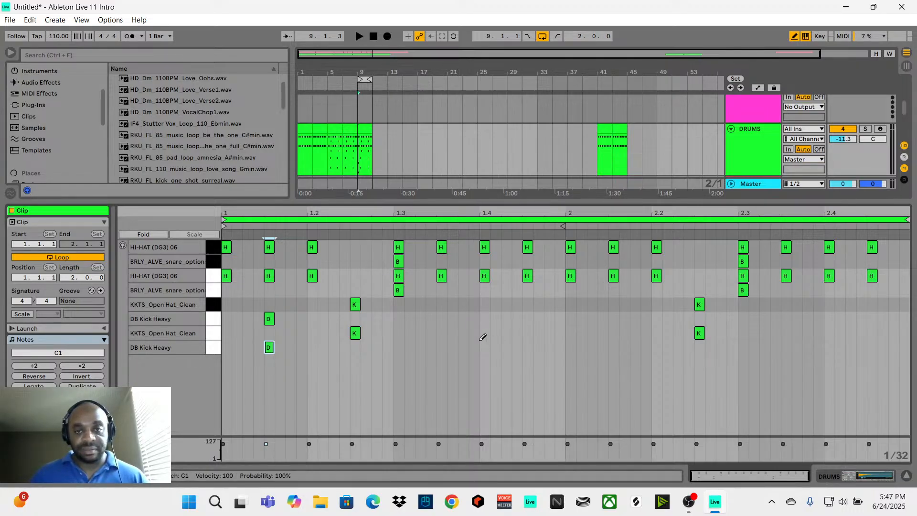
Try kicks a 32nd note after 1.3.3 on both DB Kick Heavy rows, play the pattern, and remove them.
click(452, 318)
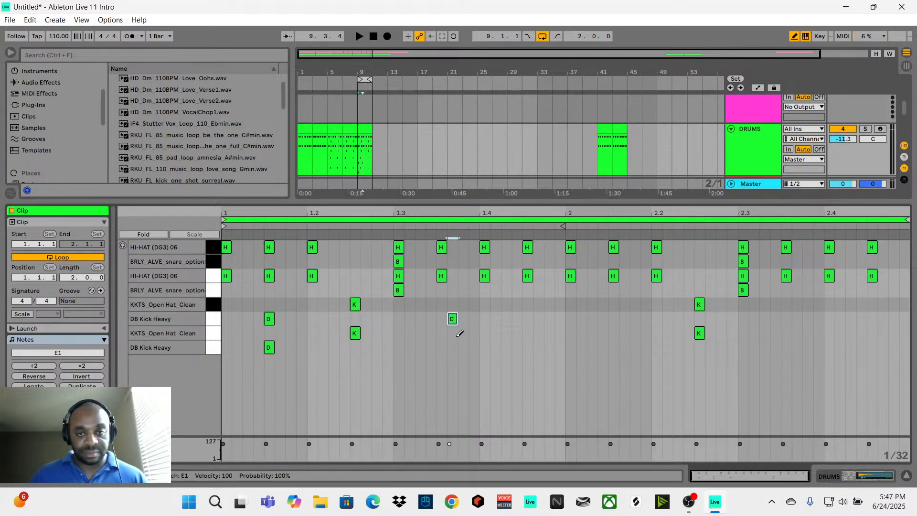
click(457, 346)
key(space)
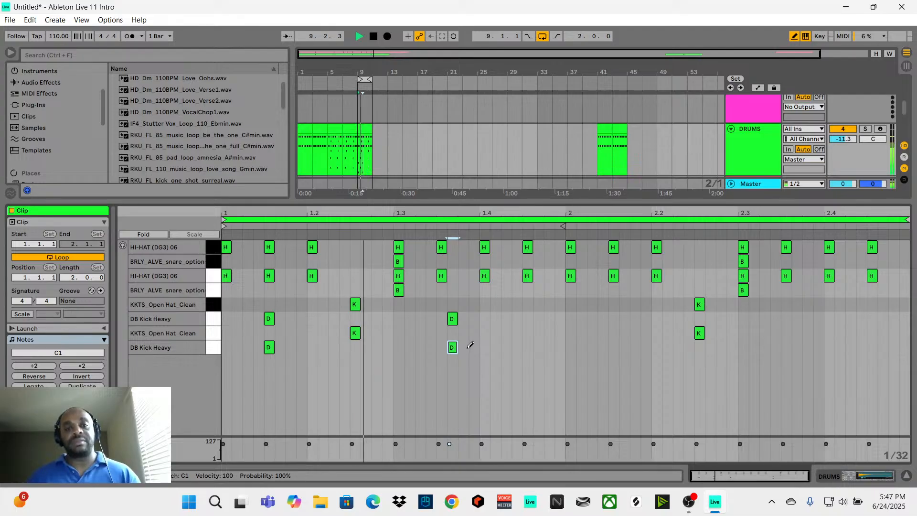
click(452, 318)
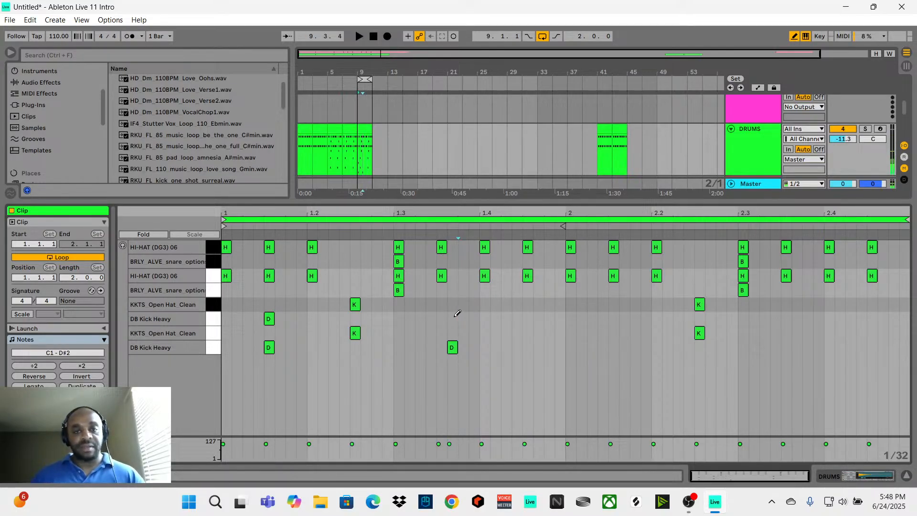
key(space)
click(452, 347)
Add kicks on both DB Kick Heavy rows at 1.3.3, 2.1 and 2.4 while the two-bar loop plays.
click(444, 317)
click(442, 348)
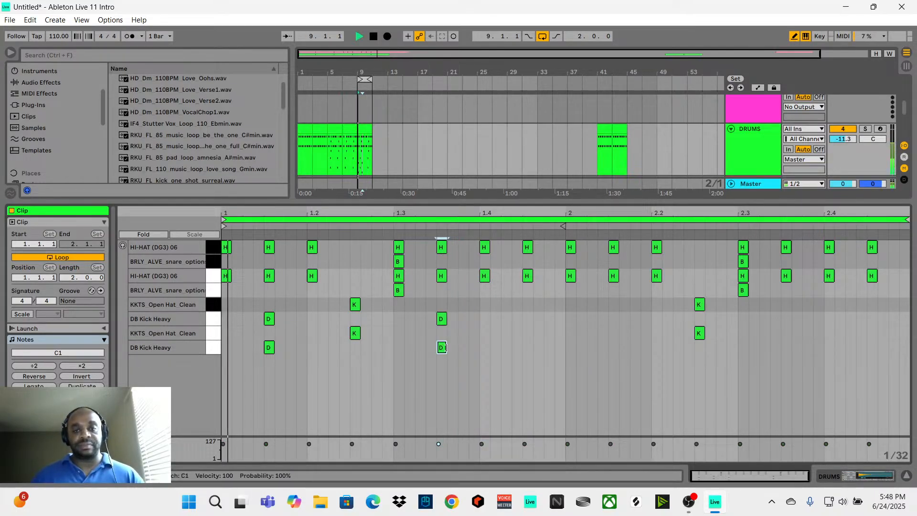
key(space)
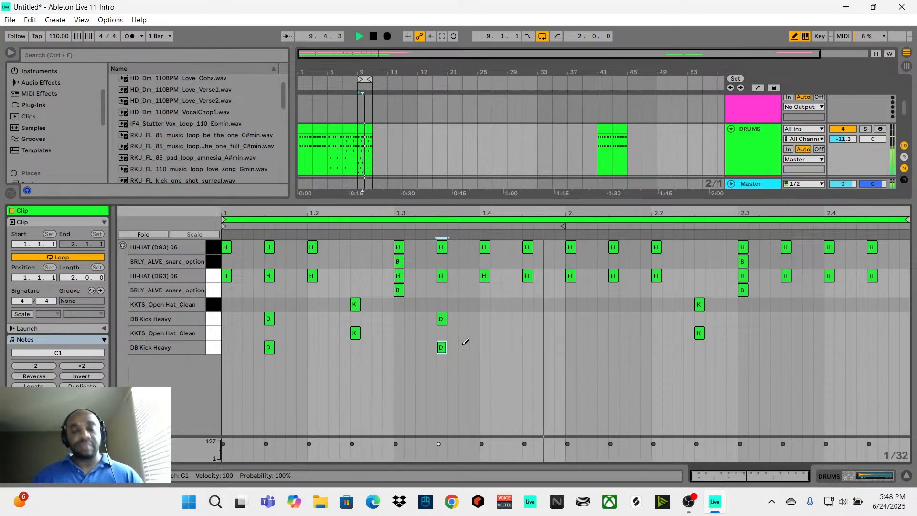
click(570, 319)
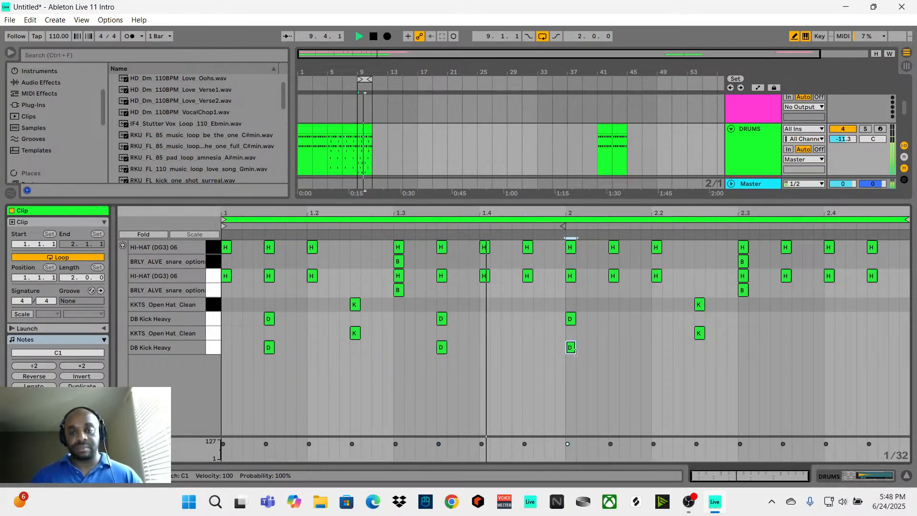
click(571, 347)
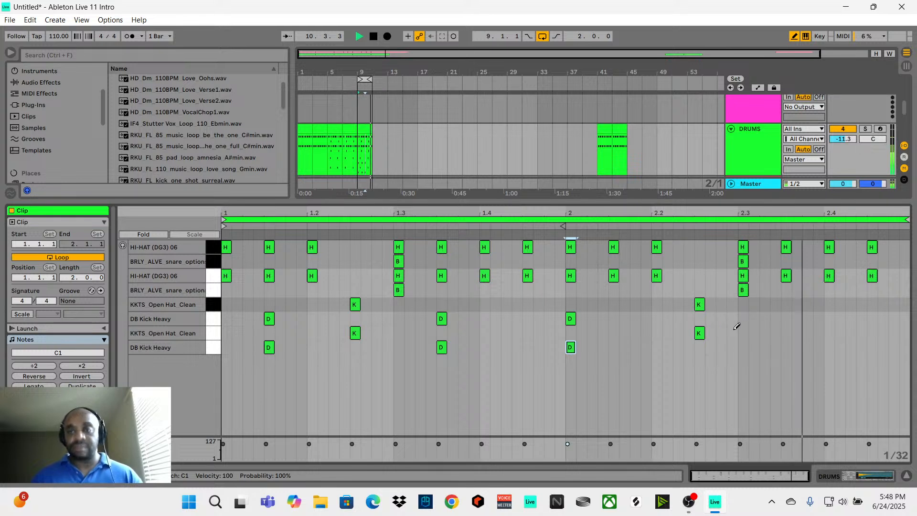
click(829, 317)
click(829, 347)
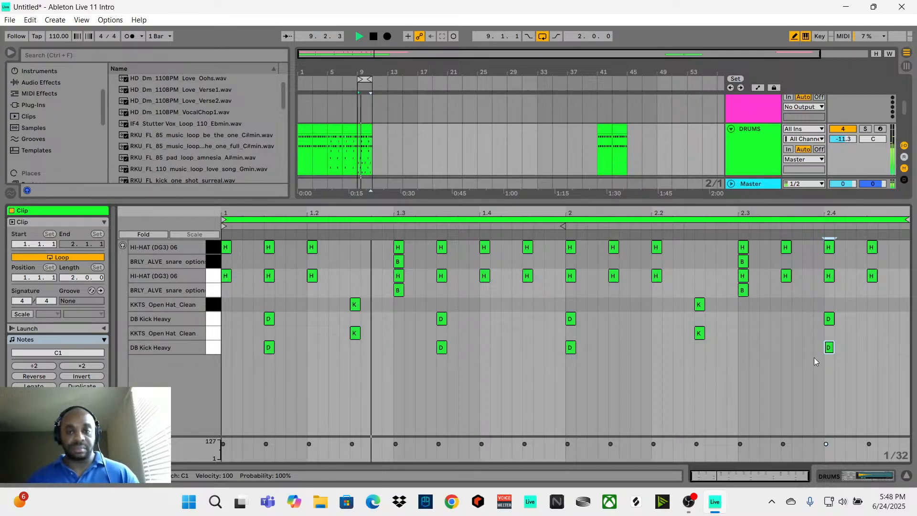
Duplicate the bar 9 drum clip to bar 11 and add hi-hats at 1.1.2 on both hi-hat rows of the copy.
click(362, 127)
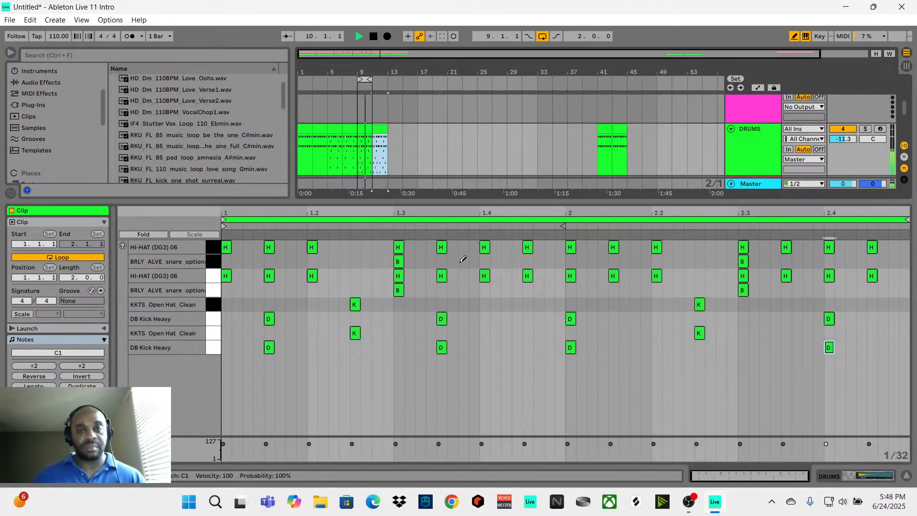
click(247, 246)
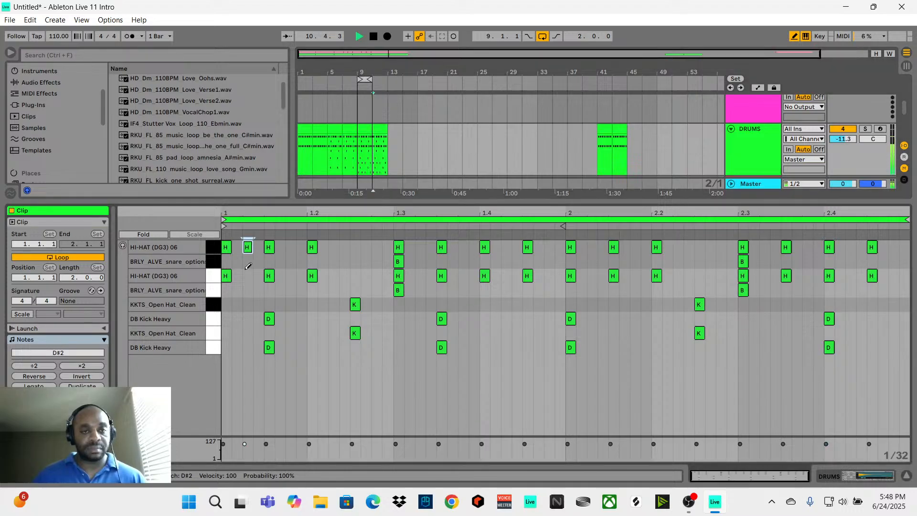
click(247, 276)
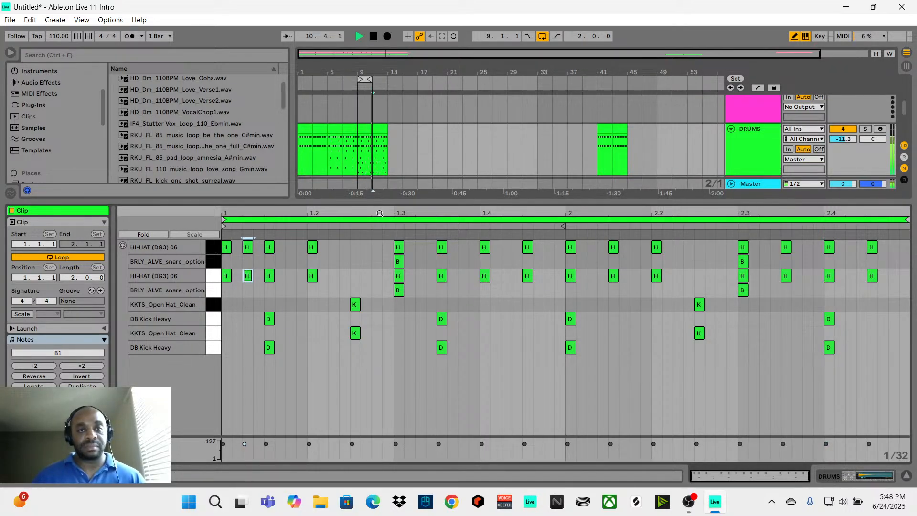
In the bar 9 drum clip, add hi-hats on both hi-hat rows at 1.1.2, 1.2.2 and 1.4.2.
click(368, 127)
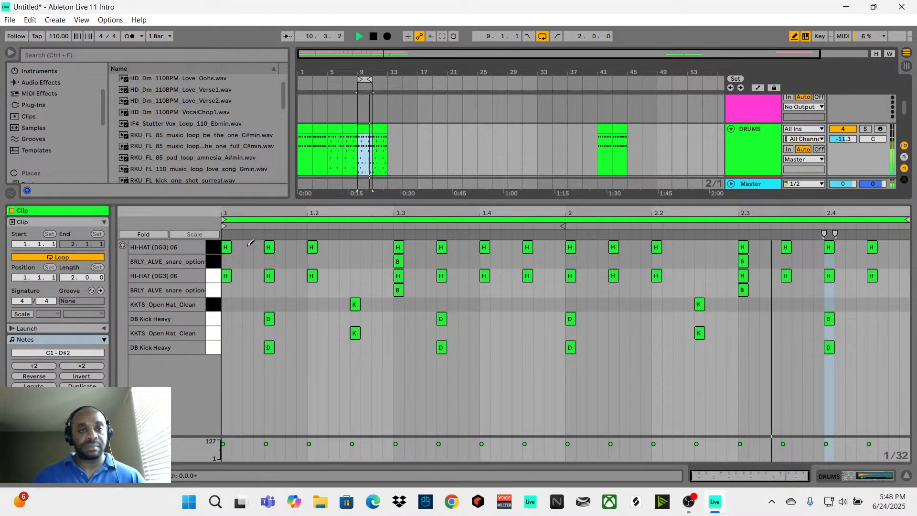
click(247, 246)
click(248, 275)
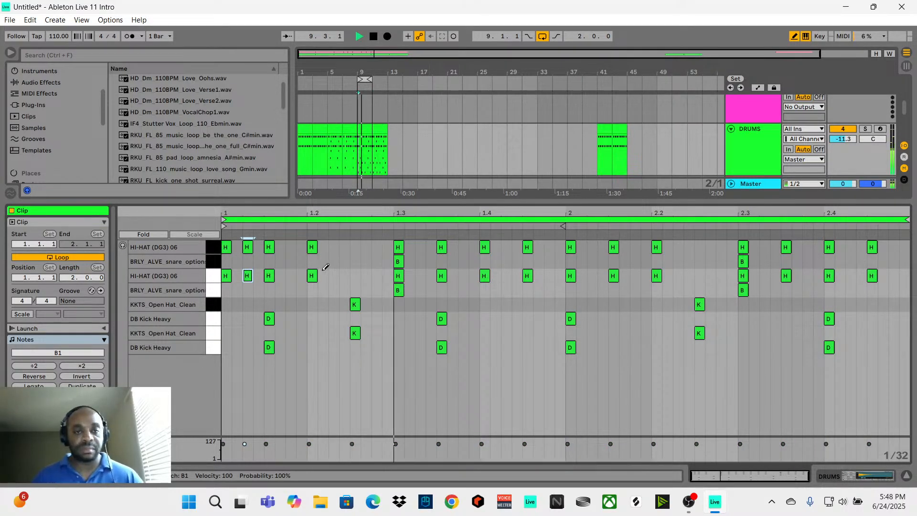
click(334, 247)
click(333, 275)
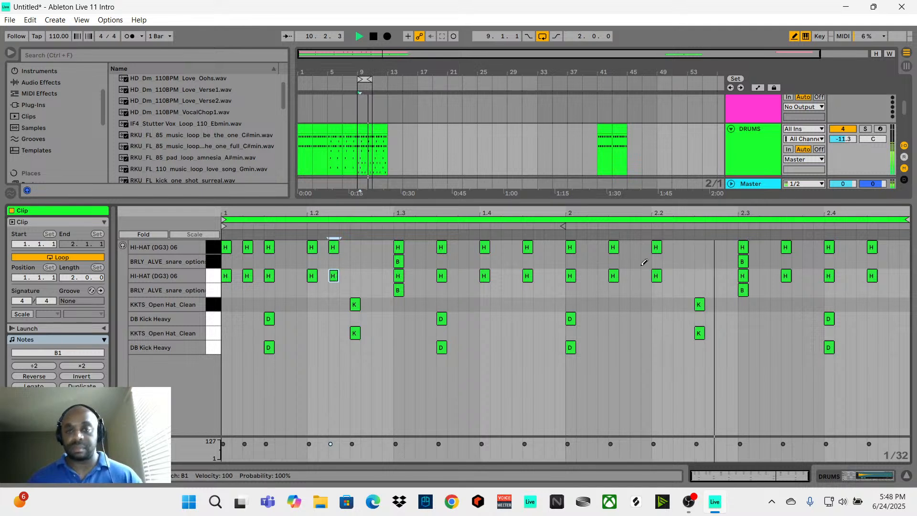
click(506, 247)
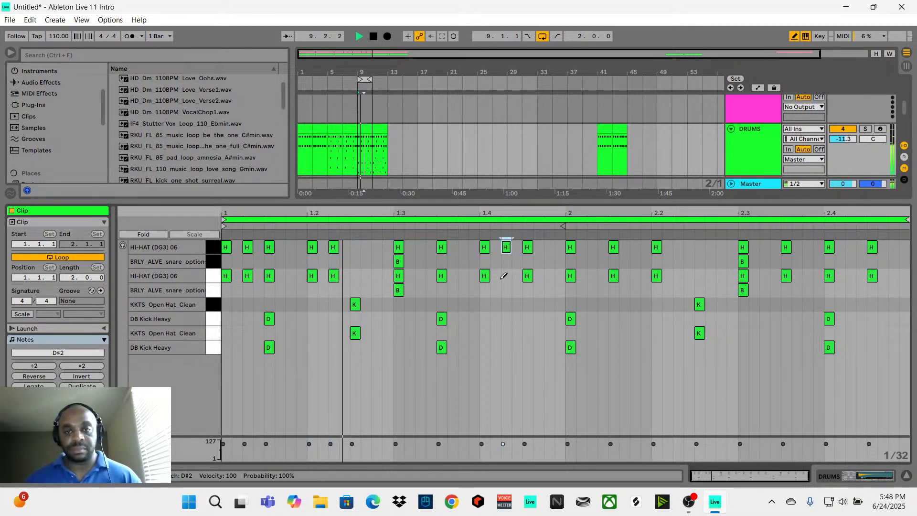
click(506, 276)
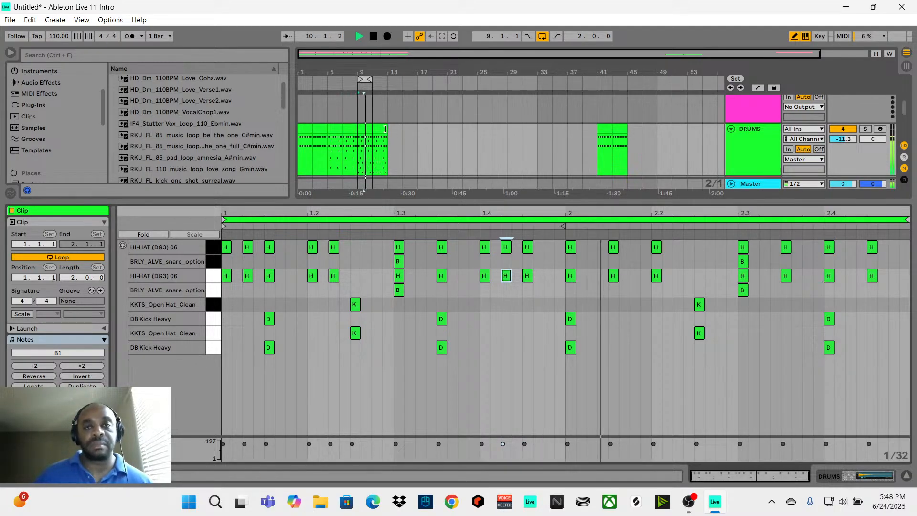
In the bar 11 drum clip, add hi-hats on both hi-hat rows at 2.1.2 and 2.2.2, removing the misplaced snare.
click(379, 143)
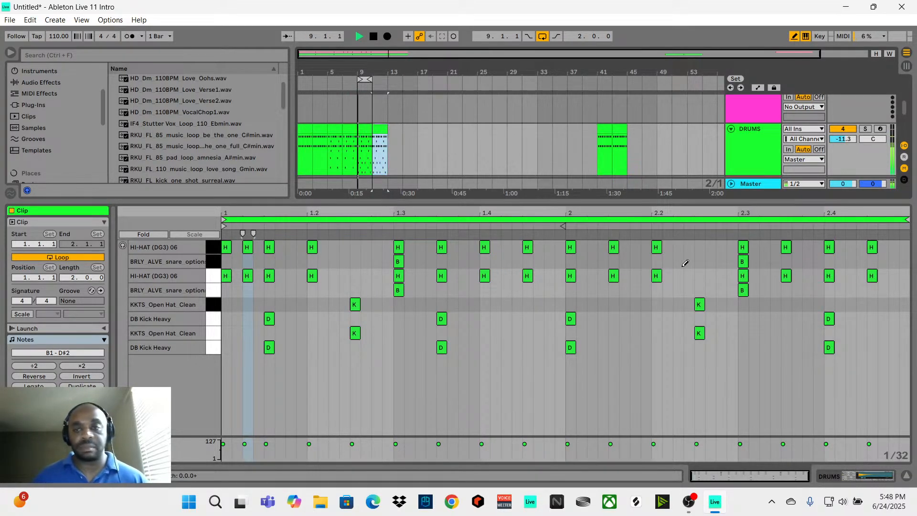
click(597, 248)
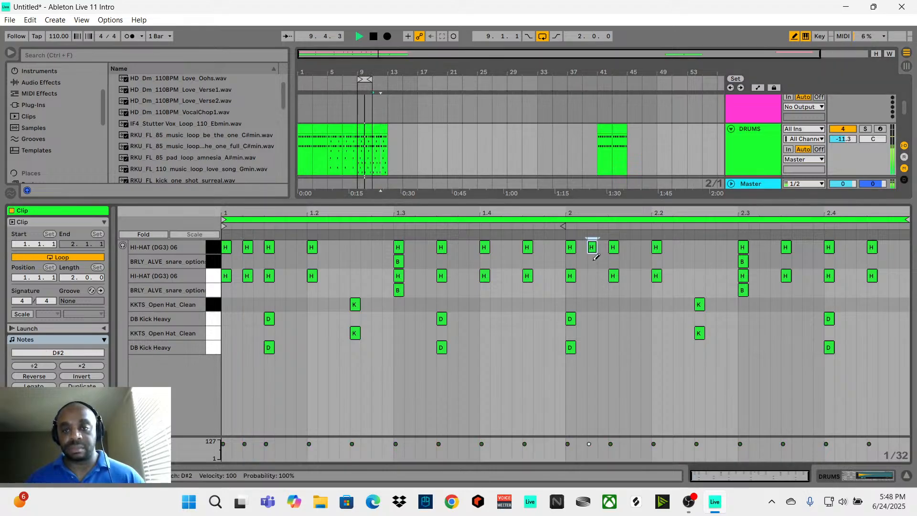
click(678, 262)
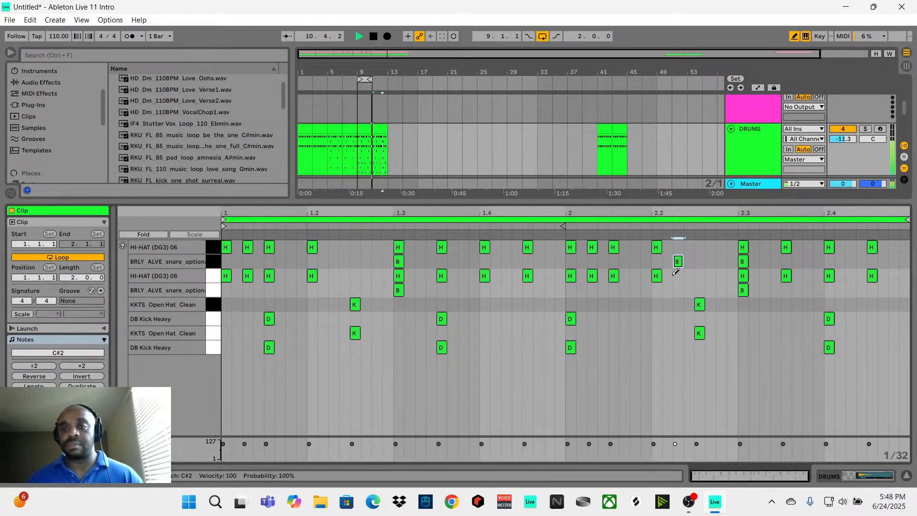
click(678, 247)
drag(678, 261, 678, 275)
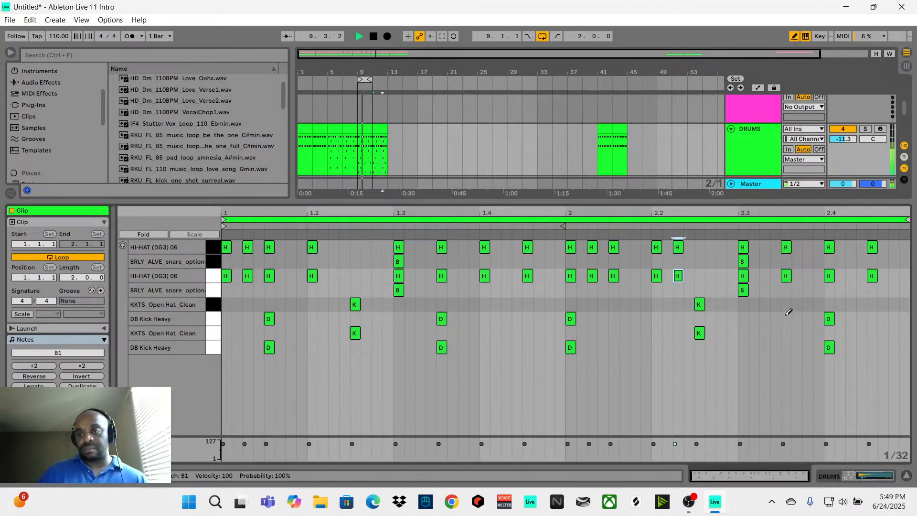
In the bar 11 drum clip, replace the hi-hats at 2.3.3 with open hats on both rows, and play bars 9 to 13 looped.
drag(784, 247, 790, 331)
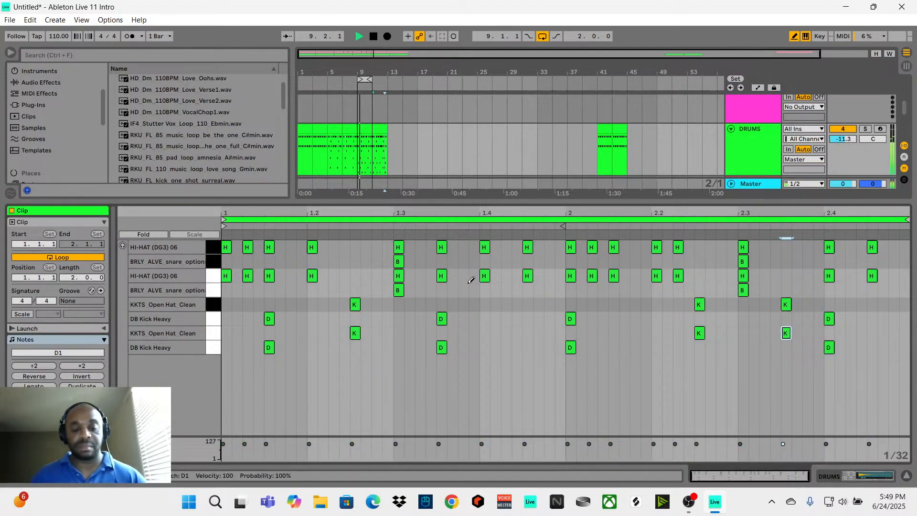
drag(372, 80, 387, 80)
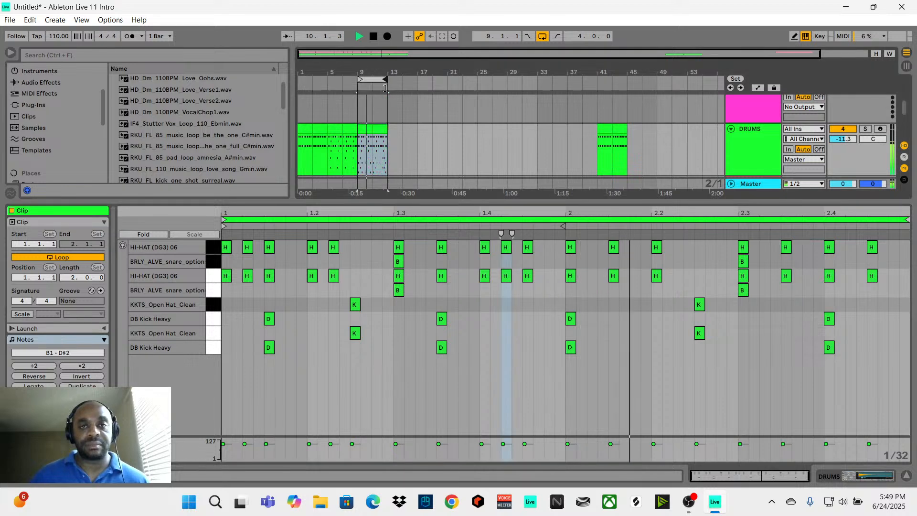
click(379, 131)
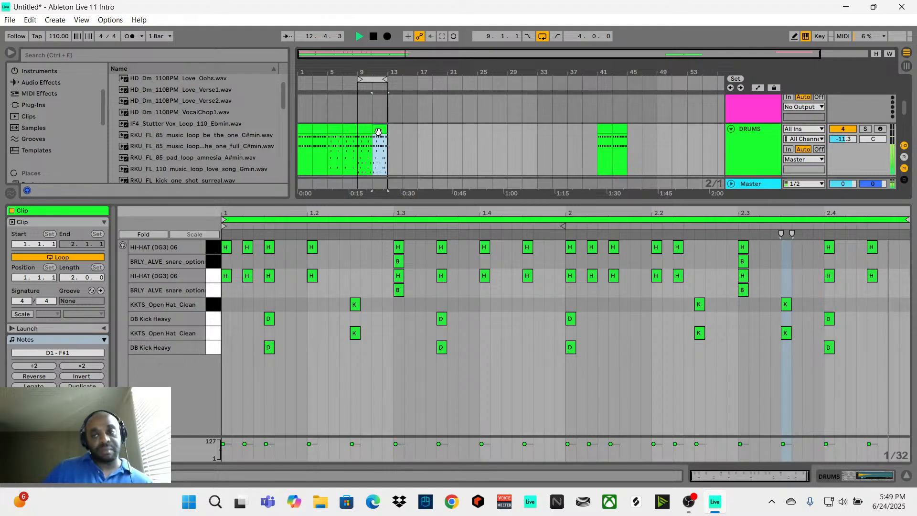
key(space)
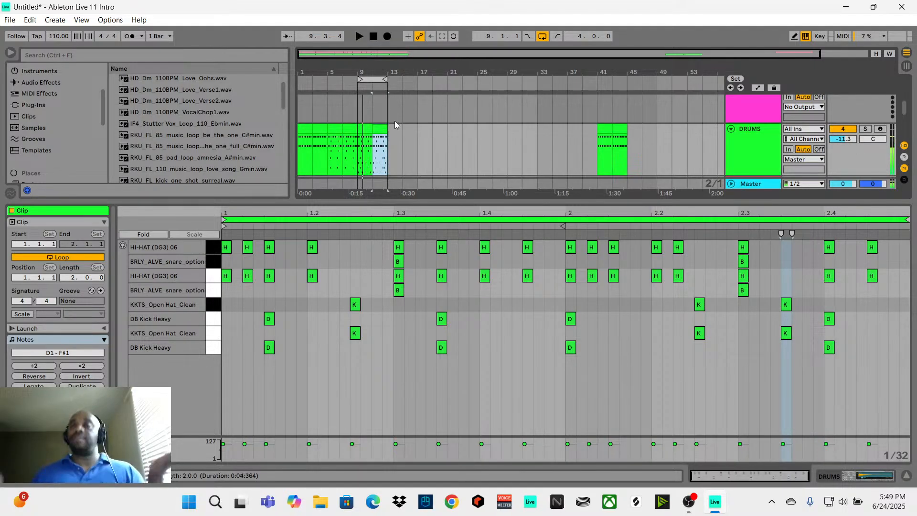
Duplicate the four bars of drum clips starting at bar 9 to bar 13.
click(361, 143)
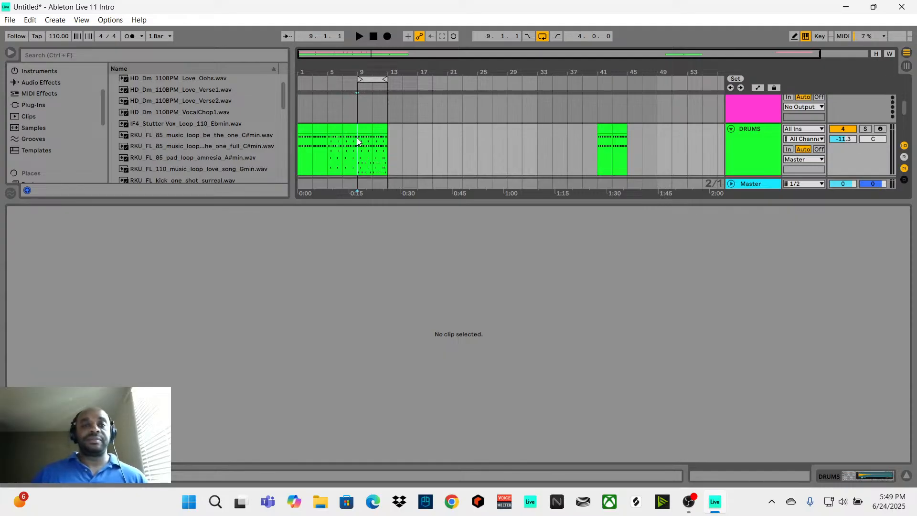
drag(357, 137, 383, 137)
key(ctrl+d)
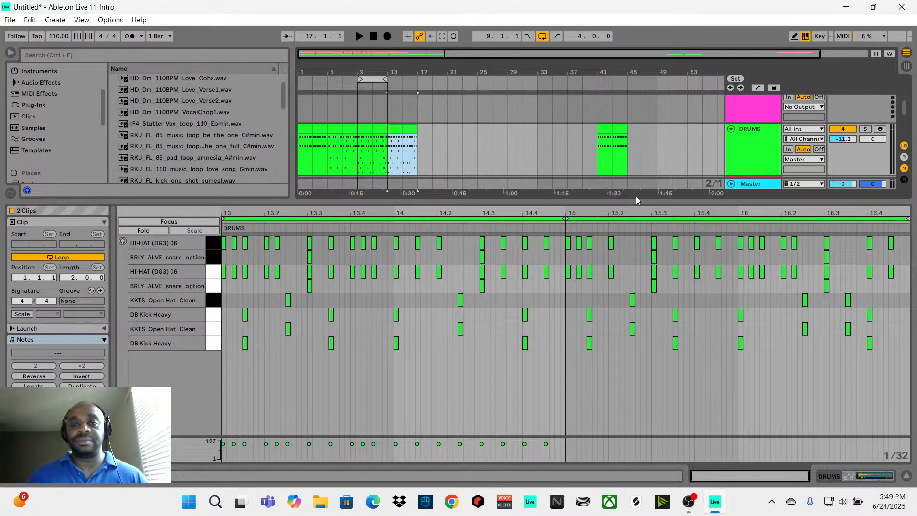
Enlarge the arrangement area and duplicate the four-bar pad loop clip at bar 9 to bar 13.
drag(617, 202, 622, 276)
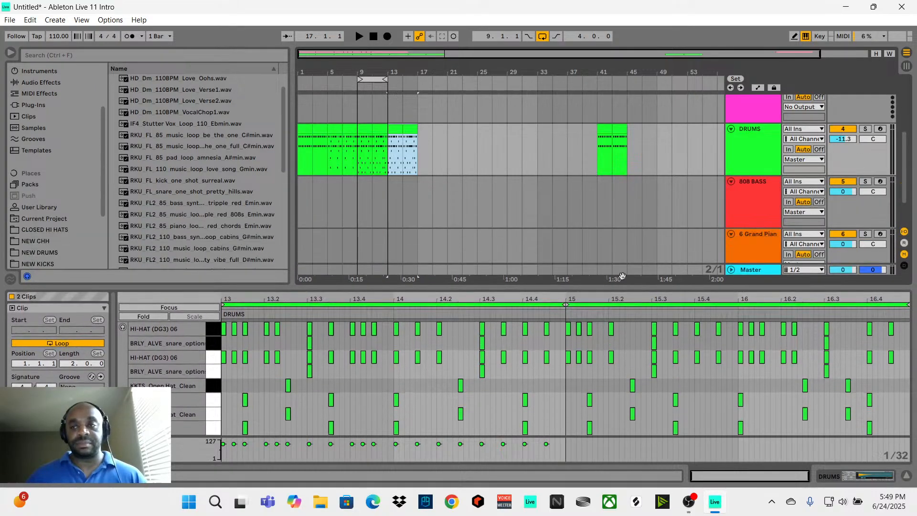
scroll(900, 155, up, 4)
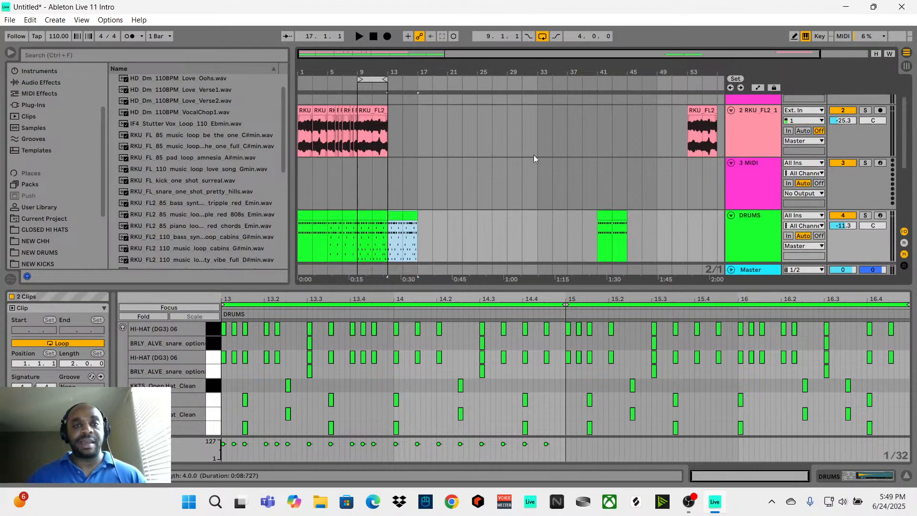
click(375, 113)
key(ctrl+d)
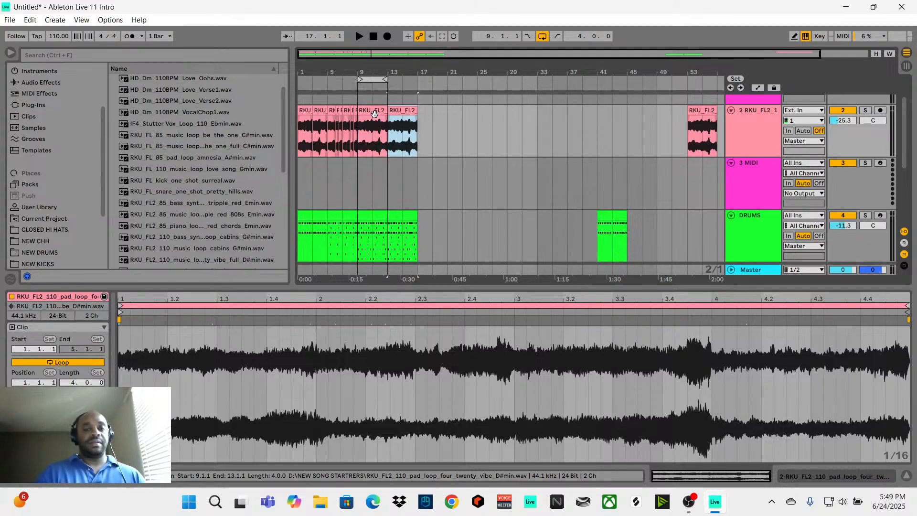
Extend the loop to eight bars from bar 9 and listen to the duplicated pads and drums.
drag(385, 77, 416, 79)
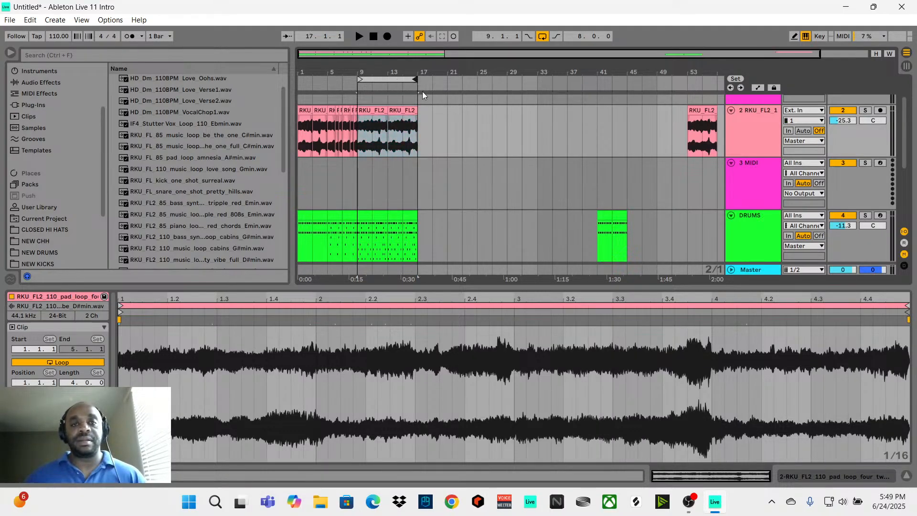
key(space)
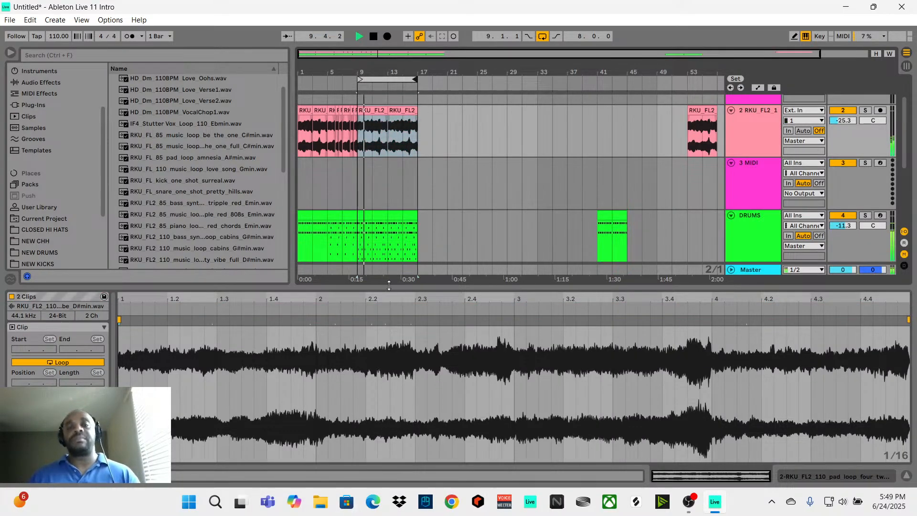
scroll(397, 268, down, 2)
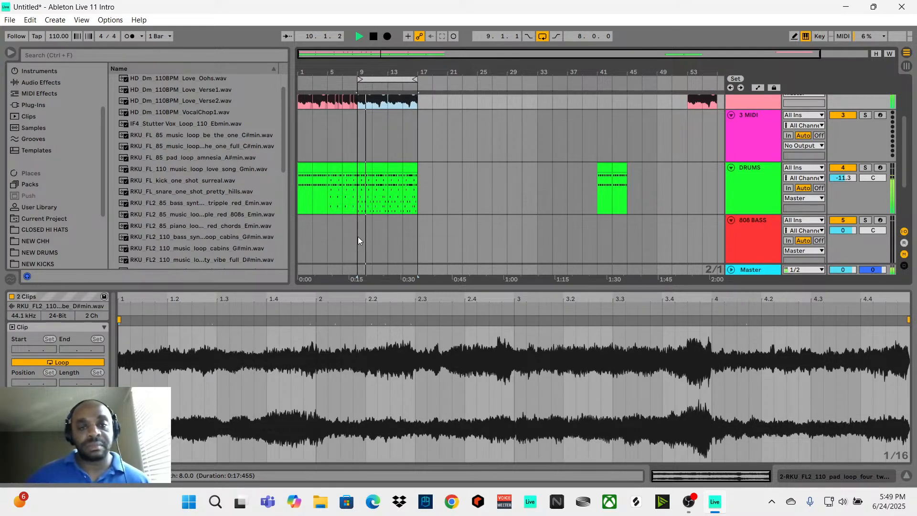
key(space)
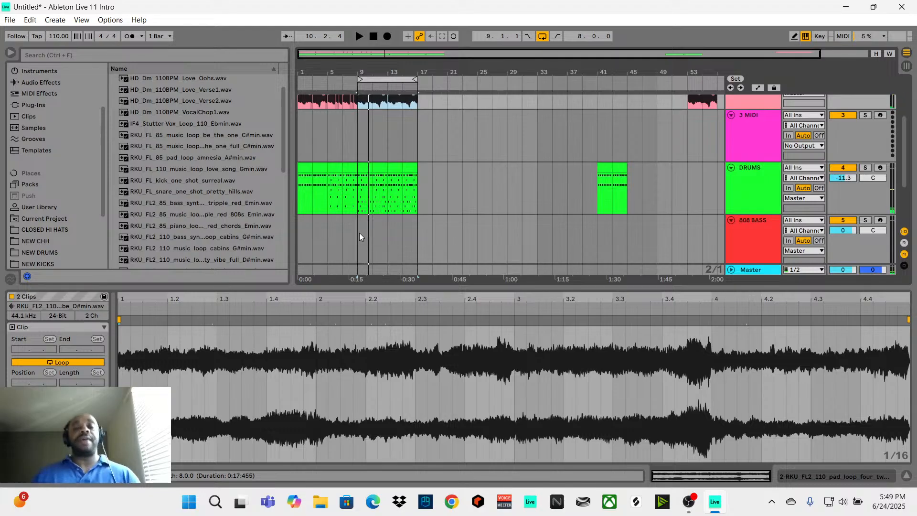
Move the four drum clips at bars 9 to 17 so they start at bar 17.
drag(418, 192, 426, 168)
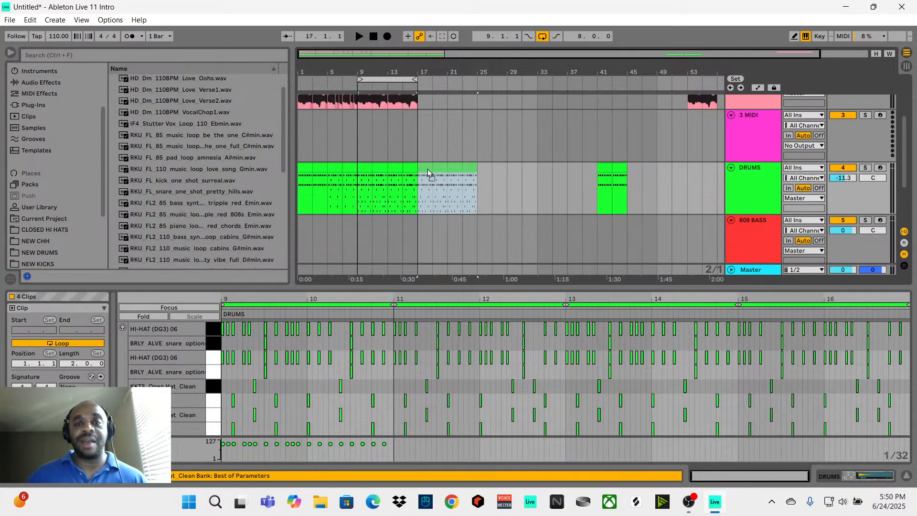
scroll(435, 160, down, 3)
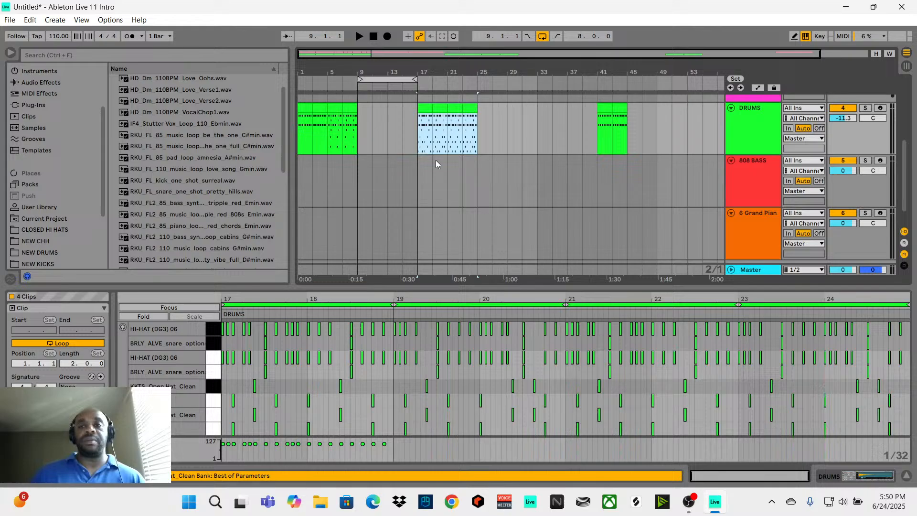
click(359, 176)
key(ctrl+shift+m)
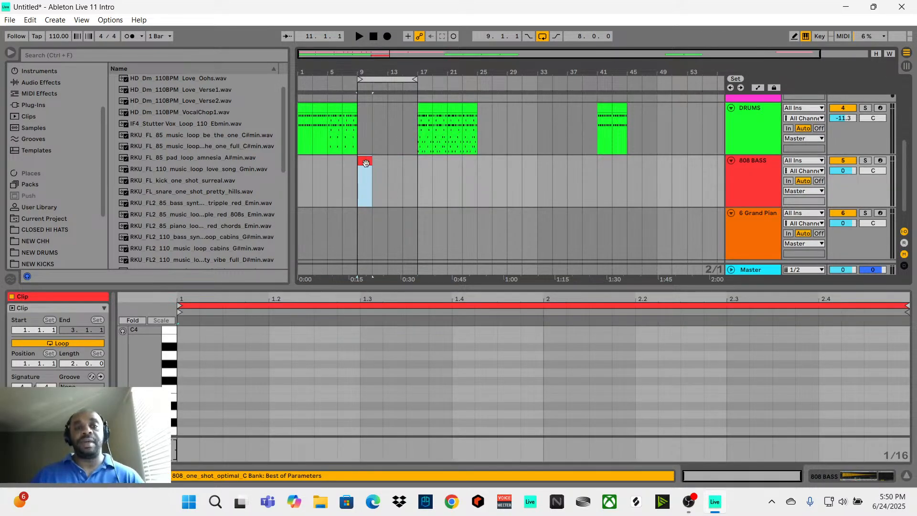
key(Delete)
click(362, 171)
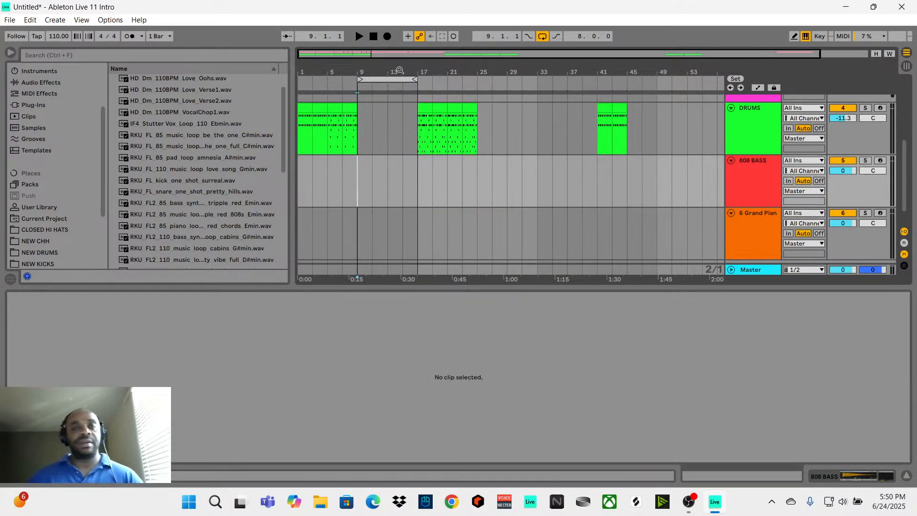
Set the loop to four bars from bar 9 and arm the 808 BASS track for recording.
drag(415, 79, 393, 77)
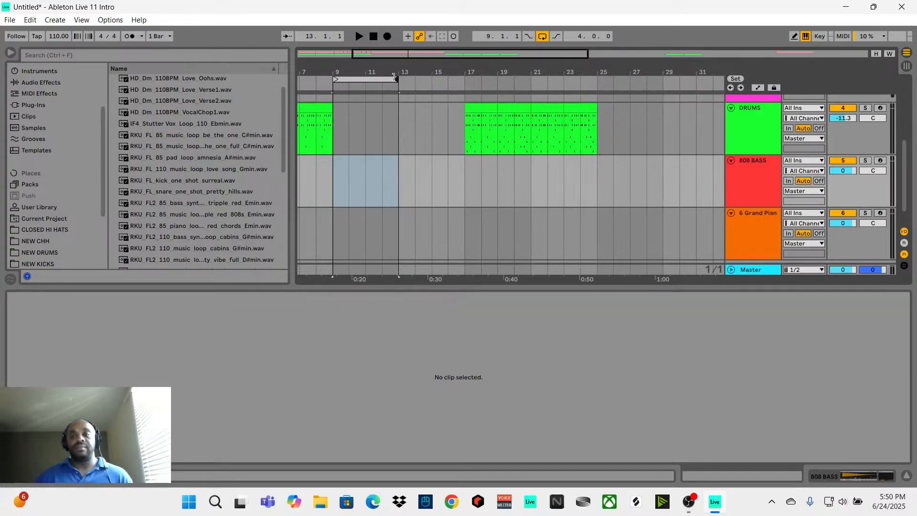
key(Tab)
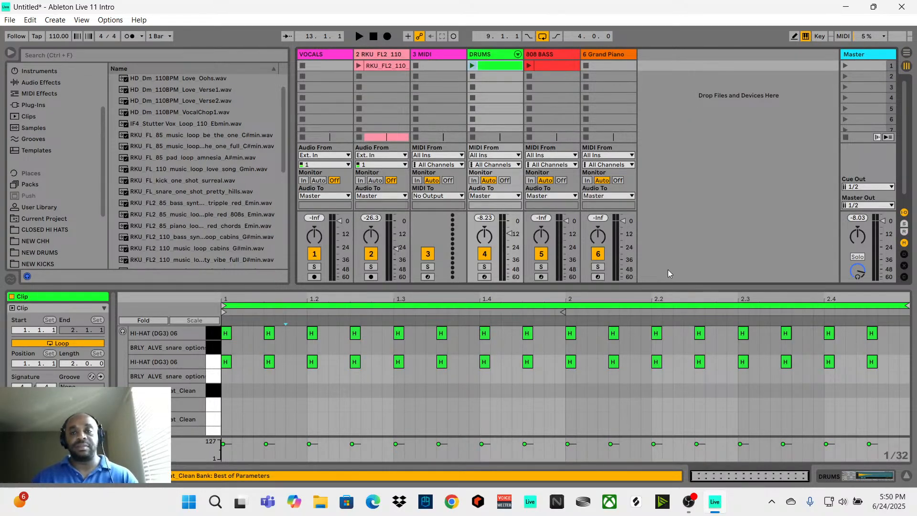
click(541, 276)
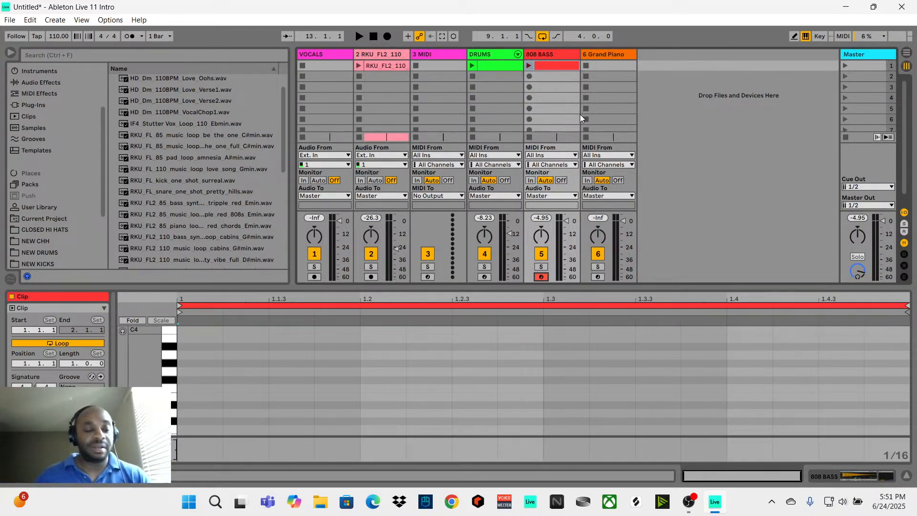
key(Tab)
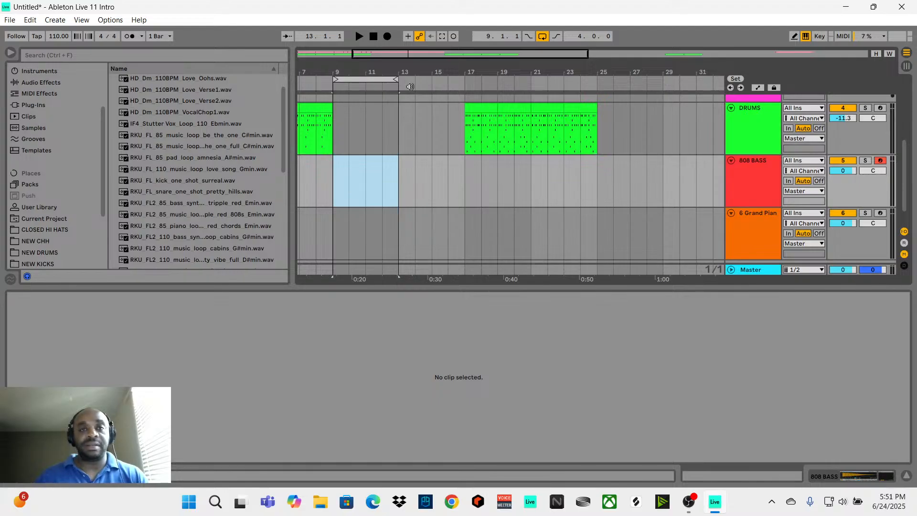
drag(396, 81, 364, 82)
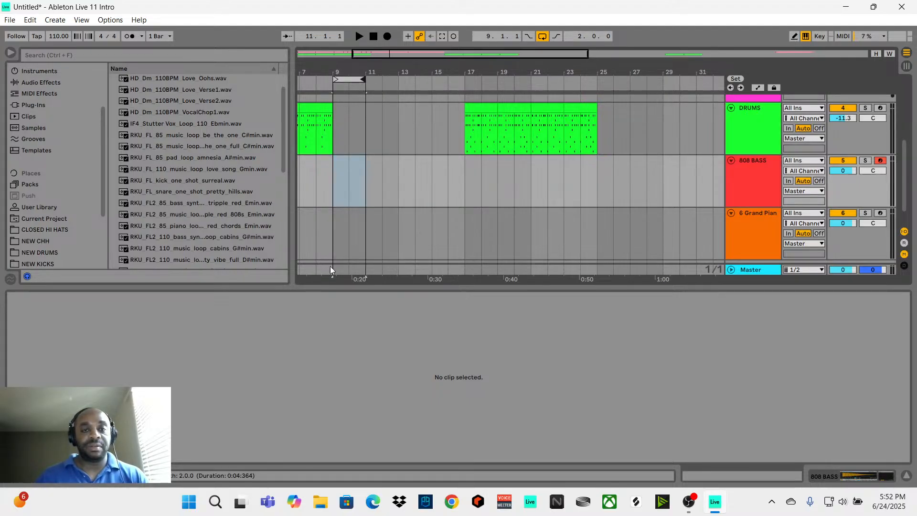
click(333, 182)
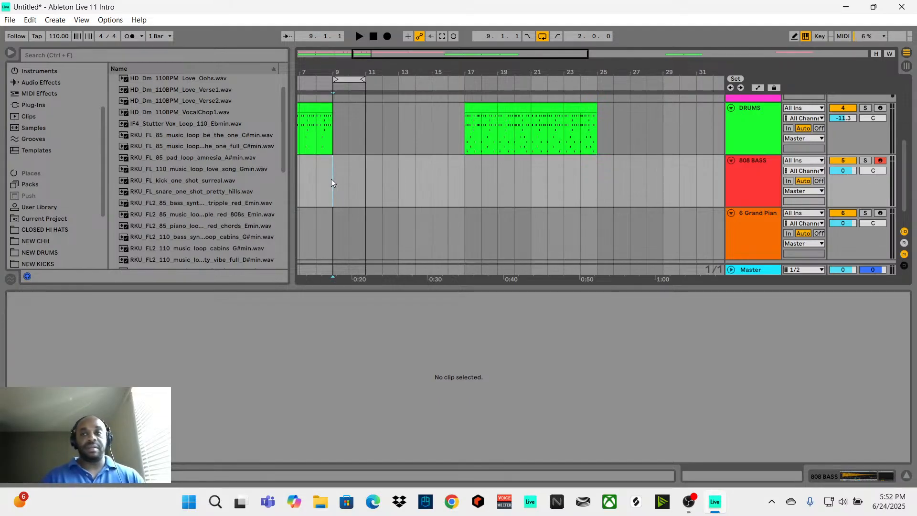
key(F9)
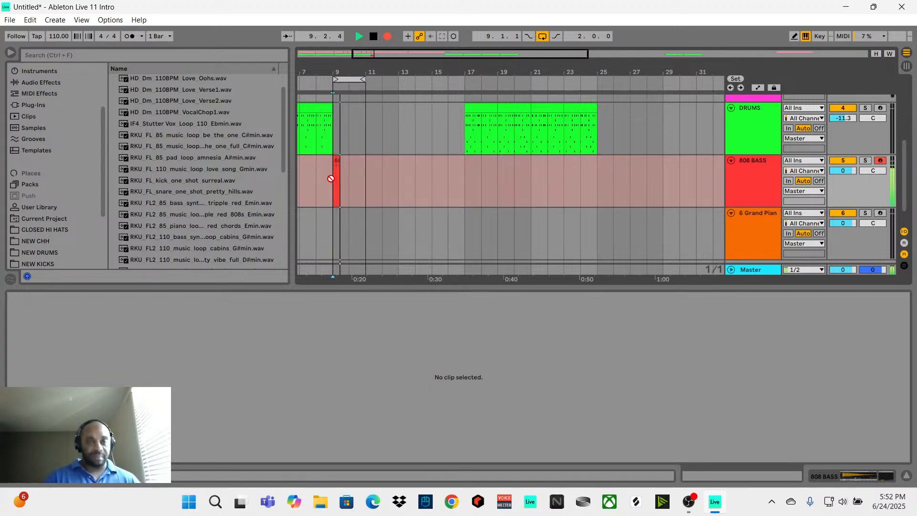
key(space)
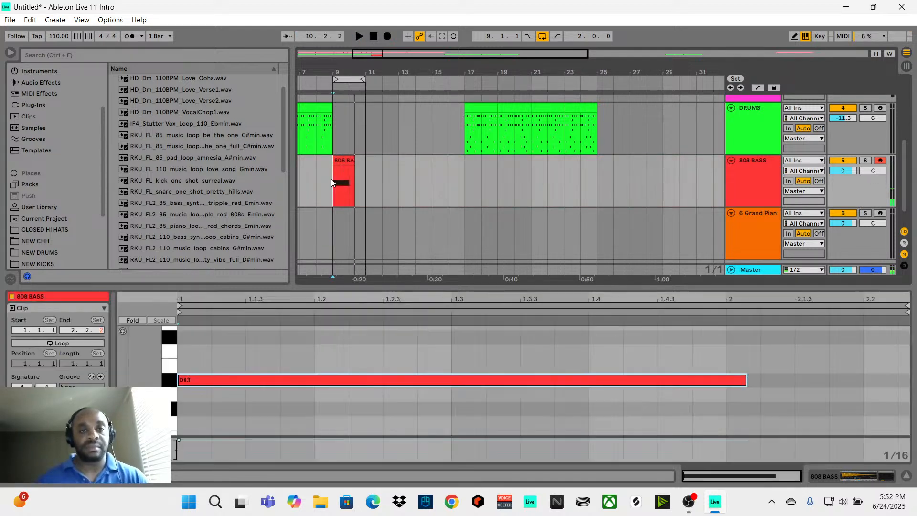
key(Delete)
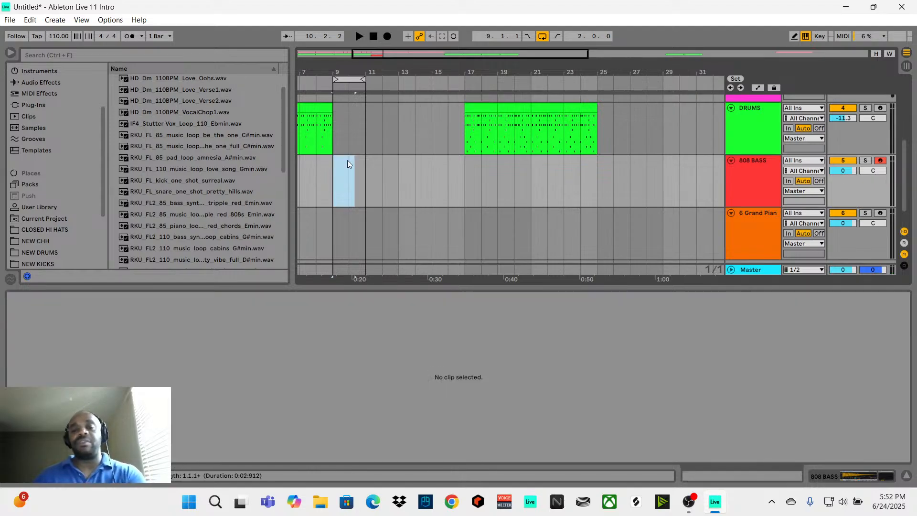
Loop bars 9 to 13 and record a four-bar 808 bass line with the notes D#3, G#3, A#3 and F3.
drag(364, 79, 399, 92)
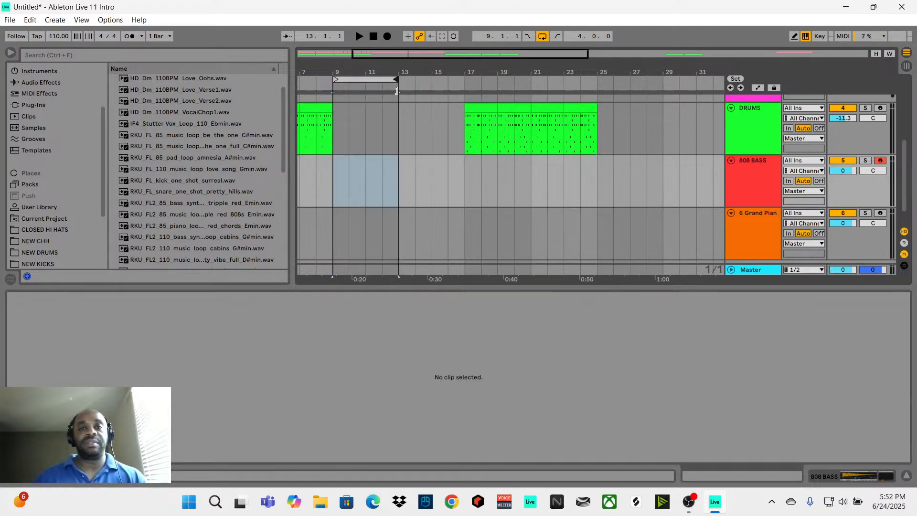
click(332, 175)
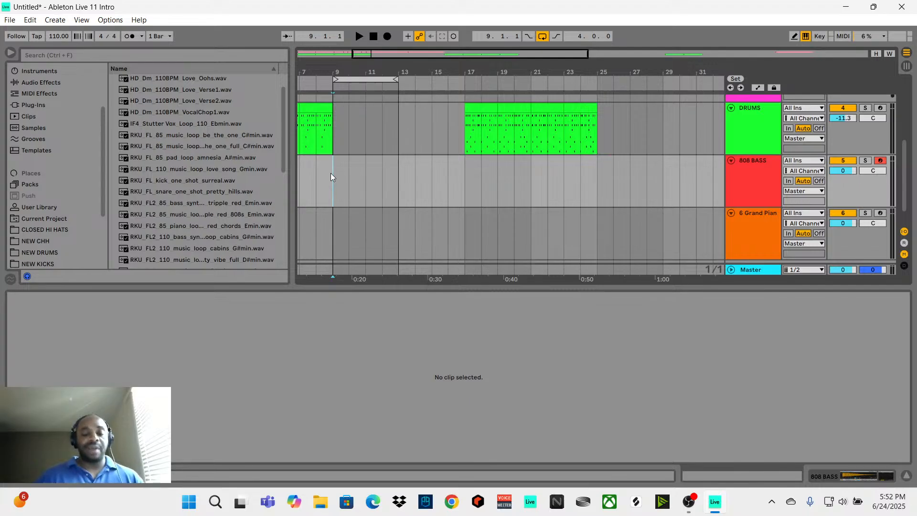
key(F9)
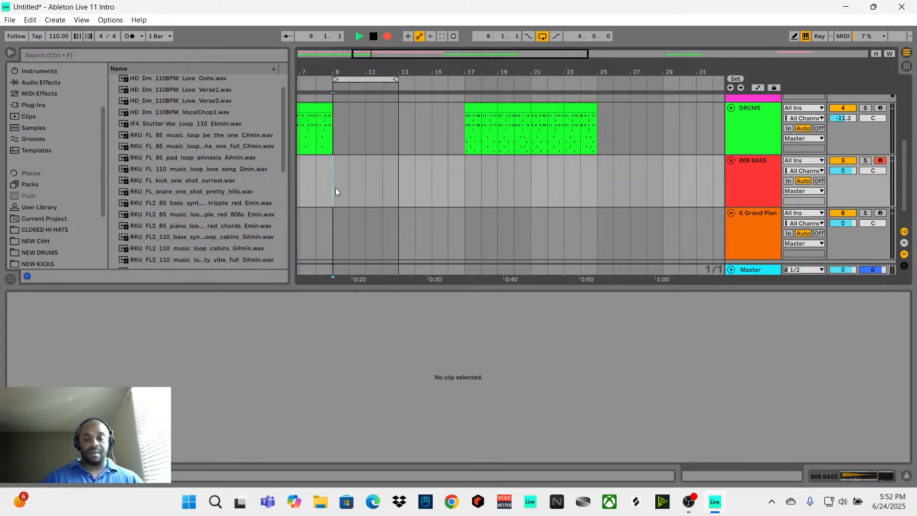
key(F9)
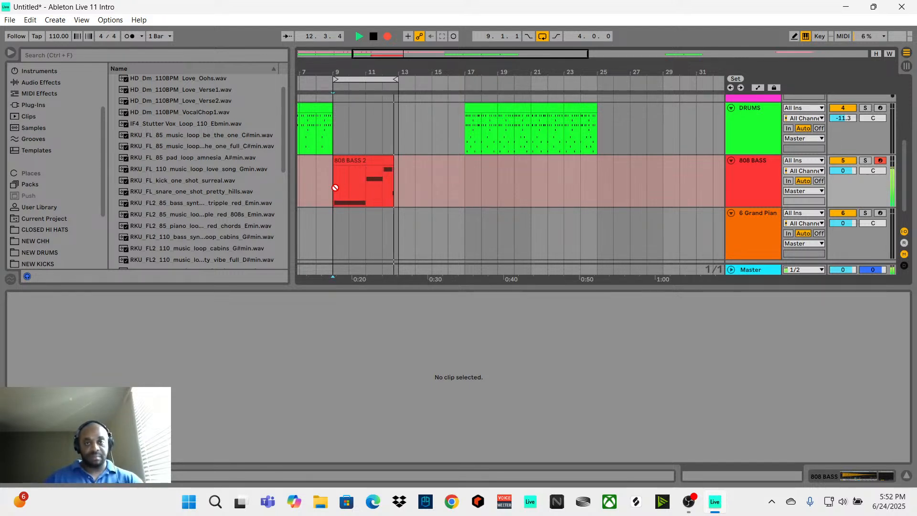
key(space)
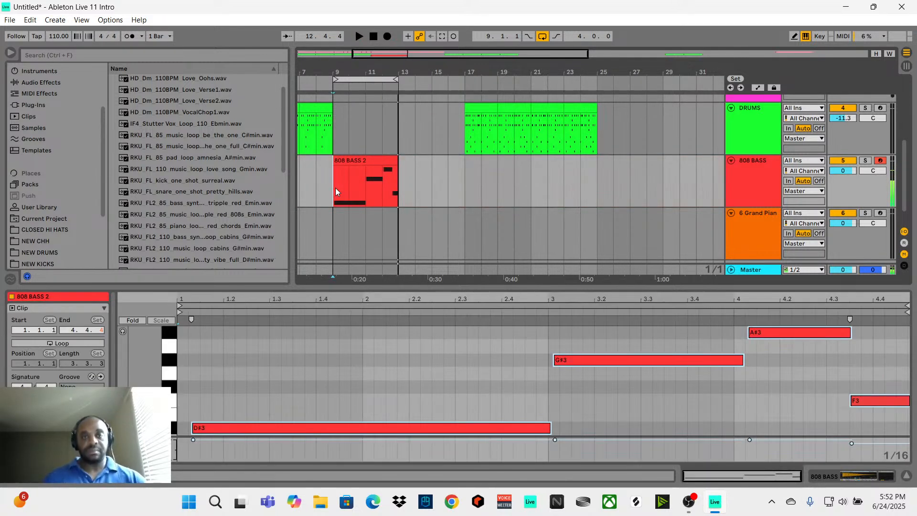
In the recorded 808 bass clip, move the D#3 note to the clip's start and delete the G#3 note.
click(365, 167)
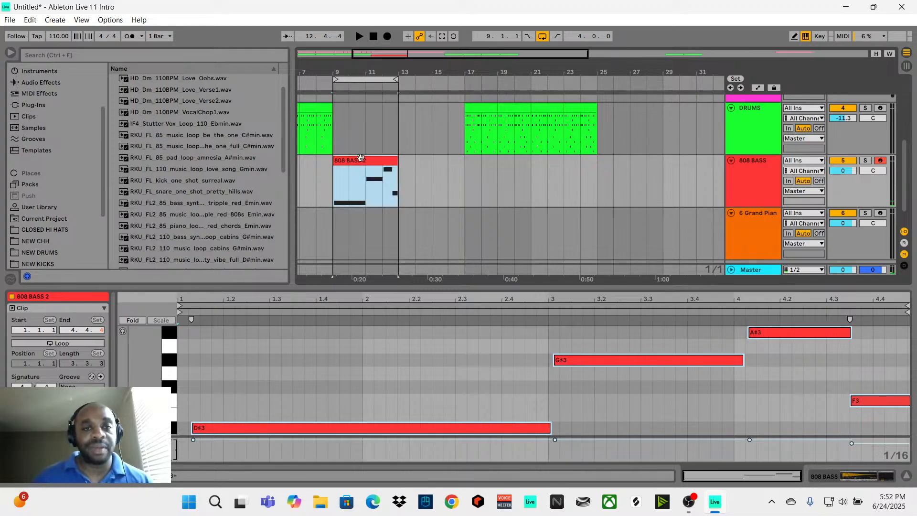
click(347, 385)
click(223, 427)
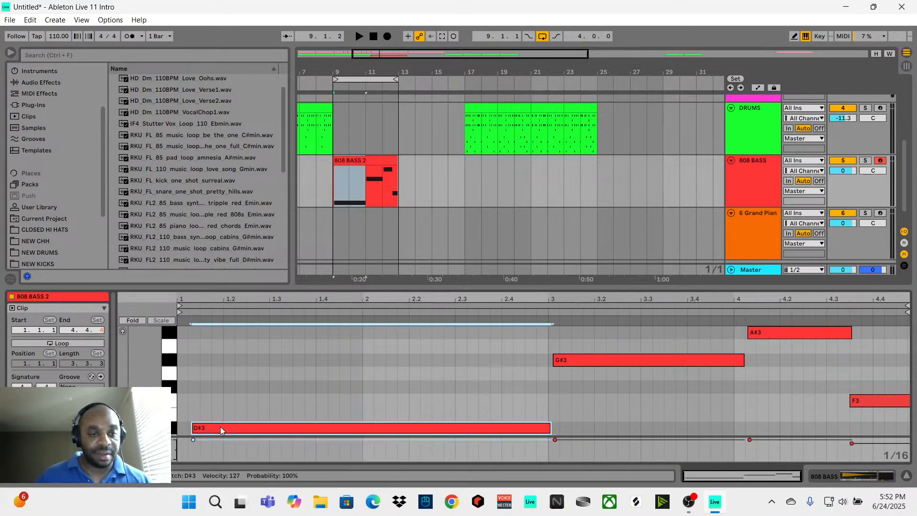
drag(219, 426, 205, 427)
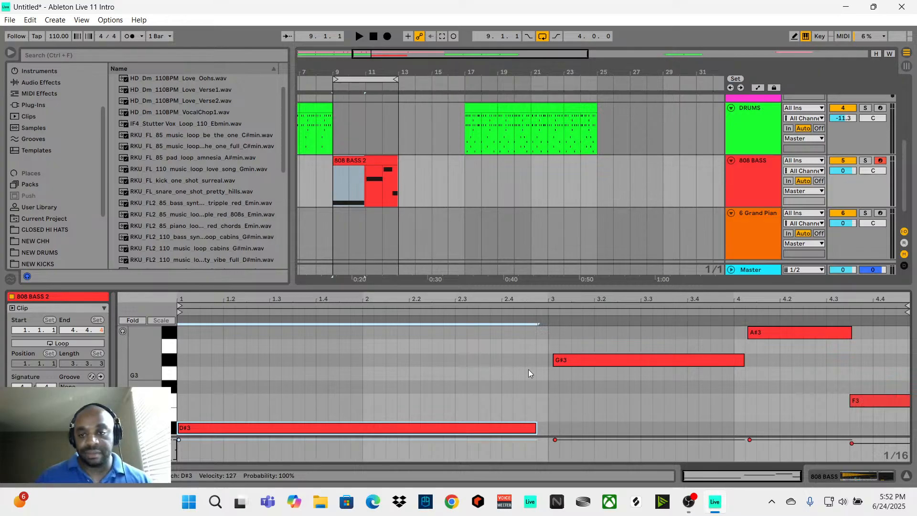
click(571, 360)
key(Delete)
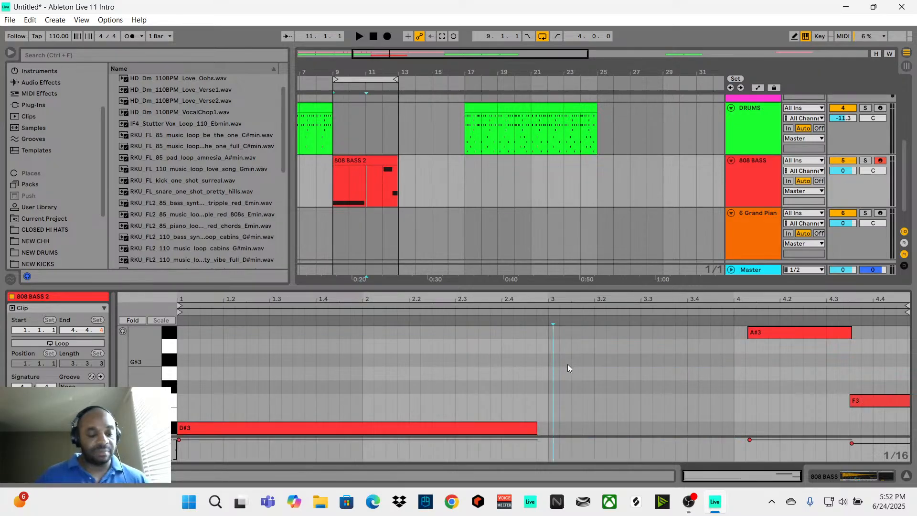
Restore the deleted G#3 bass note, fit it from clip position 3 to 4, and move A#3 to start at position 4.
key(ctrl+z)
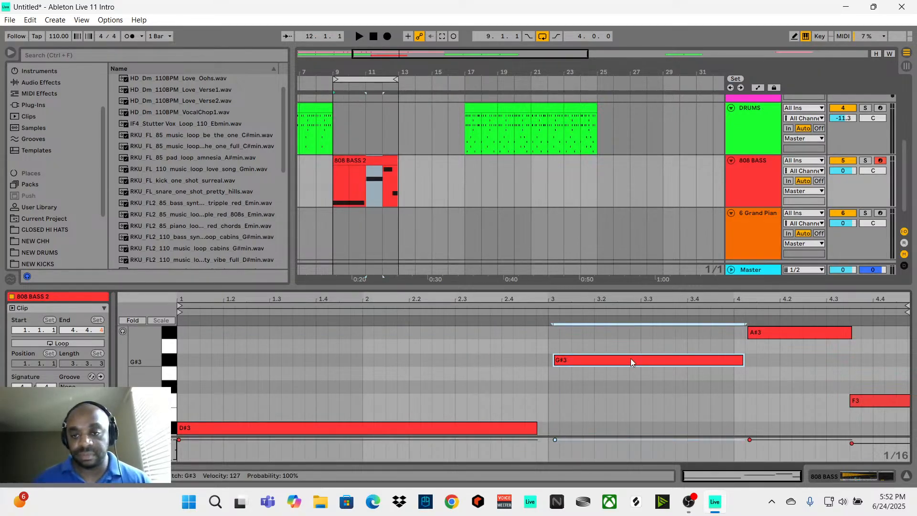
drag(629, 361, 626, 361)
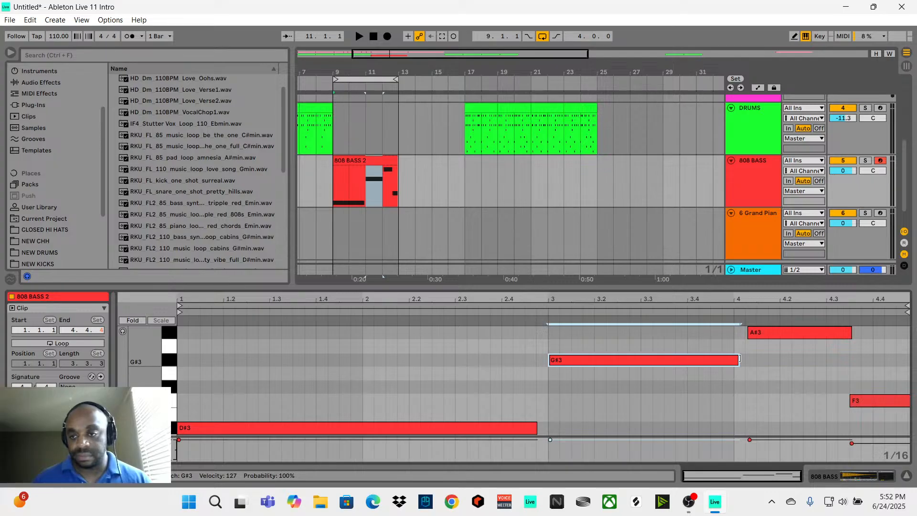
drag(738, 360, 733, 360)
drag(774, 333, 758, 336)
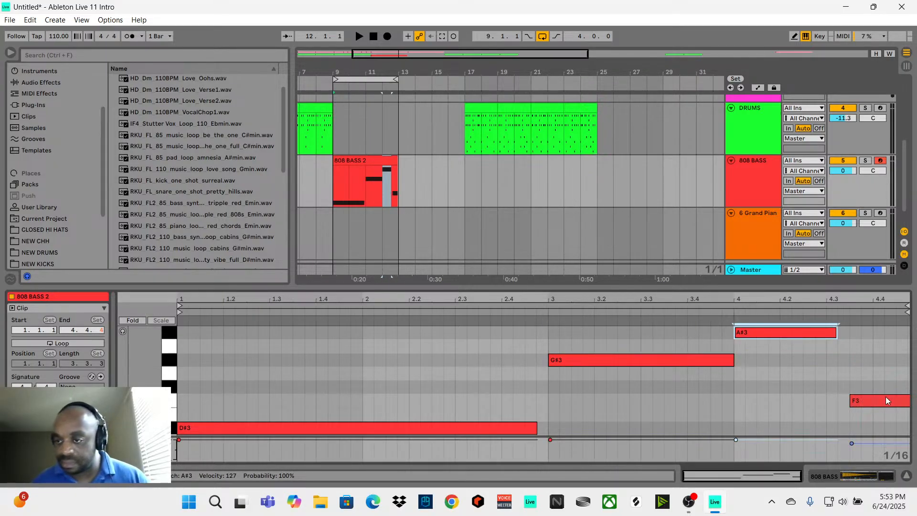
key(space)
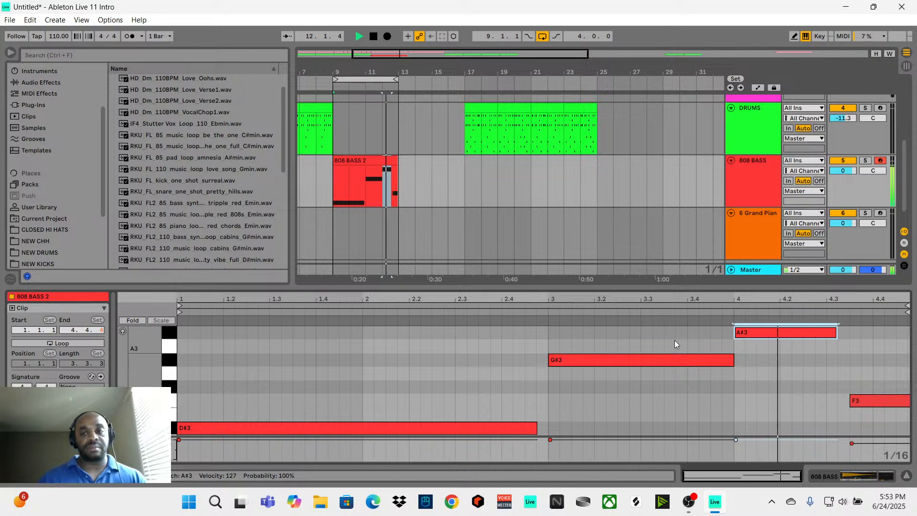
key(space)
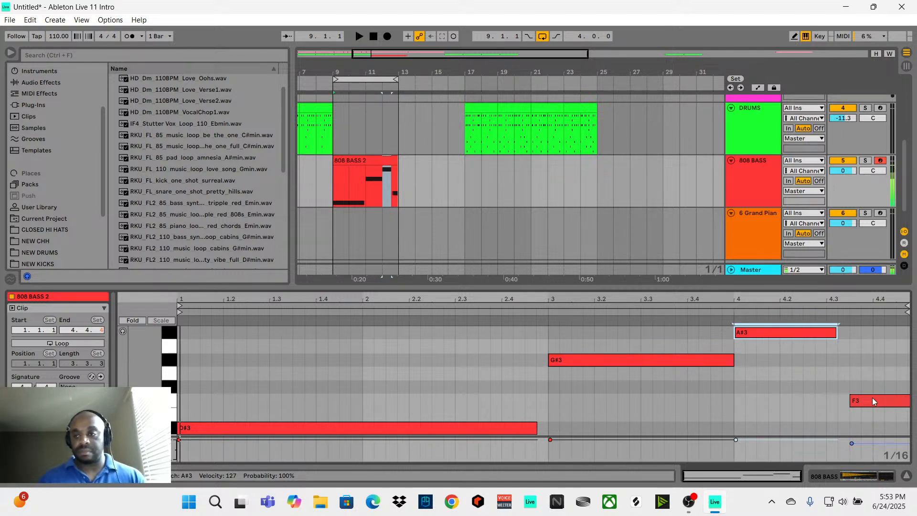
Shorten the A#3 note to end at 4.3 and move F3 to start at 4.3, playing the clip to check the timing.
drag(871, 397, 864, 401)
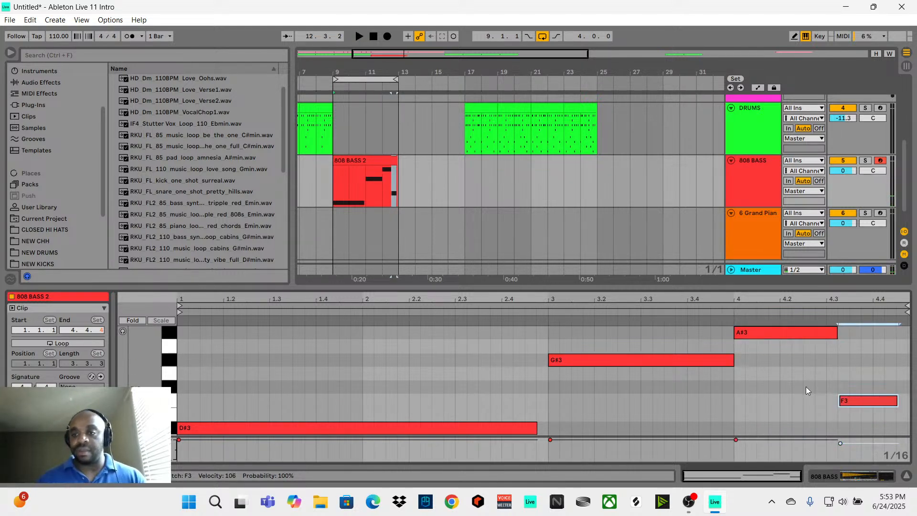
key(space)
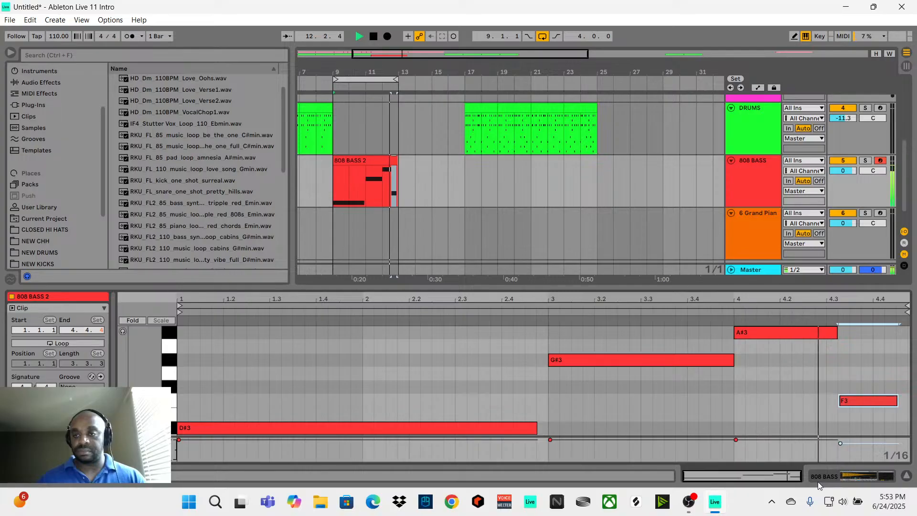
key(space)
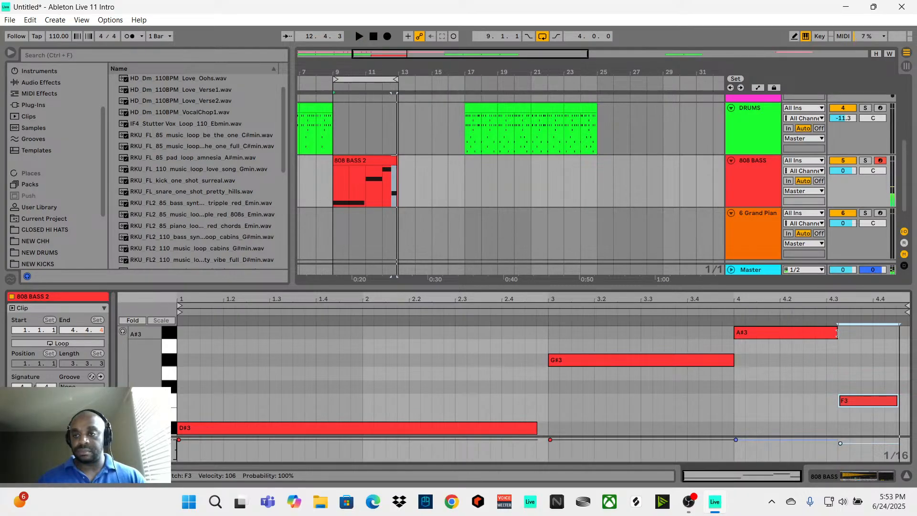
drag(836, 333, 827, 336)
drag(858, 400, 847, 401)
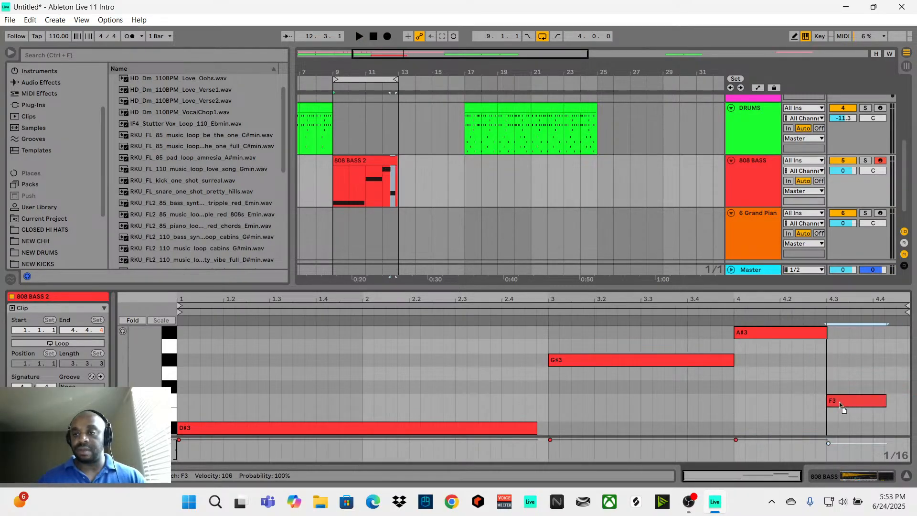
key(space)
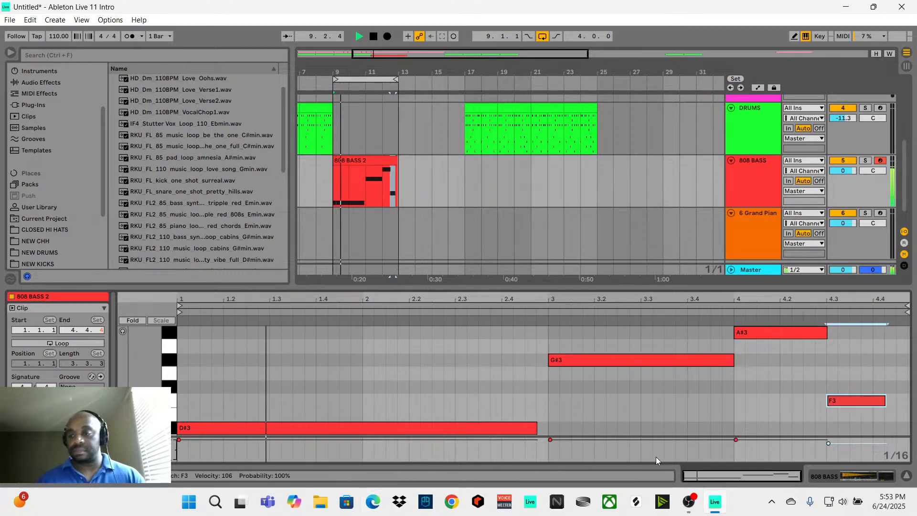
Lengthen the F3 note to almost the end of the clip and play back the first 808 bass line.
drag(885, 399, 897, 398)
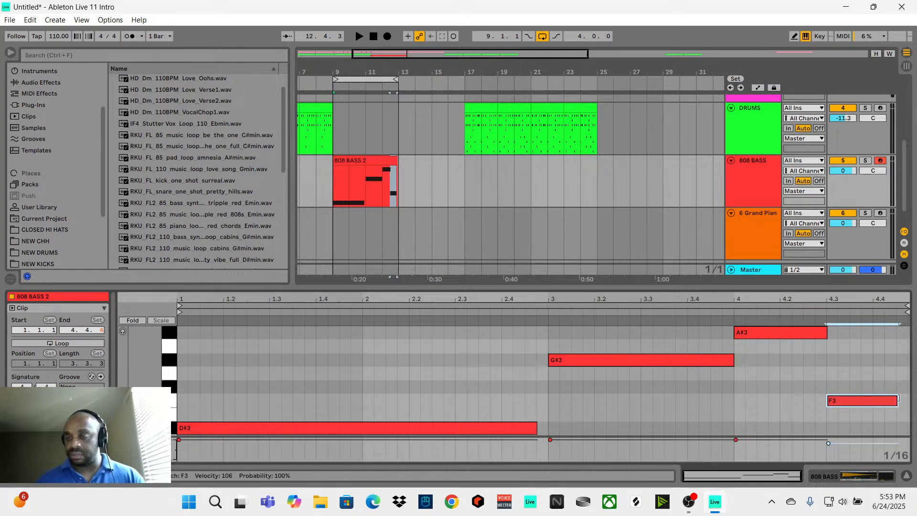
drag(896, 401, 905, 401)
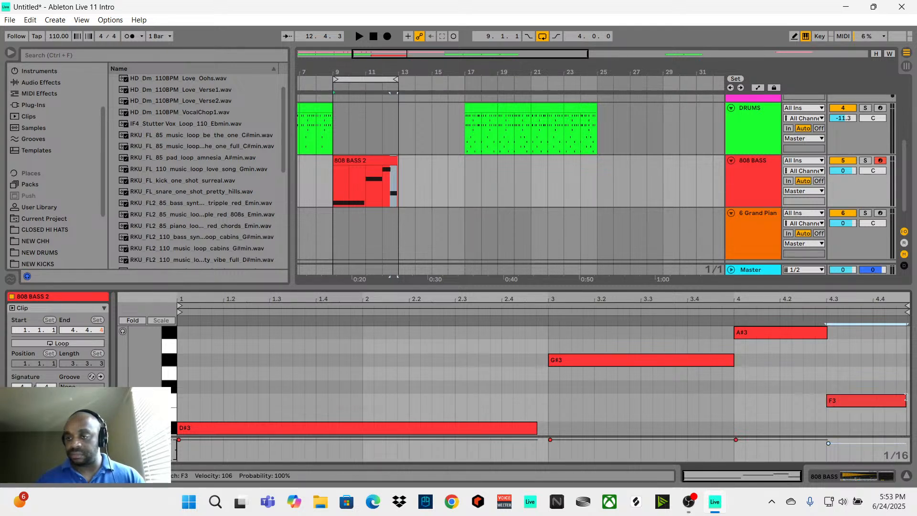
click(585, 299)
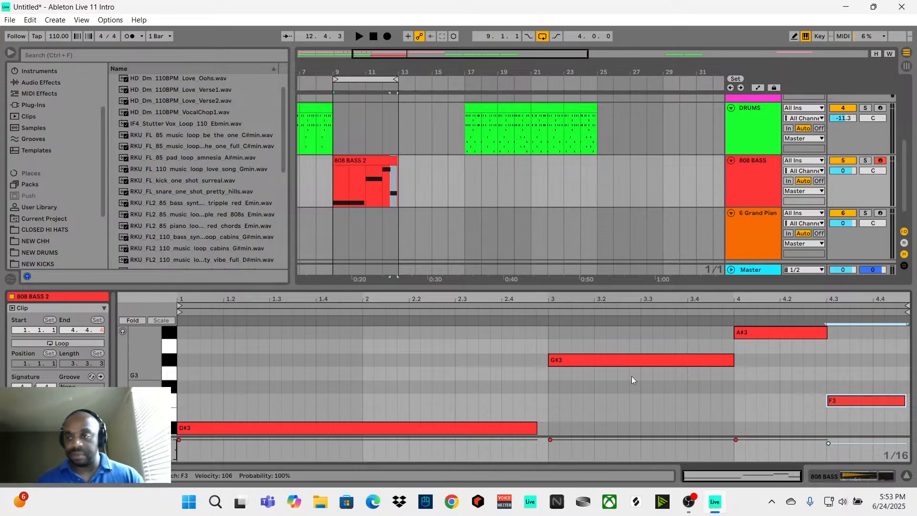
key(space)
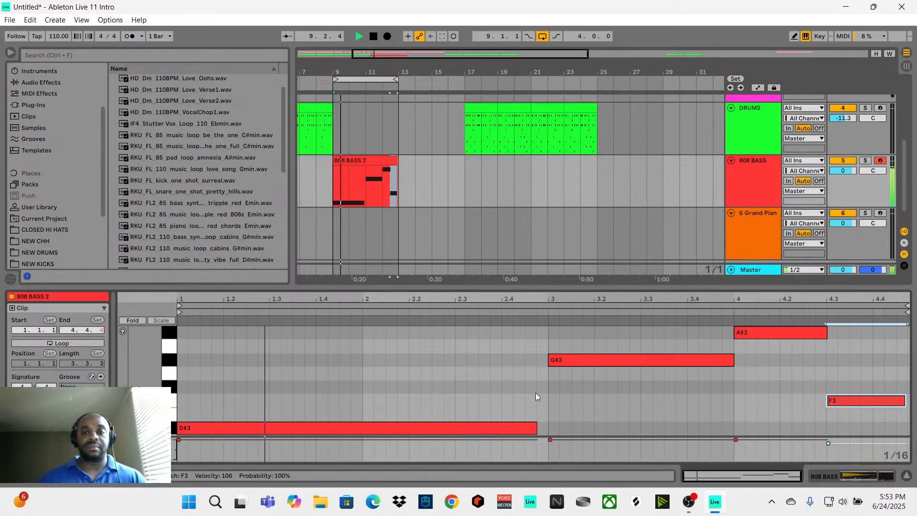
click(547, 388)
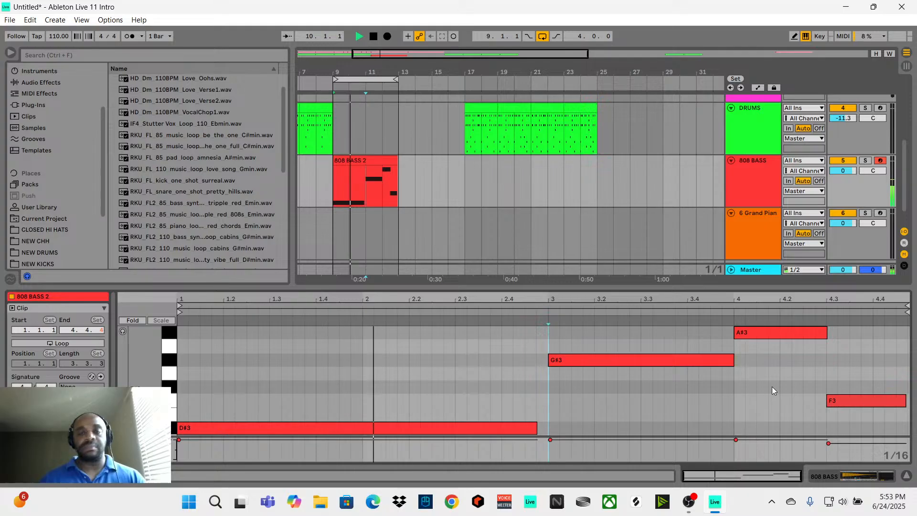
key(space)
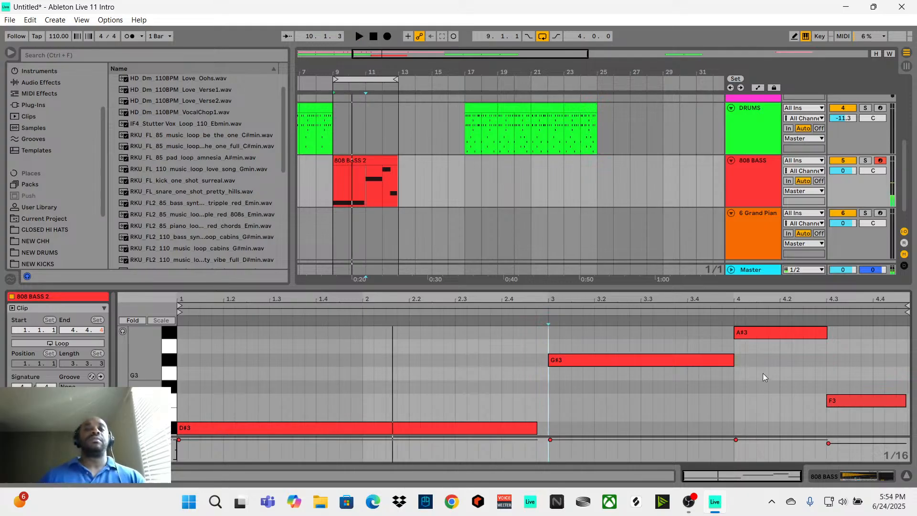
Move the four-bar loop to bars 13 to 17 and record a second 808 bass clip with the notes D#3, A#3, G#3, F#3 and F3.
click(376, 162)
drag(342, 80, 408, 80)
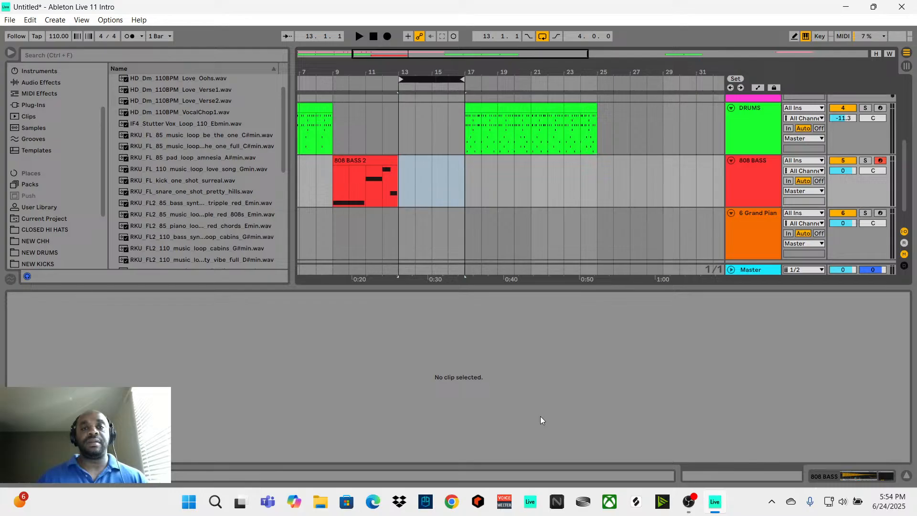
click(397, 182)
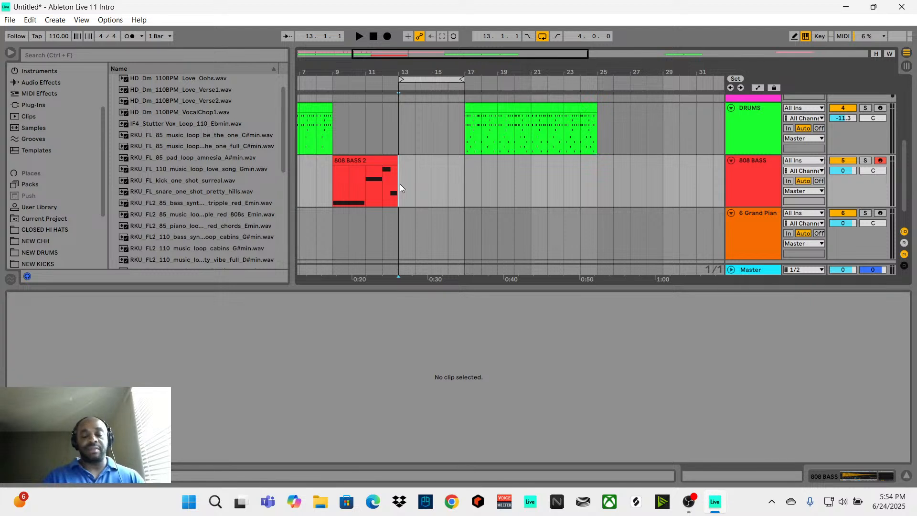
key(F9)
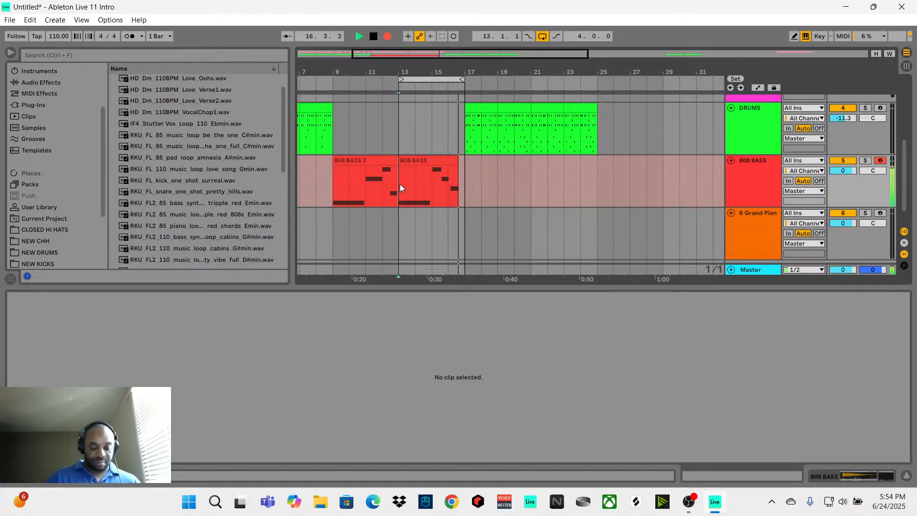
key(space)
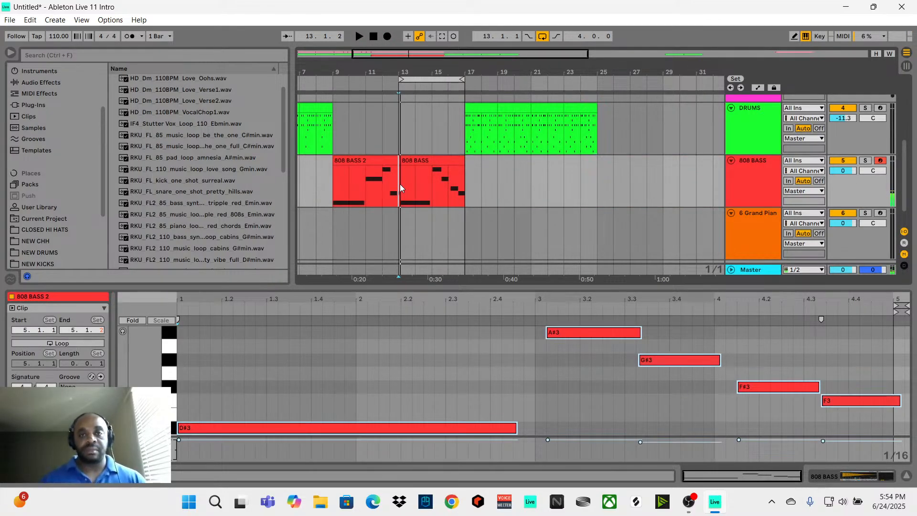
Open the new 808 bass clip at bar 13 and listen to how its notes sit in time.
click(399, 185)
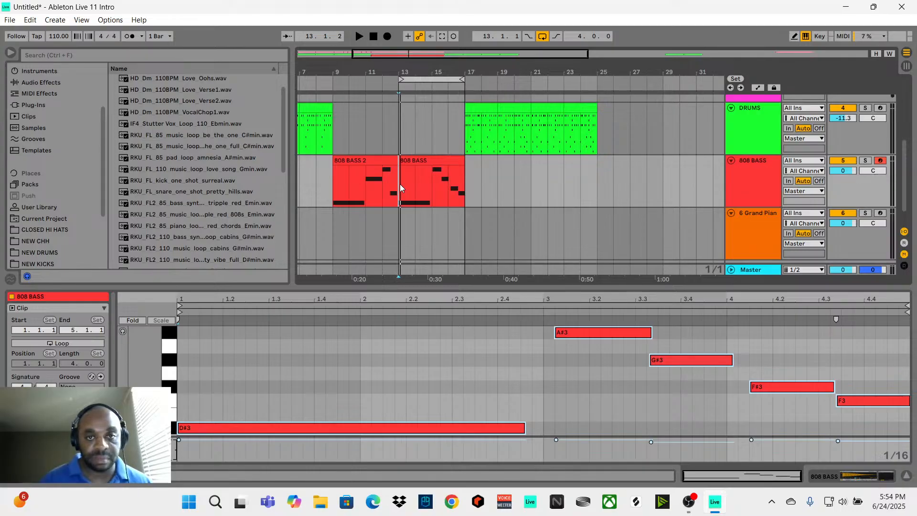
key(space)
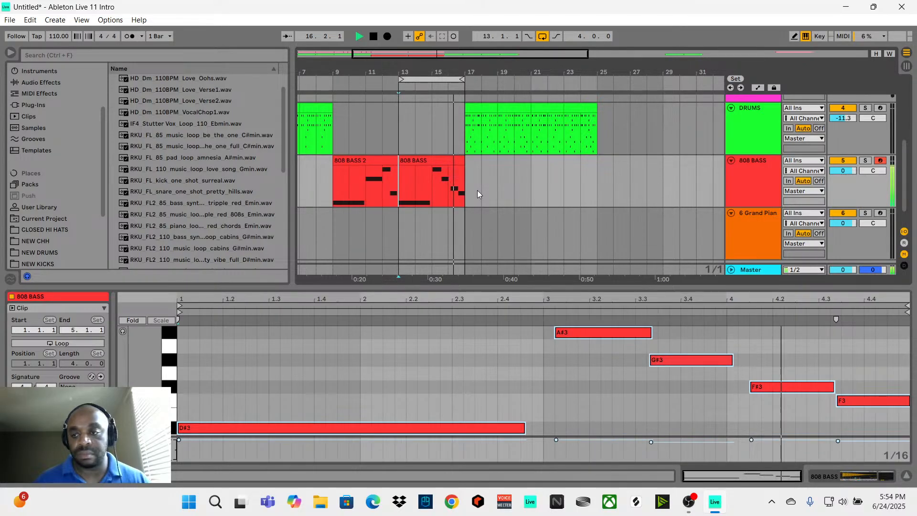
key(space)
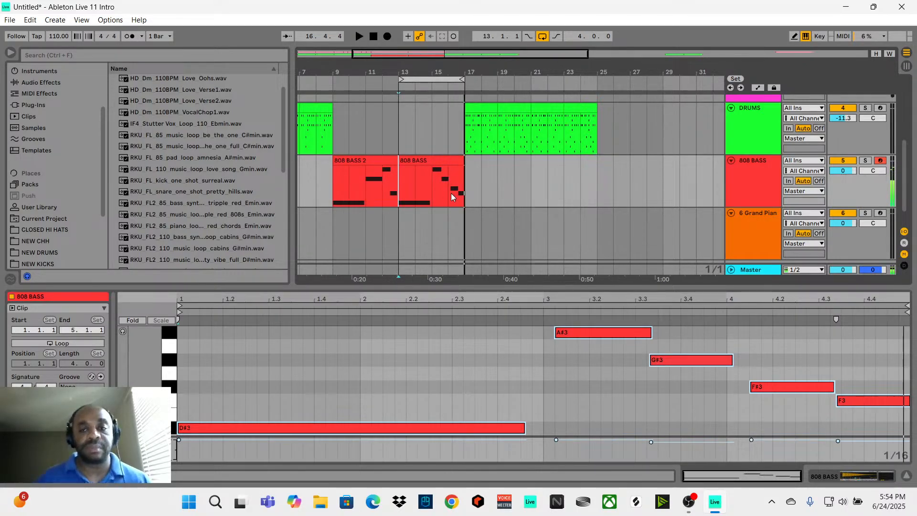
click(435, 368)
click(586, 331)
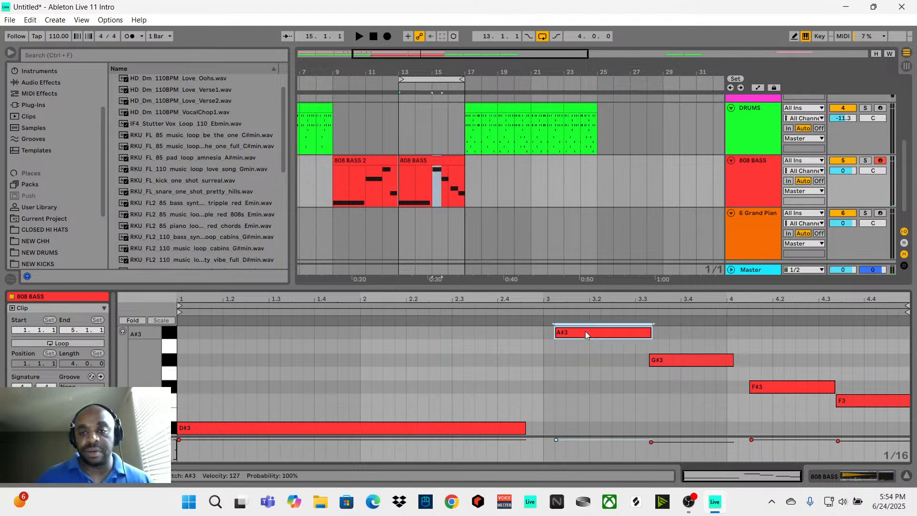
key(Delete)
key(ctrl+z)
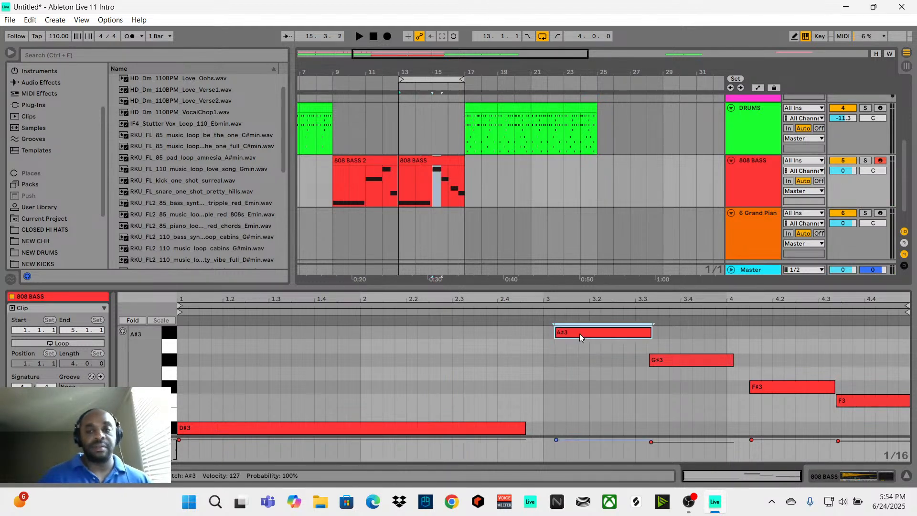
In the bar 13 bass clip, fit the A#3 note from position 3 to 3.3 and the G#3 note from 3.3 to 4.
drag(579, 334, 569, 333)
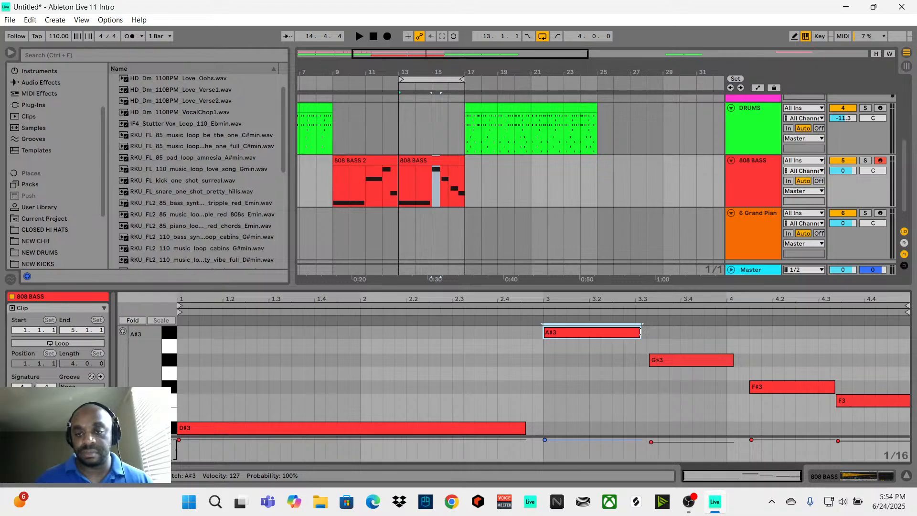
drag(639, 333, 636, 333)
drag(667, 364, 654, 364)
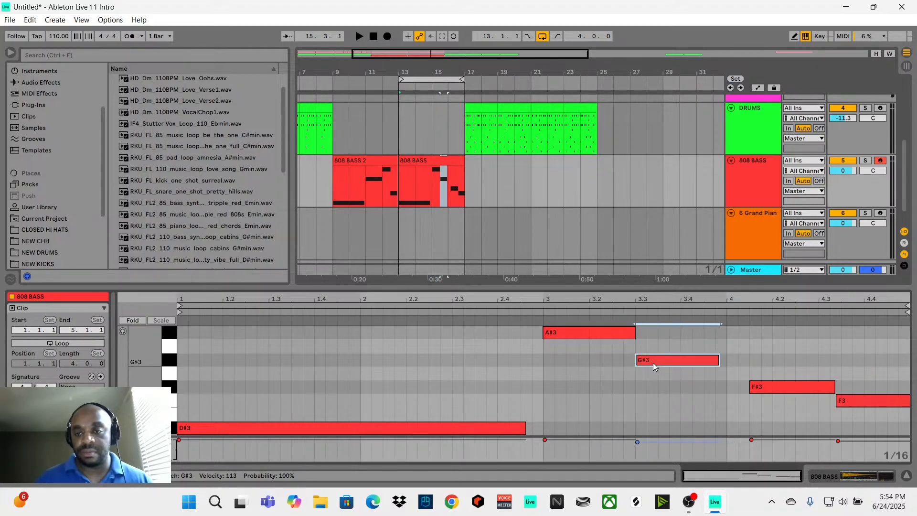
drag(720, 361, 725, 361)
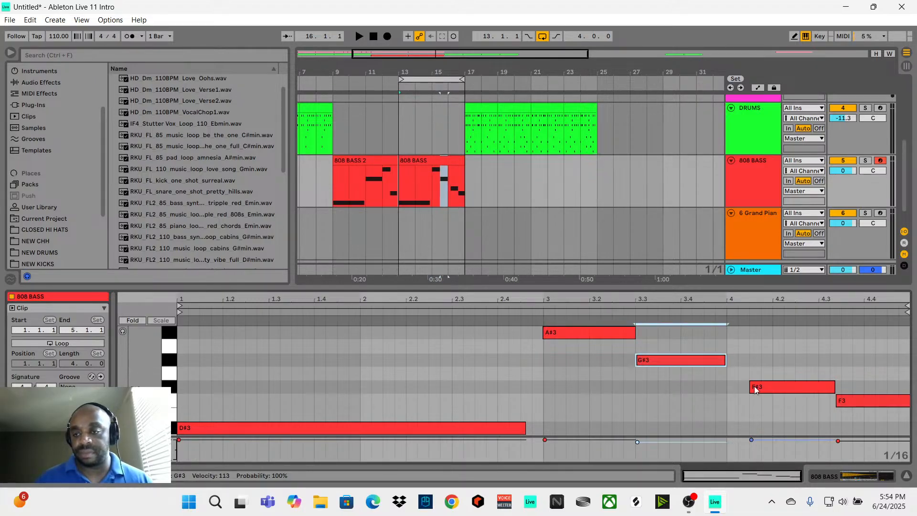
Move the F#3 note to position 4 and the F3 note to 4.3, then play back the second bass clip.
drag(772, 389, 749, 390)
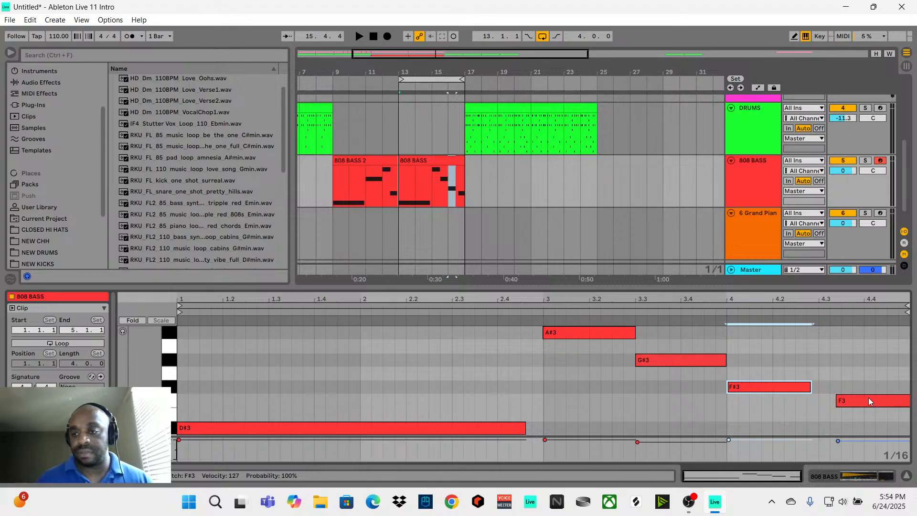
drag(868, 398, 900, 400)
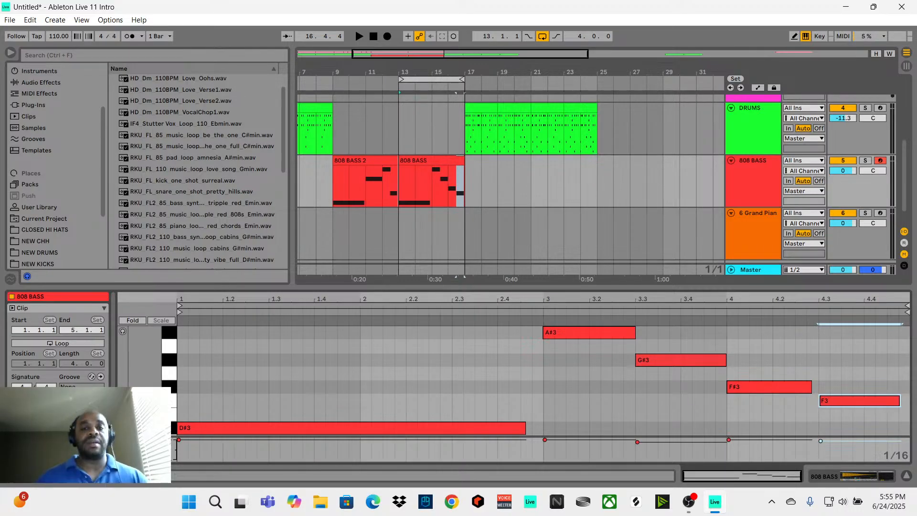
key(space)
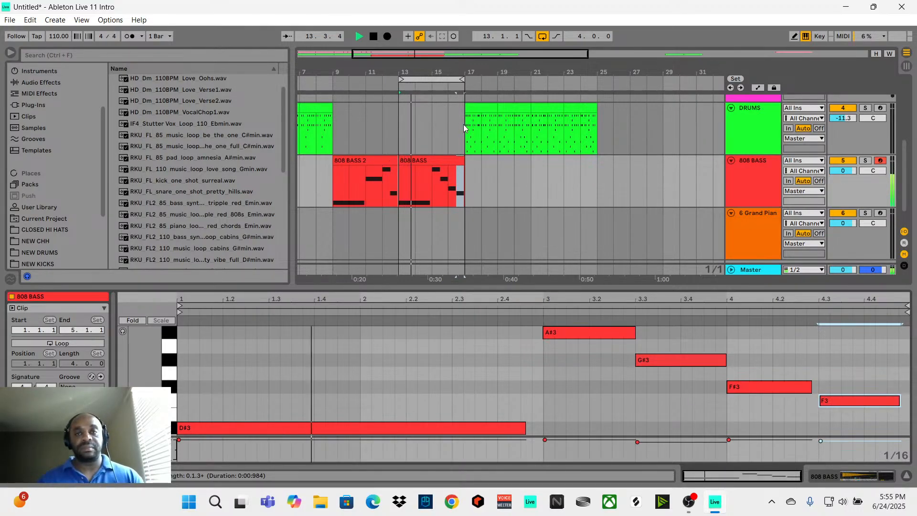
Extend the loop to the eight bars from bar 9 to 17 and select both 808 bass clips together.
click(458, 160)
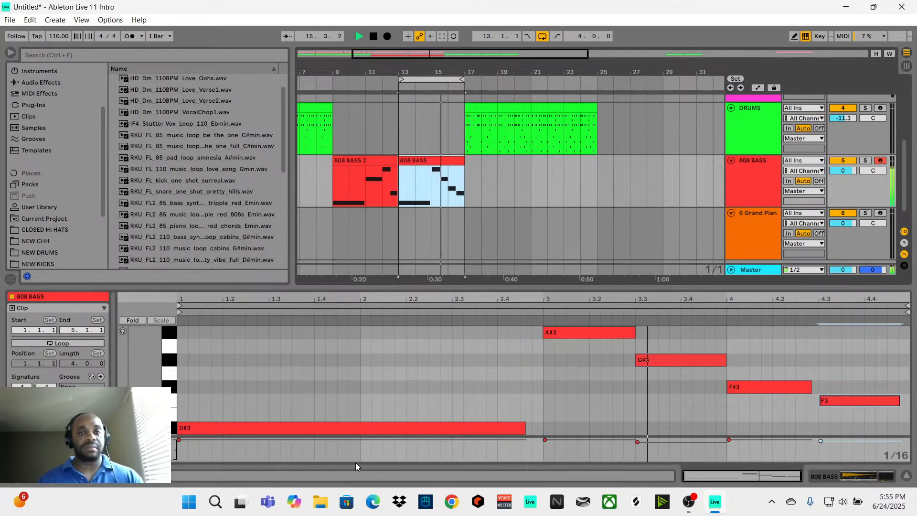
click(394, 161)
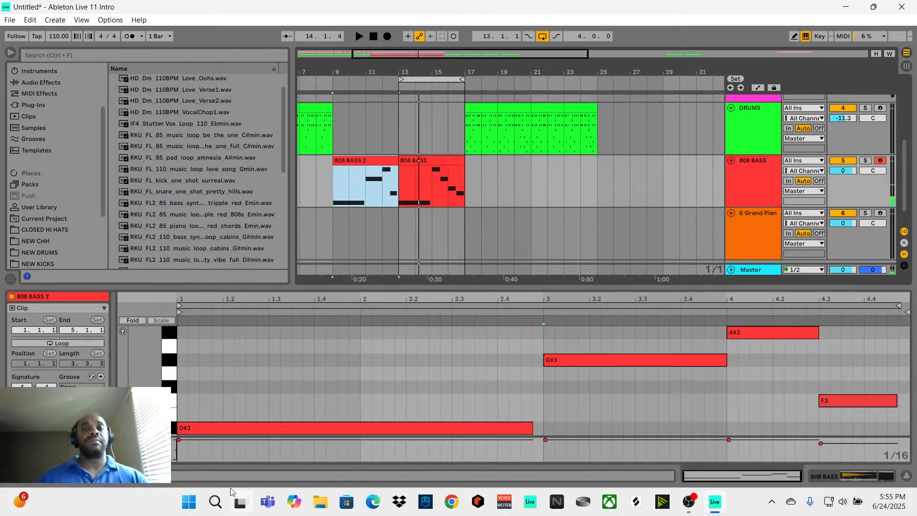
drag(400, 81, 342, 105)
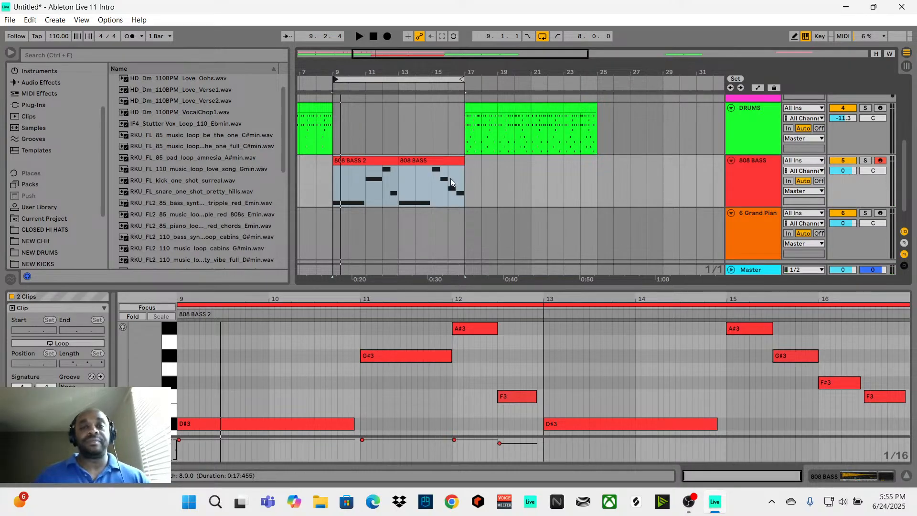
drag(465, 195, 339, 201)
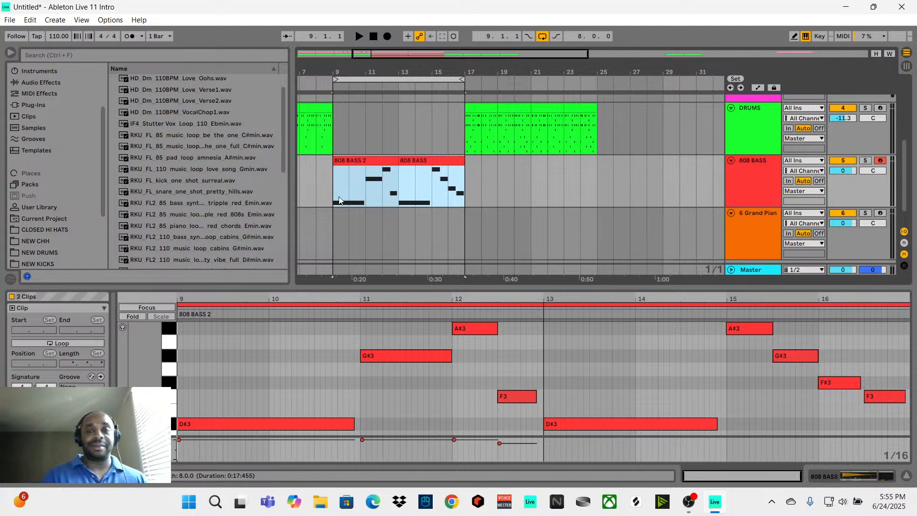
Duplicate the two 808 bass clips, move the copy to bar 53, and move the hi-hat drum clips from bar 41 to bar 53.
key(ctrl+d)
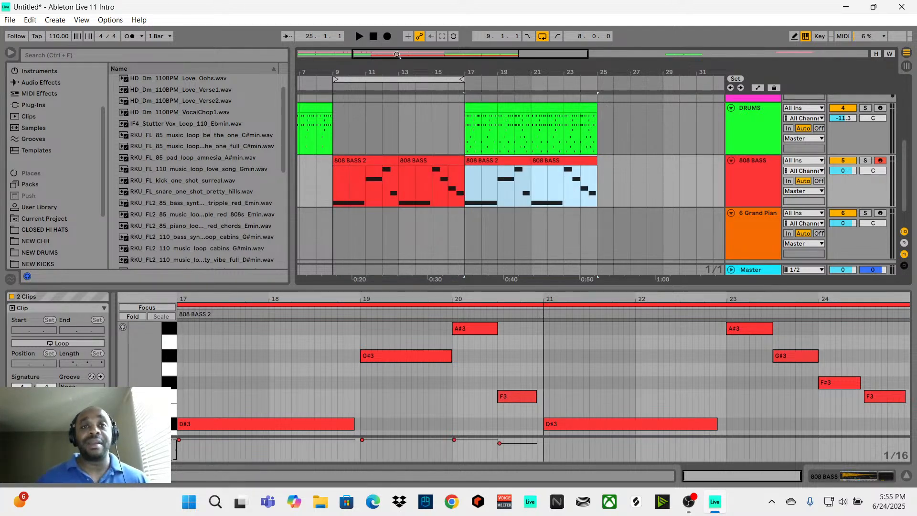
drag(396, 55, 397, 18)
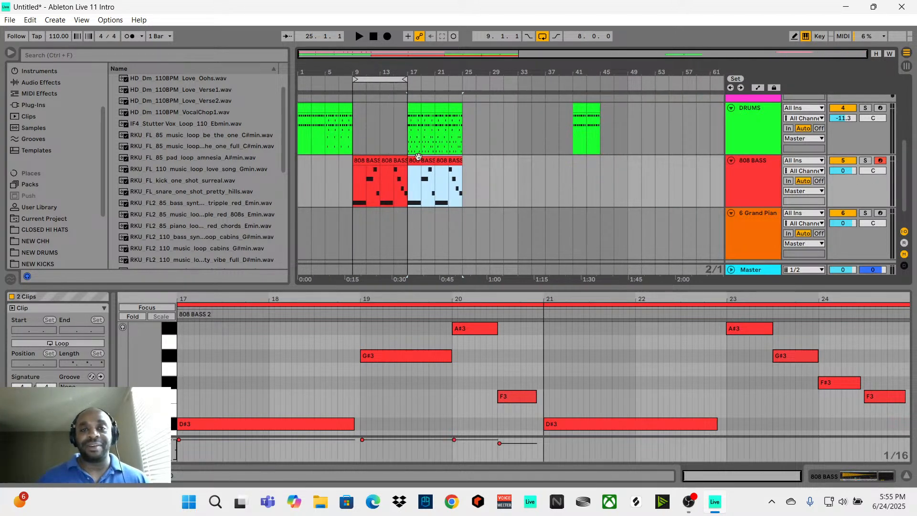
drag(418, 160, 664, 193)
click(599, 126)
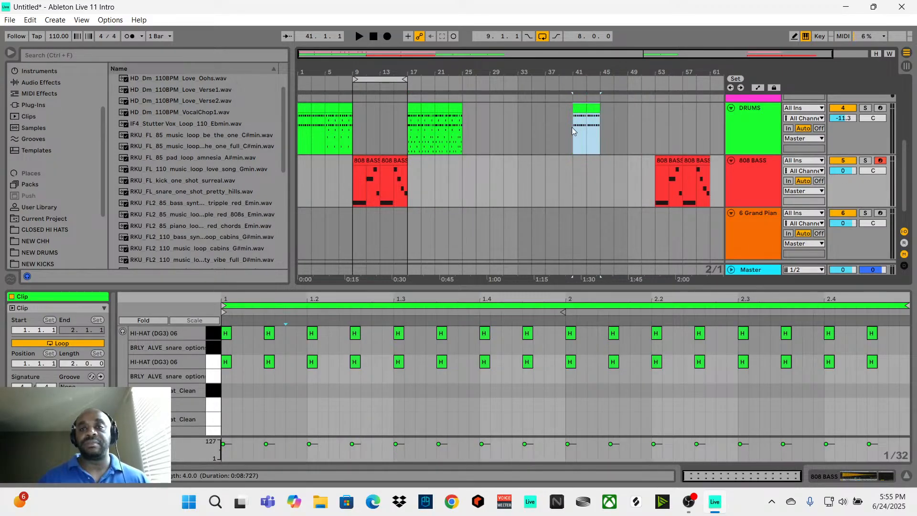
drag(576, 112, 657, 116)
Duplicate the eight-bar drum pattern at bar 17 twice and move the last copy to bar 59.
drag(409, 129, 465, 135)
drag(465, 136, 415, 120)
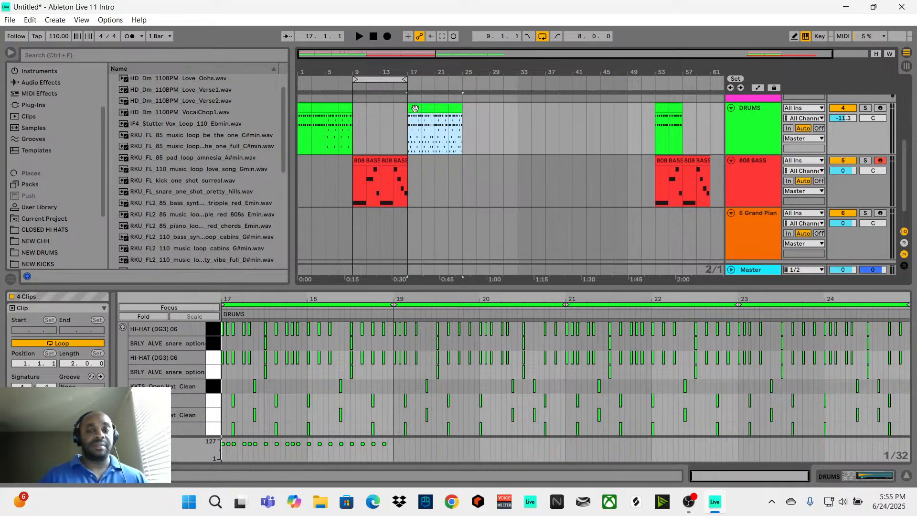
key(ctrl+d)
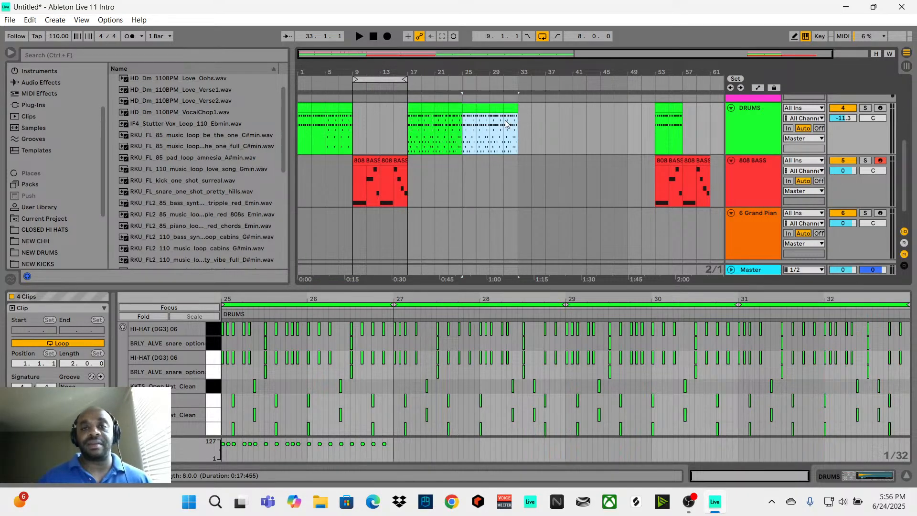
key(ctrl+d)
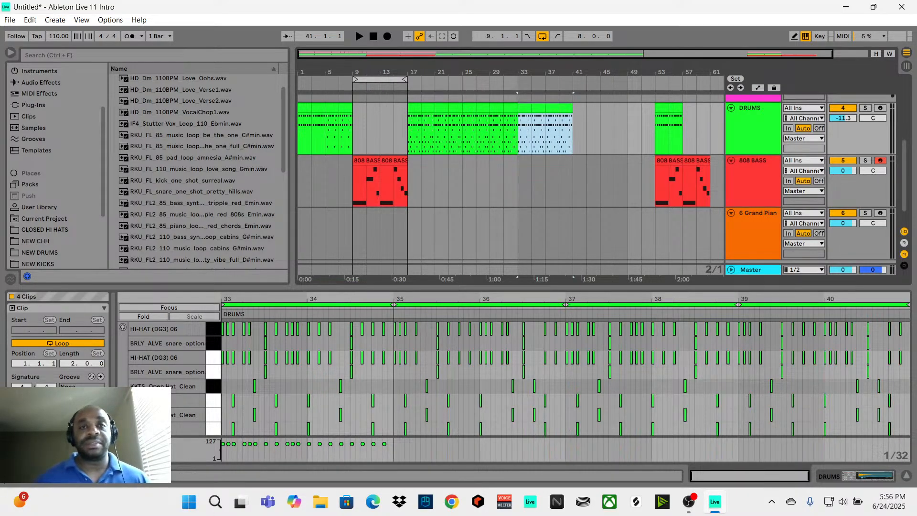
drag(418, 53, 418, 47)
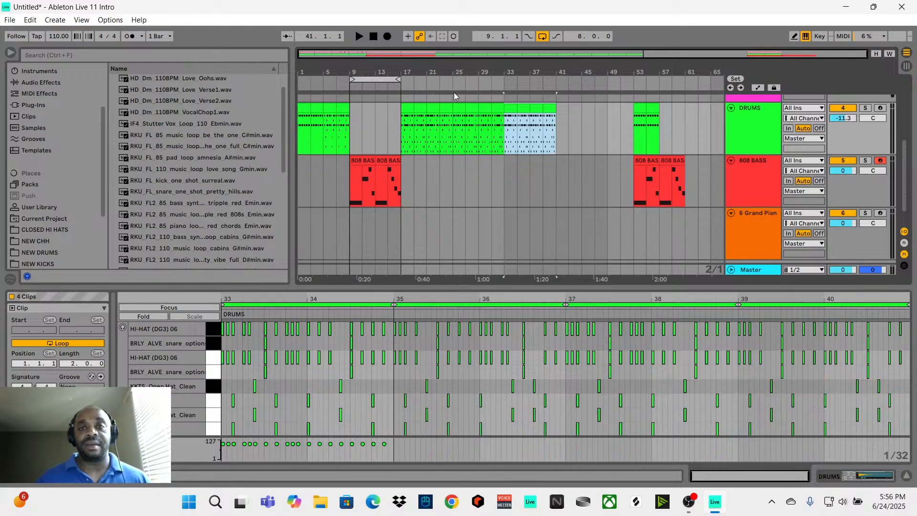
drag(507, 109, 673, 117)
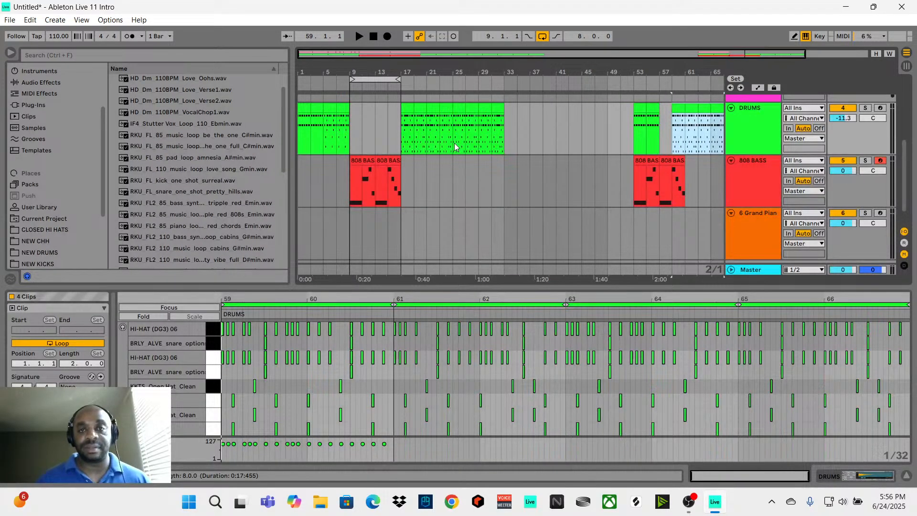
Move the drum pattern from bar 17 to bar 9 and lower the 808 BASS track volume to -3.7 during playback.
drag(455, 147, 357, 111)
key(space)
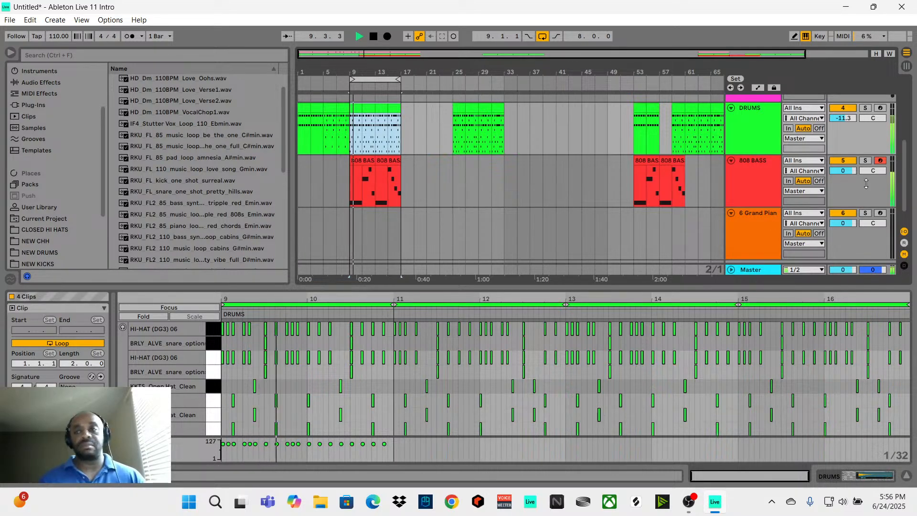
key(Tab)
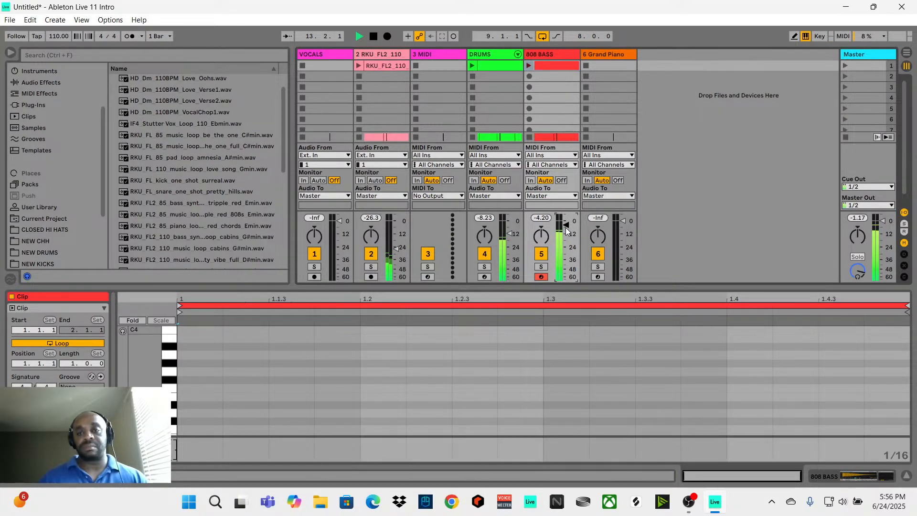
key(Tab)
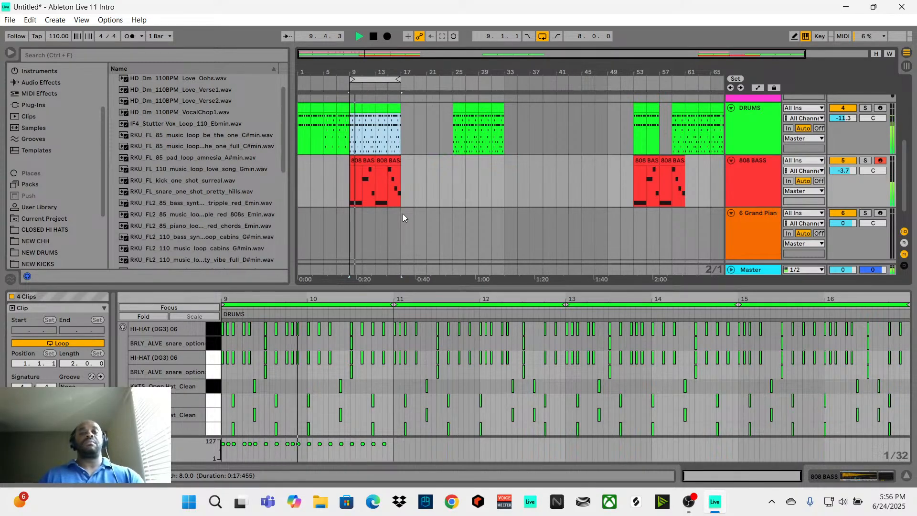
key(space)
click(351, 177)
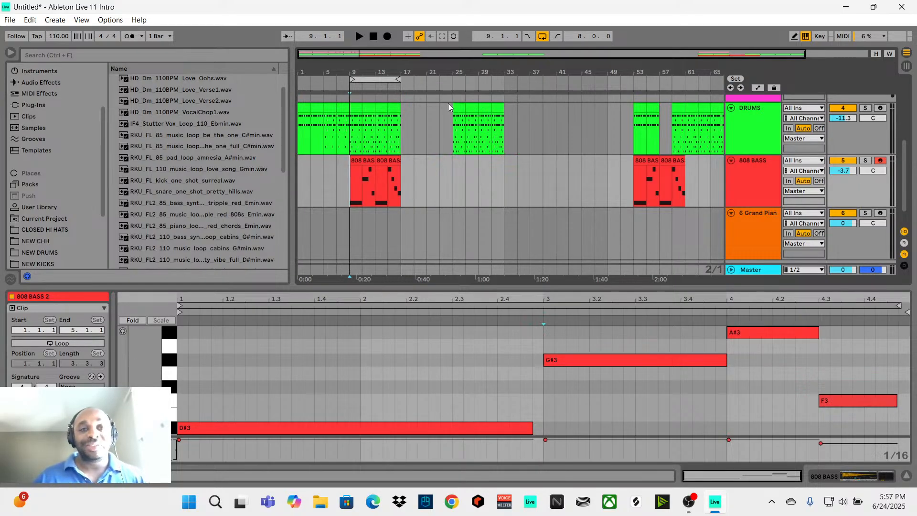
Move the drum pattern from bar 25 to bar 17 and duplicate the two 808 bass clips from bar 9 to bar 17.
drag(504, 145, 415, 128)
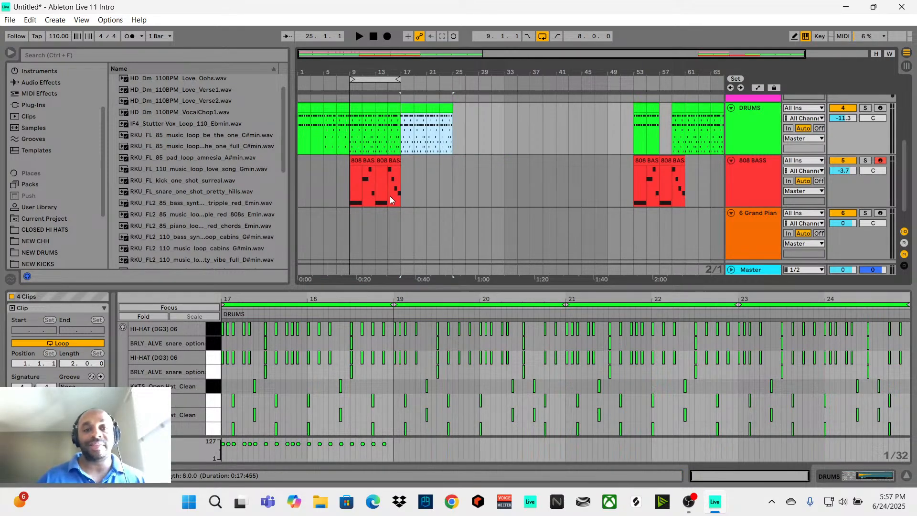
drag(401, 200, 367, 201)
key(ctrl+d)
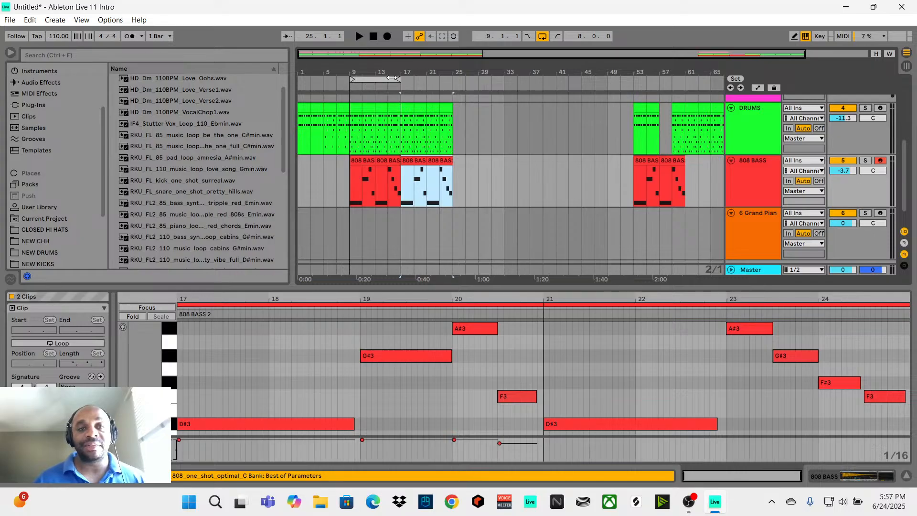
Extend the loop to bar 25 and duplicate the eight bars of pad loop clips from bar 9 to bar 17.
drag(398, 79, 450, 79)
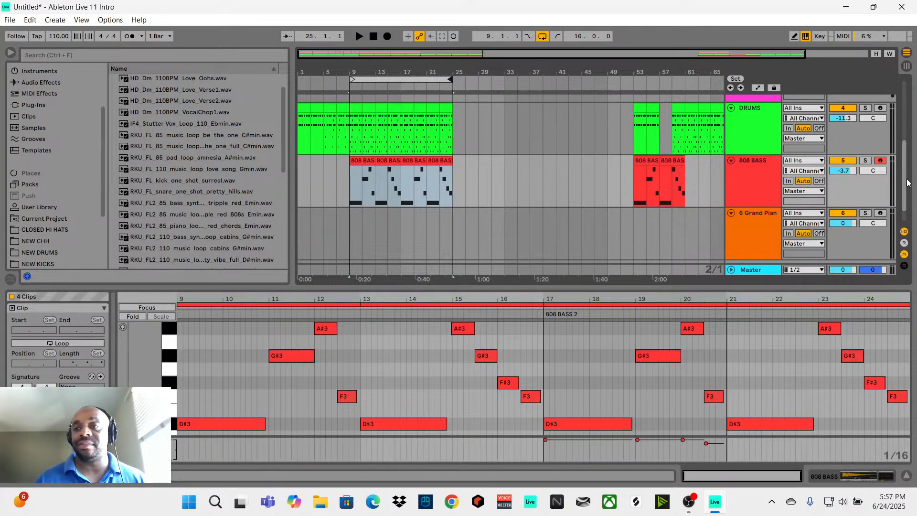
scroll(905, 133, up, 3)
scroll(904, 133, up, 1)
drag(402, 192, 354, 193)
key(ctrl+d)
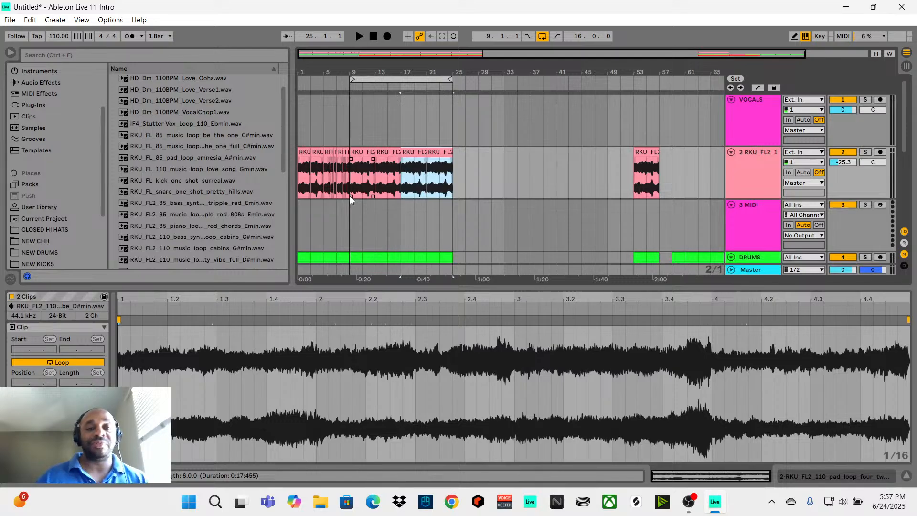
Play back the arrangement around bar 9 to check the pads, drums and 808 bass together.
click(346, 184)
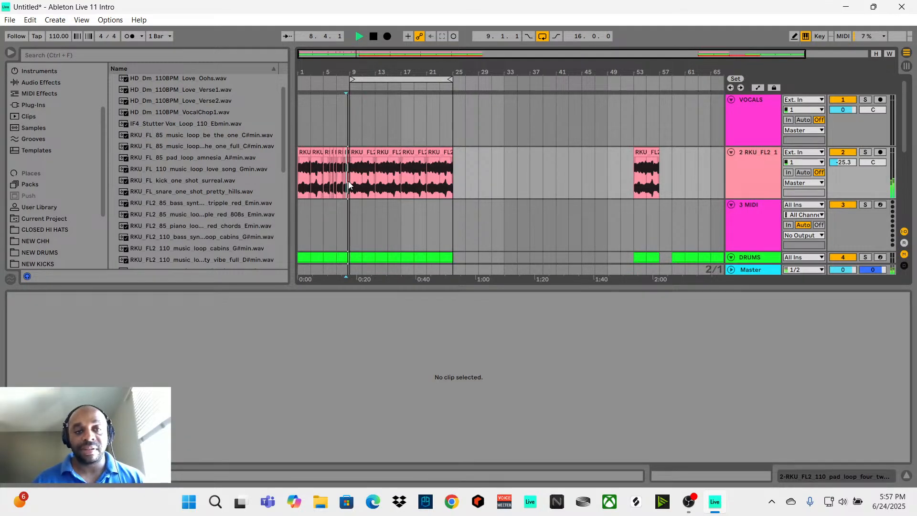
key(space)
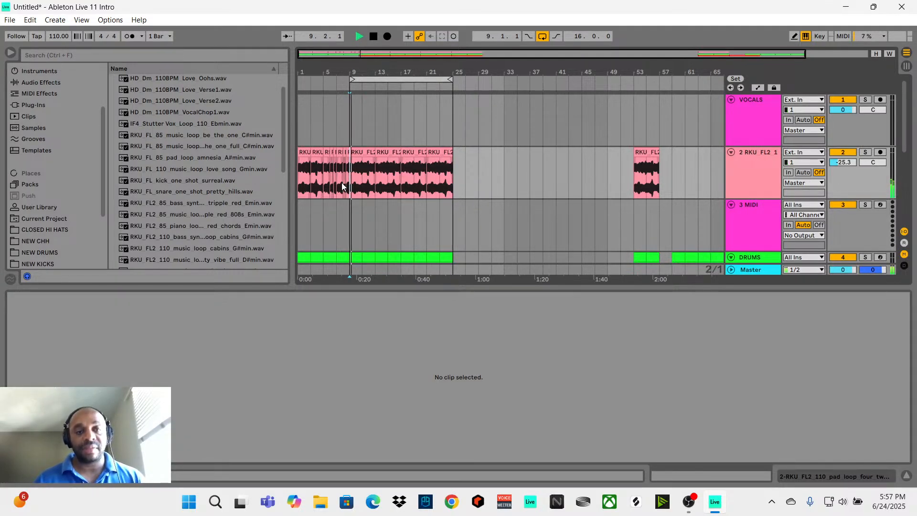
scroll(390, 213, down, 3)
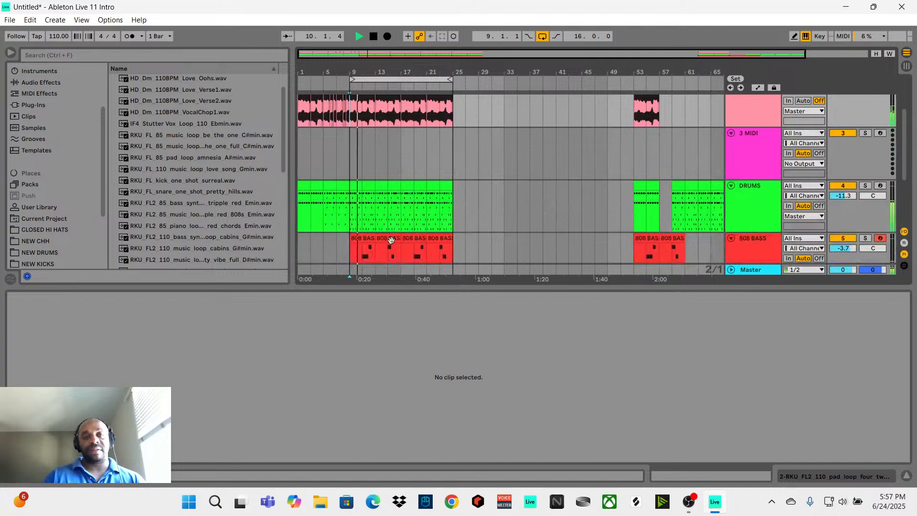
scroll(391, 237, down, 3)
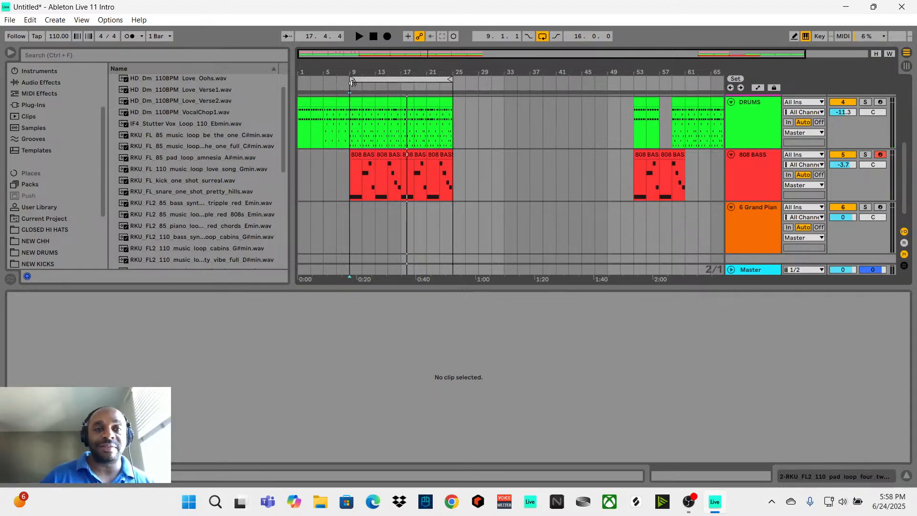
Extend the loop back to bar 1 and listen to the beat from the beginning through the 808 bass section.
drag(353, 77, 300, 78)
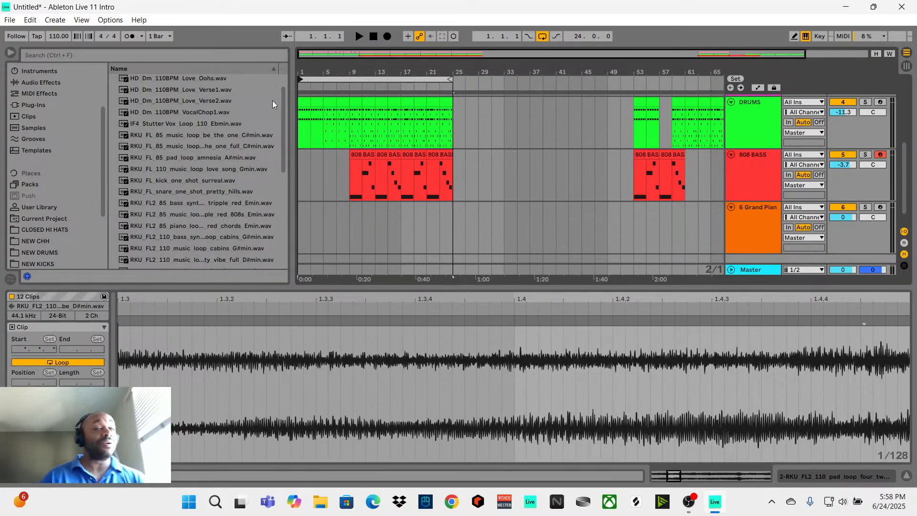
key(space)
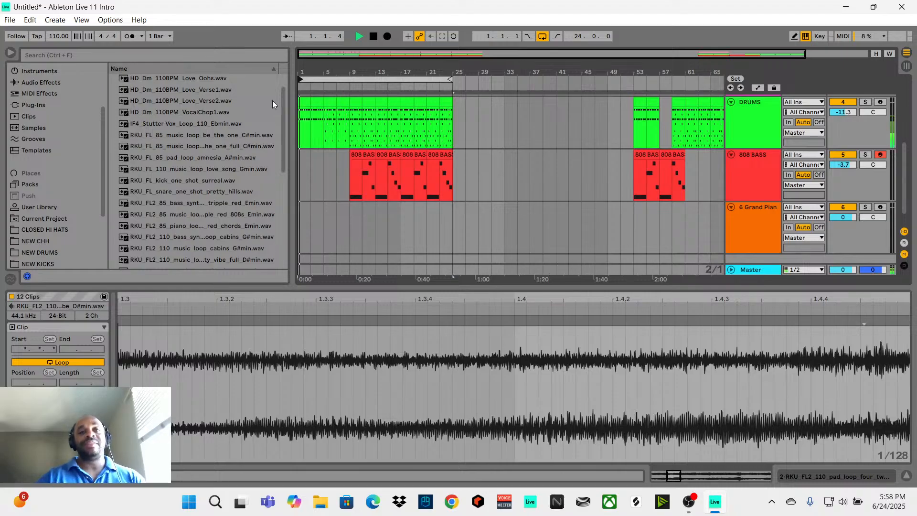
key(space)
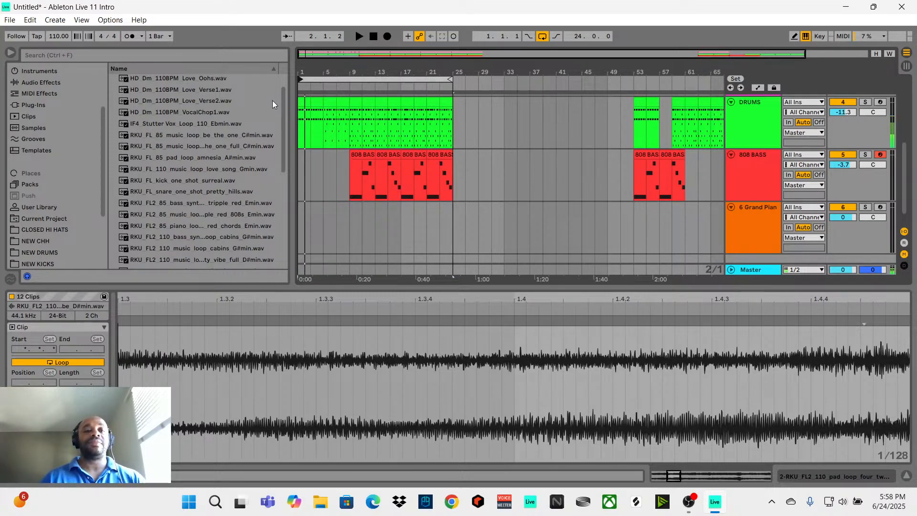
click(373, 36)
click(335, 107)
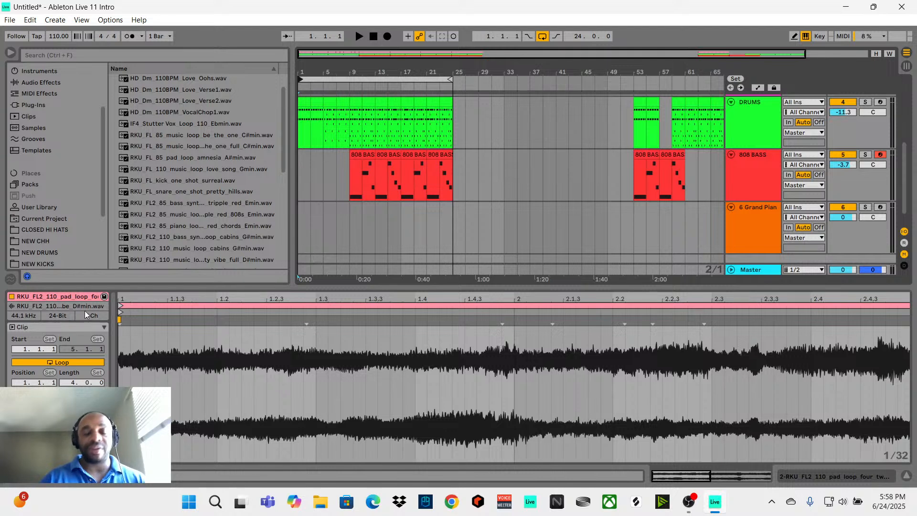
key(space)
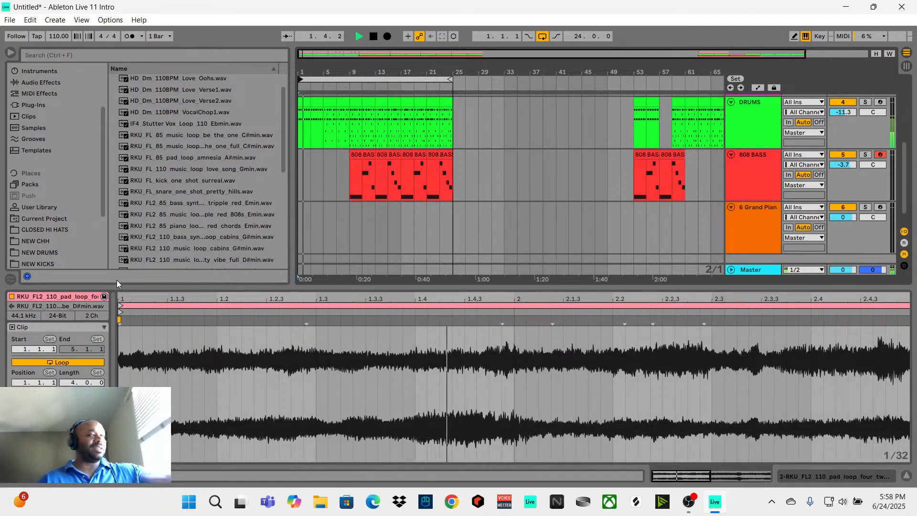
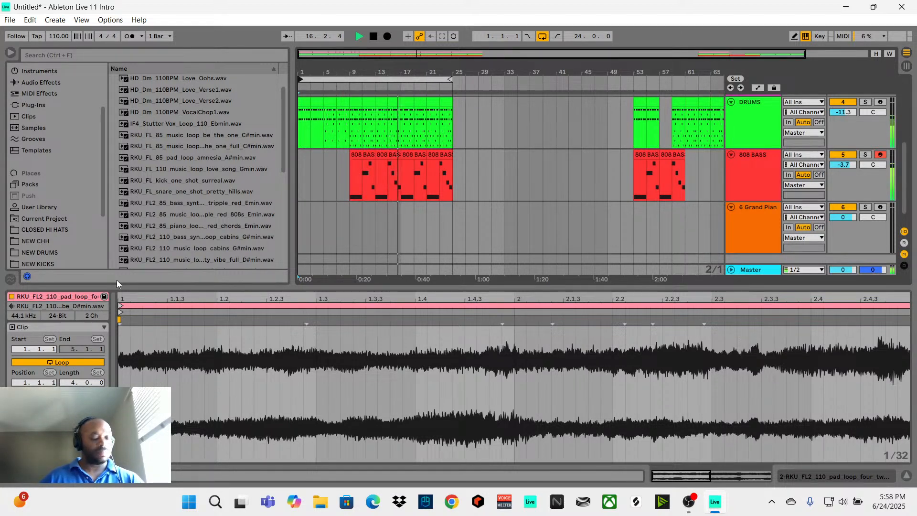
key(space)
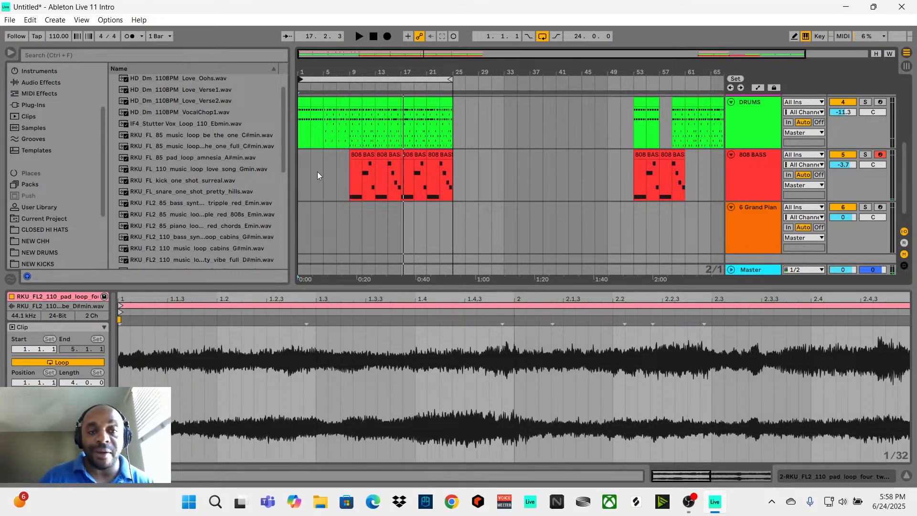
Set the loop to start at bar 9 and arm the Grand Piano track for recording instead of the 808 bass.
drag(301, 79, 343, 90)
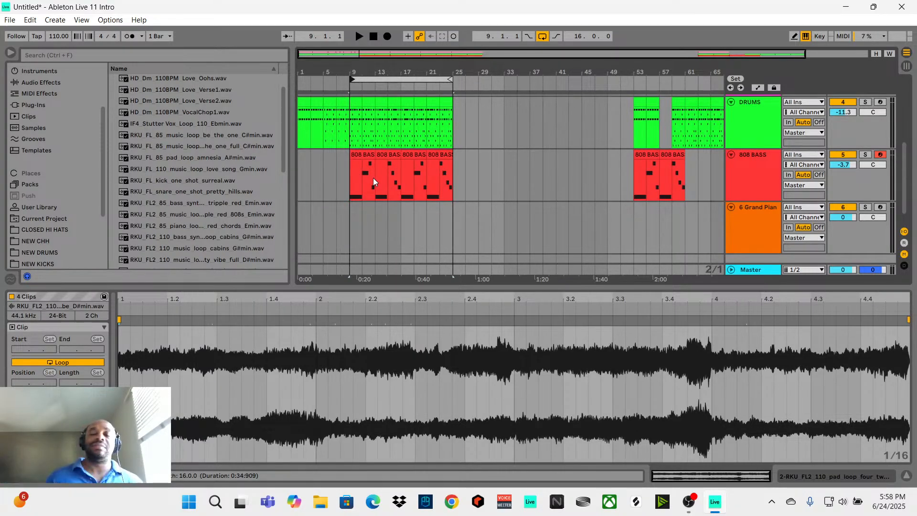
click(345, 232)
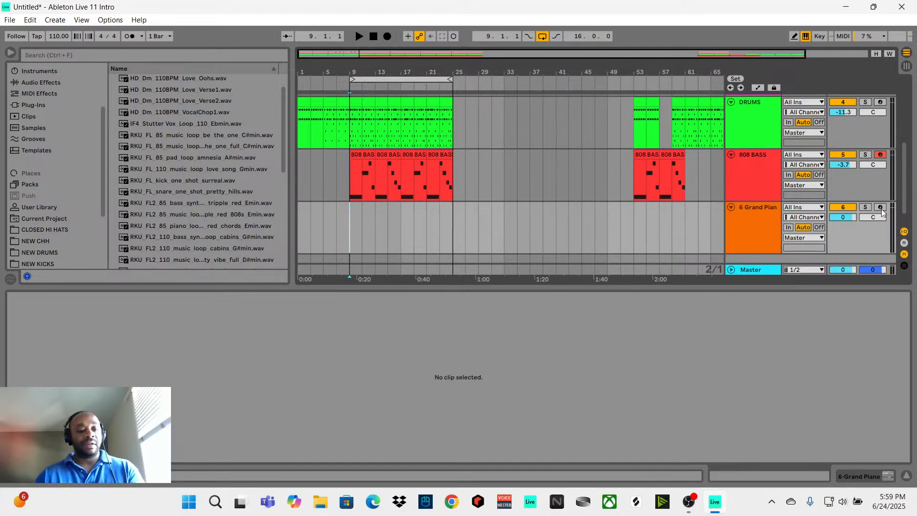
key(Tab)
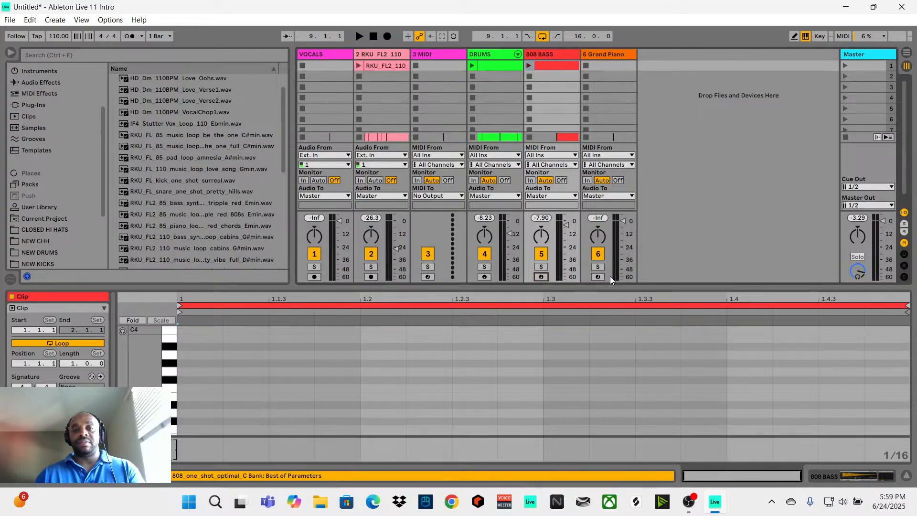
click(598, 277)
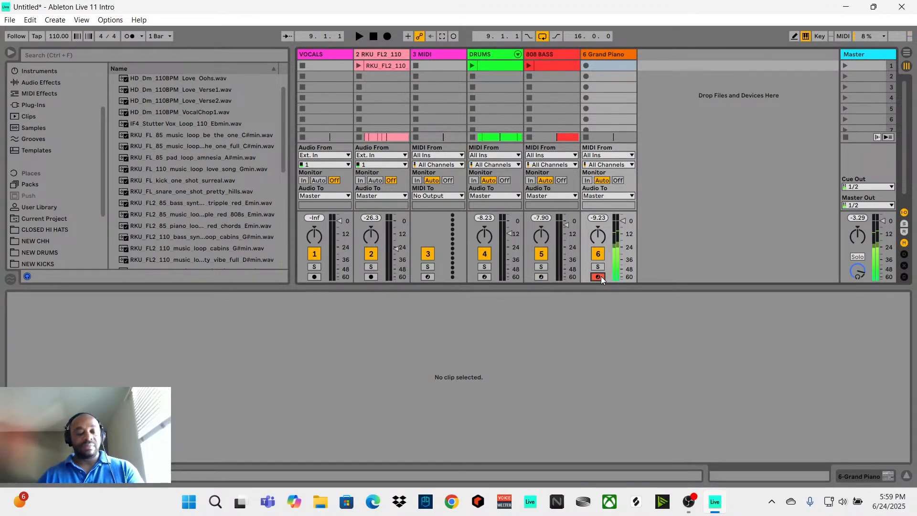
key(Tab)
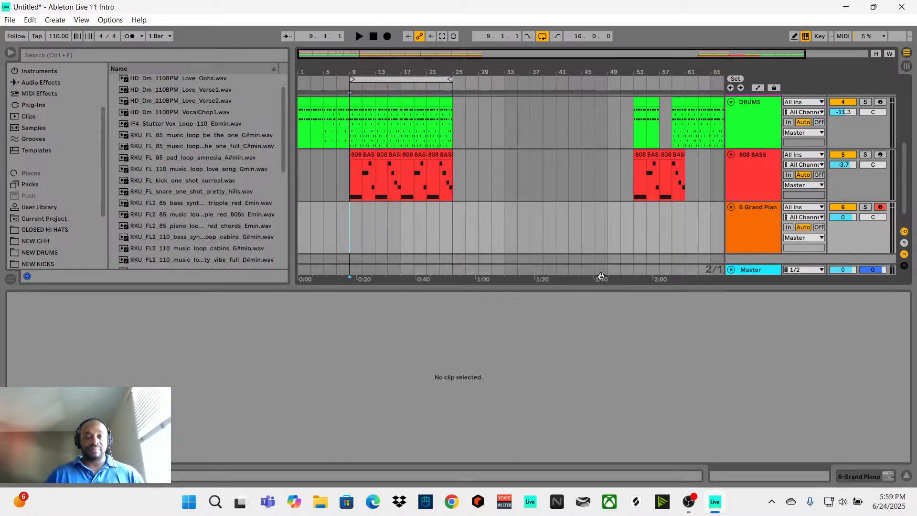
Move the four 808 bass clips from bar 9 to bar 25 and place the start position at bar 9 on the Grand Piano track.
click(454, 186)
drag(454, 186, 358, 171)
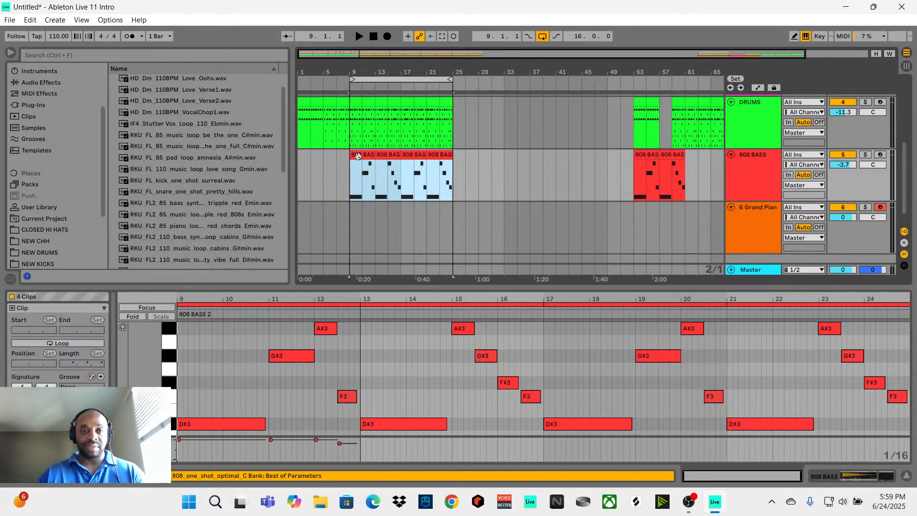
drag(361, 156, 464, 171)
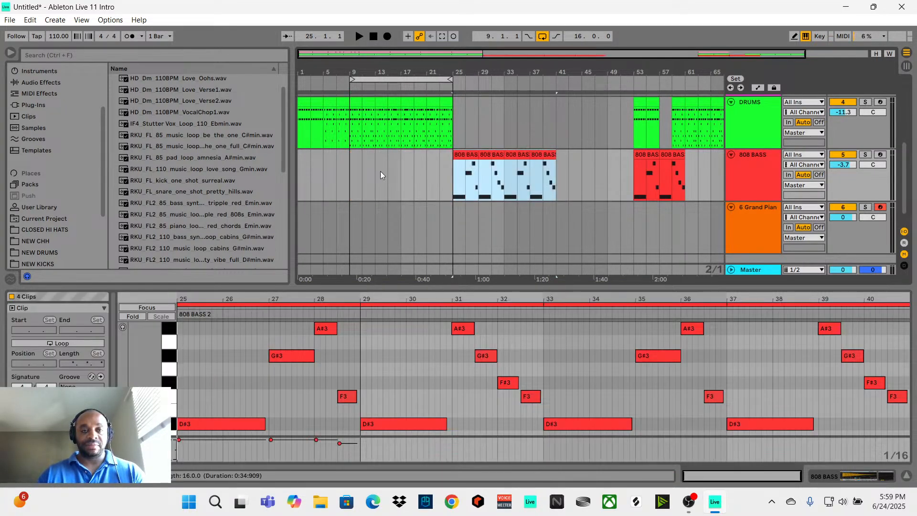
click(349, 214)
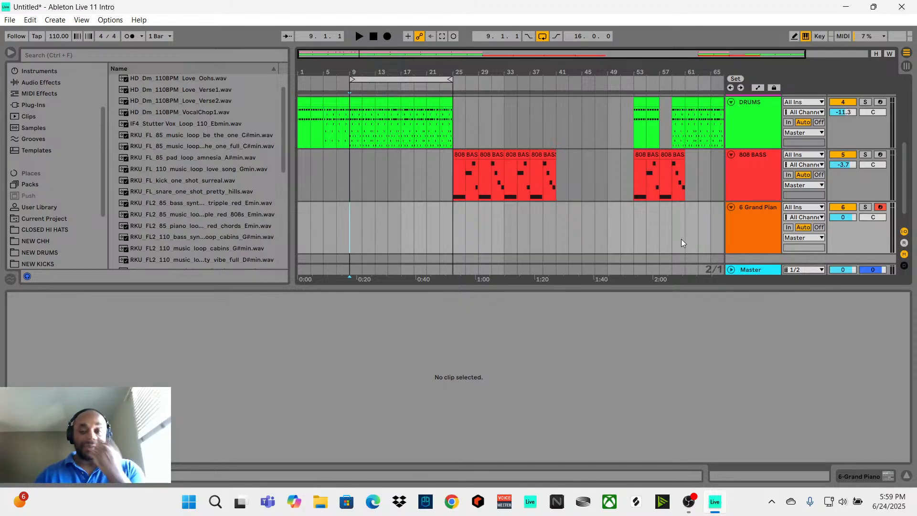
key(Tab)
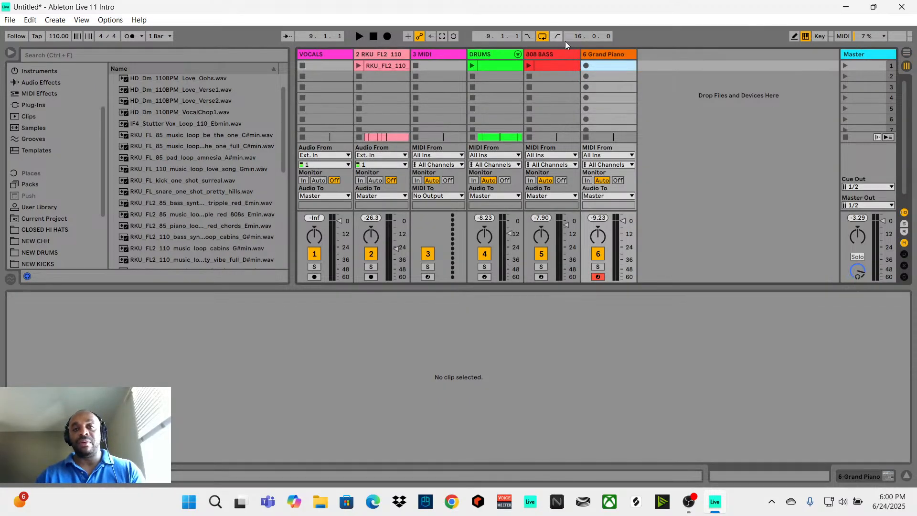
key(Tab)
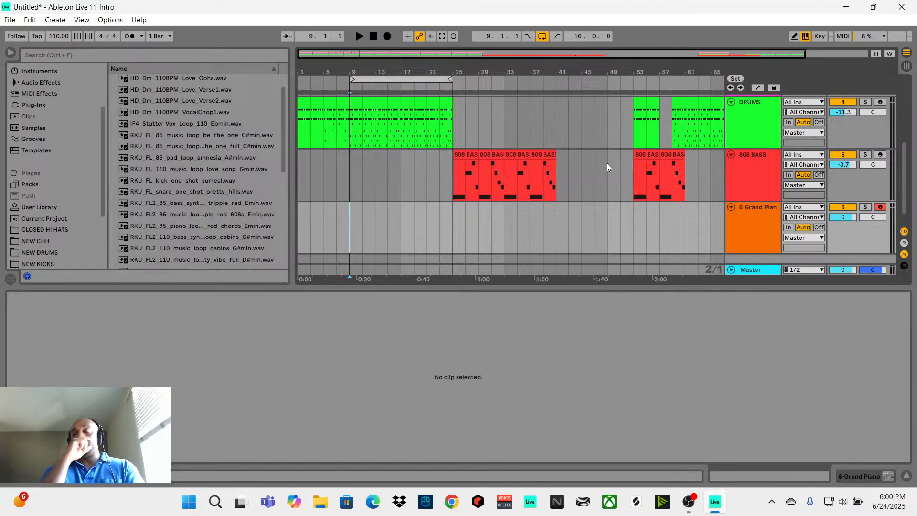
key(Tab)
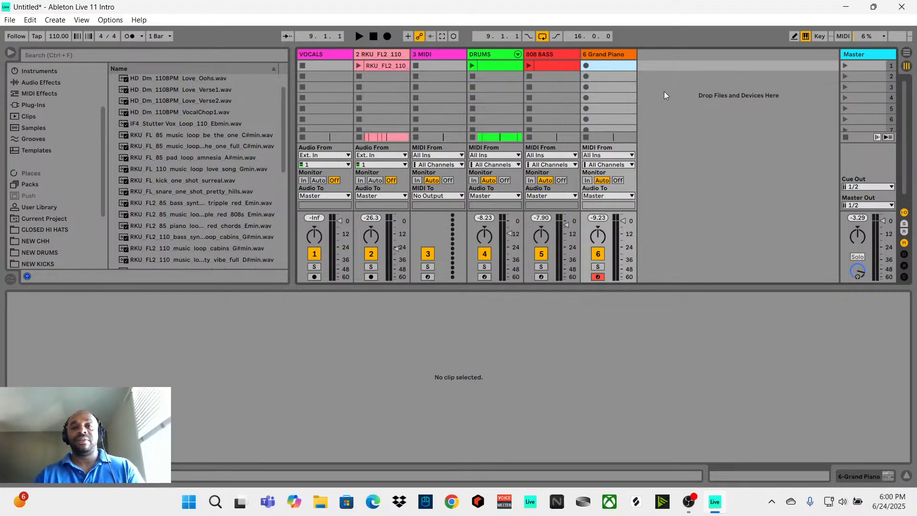
key(Tab)
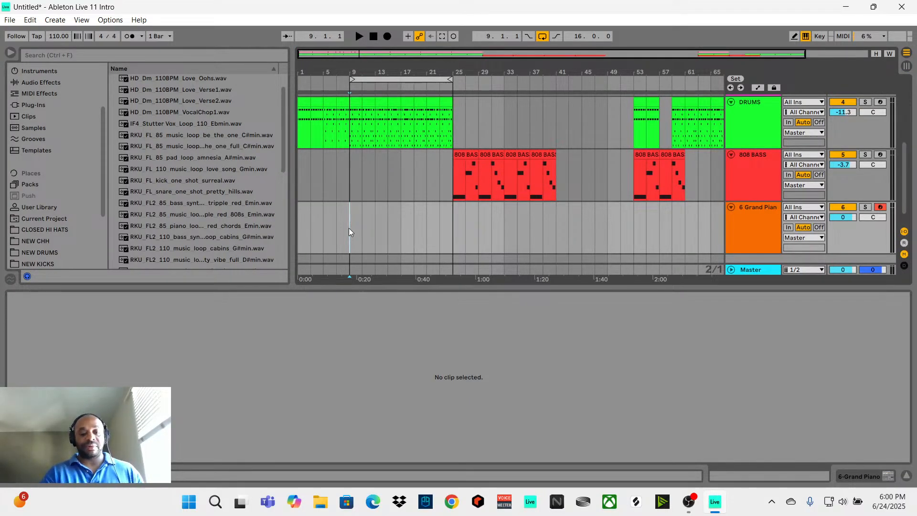
Record chords on the Grand Piano track from bar 9, and make both the loop and the recorded clip end at bar 17.
key(F9)
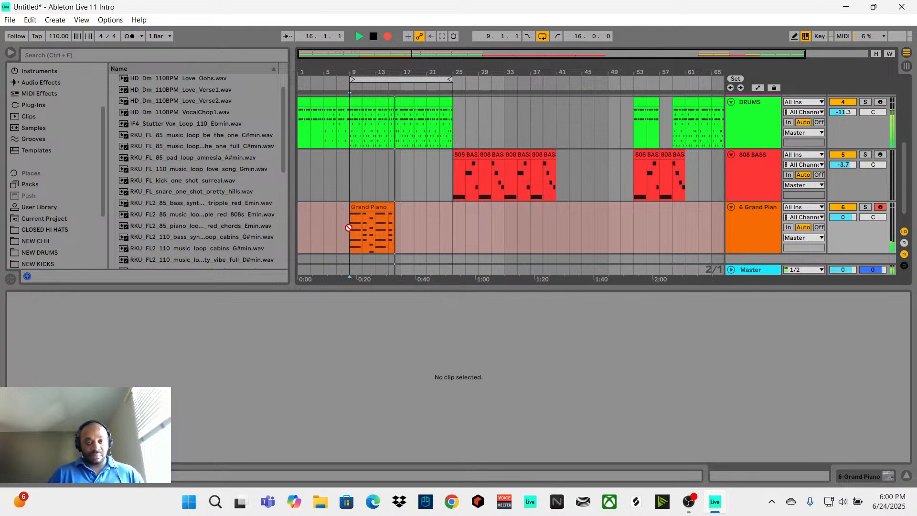
key(space)
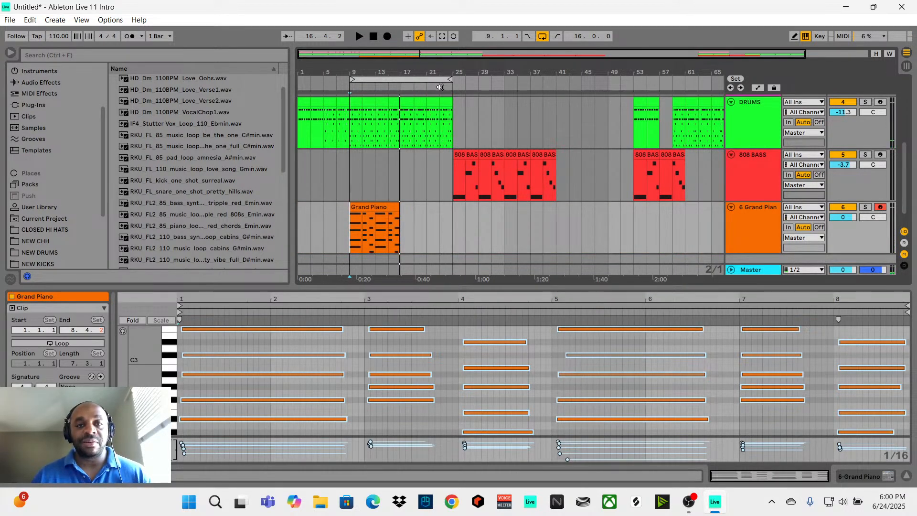
drag(450, 78, 399, 78)
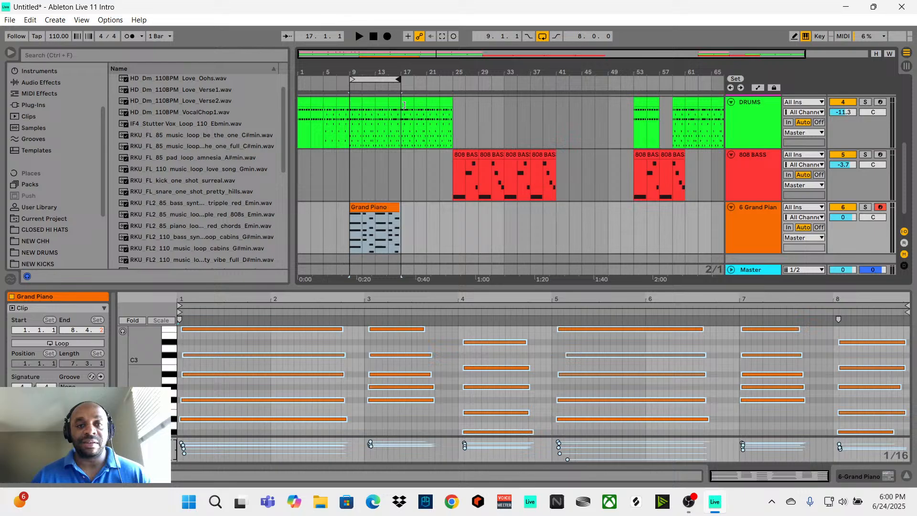
click(445, 210)
click(394, 208)
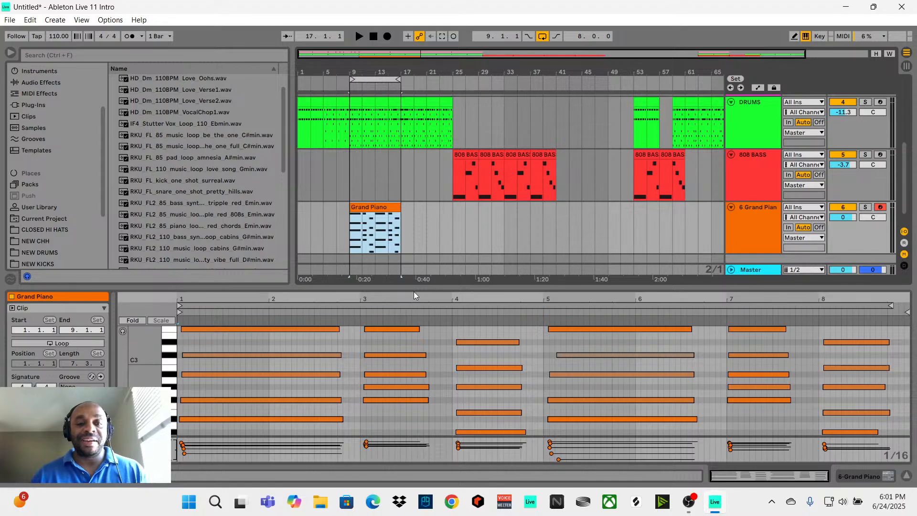
Enlarge the note editor and align the starts of all five notes of the first Grand Piano chord to the beginning of bar 1.
drag(413, 291, 413, 239)
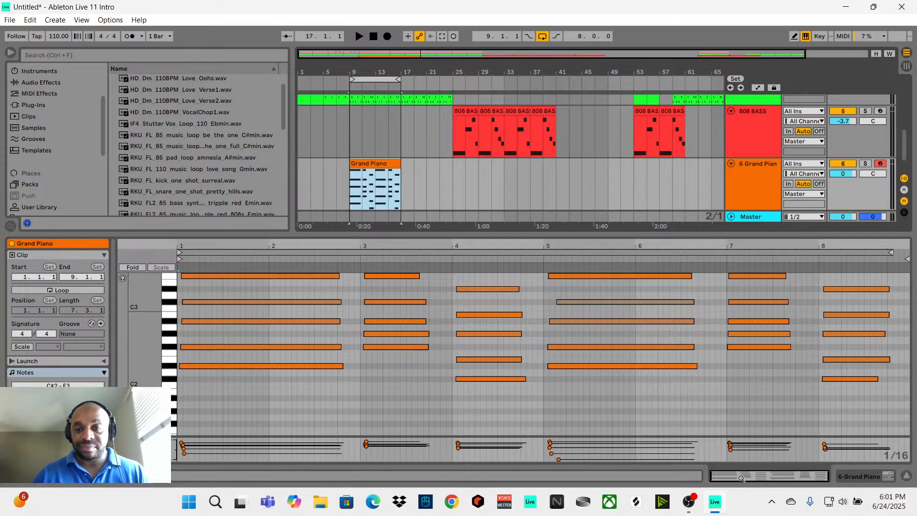
drag(351, 284, 284, 385)
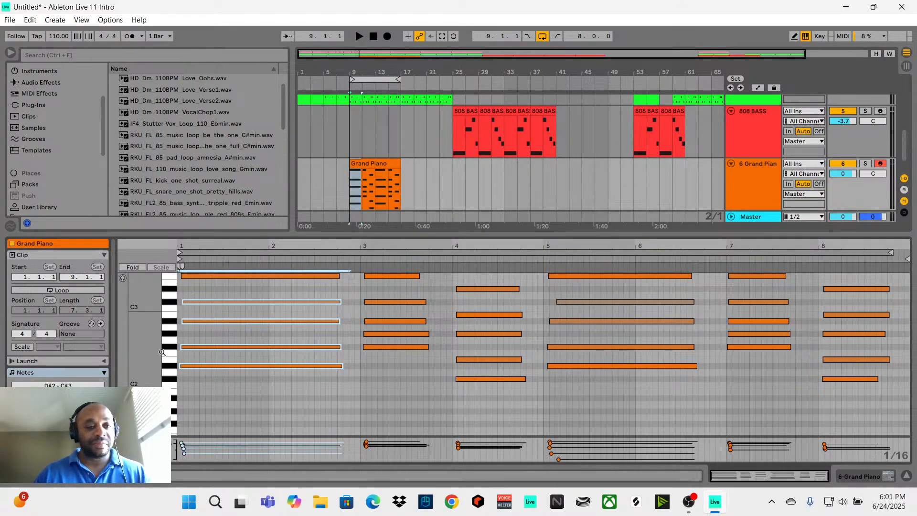
drag(180, 367, 174, 367)
drag(243, 245, 241, 282)
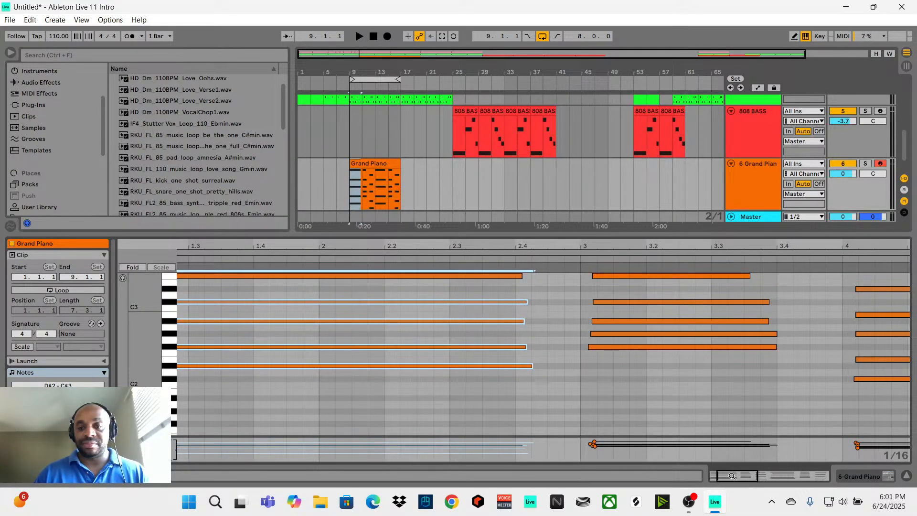
drag(732, 475, 727, 476)
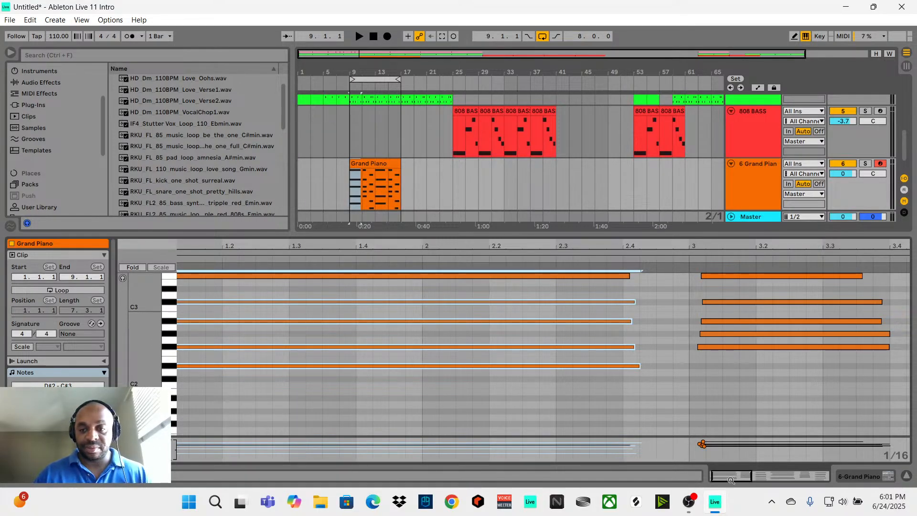
drag(730, 479, 729, 480)
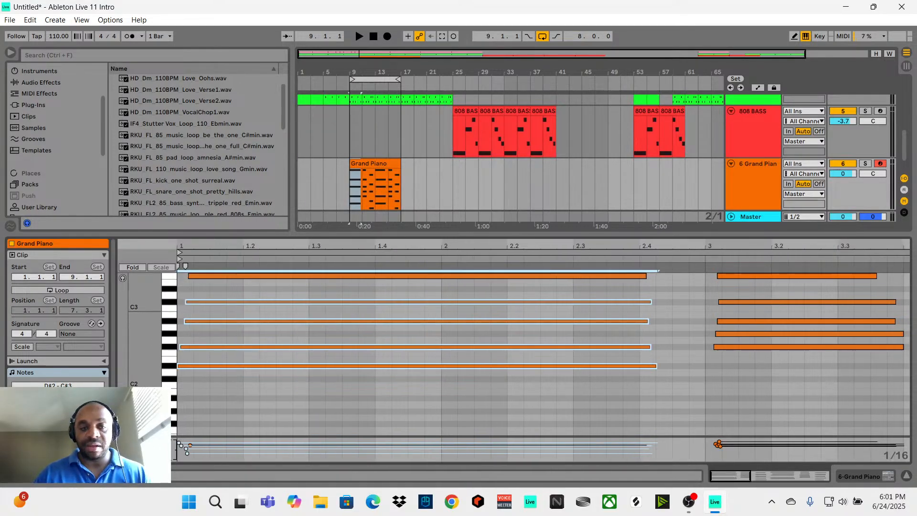
click(202, 331)
drag(185, 320, 178, 320)
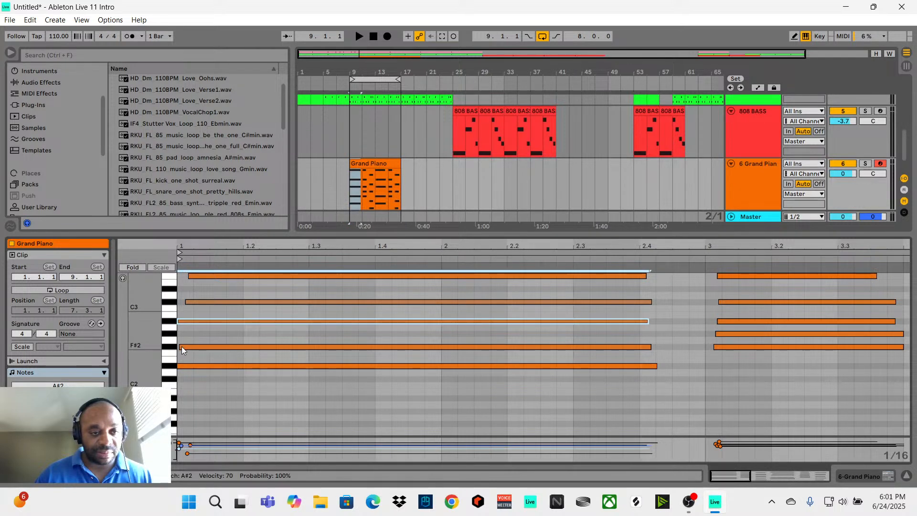
drag(178, 348, 178, 348)
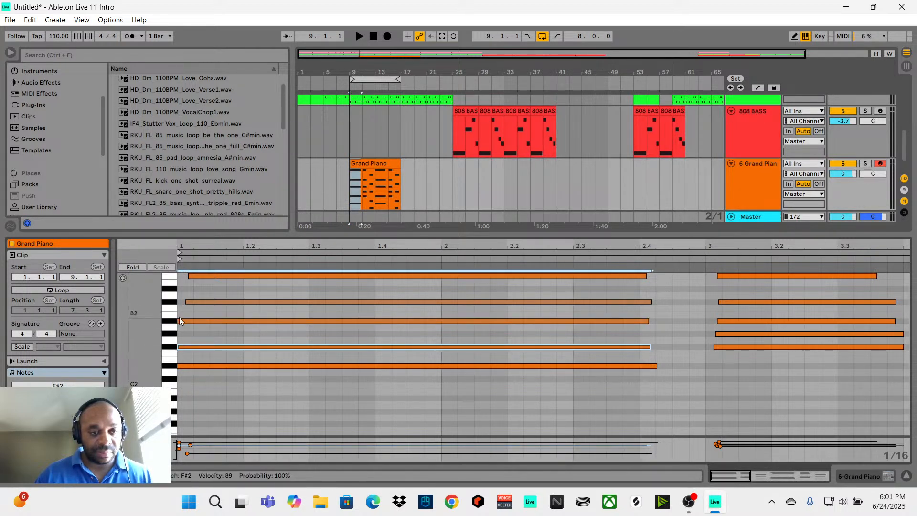
drag(186, 302, 178, 277)
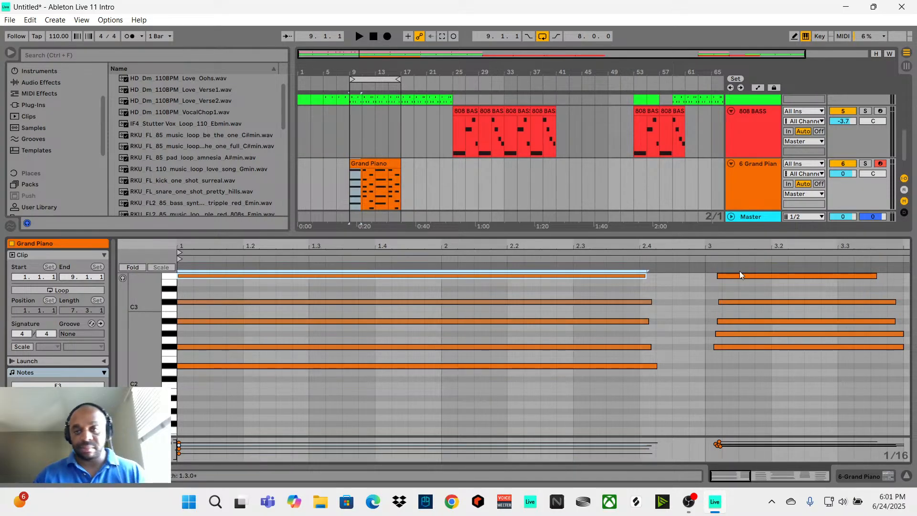
Lengthen the first chord's five notes and even out their ends at about 2.4.4, just before bar 3.
click(666, 277)
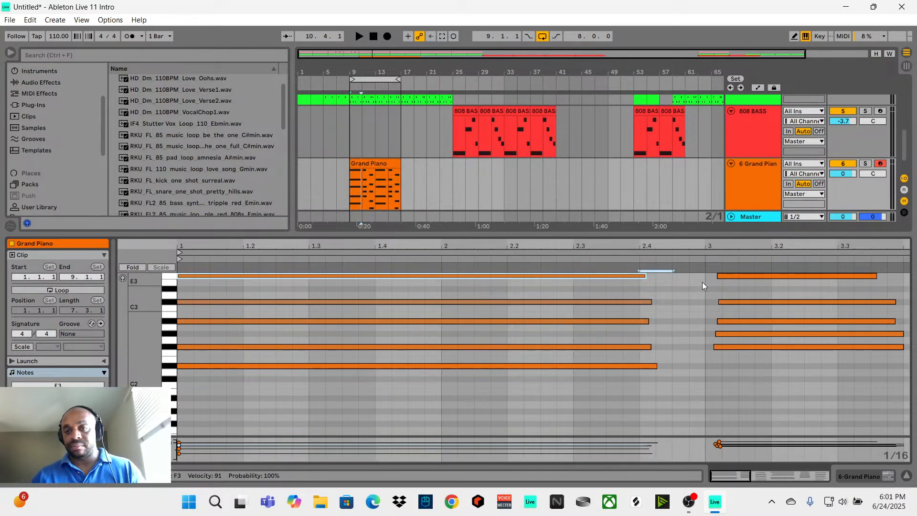
drag(678, 284, 639, 354)
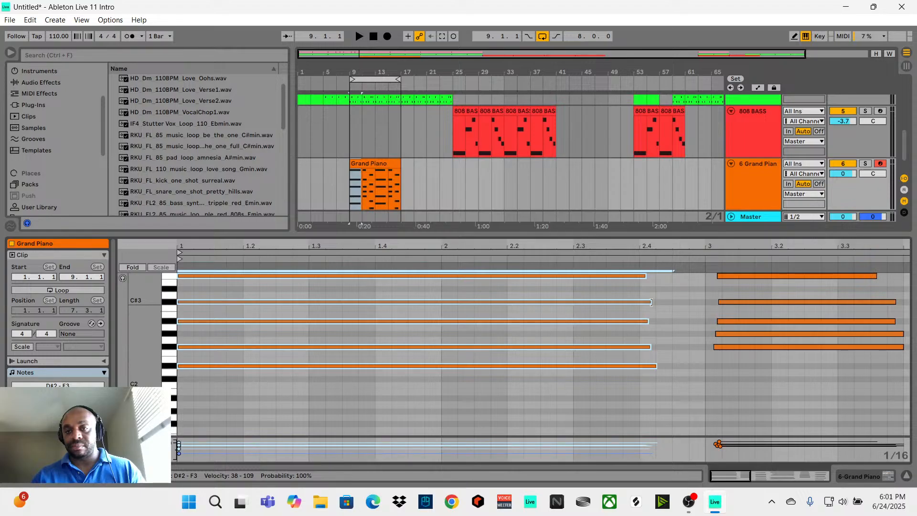
drag(651, 302, 686, 276)
click(709, 298)
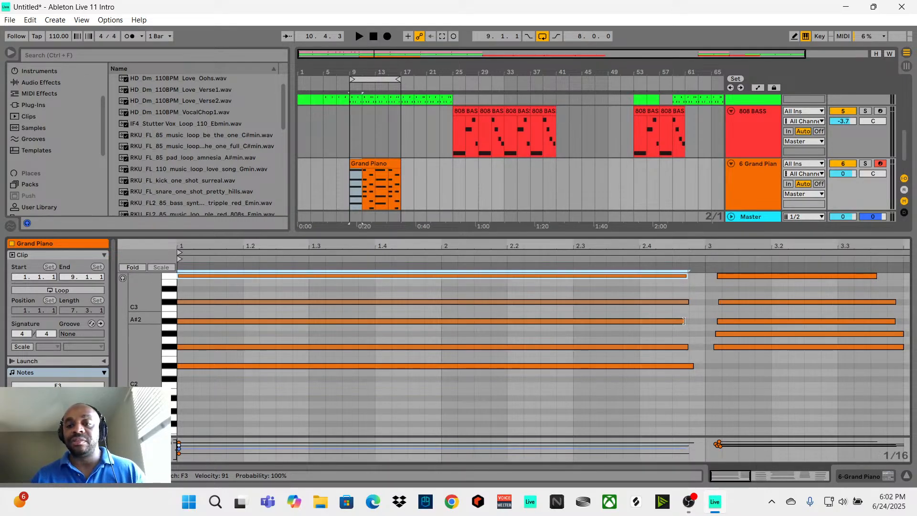
drag(683, 321, 688, 320)
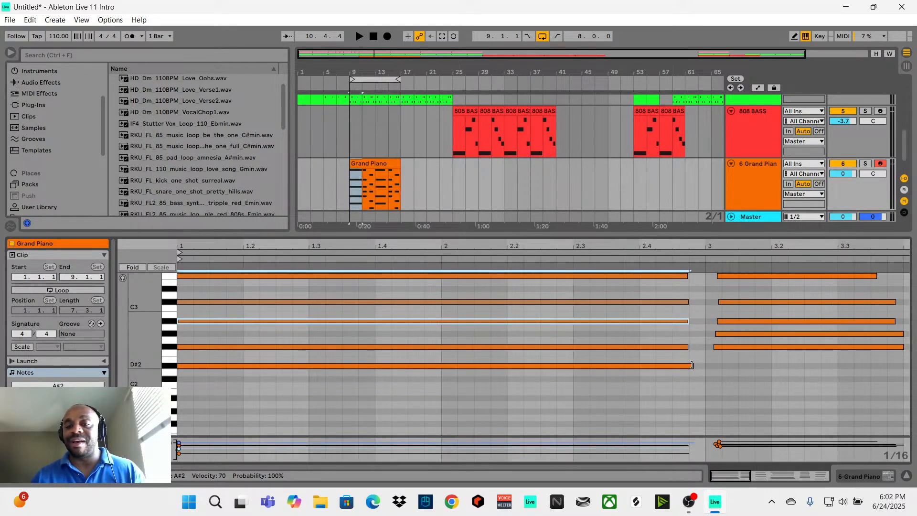
drag(691, 365, 687, 366)
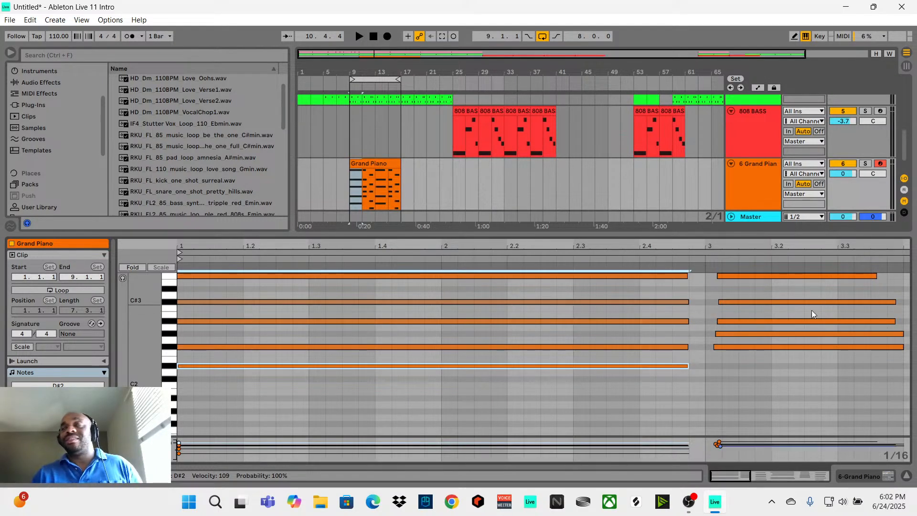
scroll(894, 306, up, 3)
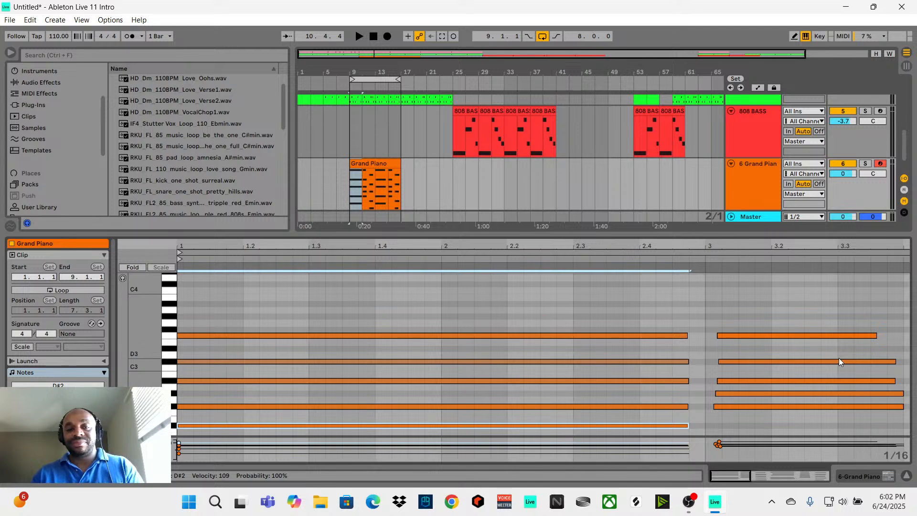
click(680, 334)
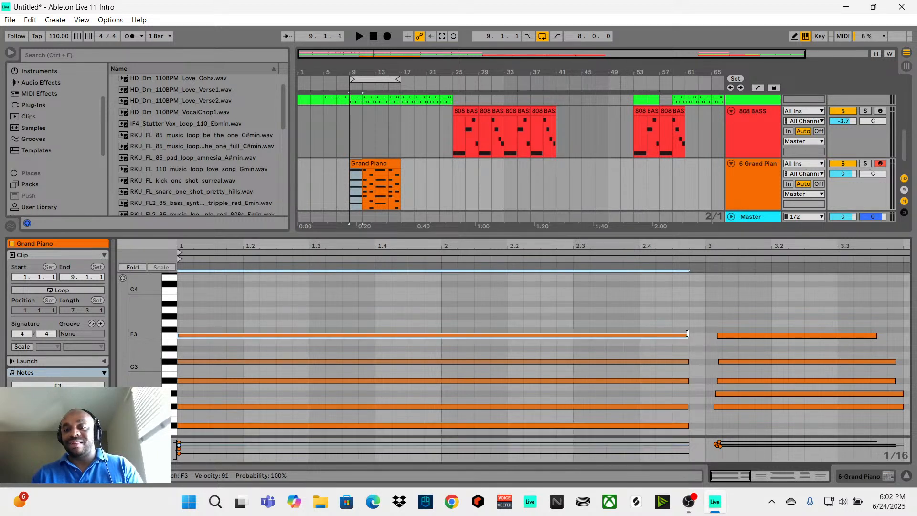
scroll(863, 328, down, 1)
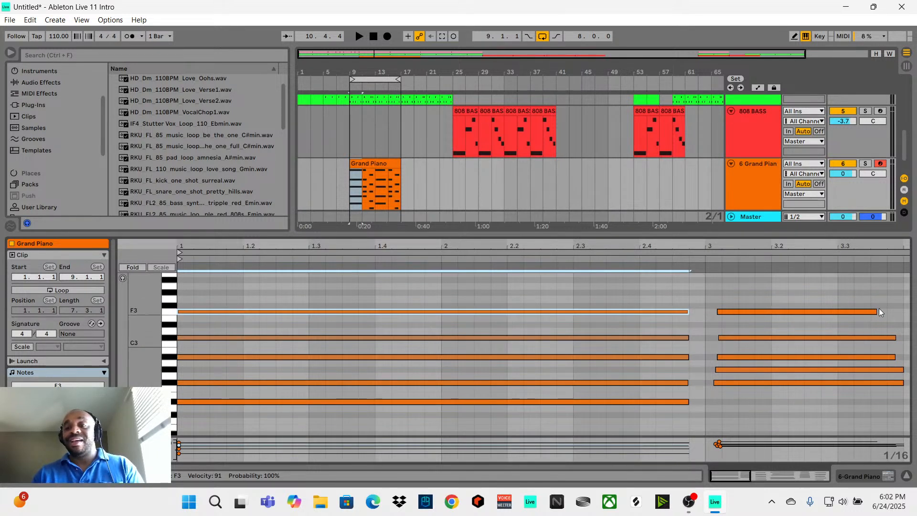
Align the starts of the second chord's five notes exactly to the beginning of bar 3.
drag(879, 309, 747, 400)
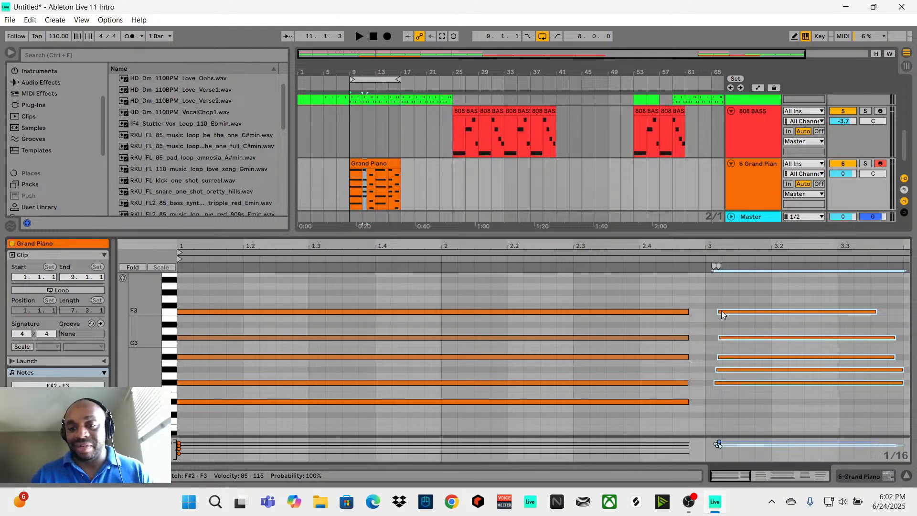
drag(720, 311, 707, 313)
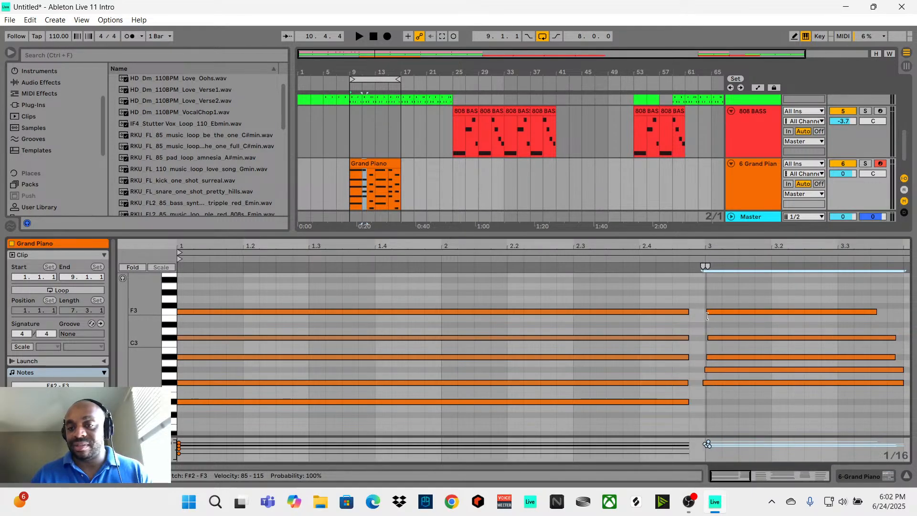
click(706, 316)
click(752, 291)
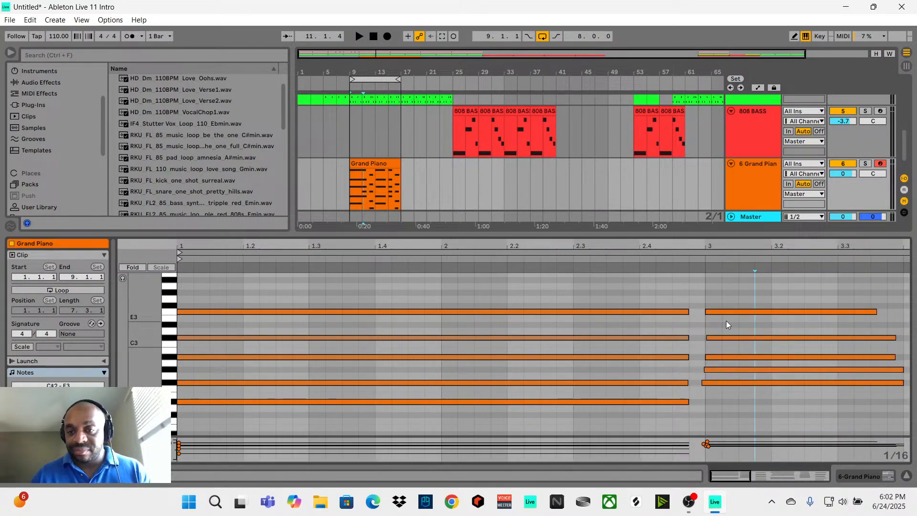
click(707, 338)
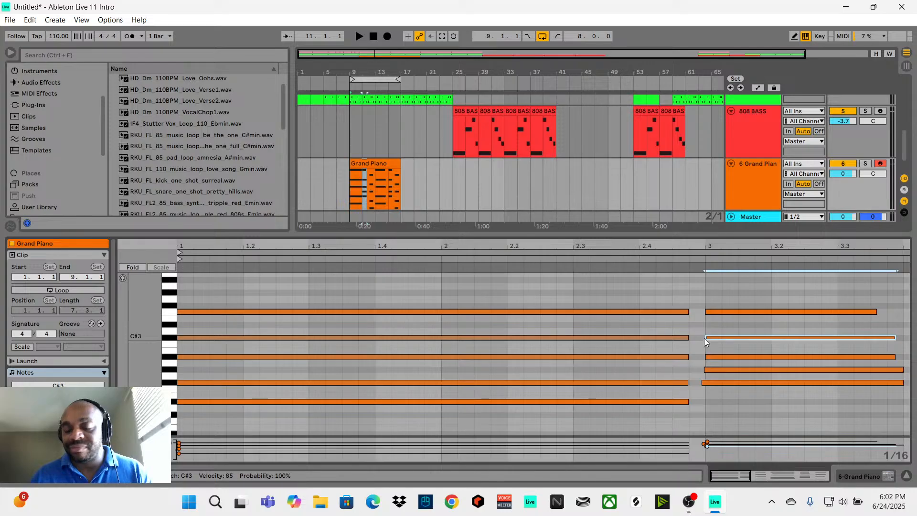
drag(705, 357, 705, 357)
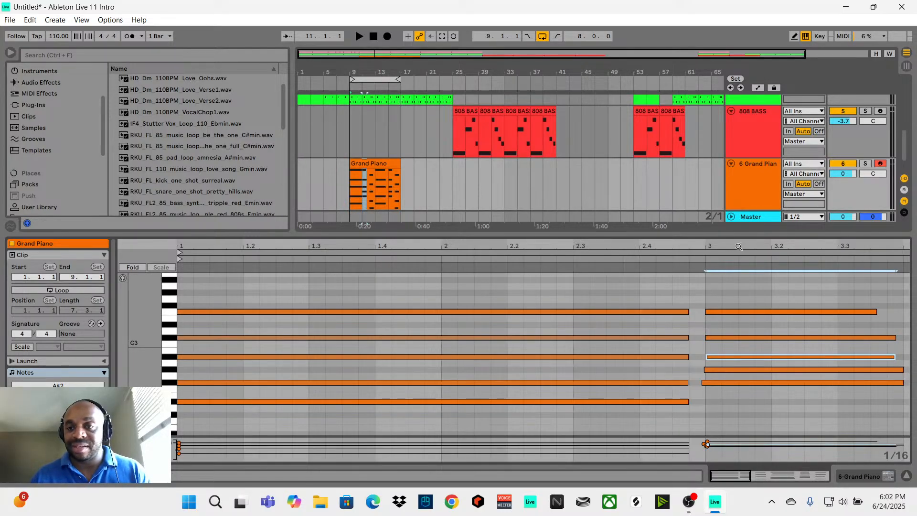
drag(738, 246, 671, 296)
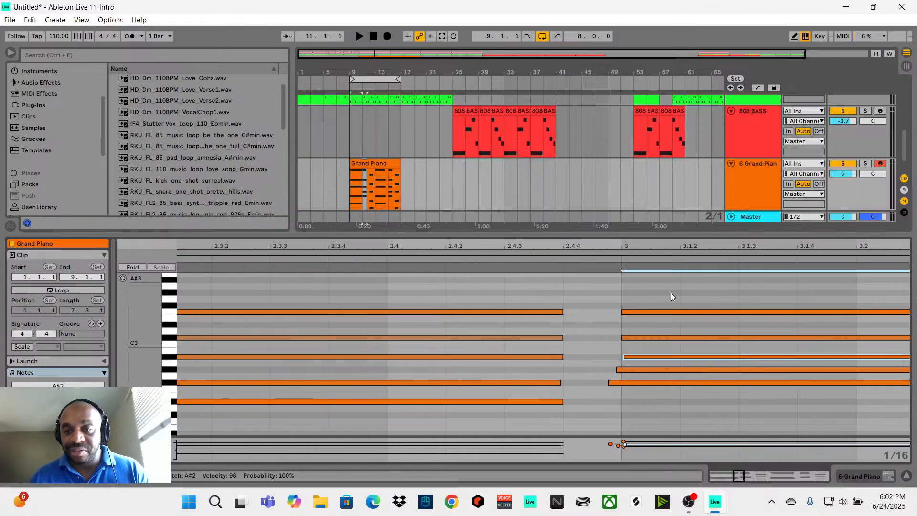
click(559, 382)
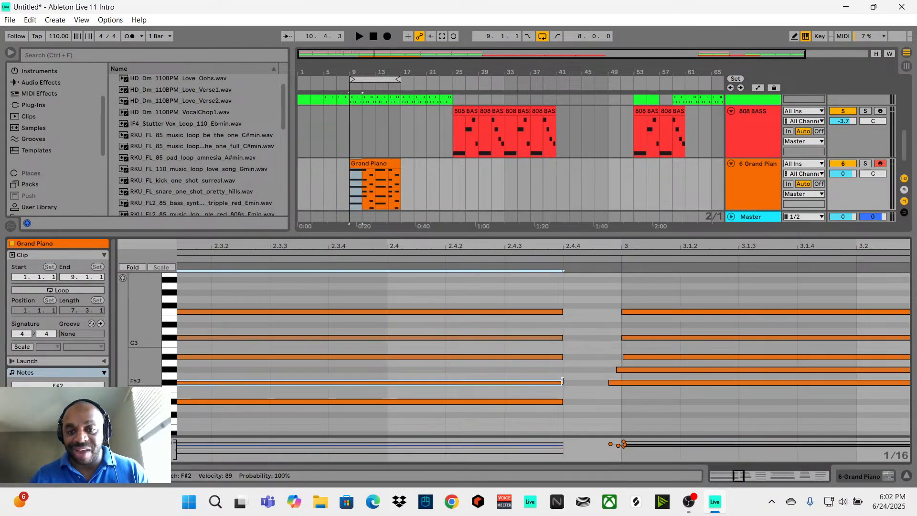
click(624, 357)
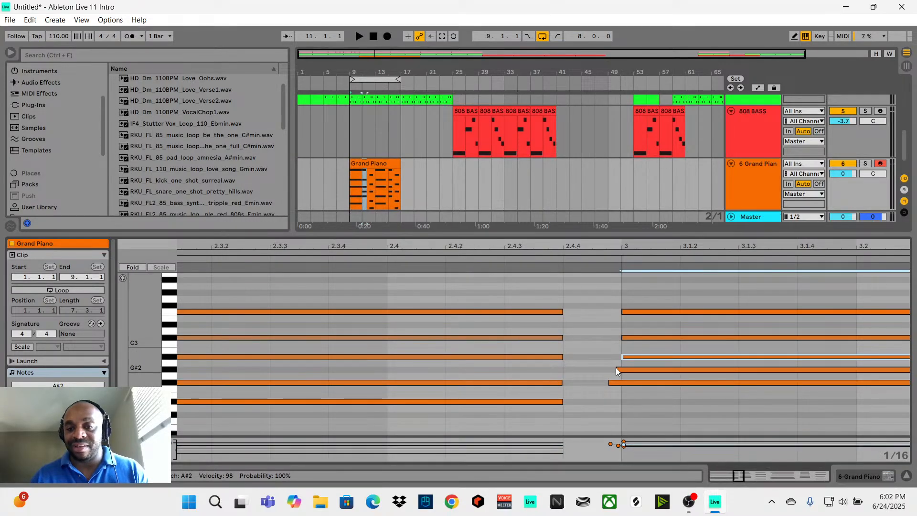
drag(617, 369, 622, 383)
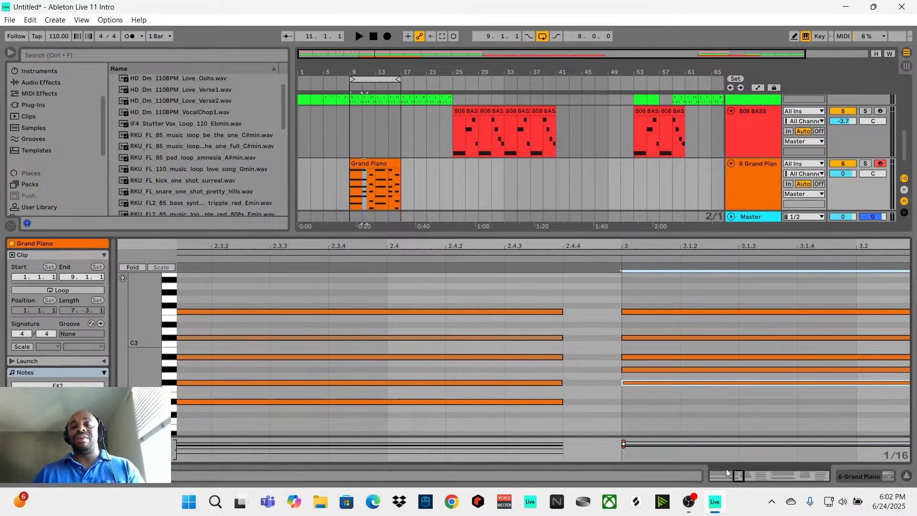
Lengthen the second chord's notes so all five end together at about 3.4.4, just before bar 4, and play back the result.
drag(739, 478, 737, 431)
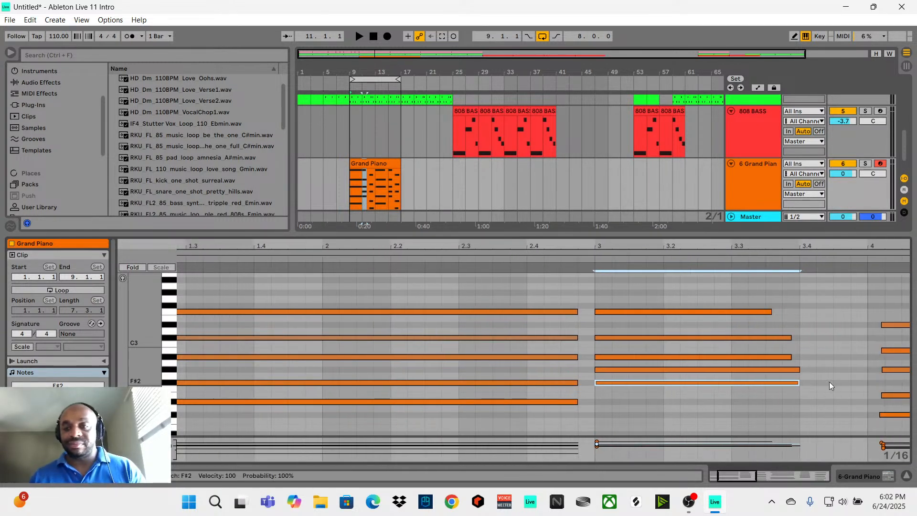
drag(771, 312, 830, 311)
drag(791, 338, 849, 338)
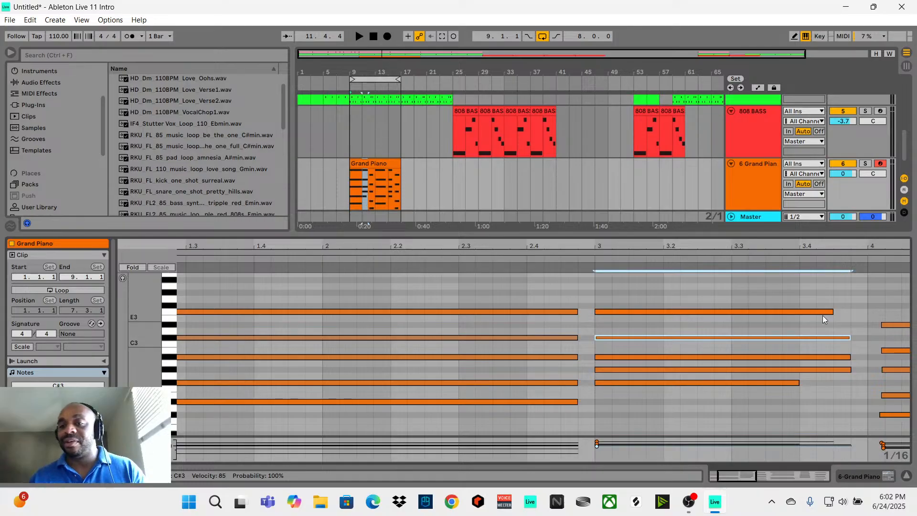
drag(833, 313, 850, 314)
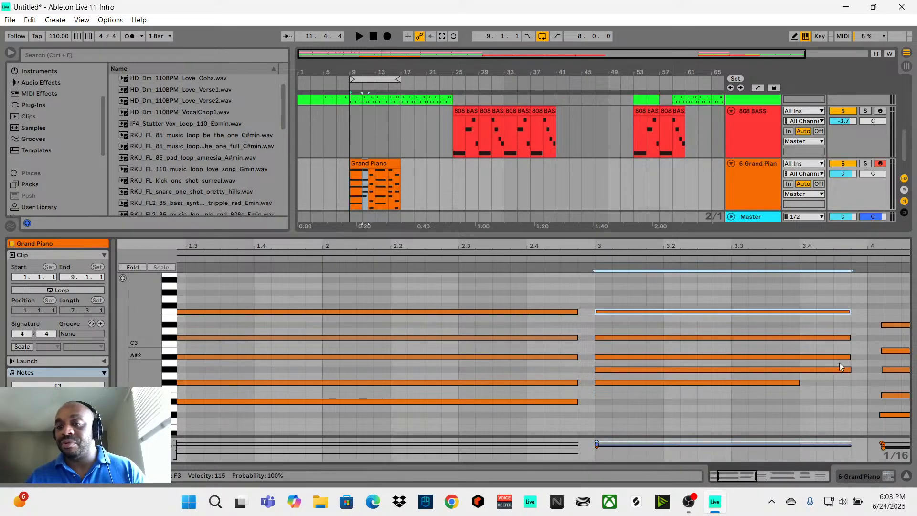
drag(800, 382, 852, 380)
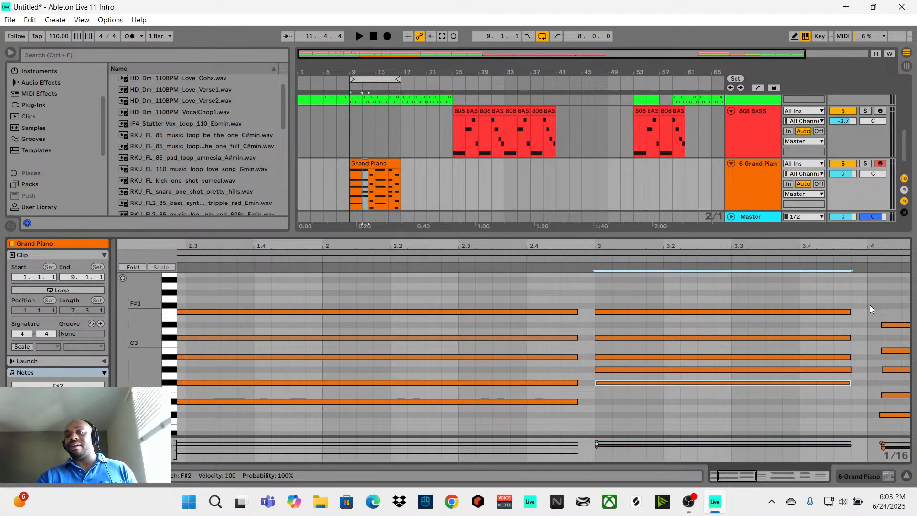
key(space)
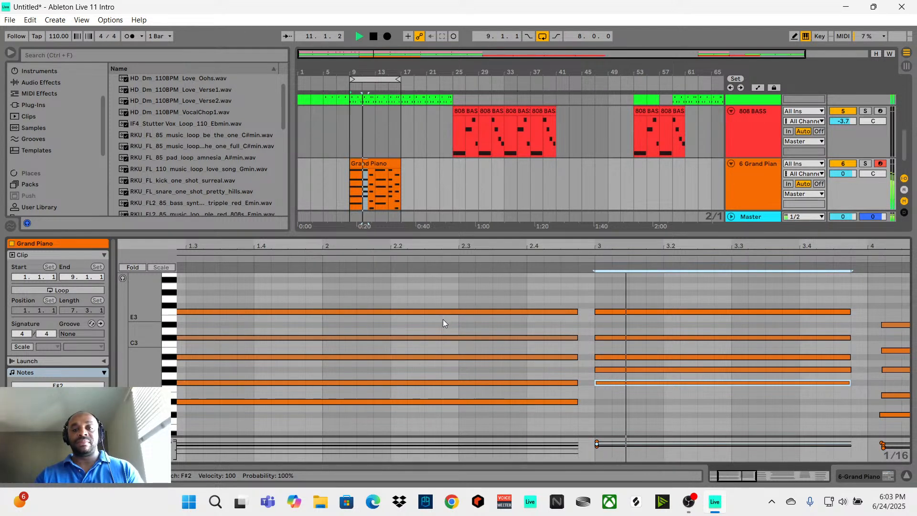
key(space)
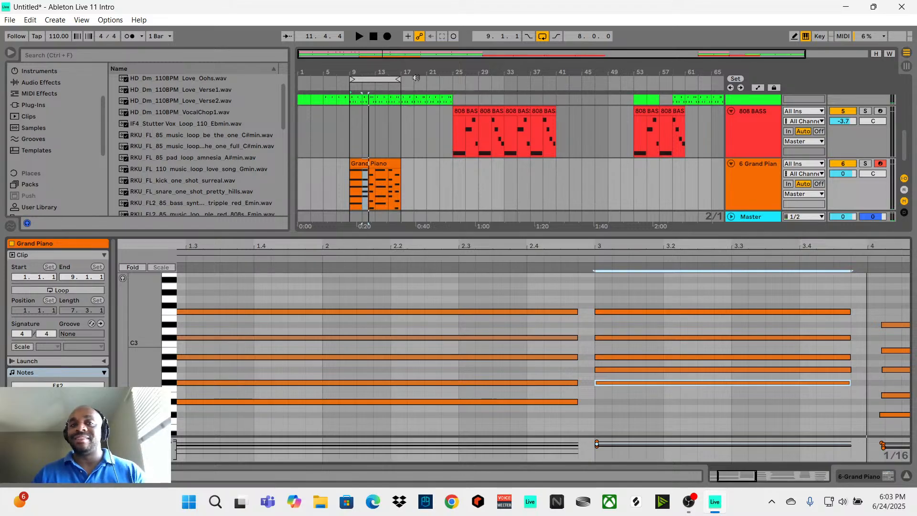
Move the third Grand Piano chord's five notes together so they start at bar 4.
drag(416, 68, 404, 67)
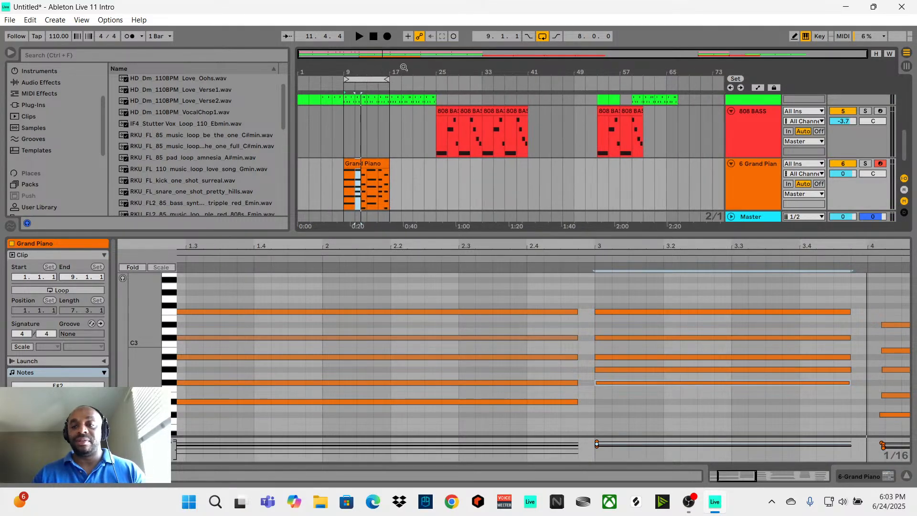
click(819, 445)
scroll(814, 335, right, 10)
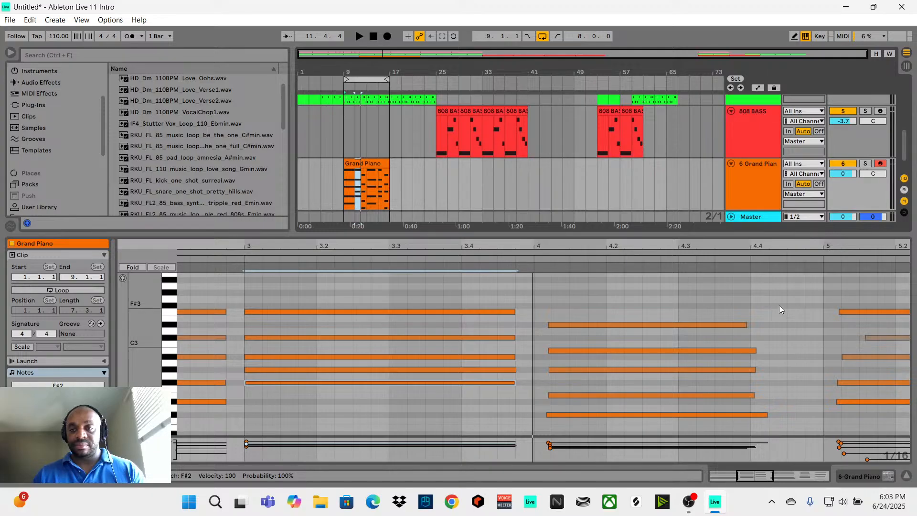
drag(780, 307, 596, 422)
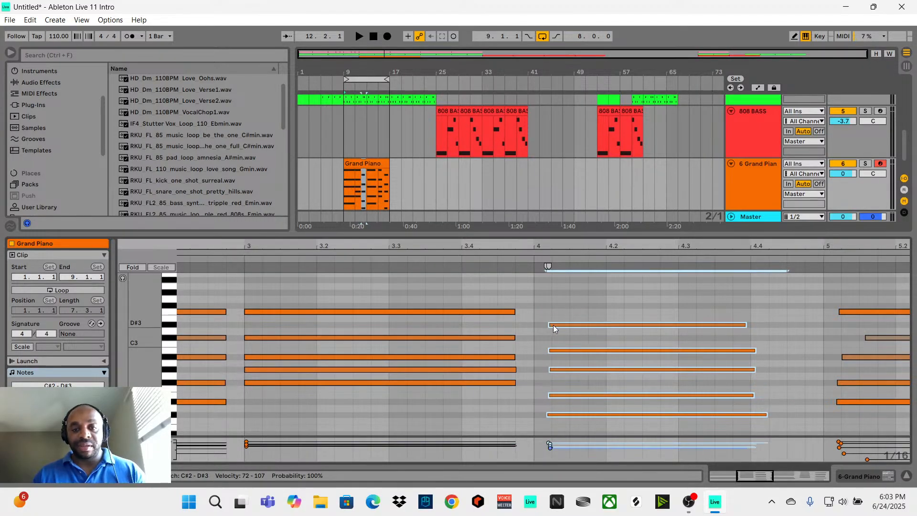
drag(553, 324, 537, 329)
click(763, 311)
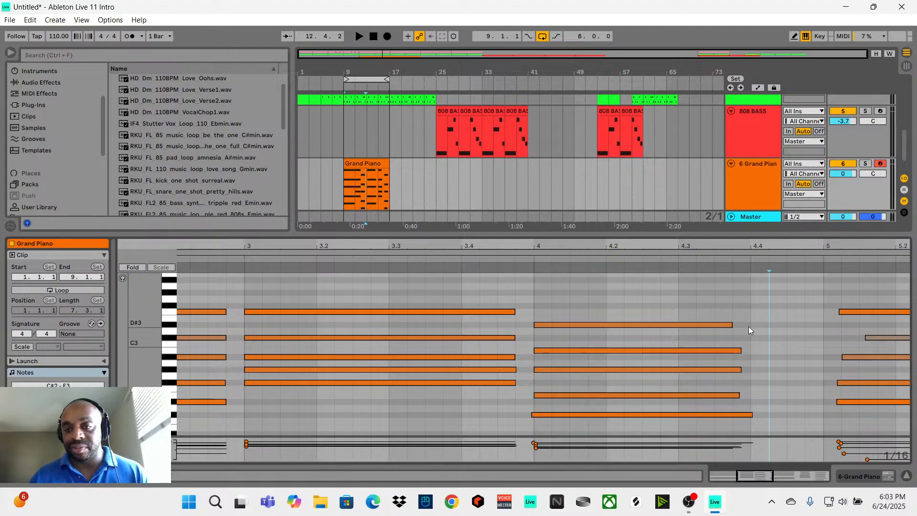
Lengthen the third chord's five notes to end at about 4.4.3 and align its lowest note's start to bar 4.
drag(730, 325, 786, 325)
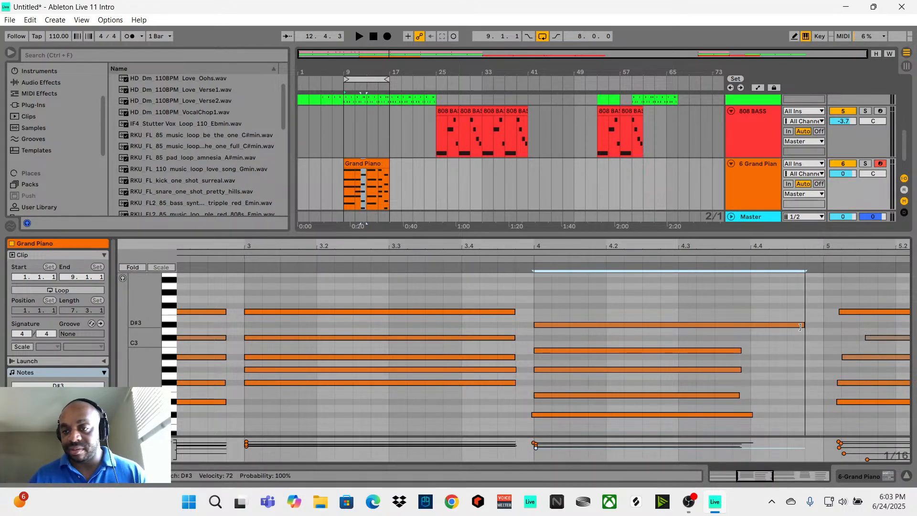
drag(740, 350, 786, 350)
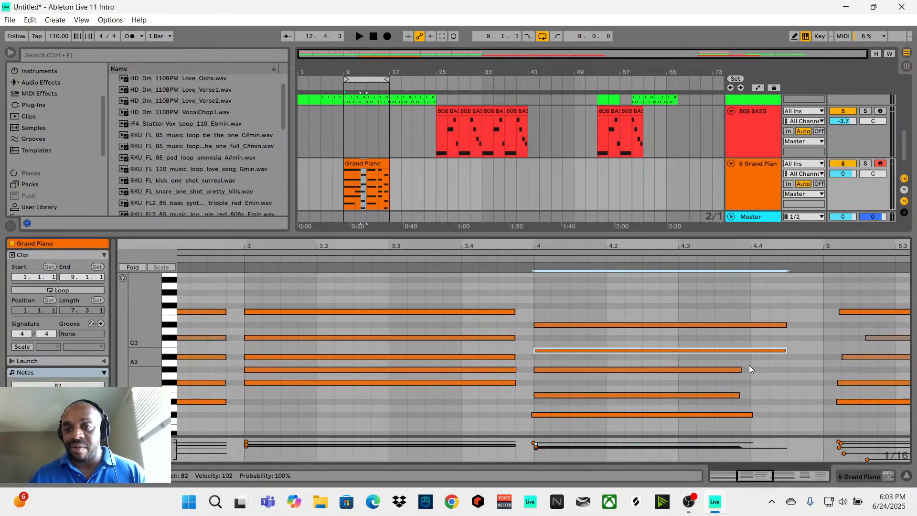
drag(741, 369, 786, 369)
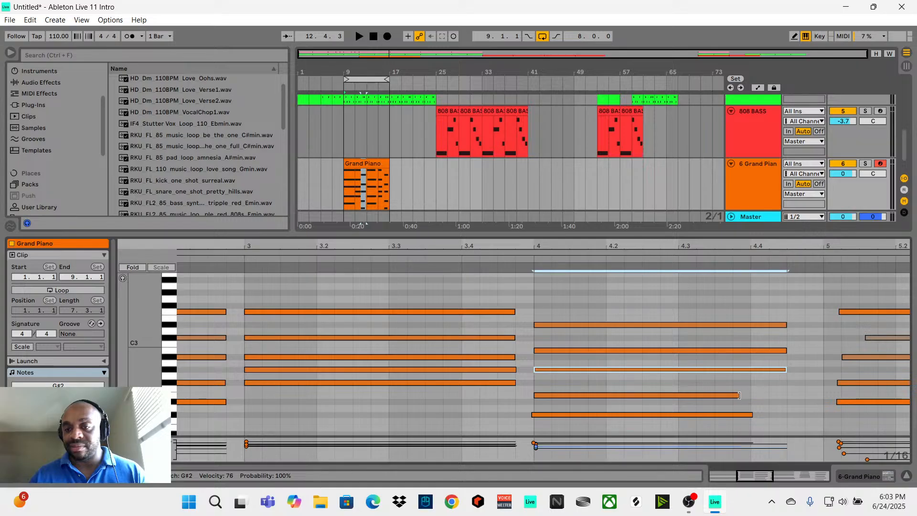
drag(738, 396, 786, 395)
click(753, 414)
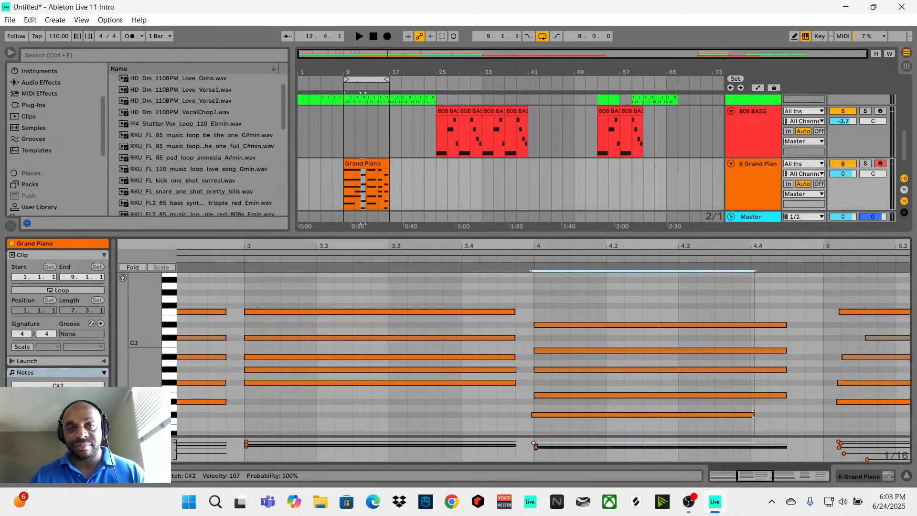
drag(753, 414, 792, 411)
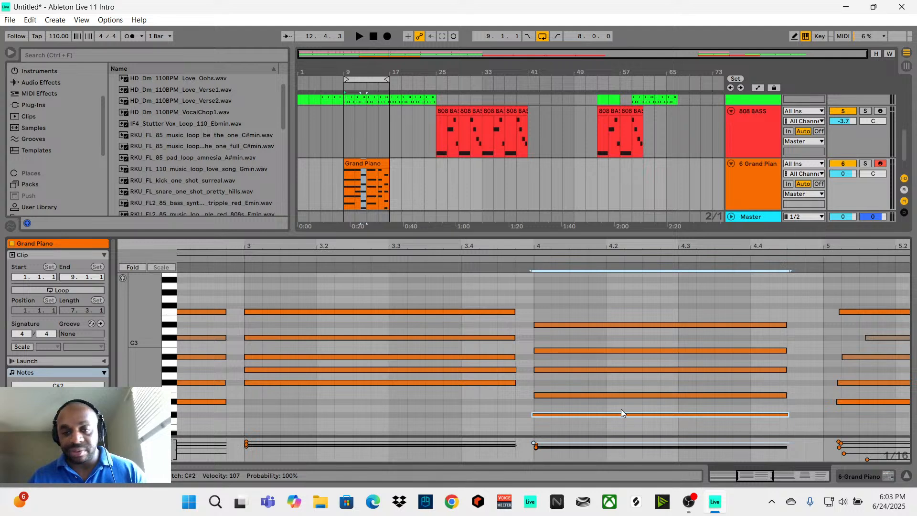
drag(532, 414, 538, 414)
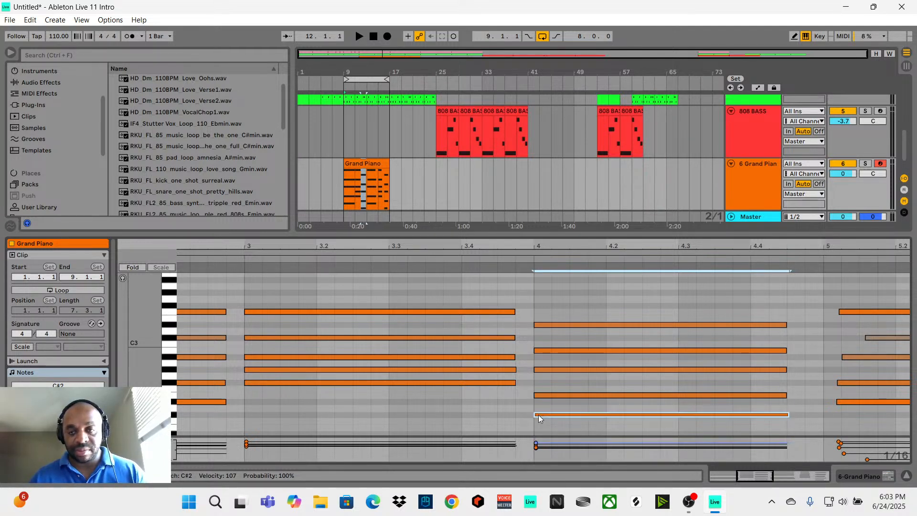
Shorten the Grand Piano clip to four bars, ending at bar 13 of the arrangement, and play it back.
drag(387, 163, 367, 163)
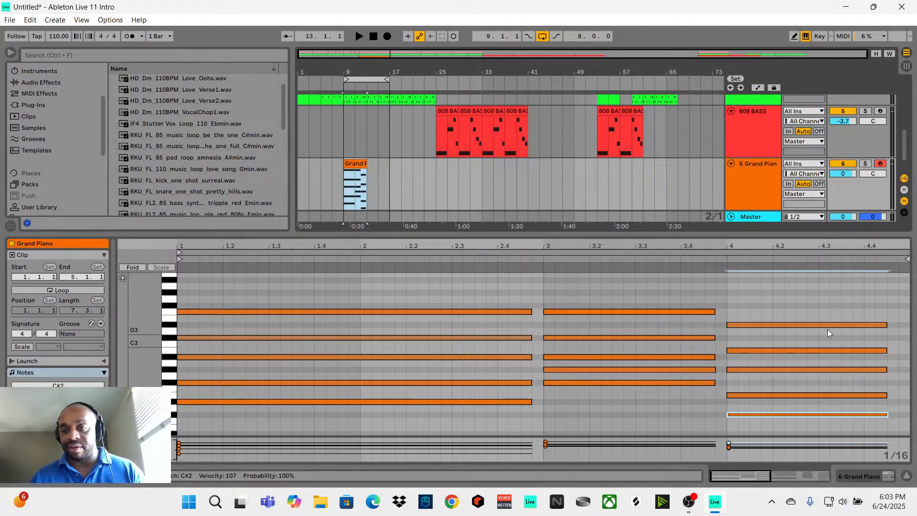
key(space)
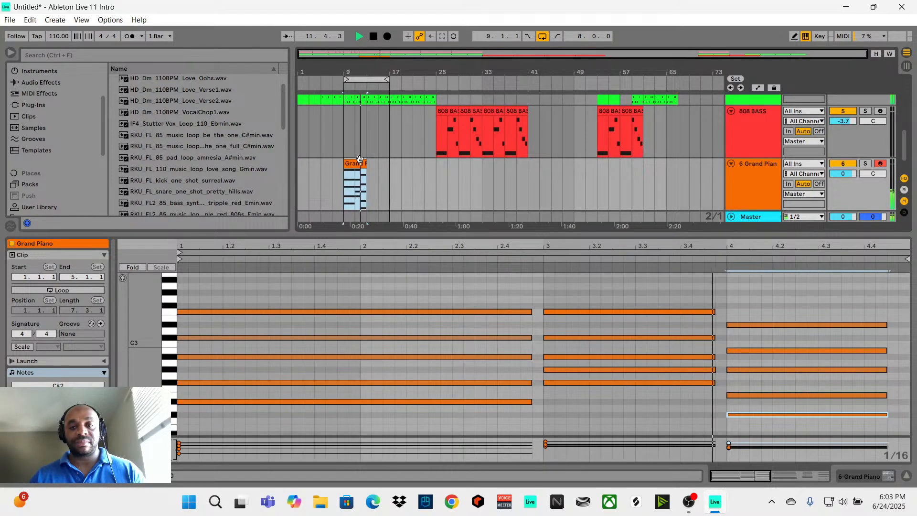
key(space)
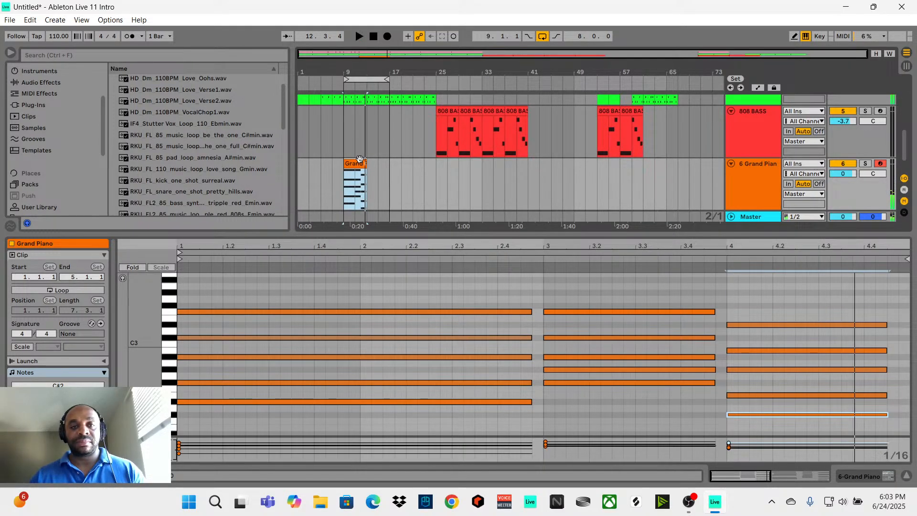
Duplicate the four-bar Grand Piano clip to fill bars 9 to 25, and place another pair of copies at bar 53.
key(ctrl+d)
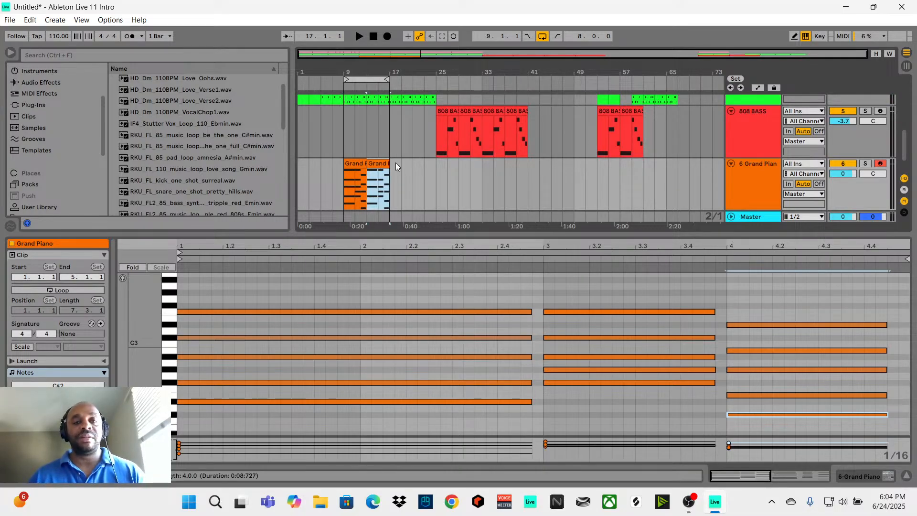
shift+click(346, 190)
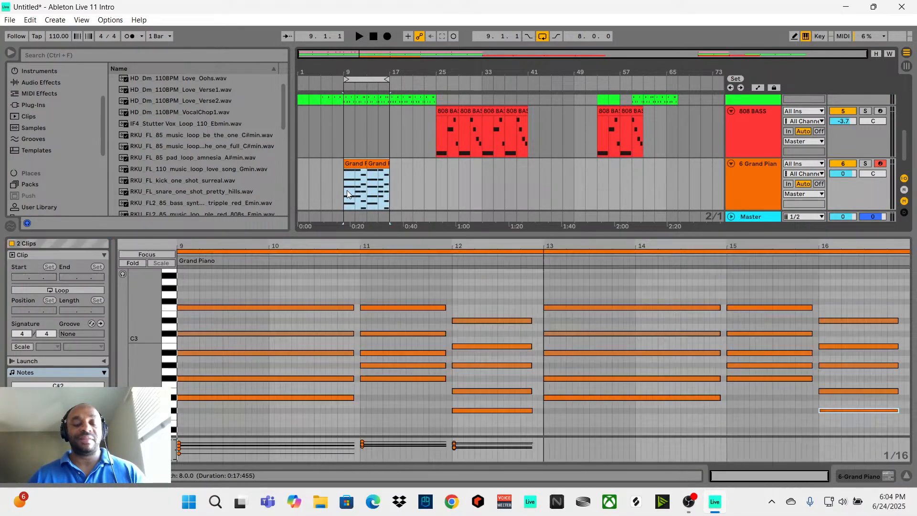
key(ctrl+d)
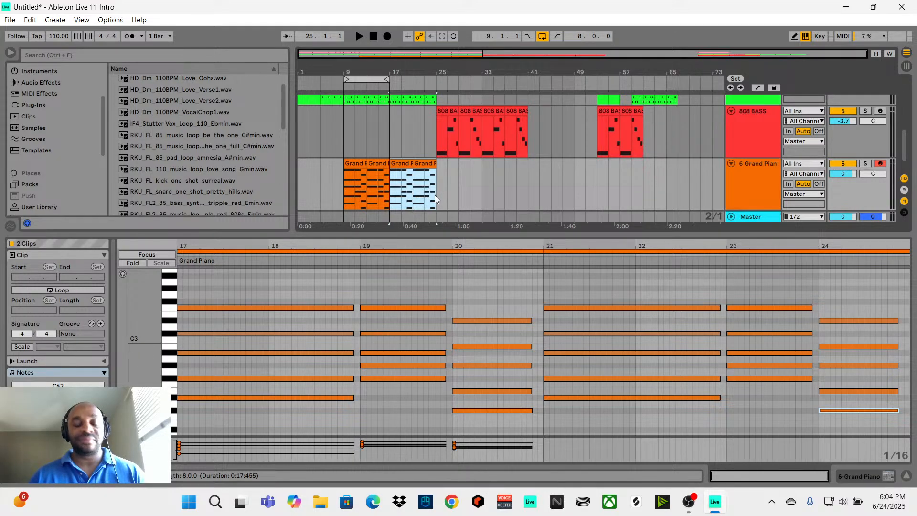
key(ctrl+d)
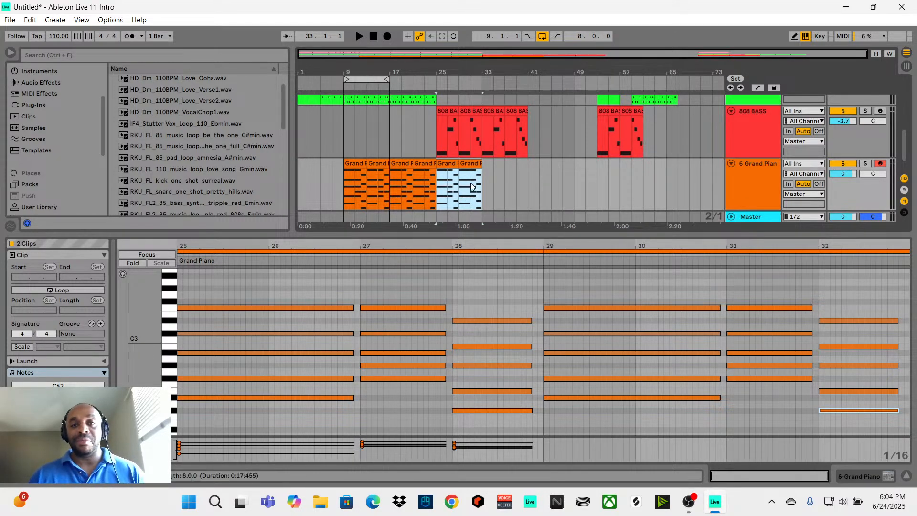
mouse_move(481, 188)
mouse_down()
mouse_move(440, 191)
mouse_move(629, 182)
mouse_move(600, 182)
mouse_move(603, 207)
mouse_move(637, 210)
mouse_move(667, 161)
mouse_move(663, 147)
mouse_up()
Move the drum, 808 bass and piano section at bars 53 to 65 to bar 81, and the leftover drum clip to bar 77.
scroll(606, 182, up, 4)
scroll(664, 147, up, 2)
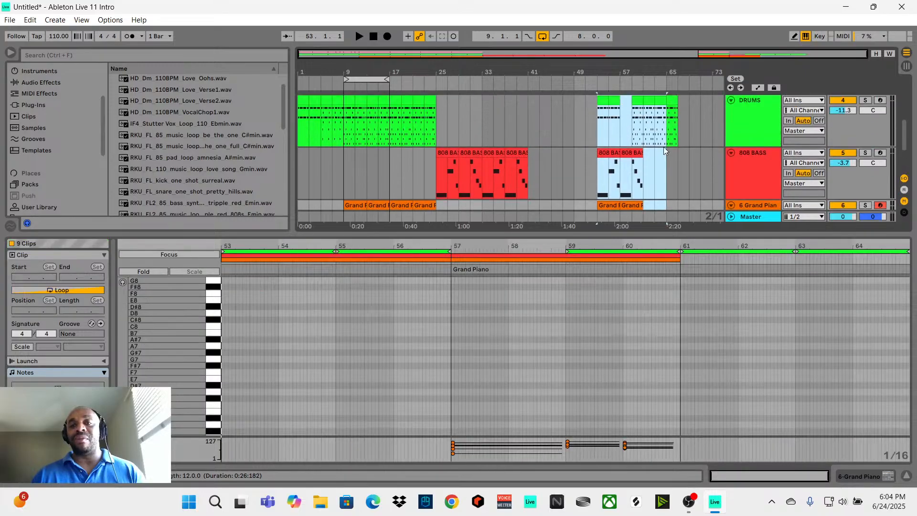
click(595, 116)
drag(595, 116, 669, 183)
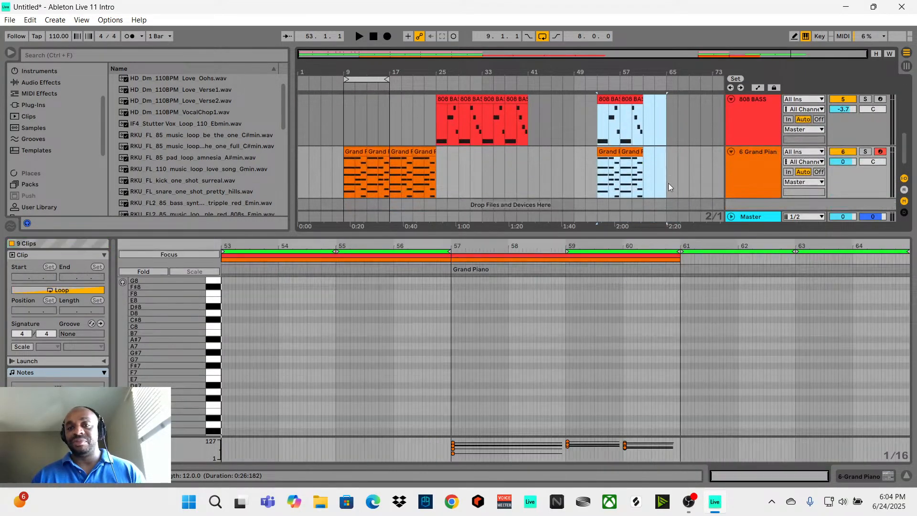
drag(607, 150, 680, 180)
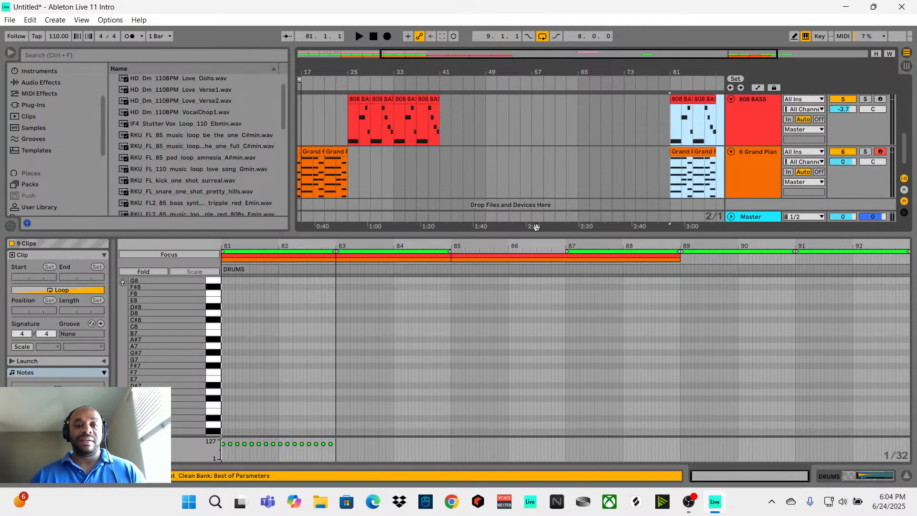
drag(536, 229, 536, 344)
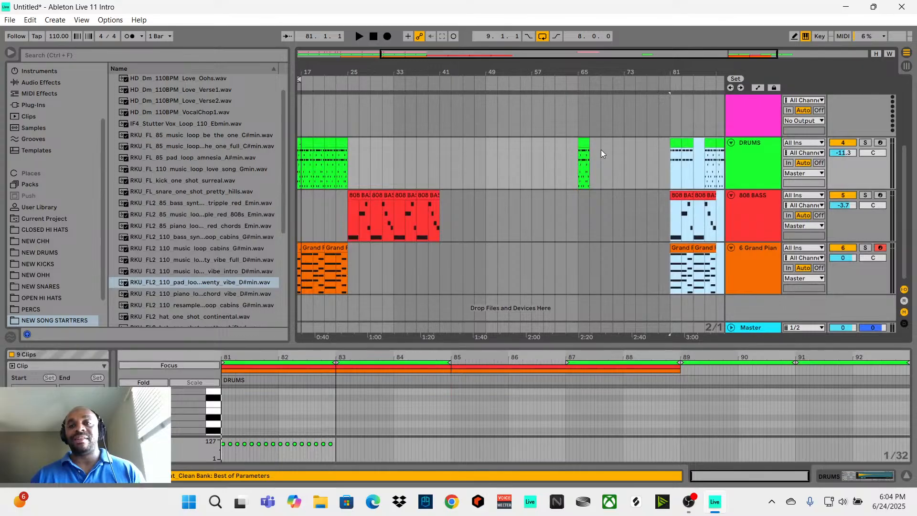
drag(585, 152, 653, 151)
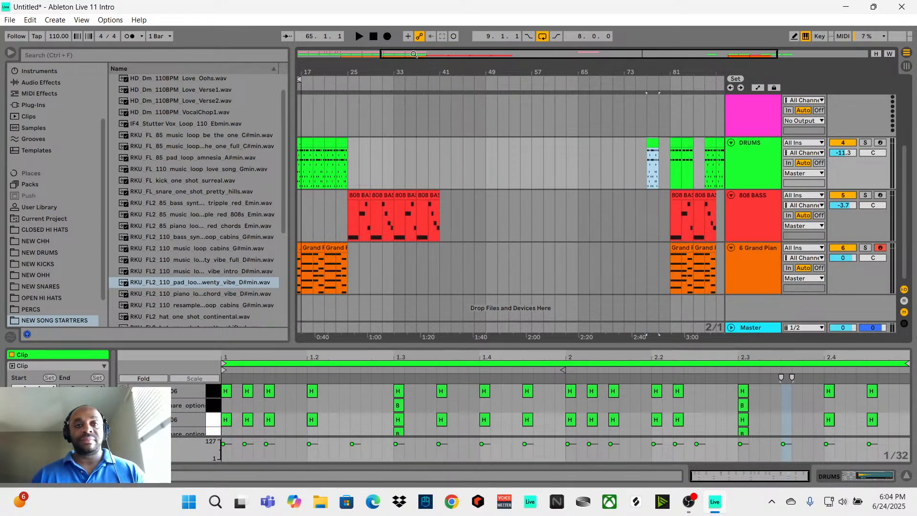
Move the four 808 bass clips from bar 25 to start at bar 9, under the drums.
drag(414, 54, 329, 54)
drag(528, 236, 432, 232)
drag(450, 195, 362, 197)
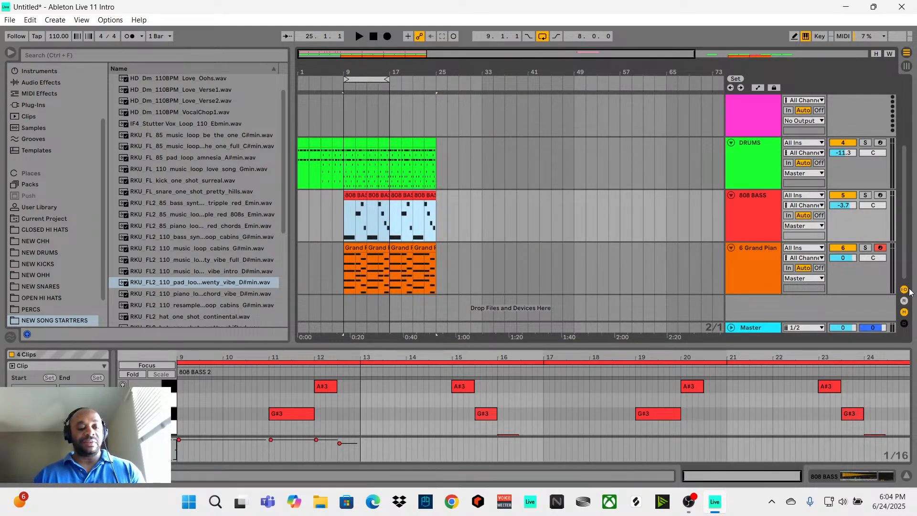
In the mixer, disarm the Grand Piano track and balance volumes during playback, setting Grand Piano to -3.7 and 808 BASS to -10.0.
key(Tab)
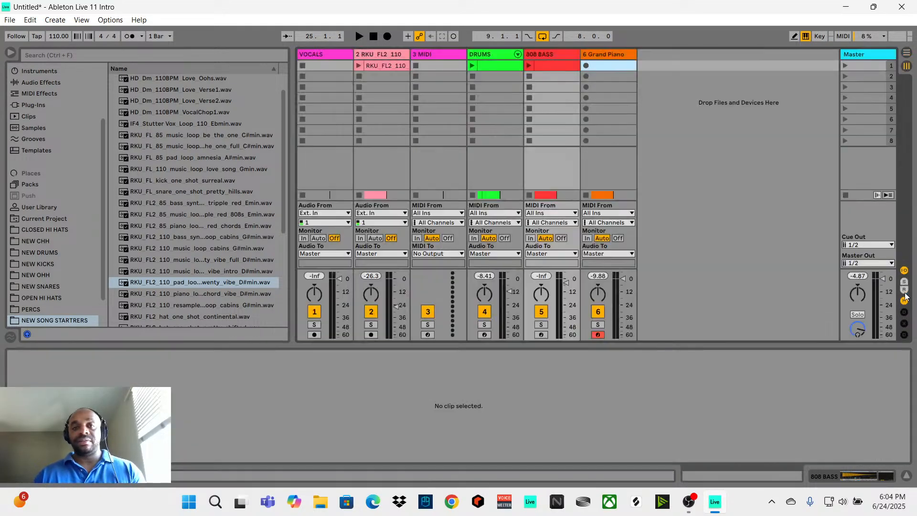
click(627, 281)
click(598, 335)
key(space)
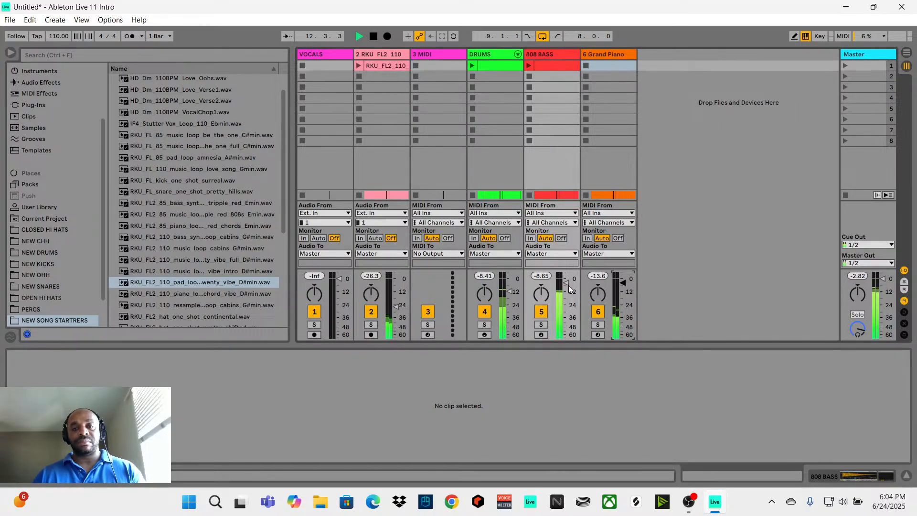
drag(568, 285, 568, 291)
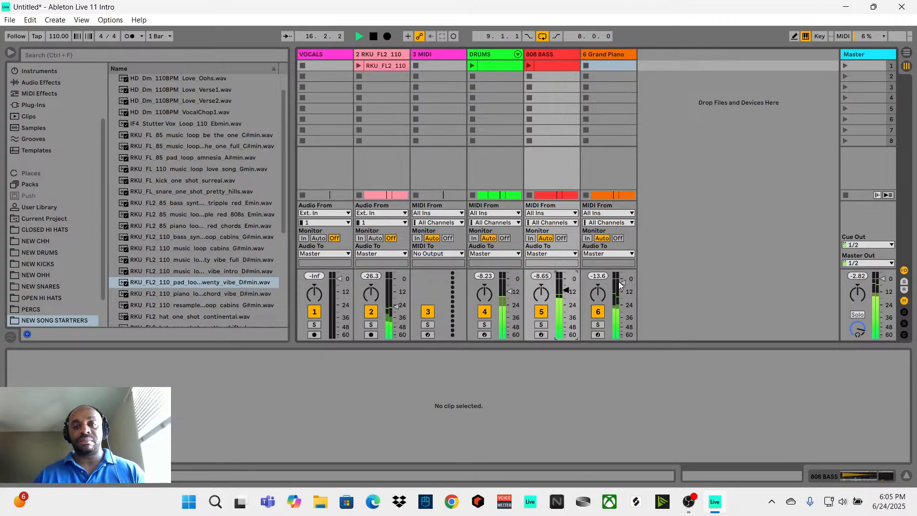
key(space)
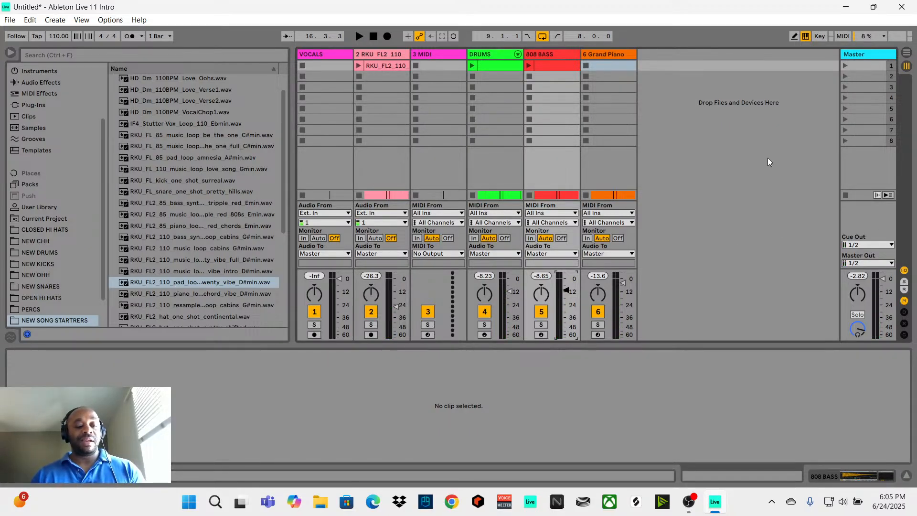
Duplicate the four Grand Piano clips from bars 9 to 25 and place the copies at bar 43.
key(Tab)
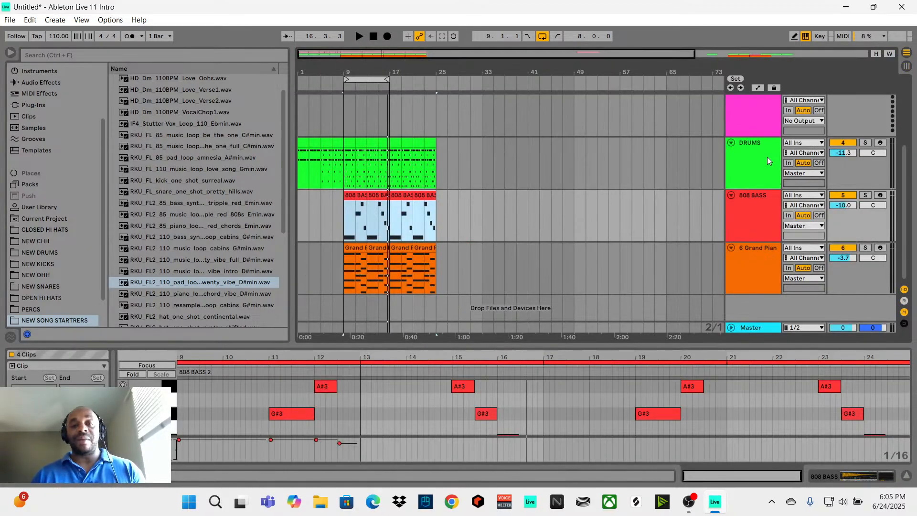
click(435, 282)
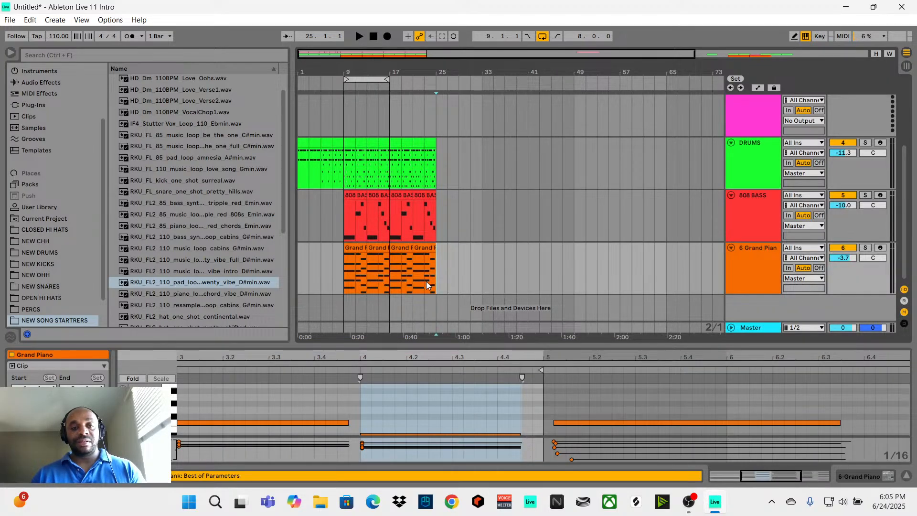
drag(435, 282, 341, 279)
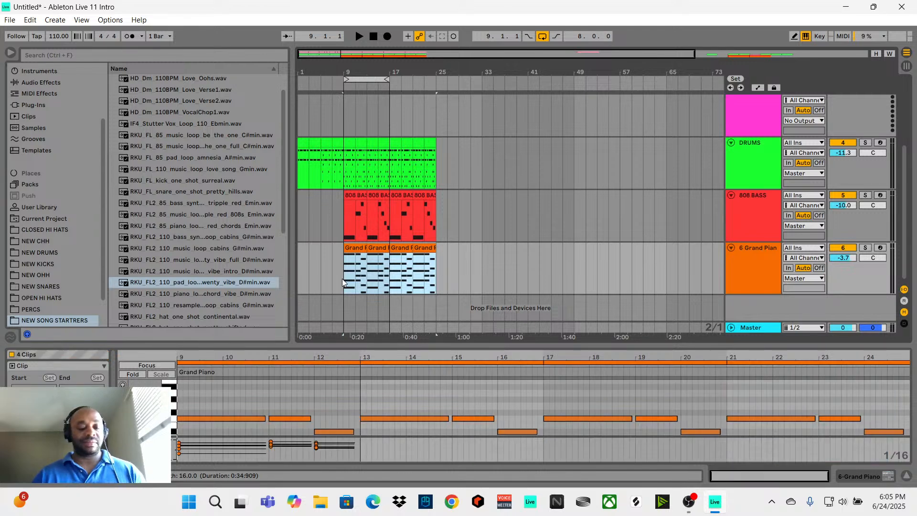
key(ctrl+d)
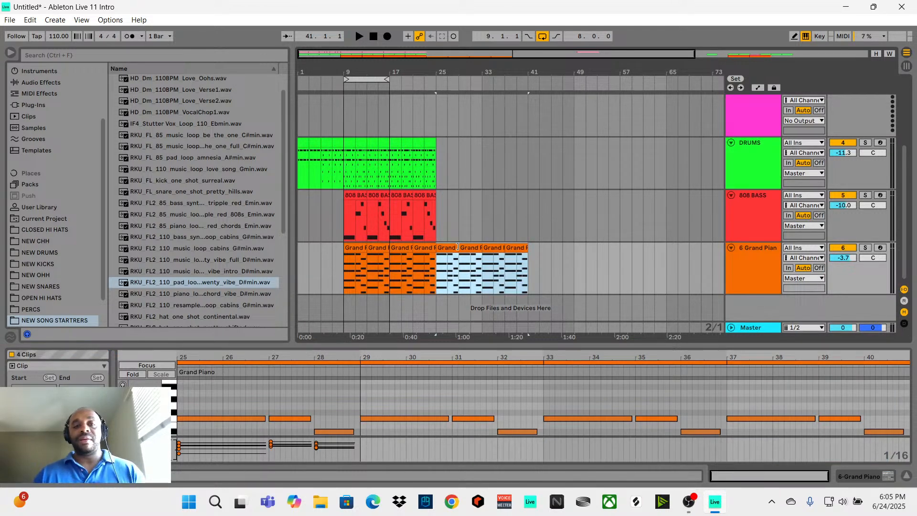
key(ctrl+d)
drag(543, 268, 549, 269)
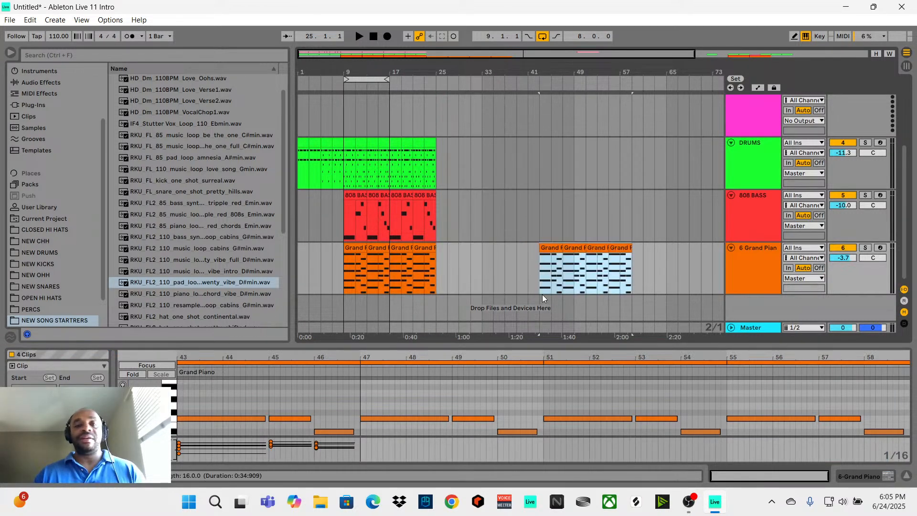
Move the empty MIDI track between the 808 BASS and Grand Piano tracks.
key(Tab)
click(433, 56)
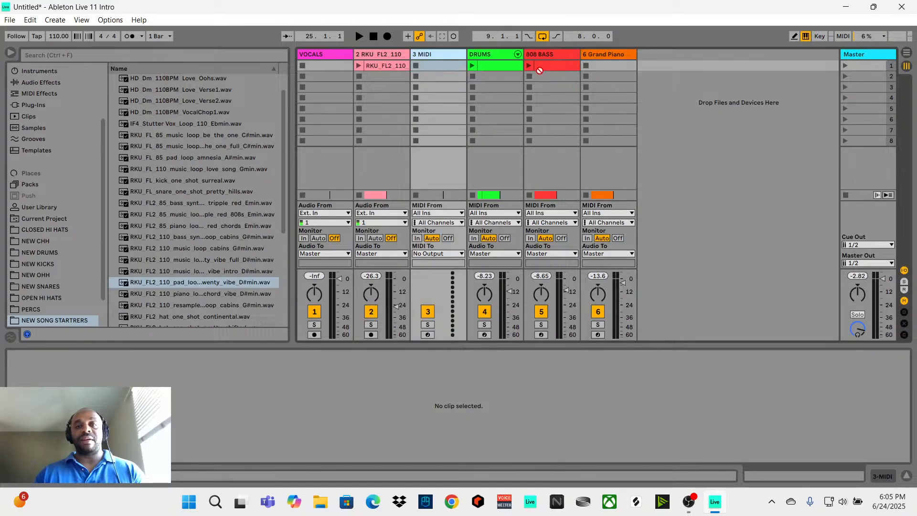
drag(578, 59, 580, 59)
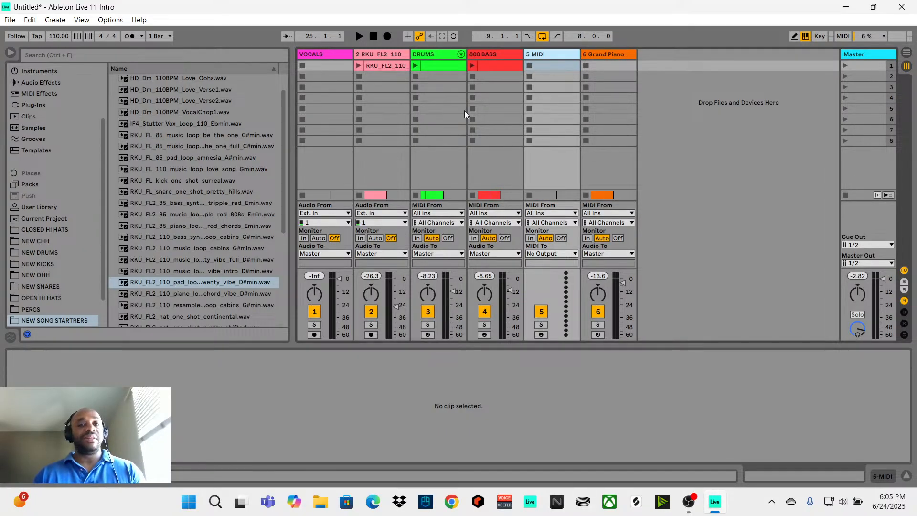
Load Reason Rack Plugin from Reason Studios onto the empty MIDI track and add a Europa Shapeshifting Synthesizer to its rack.
click(40, 106)
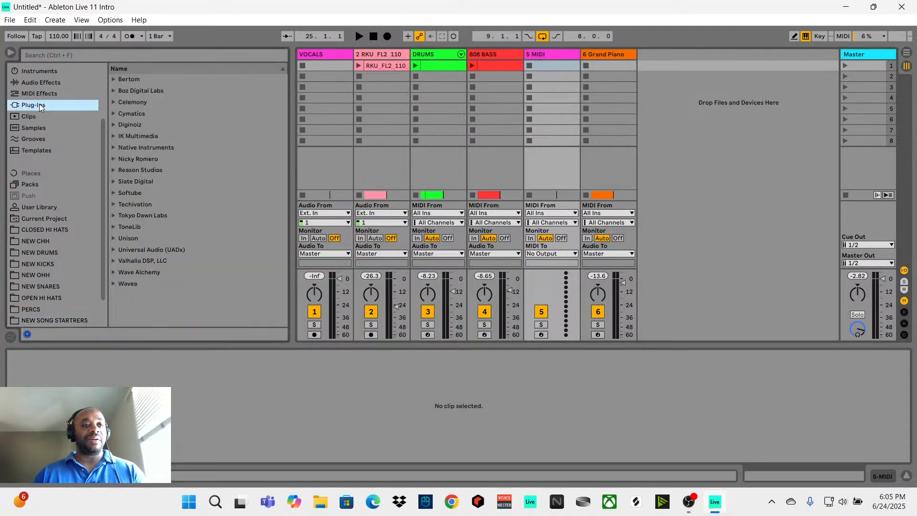
click(116, 172)
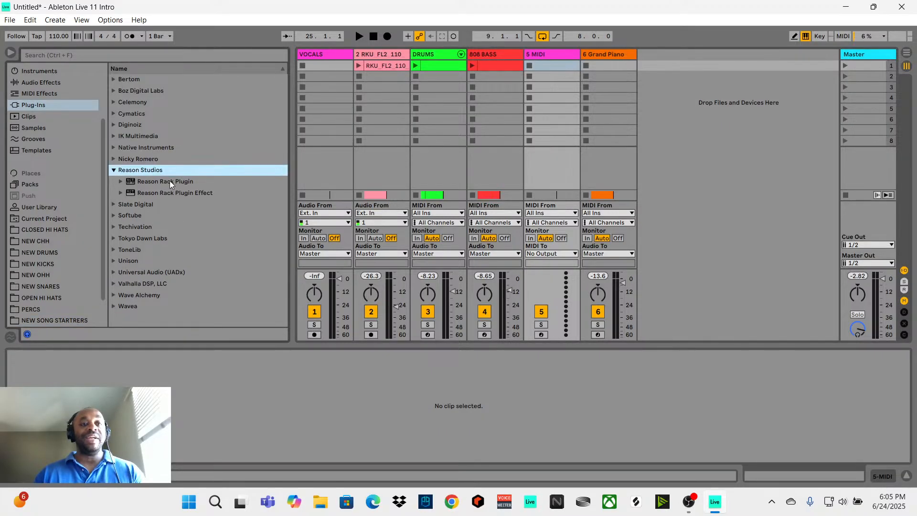
drag(183, 182, 548, 57)
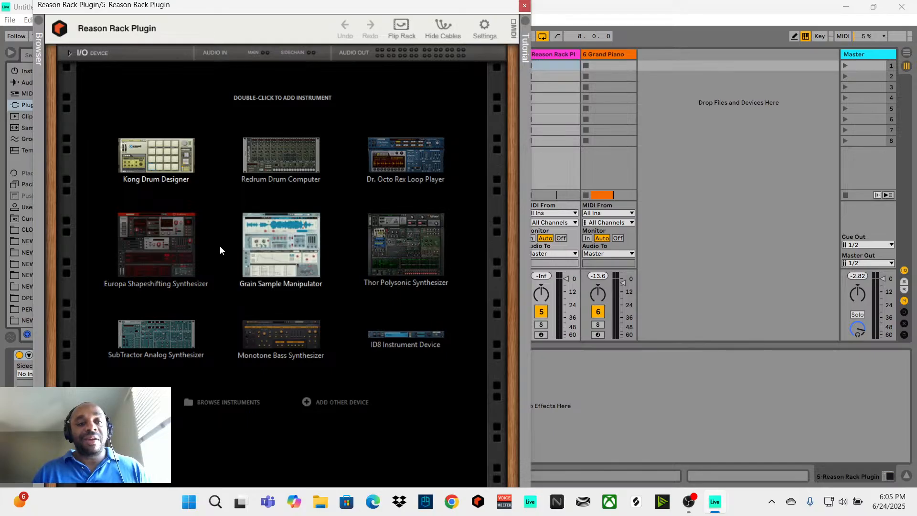
double_click(170, 232)
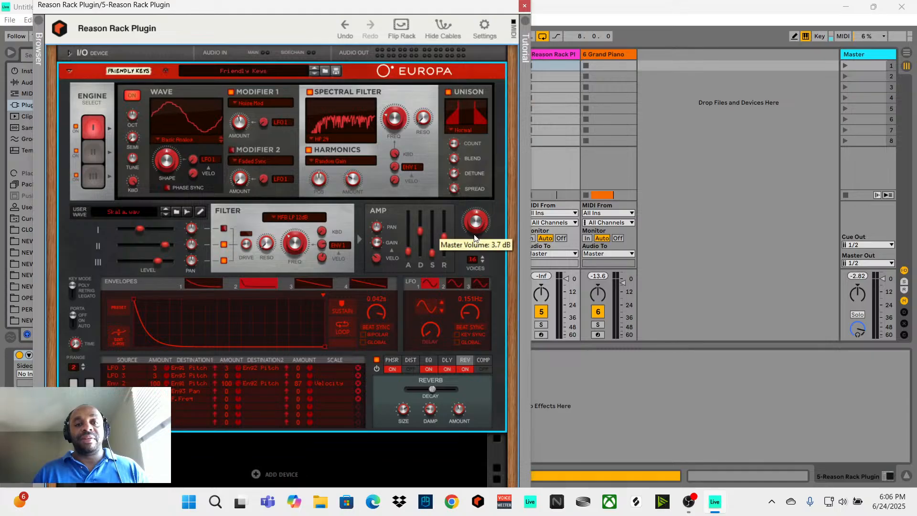
click(524, 6)
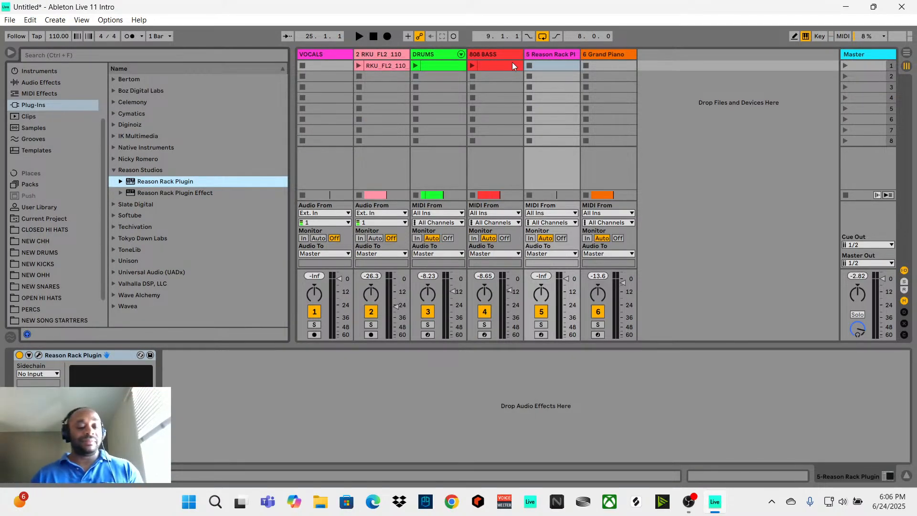
Move the four copied piano clips from bar 43 onto the Reason Rack Plugin track at bar 9, and set playback to start there.
key(Tab)
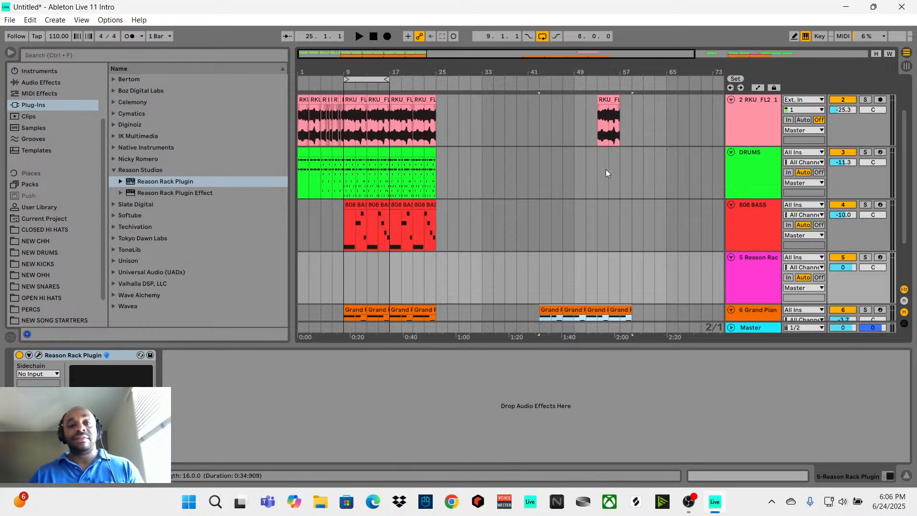
scroll(605, 169, down, 3)
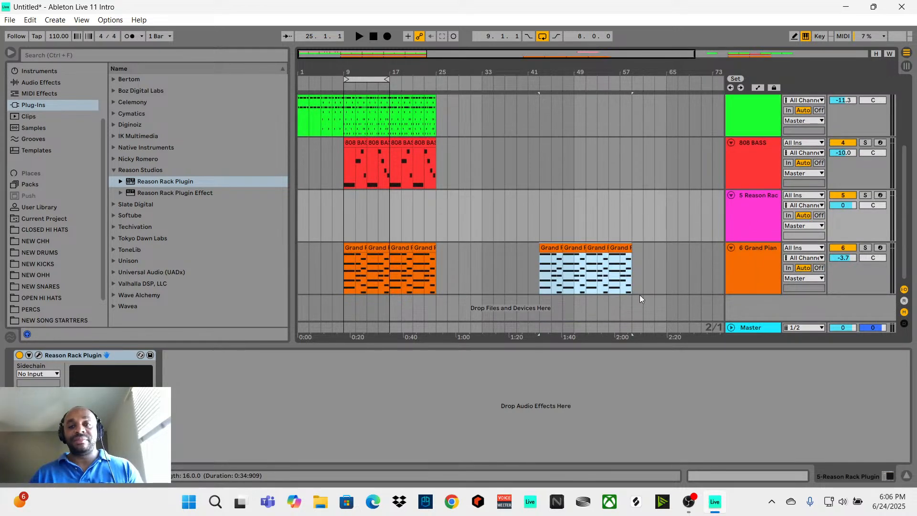
drag(632, 285, 353, 215)
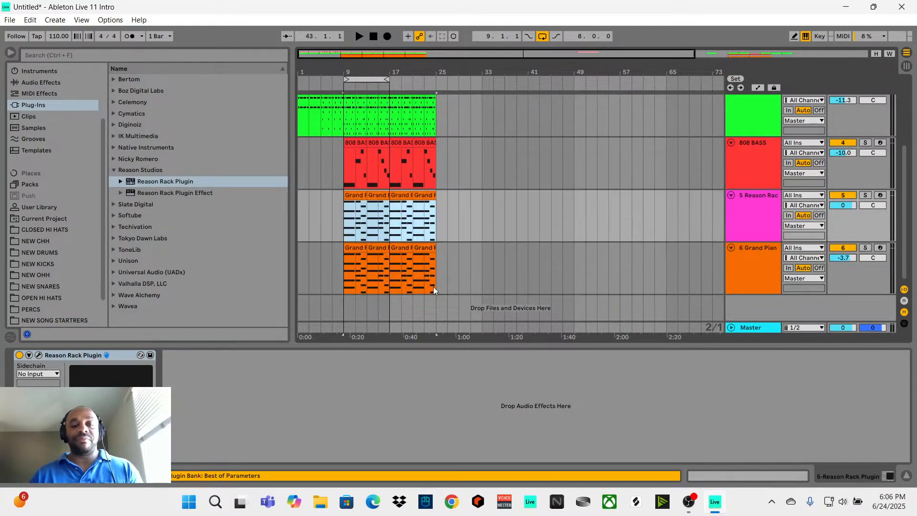
mouse_move(433, 277)
mouse_down()
mouse_move(352, 277)
mouse_move(432, 273)
mouse_up()
click(341, 273)
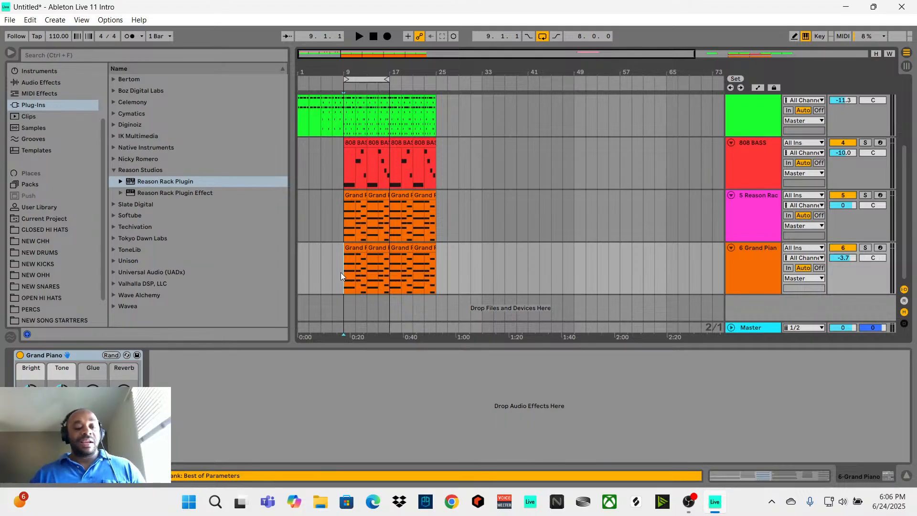
Mute the Grand Piano and pad loop tracks, and lower the Reason Rack Plugin track's volume slightly while auditioning from bar 9.
key(Tab)
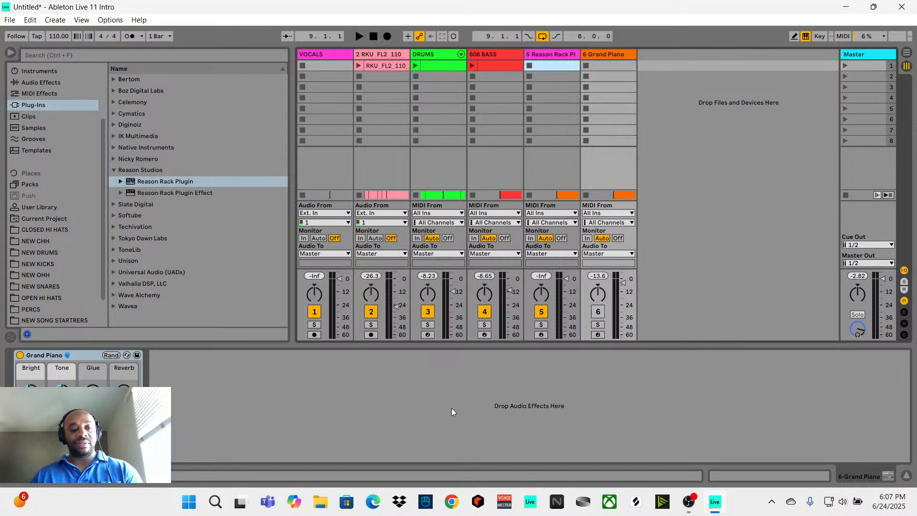
key(F2)
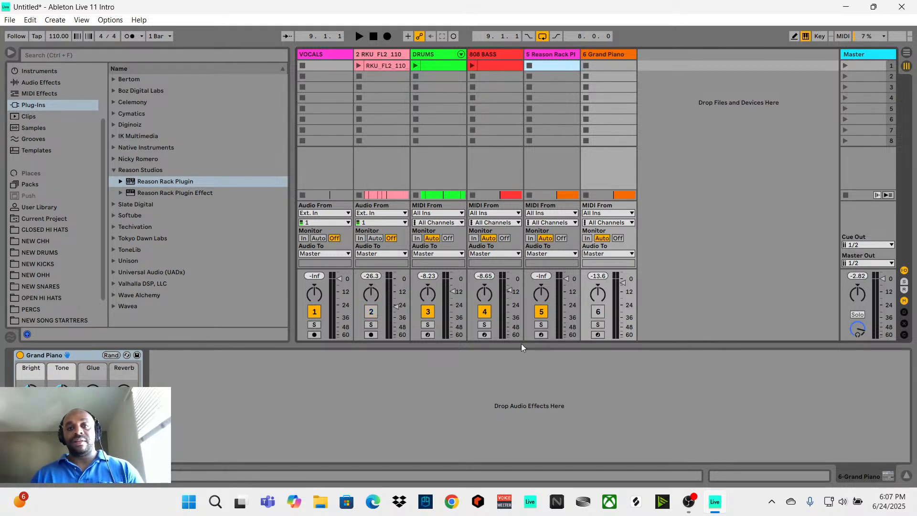
mouse_move(566, 279)
mouse_down()
mouse_move(565, 302)
mouse_move(569, 286)
mouse_up()
key(space)
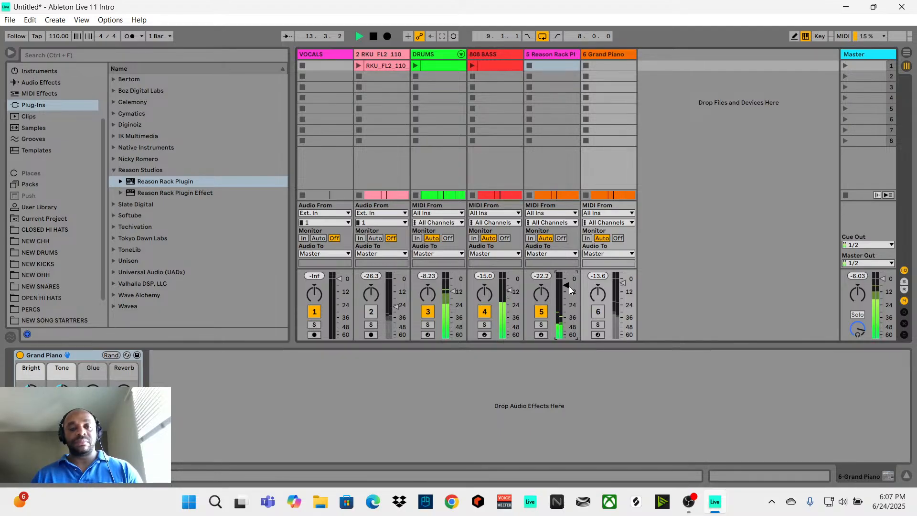
key(space)
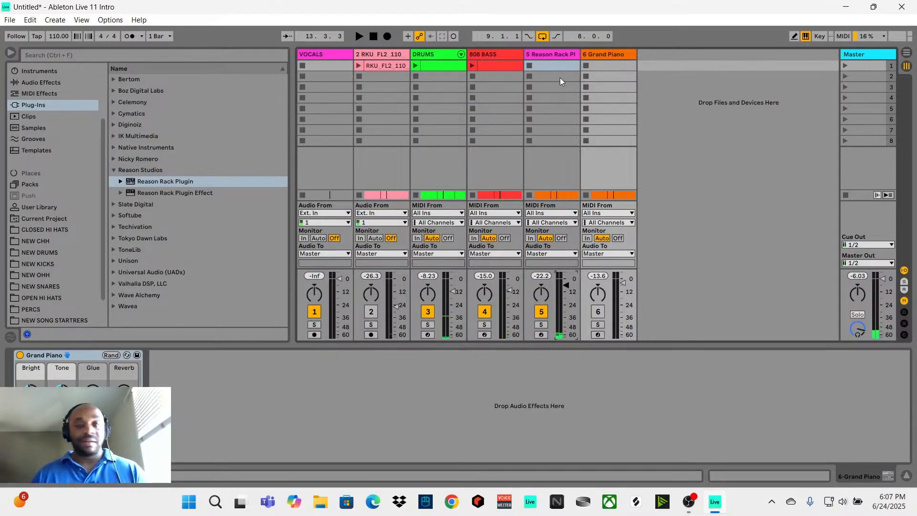
Reopen the Reason Rack Plugin on its track and open the patch browser for the Europa synth.
click(546, 53)
click(41, 354)
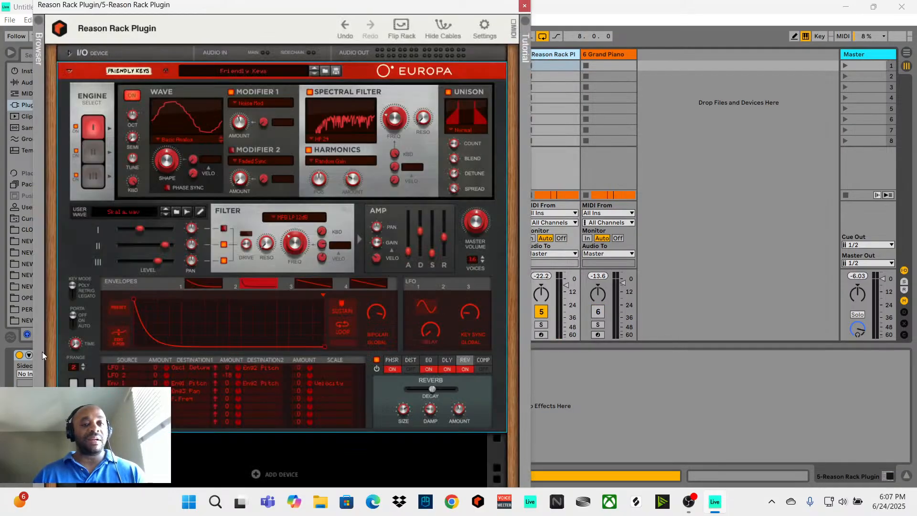
click(325, 71)
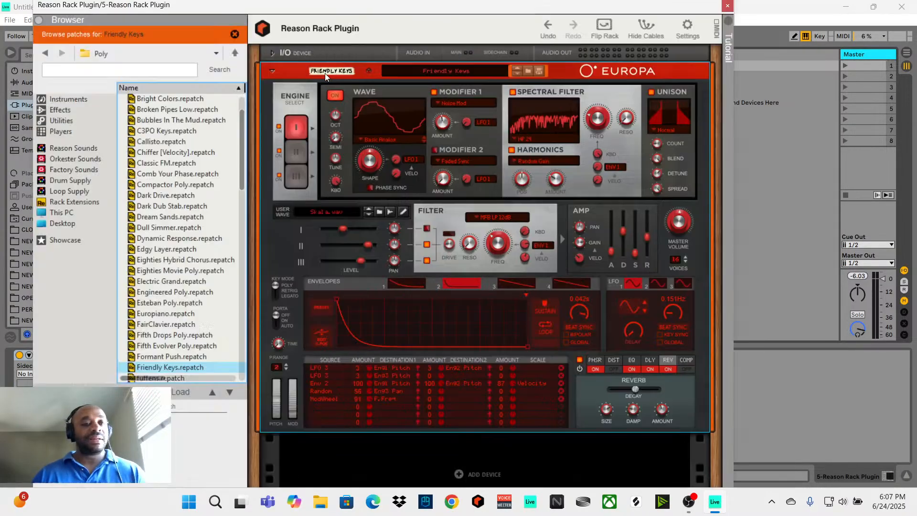
Load the Formant Push patch into the Europa synthesizer and adjust its master volume.
scroll(214, 324, down, 4)
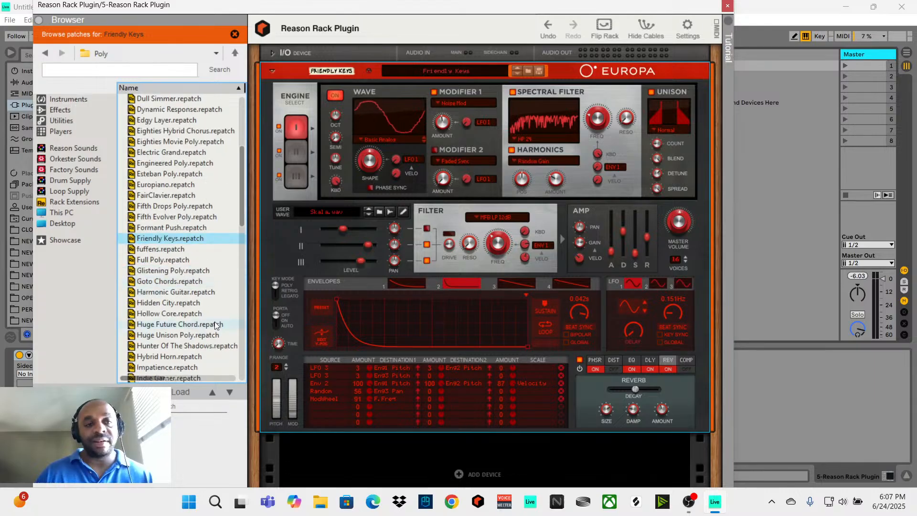
click(194, 229)
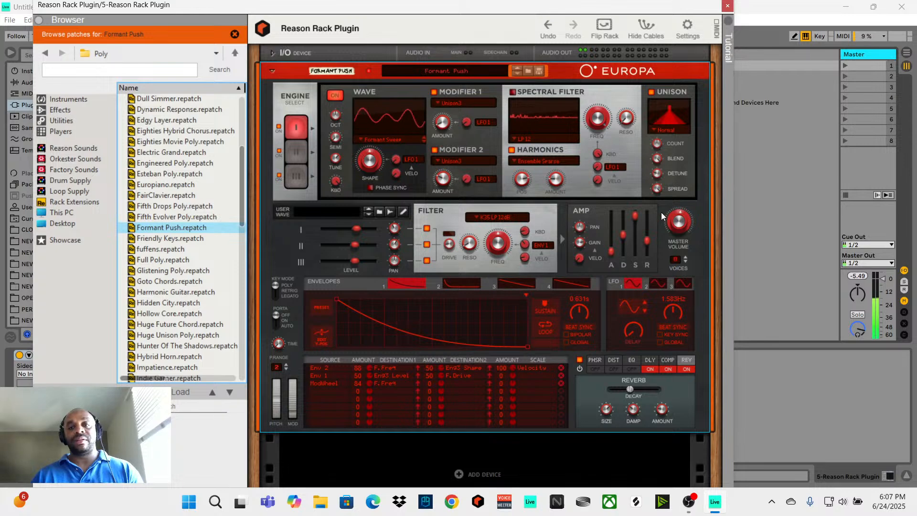
drag(679, 220, 681, 230)
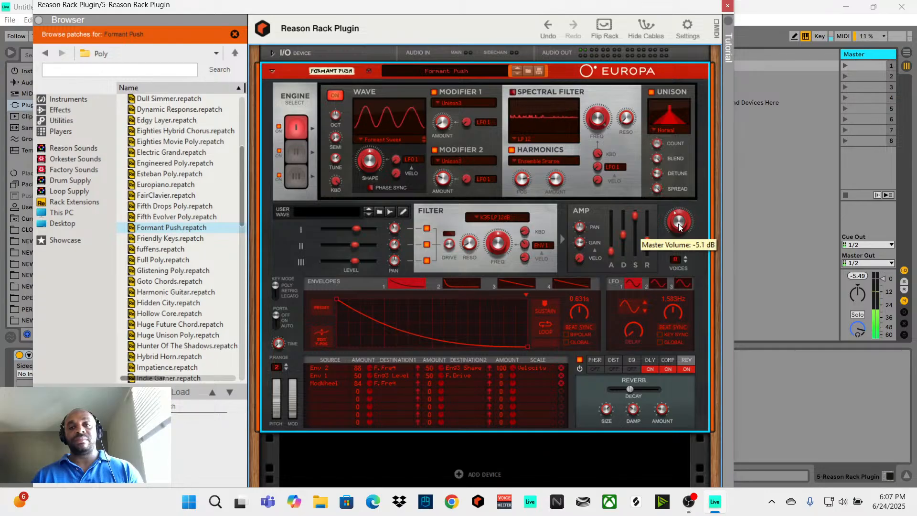
drag(681, 229, 674, 209)
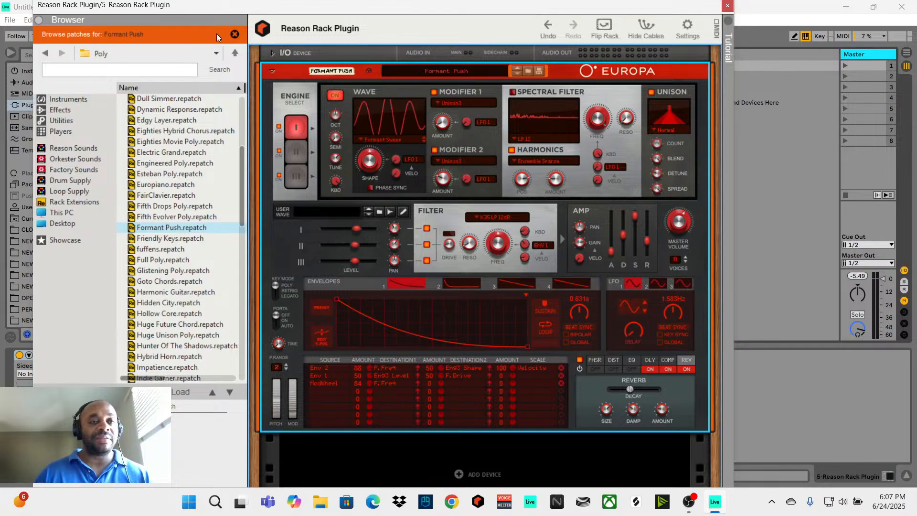
Add a Synchronous Effect Modulator from the effects devices to the rack below Europa.
click(236, 35)
click(72, 98)
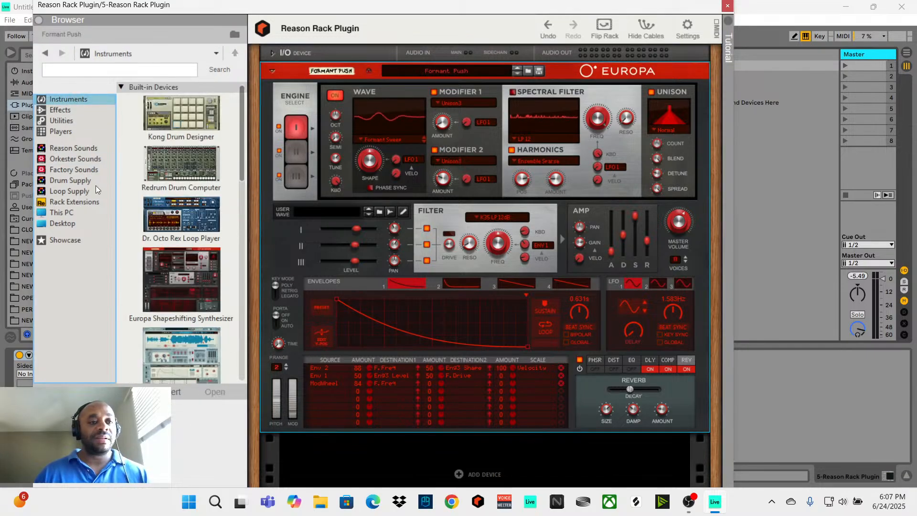
click(70, 110)
scroll(169, 240, down, 15)
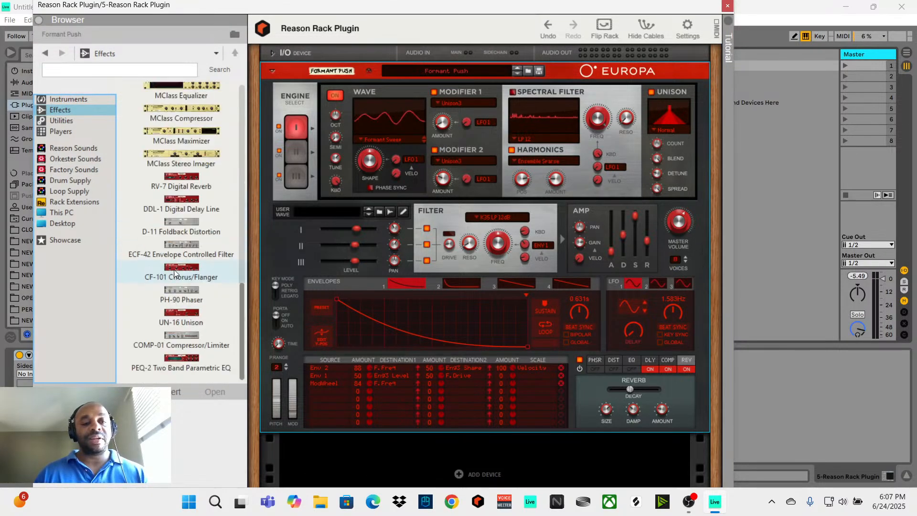
scroll(179, 272, down, 8)
scroll(180, 244, up, 3)
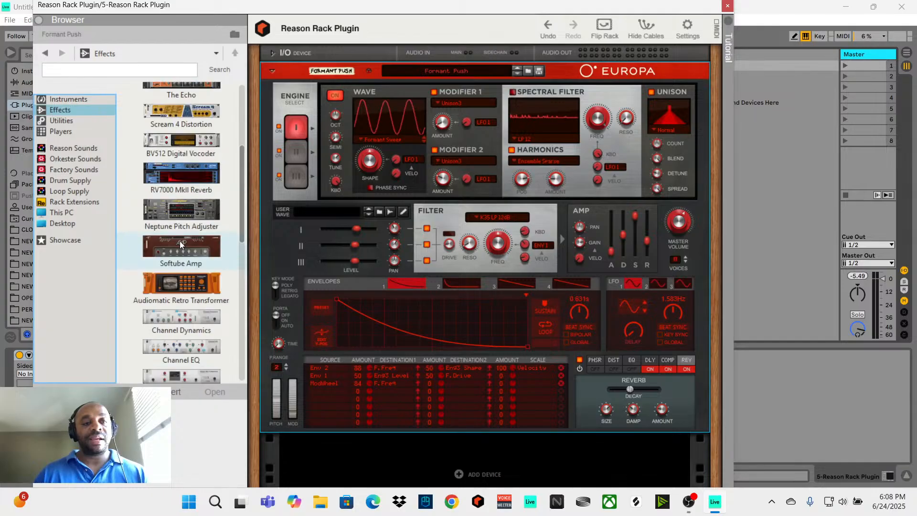
scroll(180, 245, down, 5)
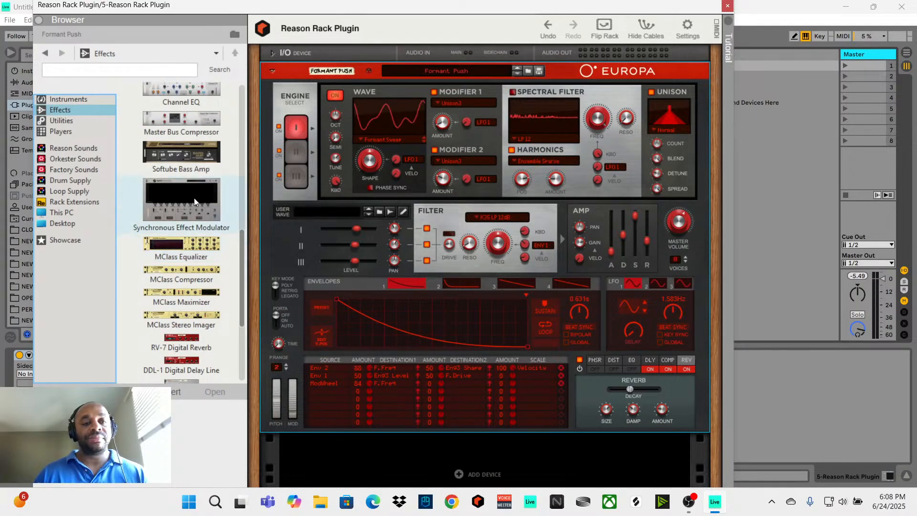
drag(194, 198, 453, 445)
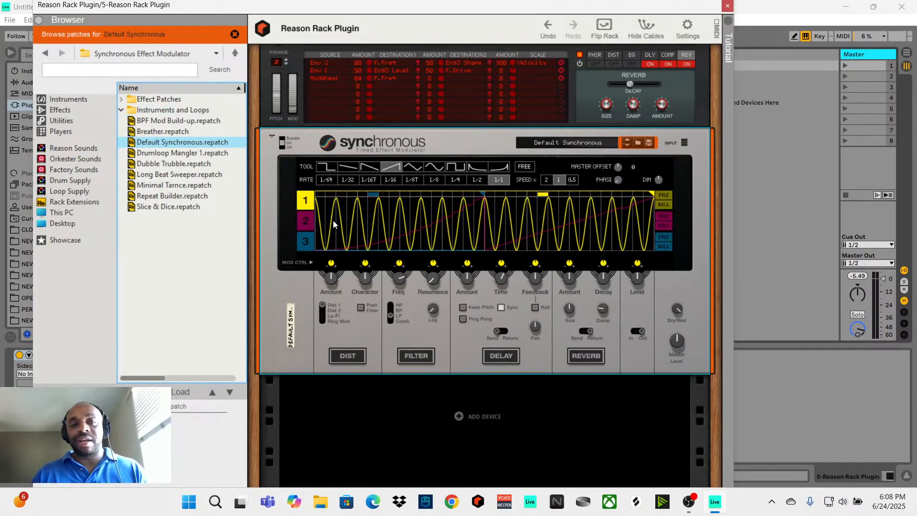
Try redrawing Synchronous modulation curves 1 and 2, undoing each change.
mouse_move(334, 221)
mouse_down()
mouse_move(421, 209)
mouse_move(694, 218)
mouse_move(420, 196)
mouse_up()
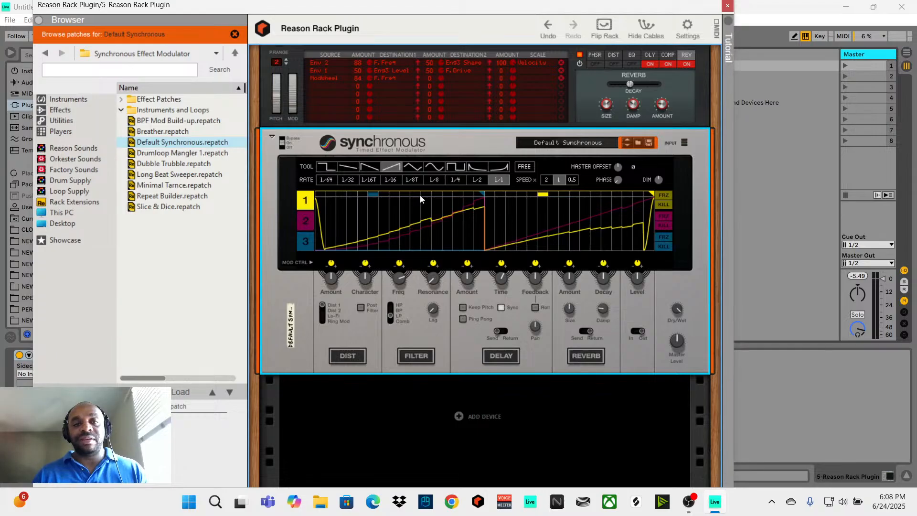
key(ctrl+z)
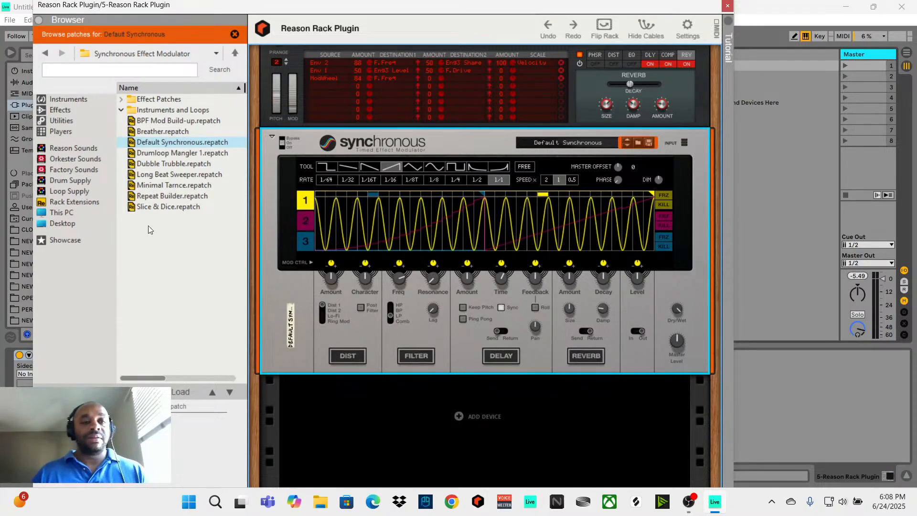
click(310, 221)
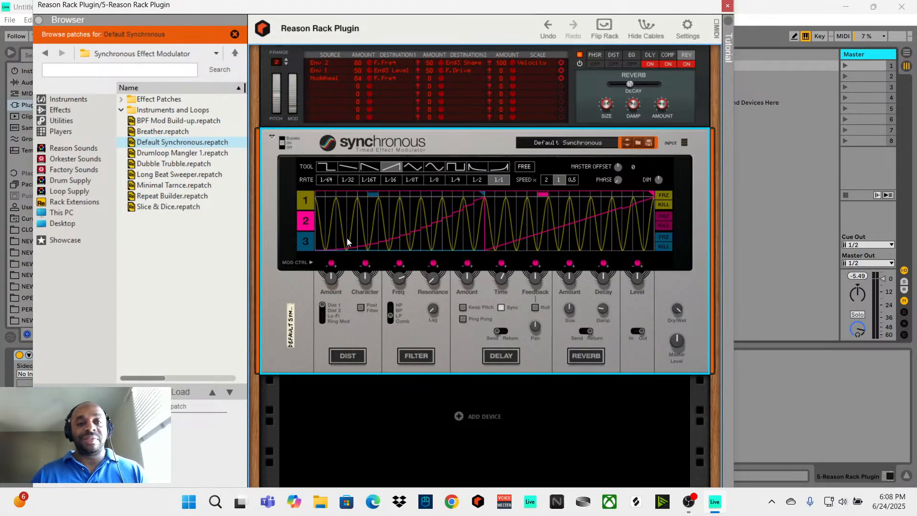
mouse_move(346, 242)
mouse_down()
mouse_move(435, 216)
mouse_move(549, 232)
mouse_move(507, 243)
mouse_move(626, 242)
mouse_move(342, 194)
mouse_up()
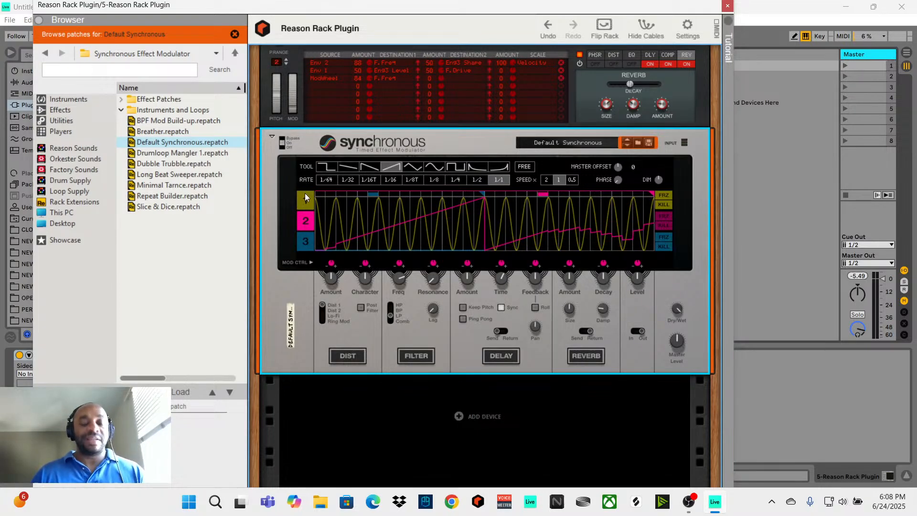
key(ctrl+z)
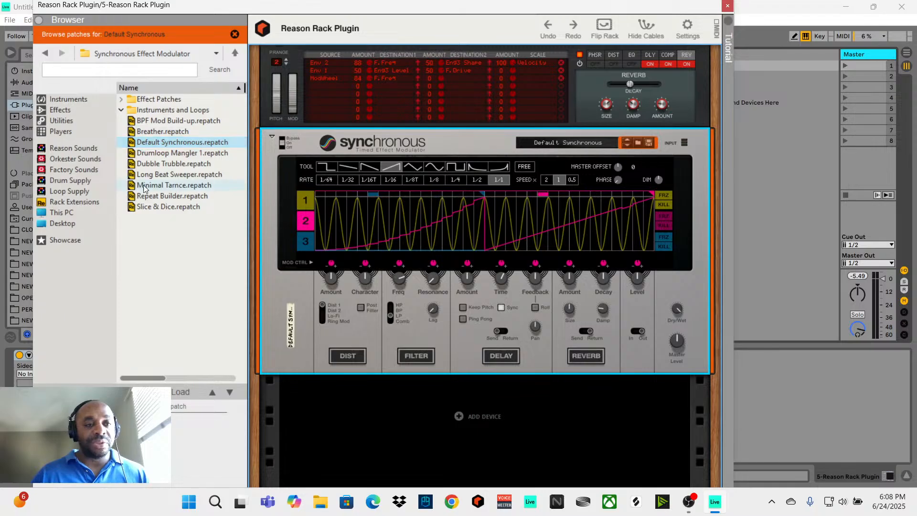
Load the Broken Repeater patch from the Stutter effect patches into Synchronous and lower its master level.
click(121, 99)
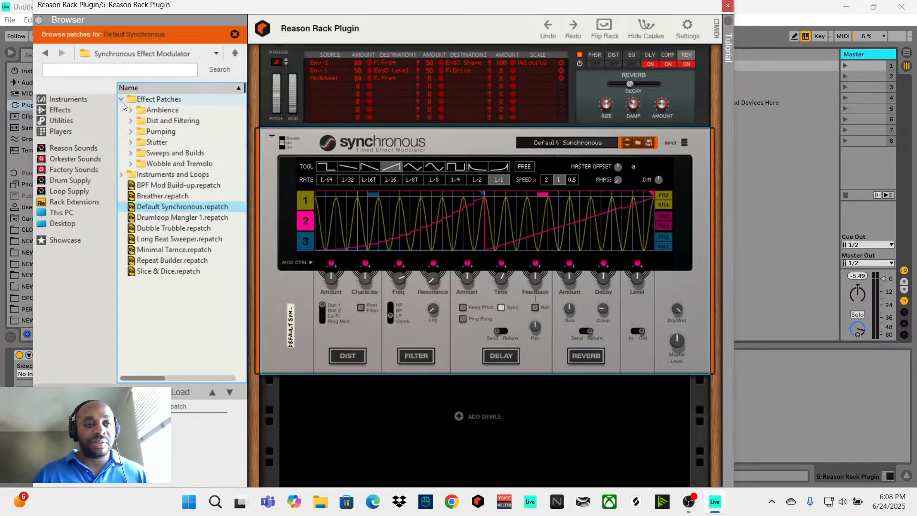
click(130, 143)
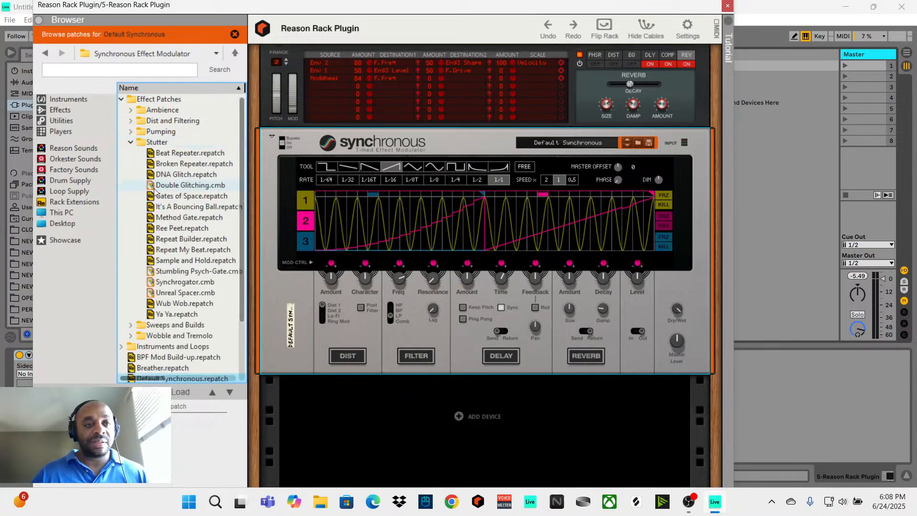
click(201, 166)
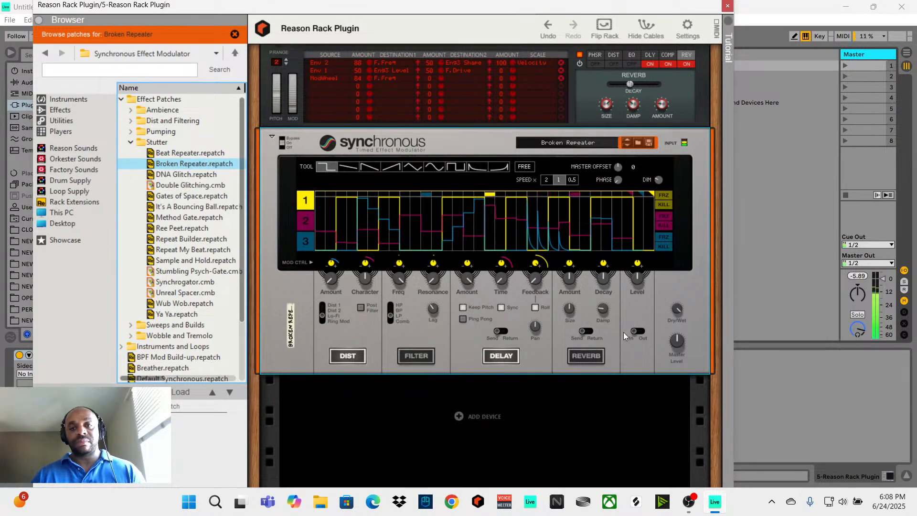
mouse_move(680, 310)
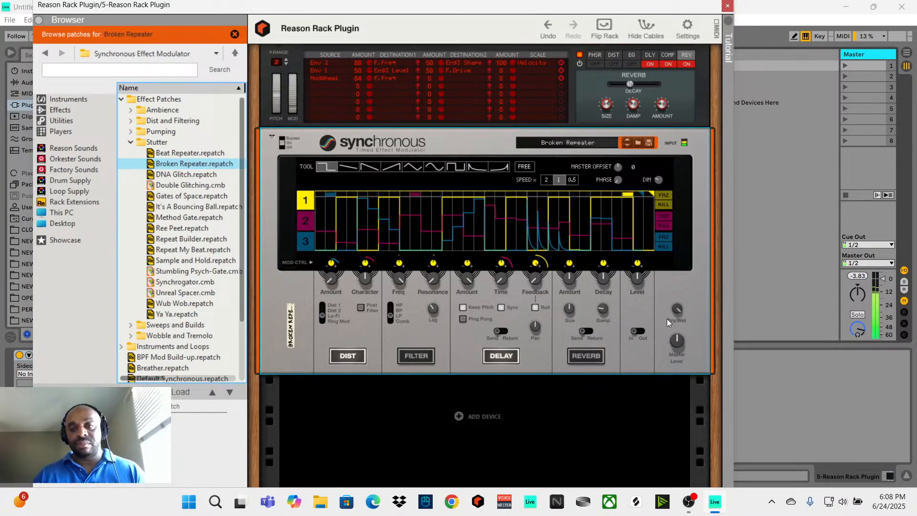
drag(680, 340, 680, 345)
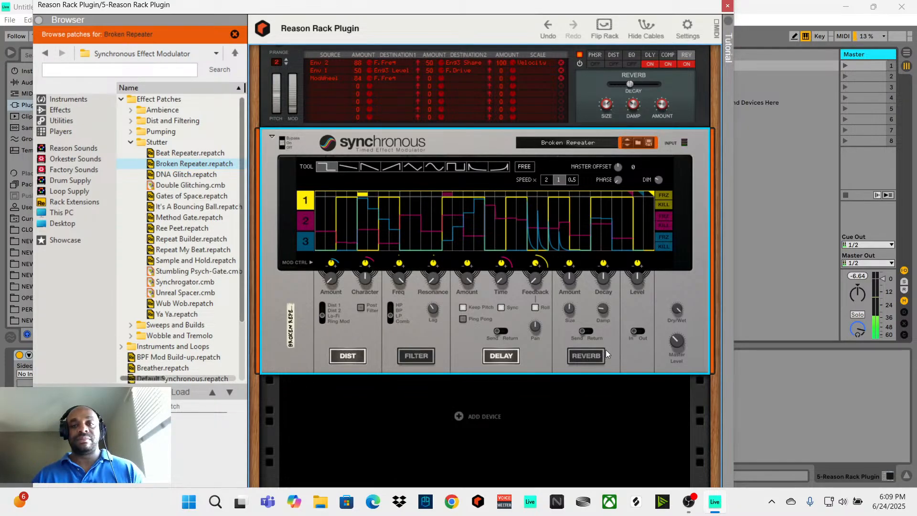
Set the speed of Synchronous modulation curve 1 to 2 and redraw its steps across the middle of the graph.
click(306, 220)
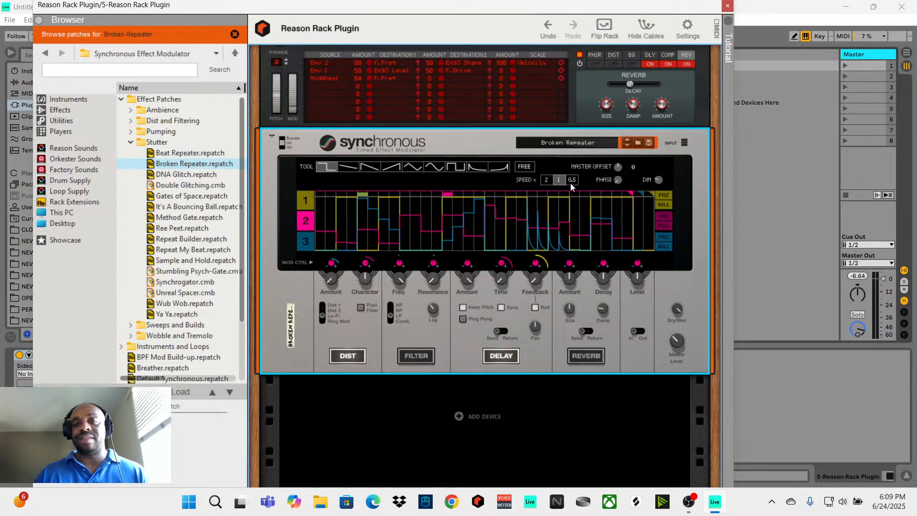
click(304, 199)
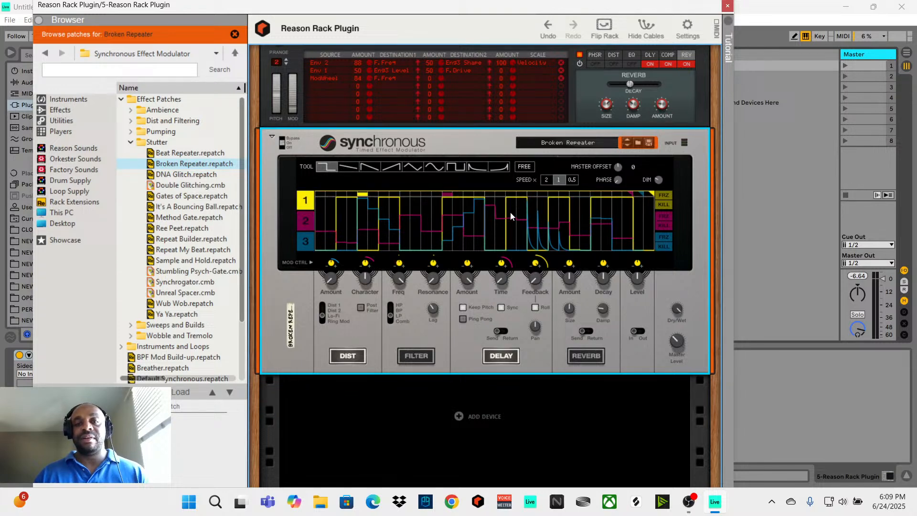
click(546, 180)
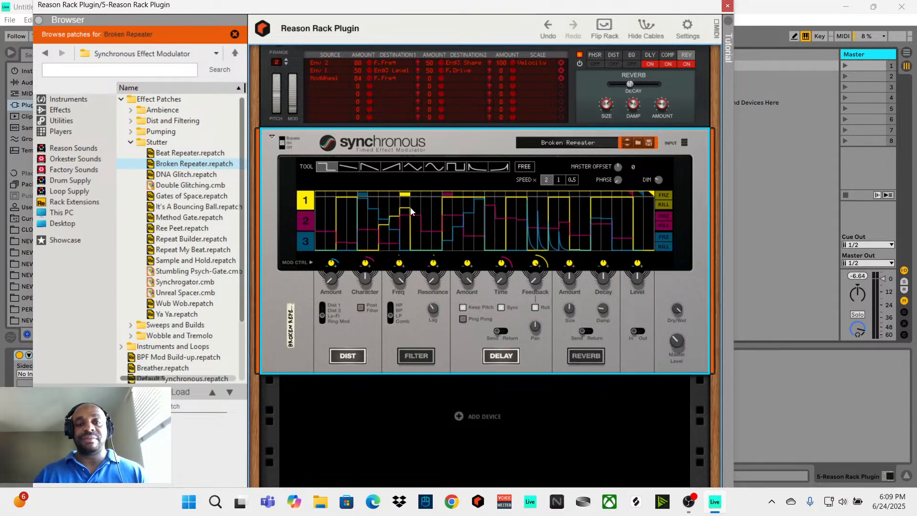
mouse_move(390, 211)
mouse_down()
mouse_move(509, 214)
mouse_move(482, 238)
mouse_move(441, 245)
mouse_move(416, 220)
mouse_move(448, 209)
mouse_up()
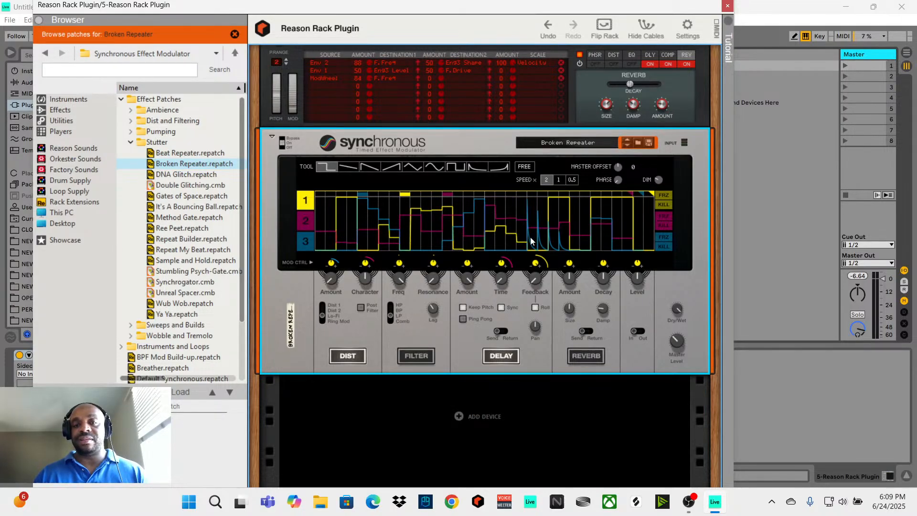
drag(589, 221, 577, 208)
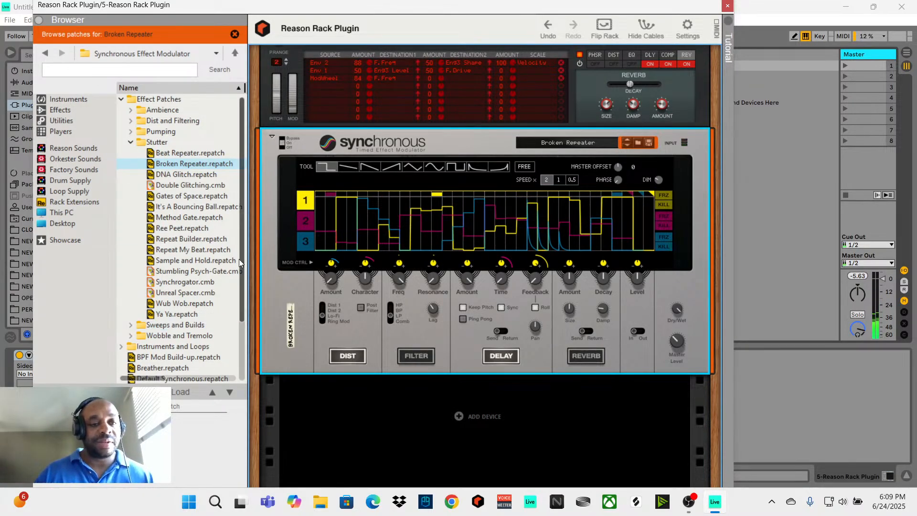
Load the Repeat Builder patch from the Stutter effect patches into Synchronous and set its master level to -7.4 dB.
drag(210, 239, 446, 196)
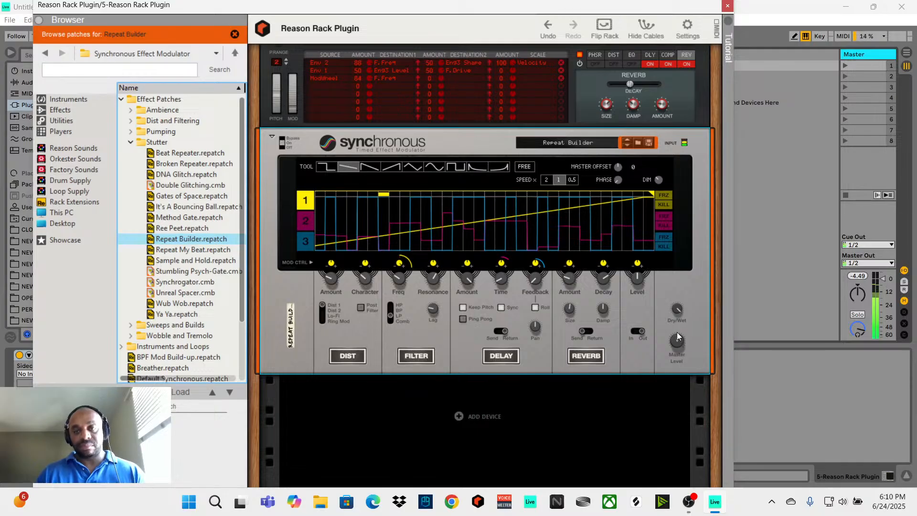
mouse_move(677, 334)
drag(678, 337, 678, 345)
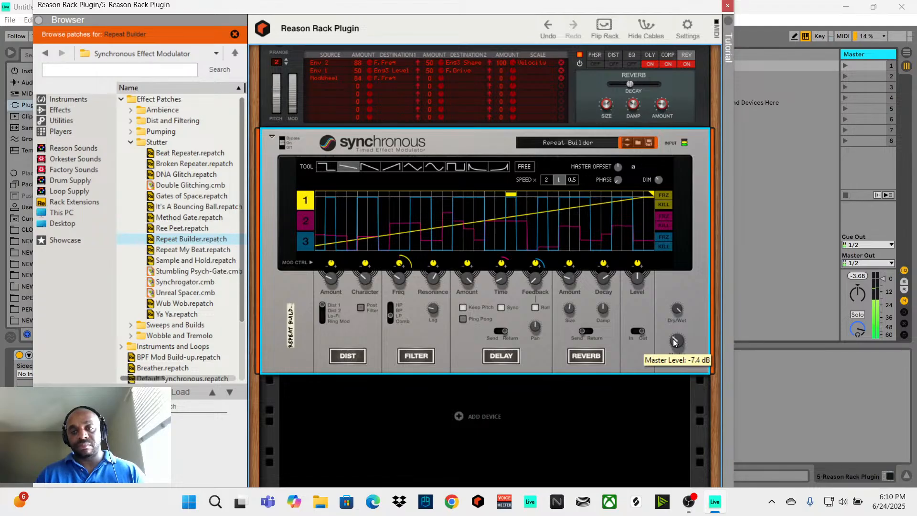
Close the rack plug-in window, fine-tune the volume of the RKU_FL2_110 track, and stop playback.
click(725, 5)
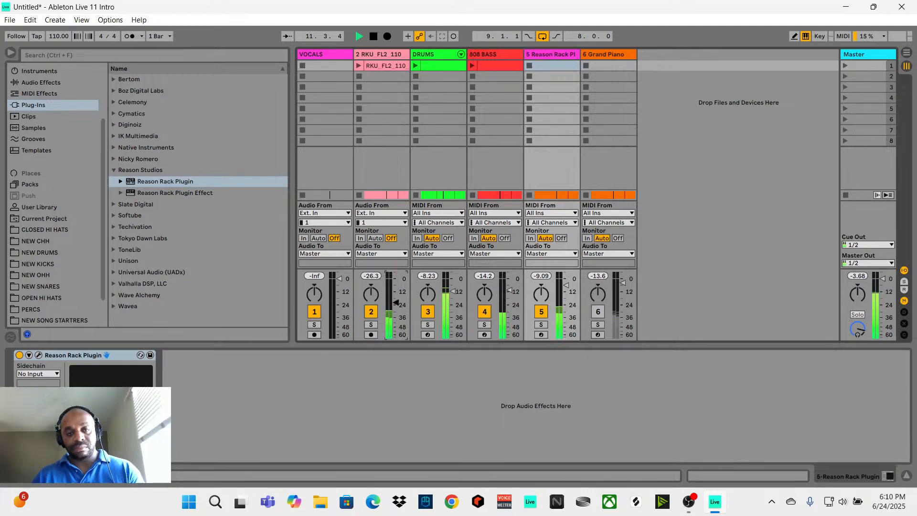
drag(399, 307, 400, 302)
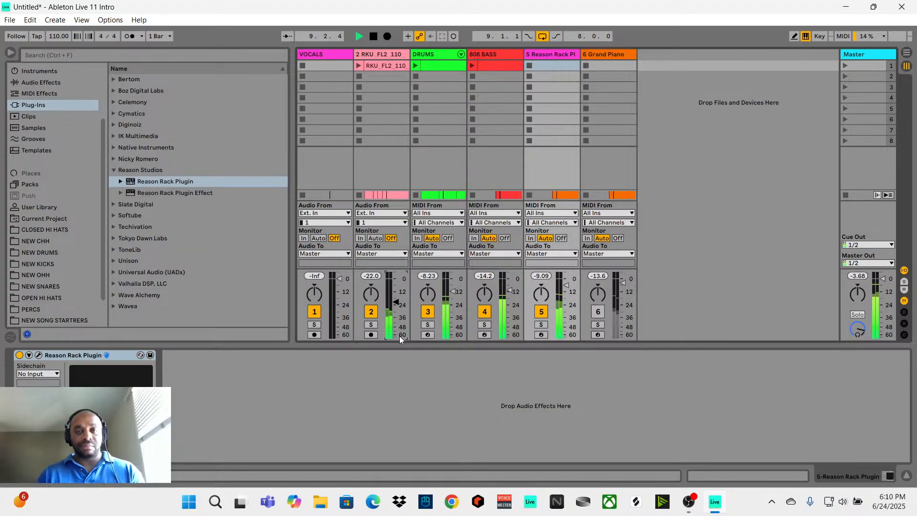
key(space)
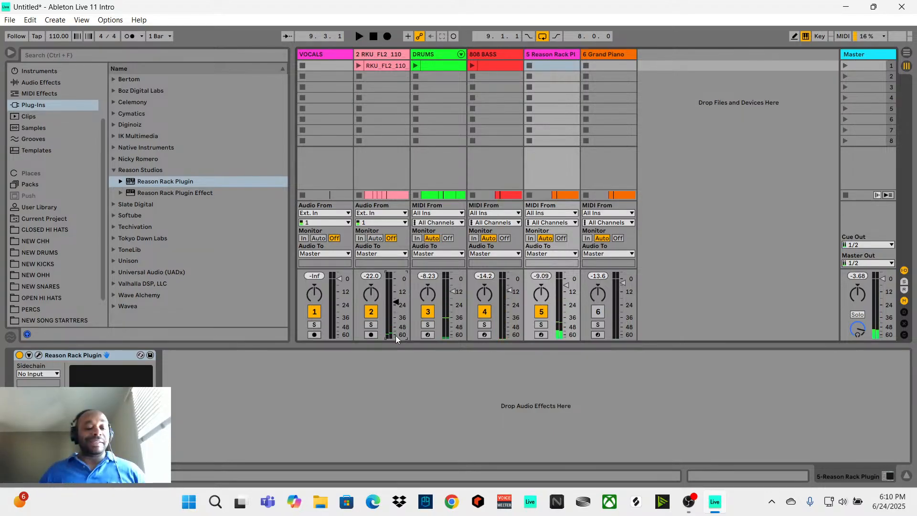
Move the four Grand Piano clips starting at bar 9 past the rest of the arrangement, to about bar 111.
key(Tab)
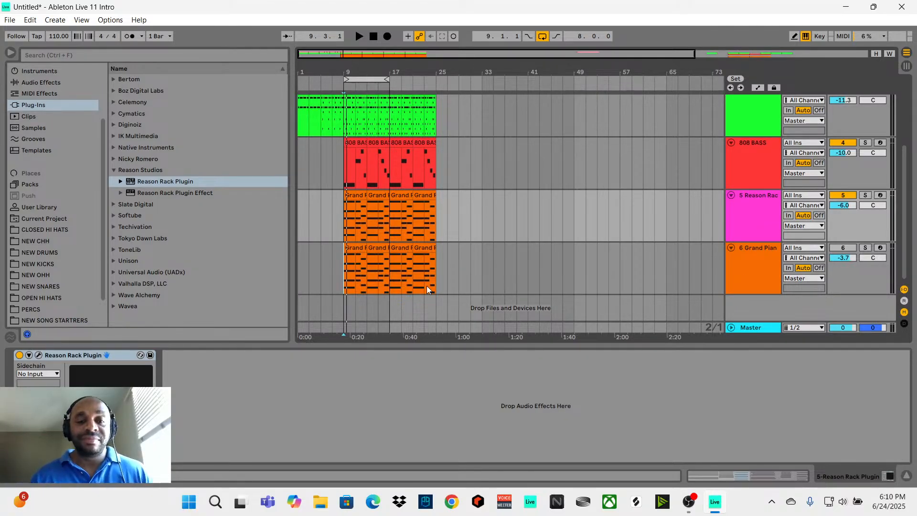
drag(433, 269, 340, 282)
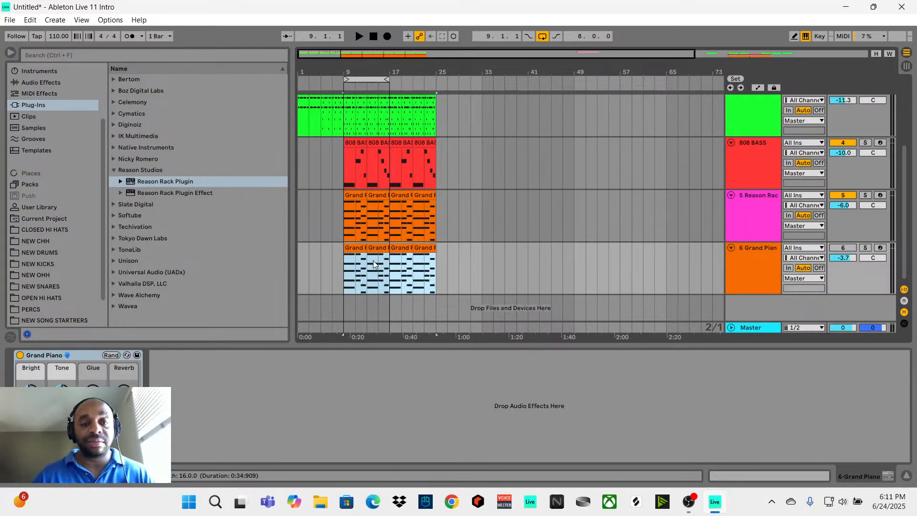
drag(374, 260, 624, 268)
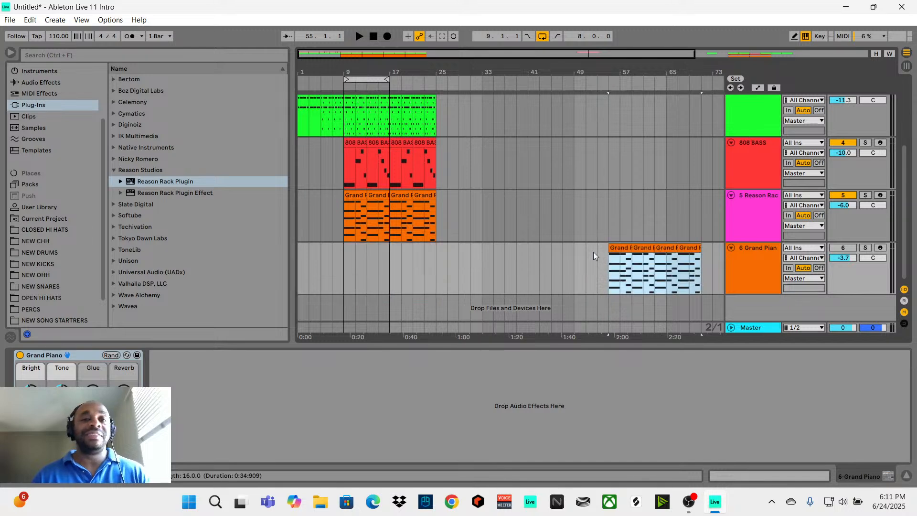
key(minus)
key(minus)
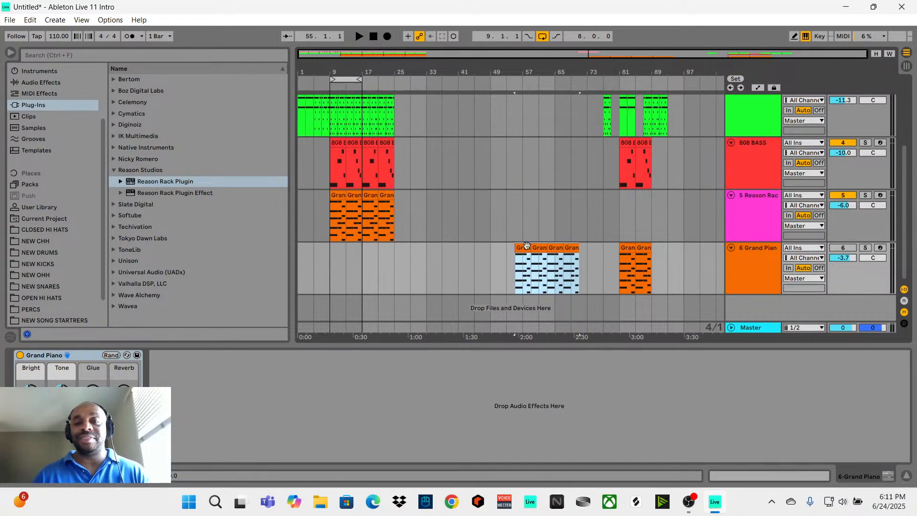
drag(523, 250, 696, 256)
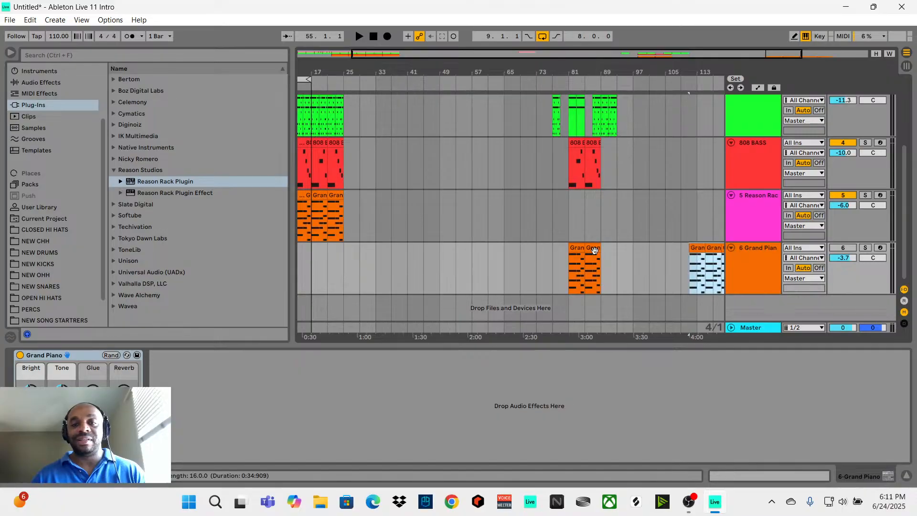
Move the spare Grand Piano, DRUMS, 808 BASS and RKU_FL2 clips lying between bars 53 and 93 to bar 101 onward.
click(572, 251)
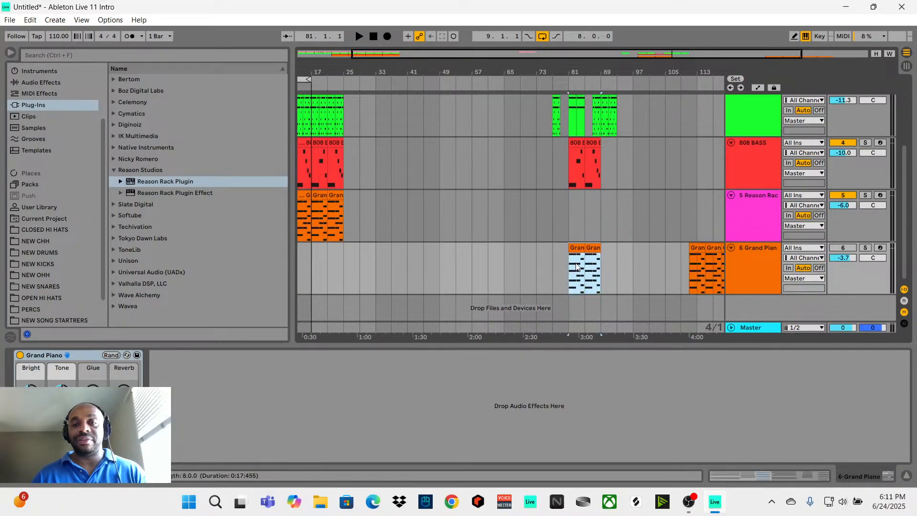
drag(573, 252, 657, 262)
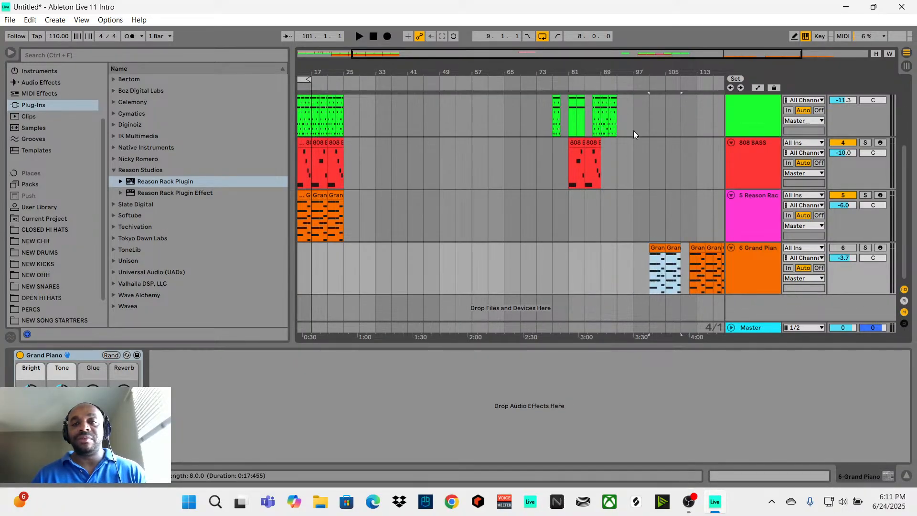
scroll(632, 133, up, 2)
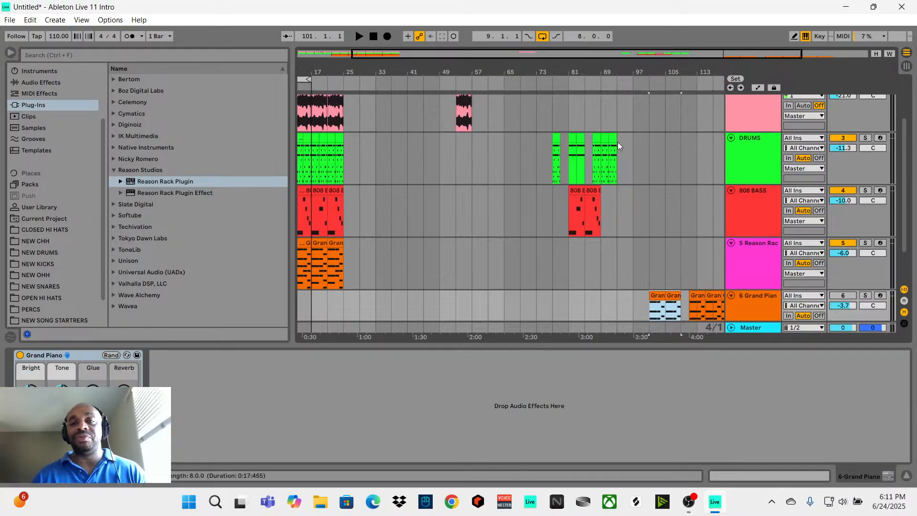
drag(617, 144, 560, 195)
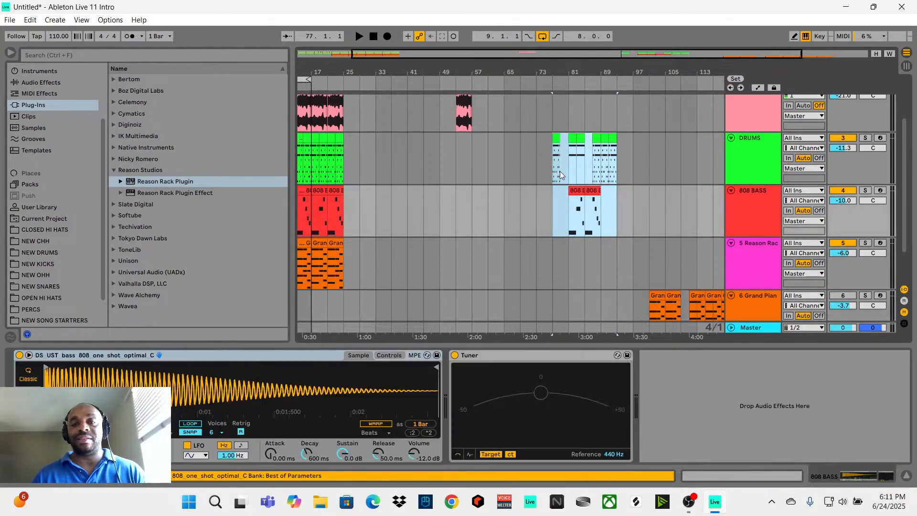
drag(559, 139, 659, 142)
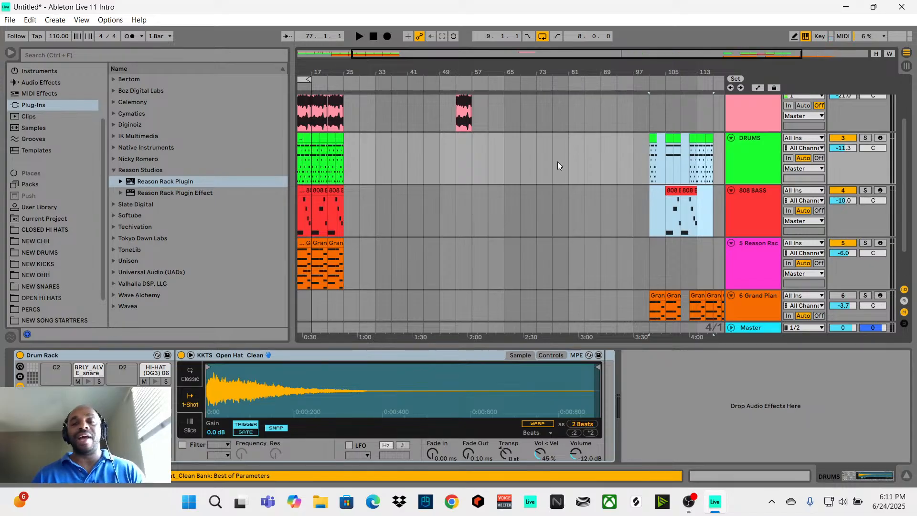
scroll(501, 170, up, 4)
drag(466, 155, 657, 166)
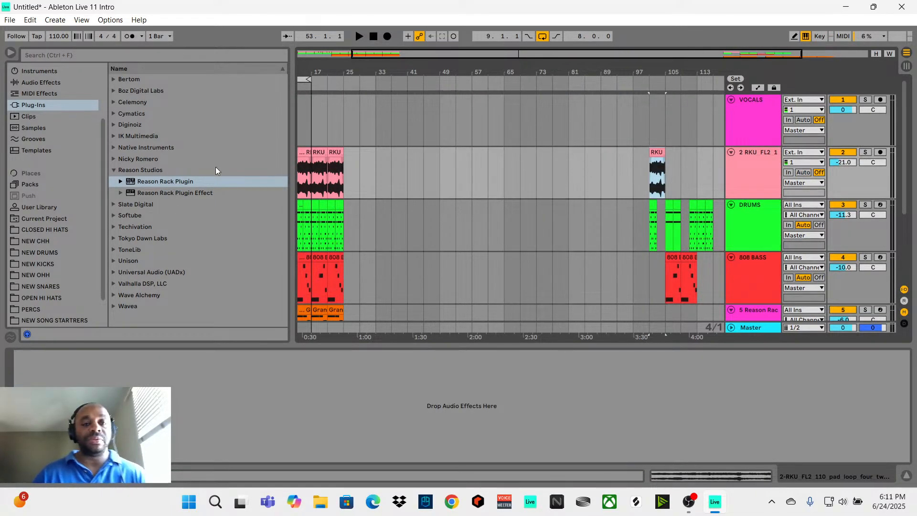
Extend the loop from bar 9 to bar 25, making it 16 bars long, and play it.
scroll(330, 214, down, 3)
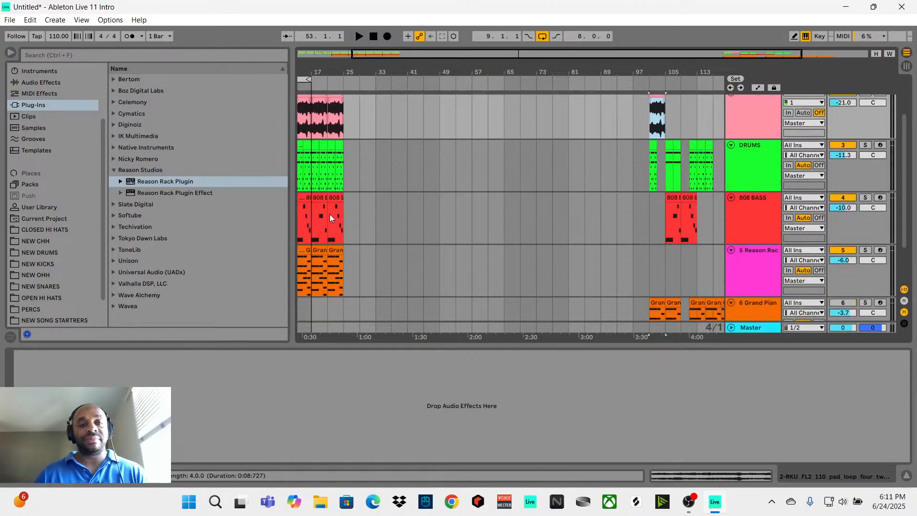
drag(308, 77, 340, 84)
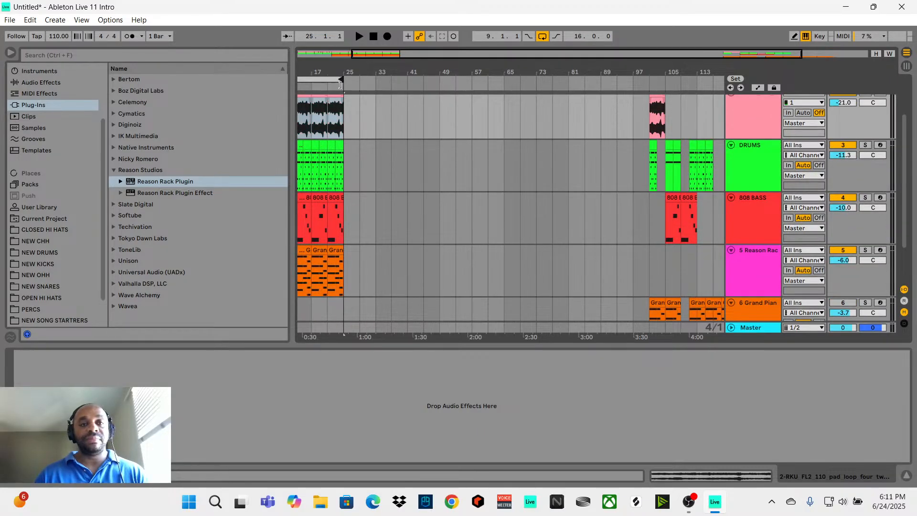
drag(376, 57, 315, 59)
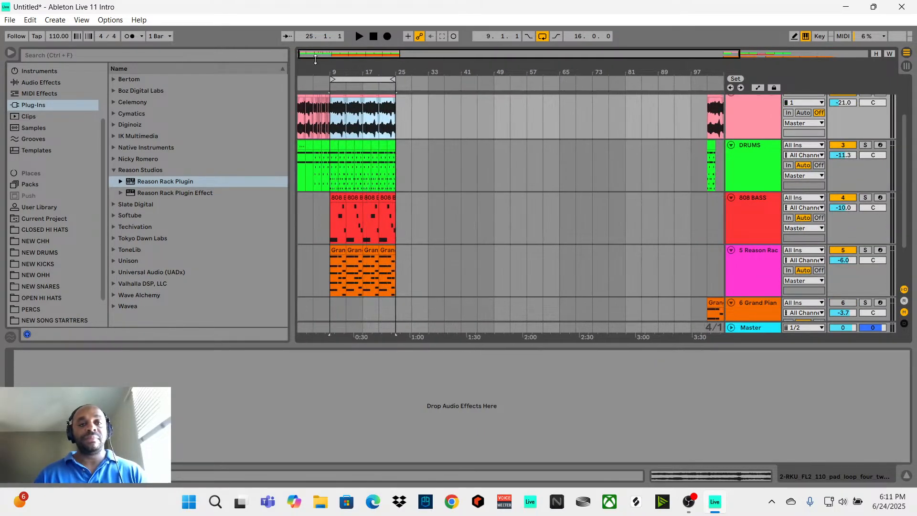
key(space)
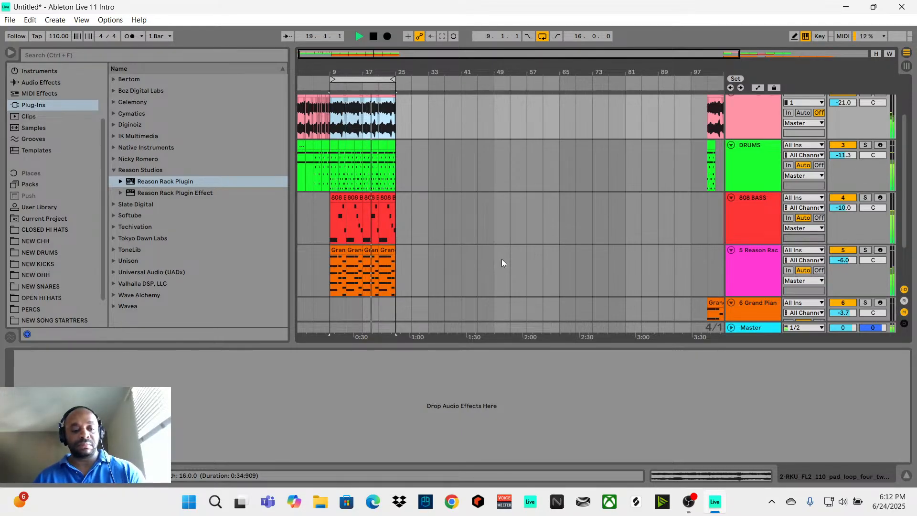
Check the track levels in the Session View mixer during playback, stop, and return to the Arrangement View.
key(Tab)
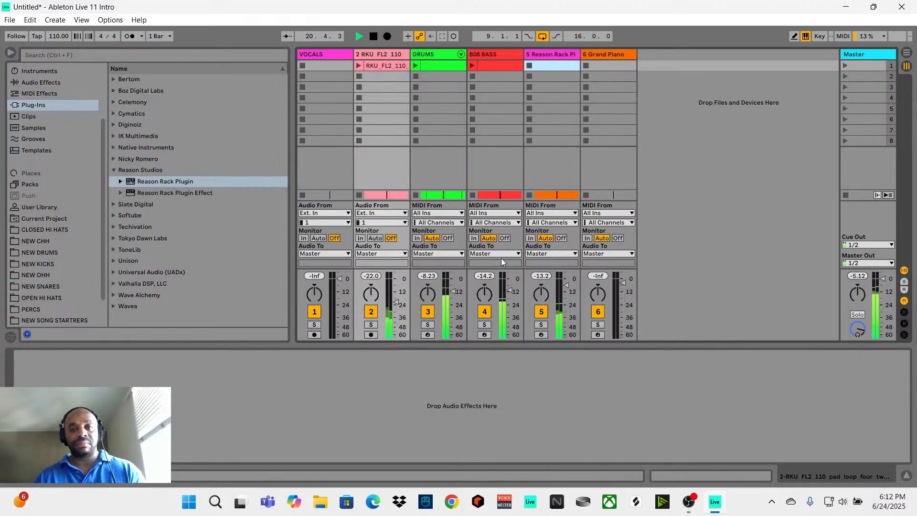
key(F6)
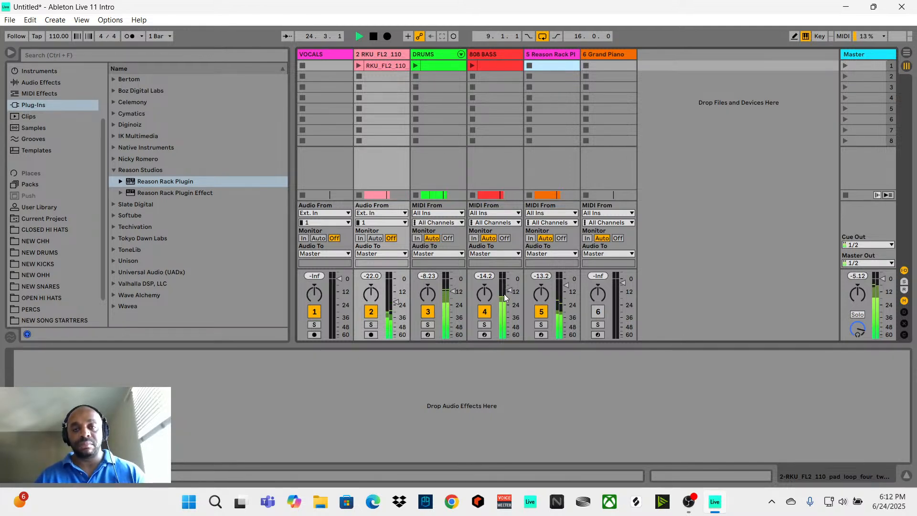
key(space)
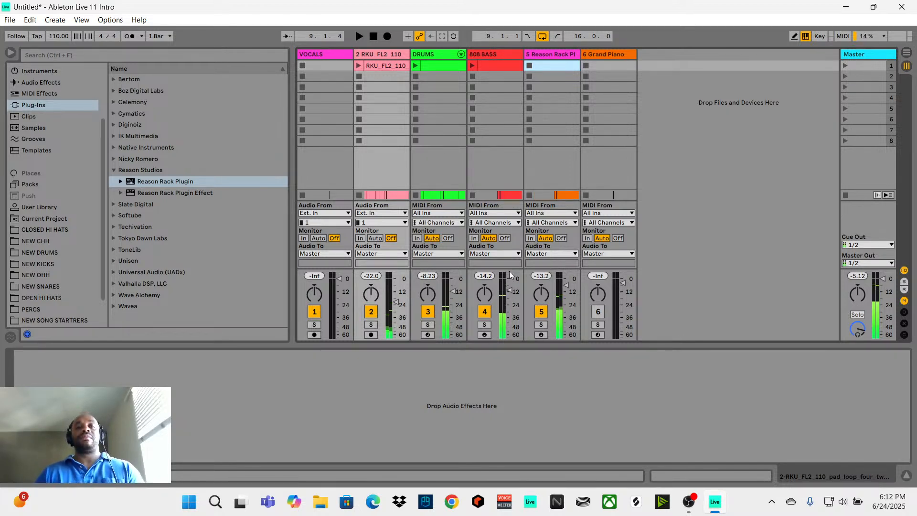
key(Tab)
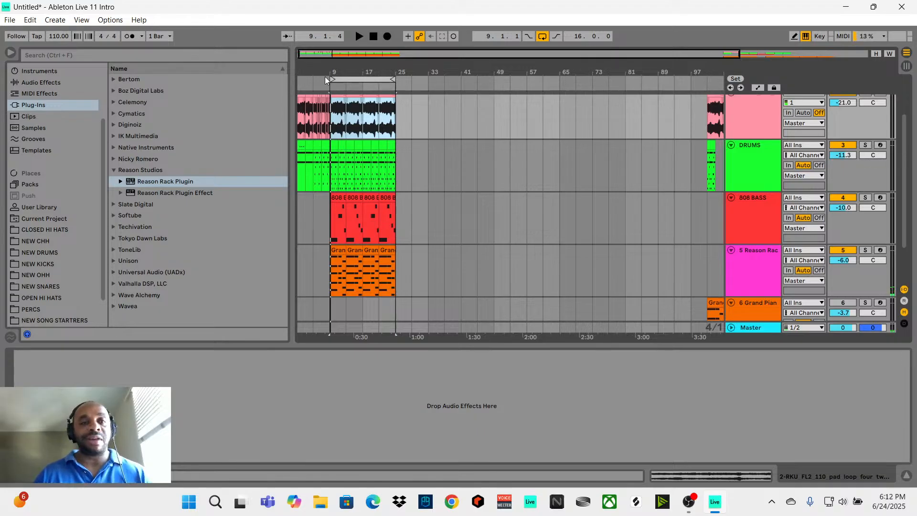
Extend the loop start back to bar 1 for a 24-bar loop and play it.
drag(333, 80, 300, 80)
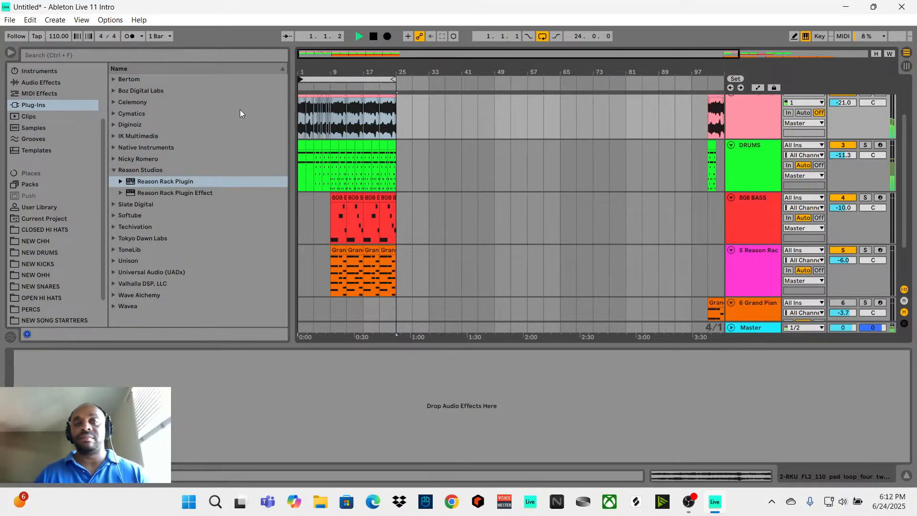
key(space)
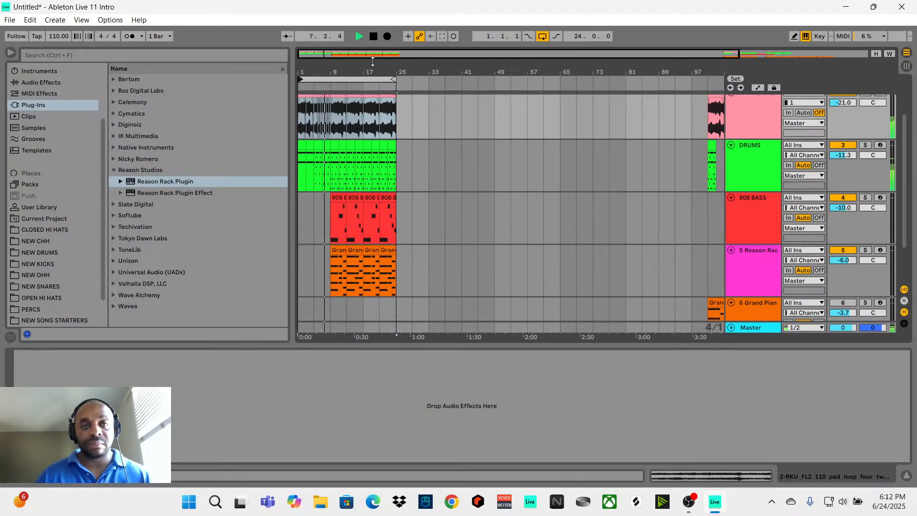
Shorten the final DRUMS clip before bar 25 so it ends at bar 24, and stop playback.
drag(374, 66, 374, 100)
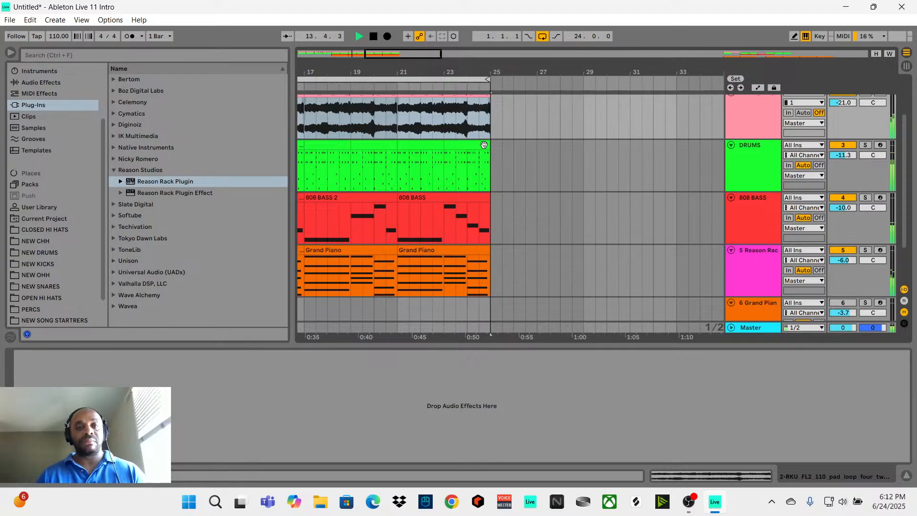
drag(486, 145, 470, 153)
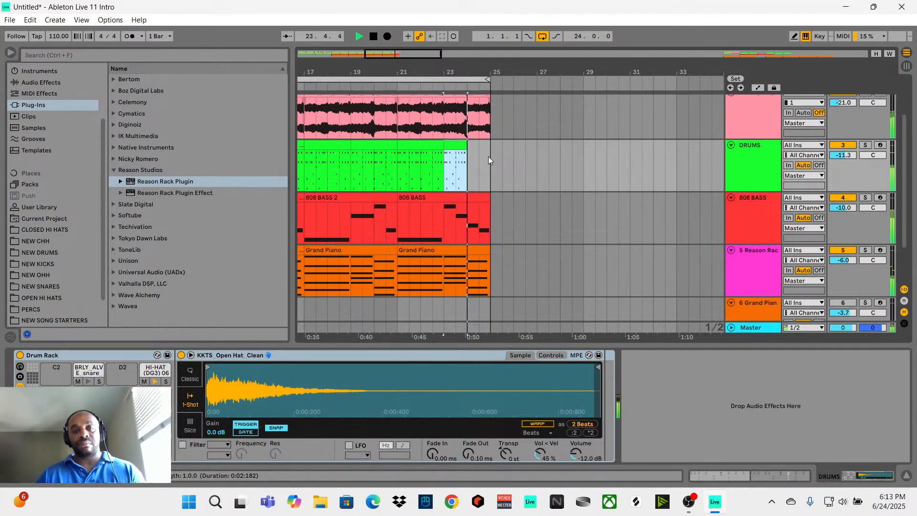
key(space)
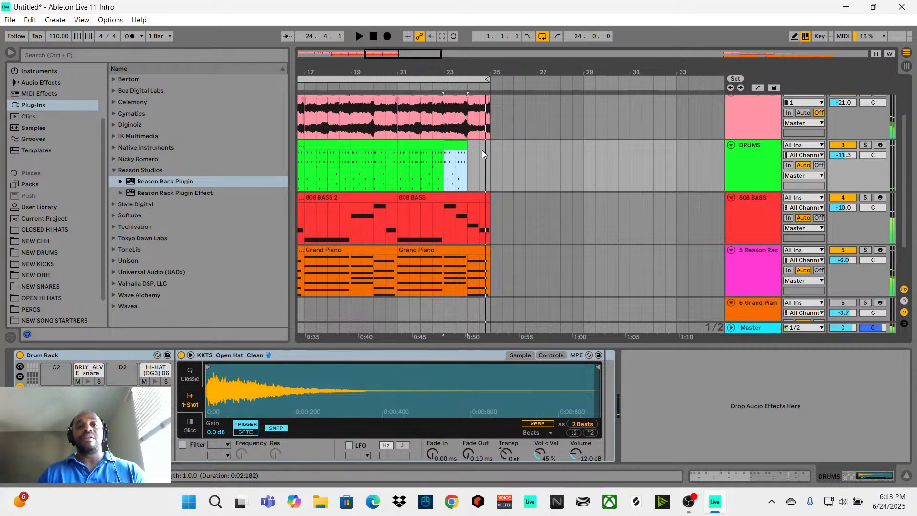
Listen to the ending and move the two-bar DRUMS clip from bar 21 out to just past bar 25.
key(space)
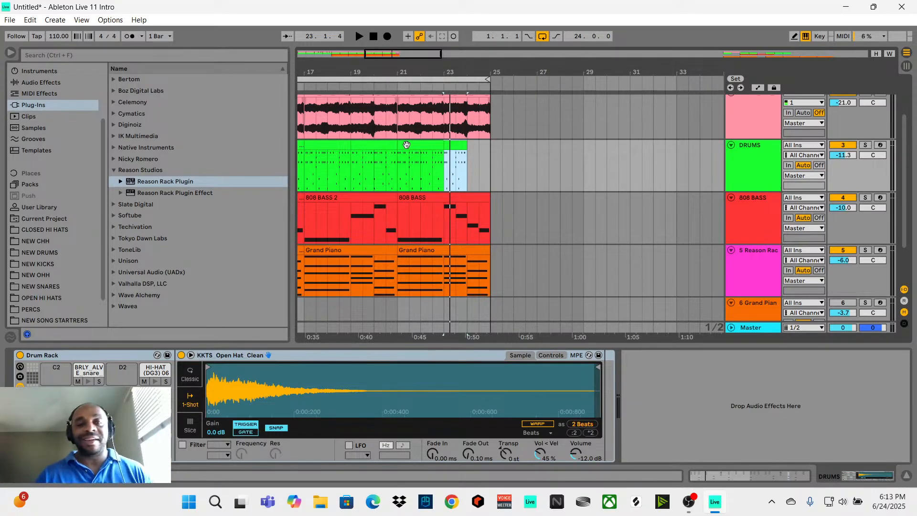
click(397, 159)
drag(397, 160, 440, 156)
key(space)
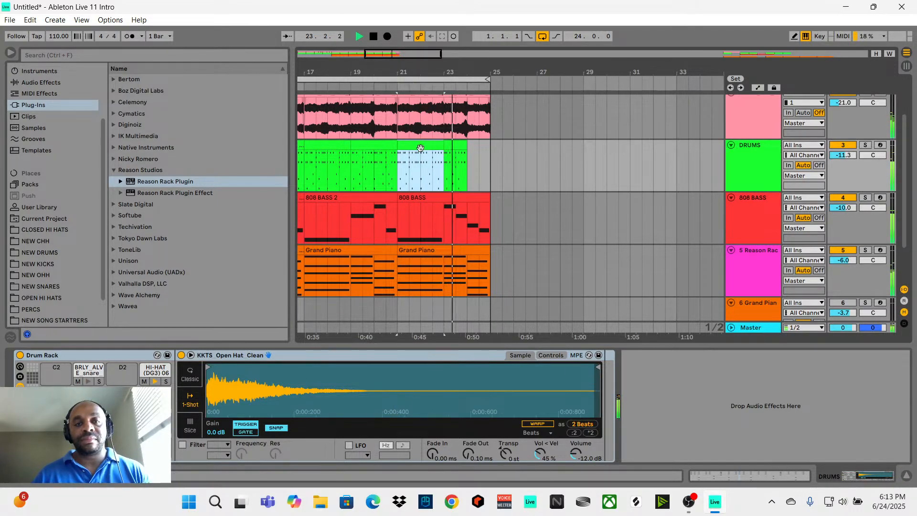
drag(421, 148, 529, 172)
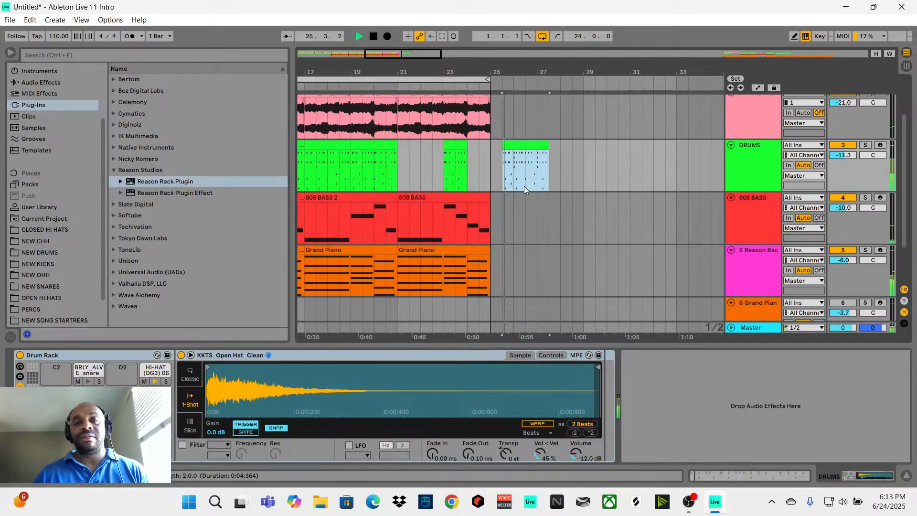
key(space)
Bring the spare DRUMS clip from bar 101 back to bar 37 and duplicate it right after itself.
drag(407, 53, 407, 17)
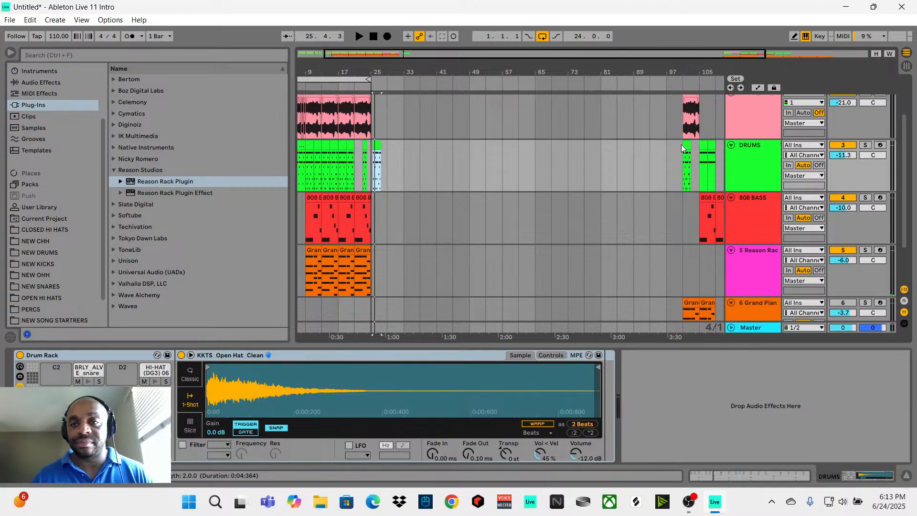
drag(687, 145, 413, 175)
key(ctrl+d)
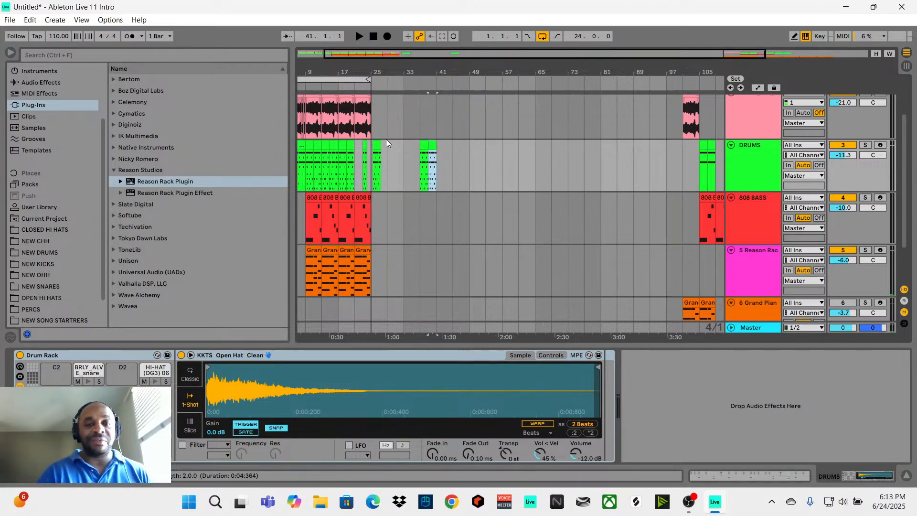
Try the duplicated DRUMS clip in the gap at bar 21 during playback, and move it out to about bar 32.
drag(376, 72, 376, 132)
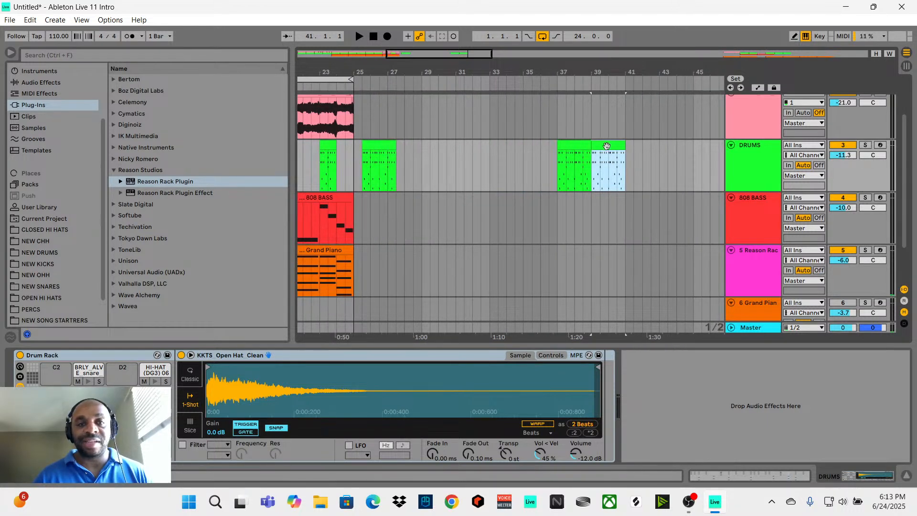
drag(420, 52, 395, 52)
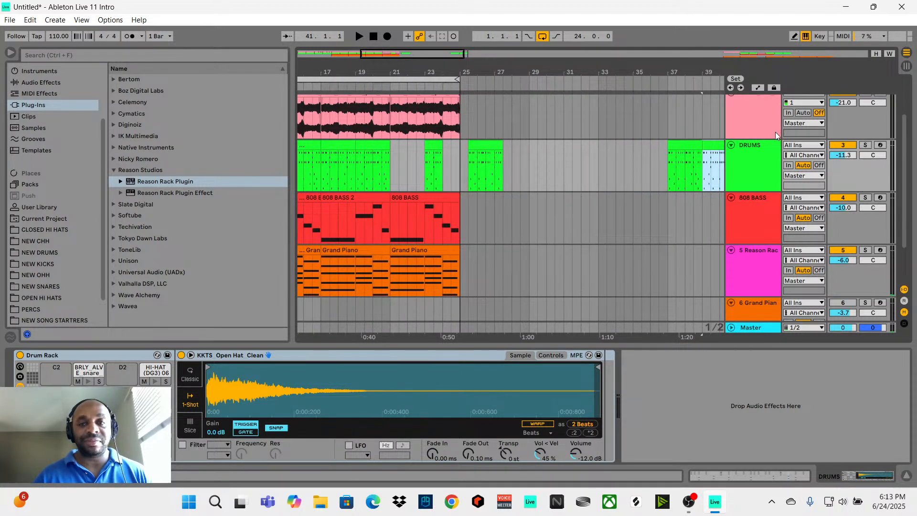
drag(714, 146, 402, 146)
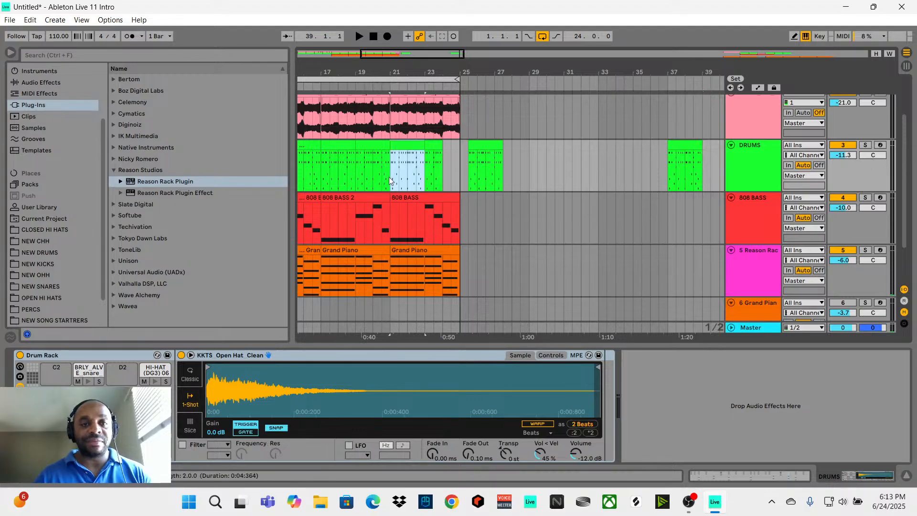
click(390, 180)
key(space)
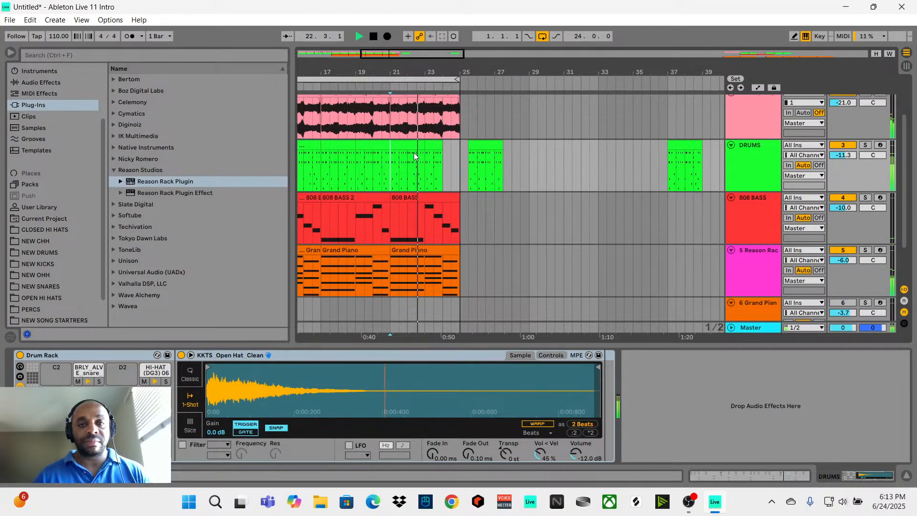
drag(415, 151, 600, 166)
drag(603, 72, 604, 33)
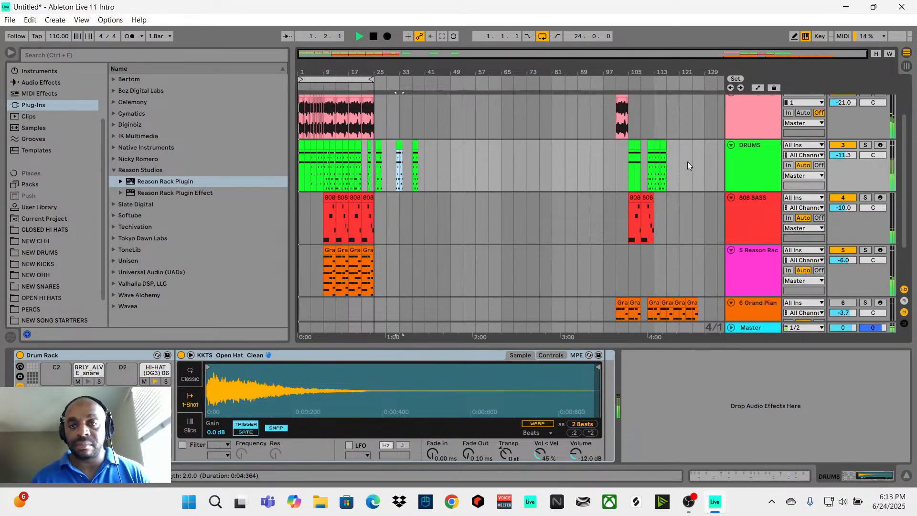
Audition the spare DRUMS clips at bars 111 and 107 to compare their patterns.
click(652, 157)
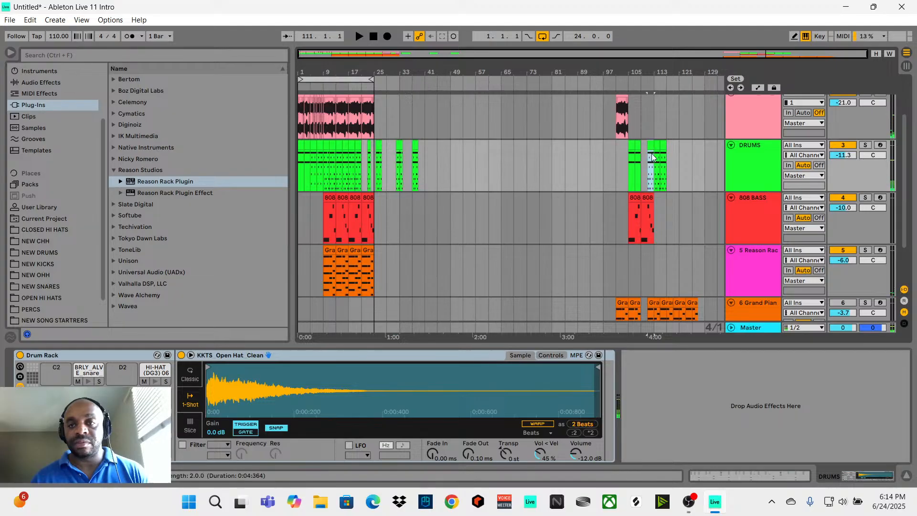
key(space)
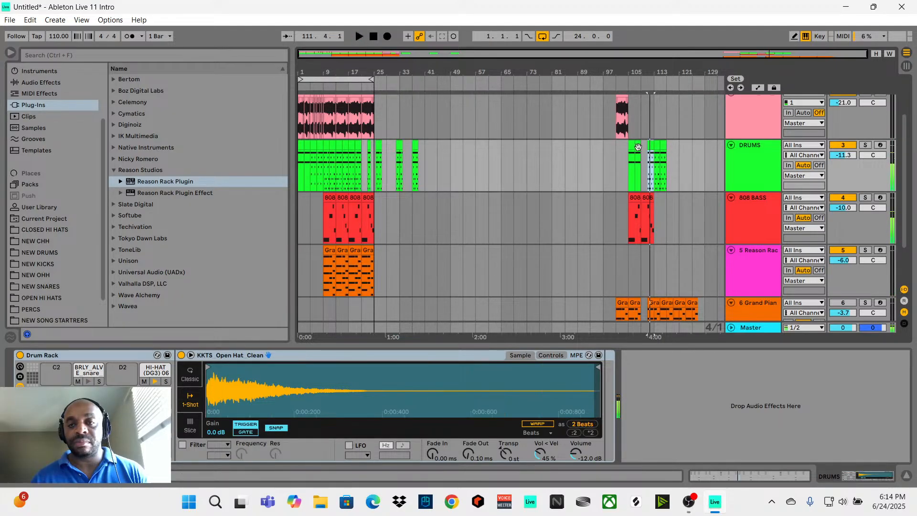
click(634, 154)
key(space)
key(ctrl+e)
click(639, 146)
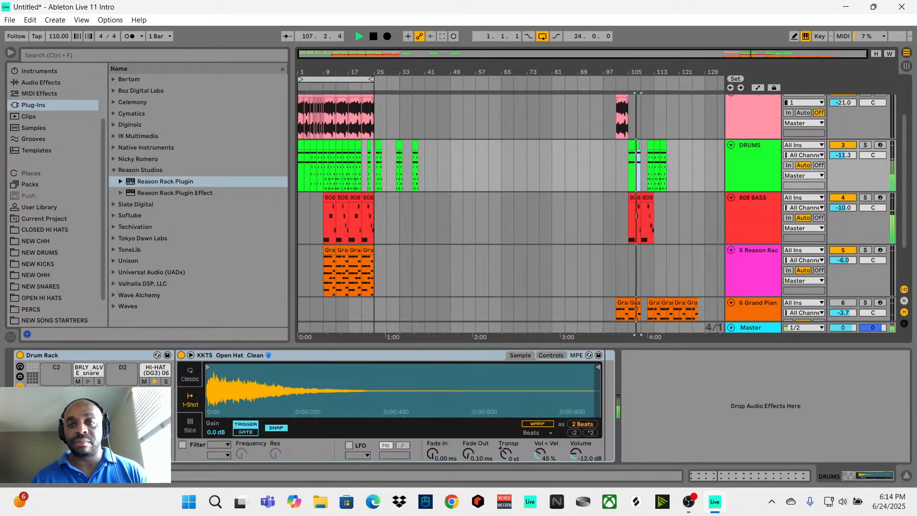
key(space)
key(space)
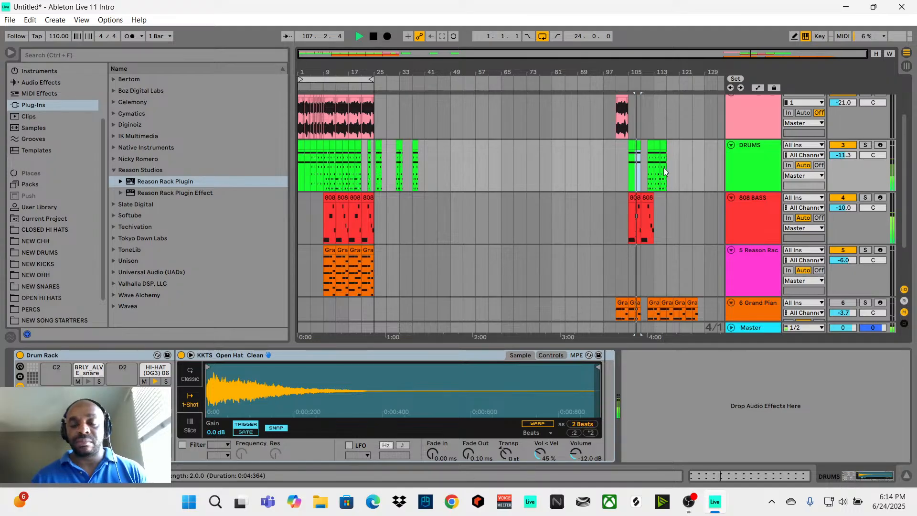
key(space)
Move the spare DRUMS clips spanning bars 105 to 109 back to bar 43.
click(641, 174)
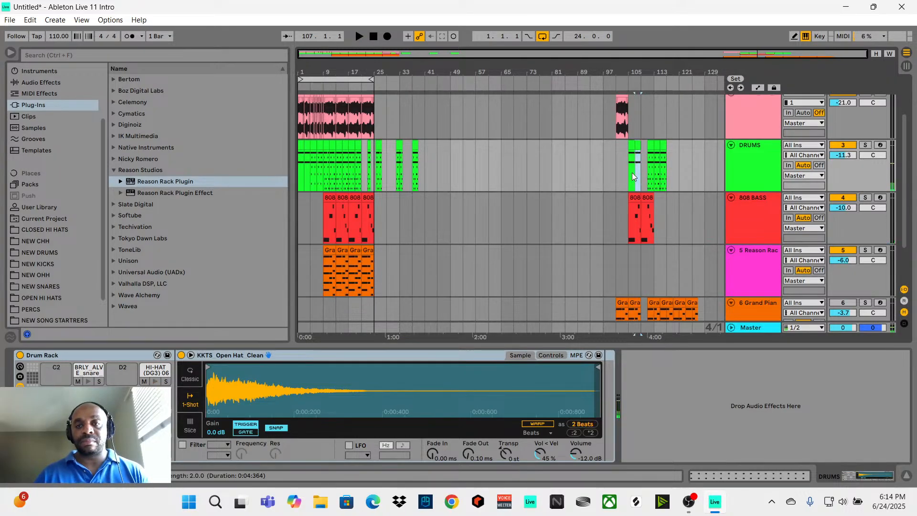
drag(367, 53, 391, 42)
drag(638, 147, 456, 168)
drag(438, 64, 522, 91)
drag(413, 54, 351, 54)
mouse_move(713, 148)
mouse_down()
mouse_move(479, 174)
mouse_move(648, 150)
mouse_move(651, 158)
mouse_up()
click(666, 157)
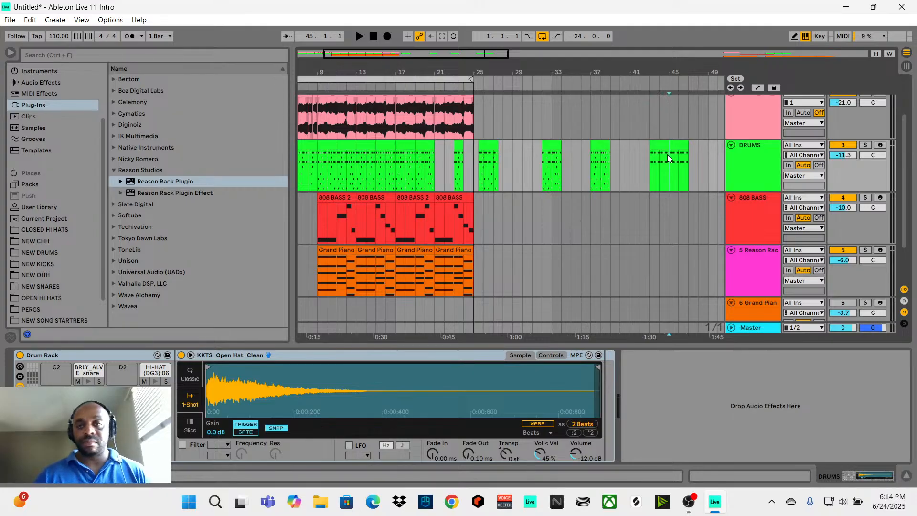
Try the first spare DRUMS clip from bar 43 in the gap at bar 21 during playback, and move it out to bar 29.
drag(659, 145, 451, 167)
key(space)
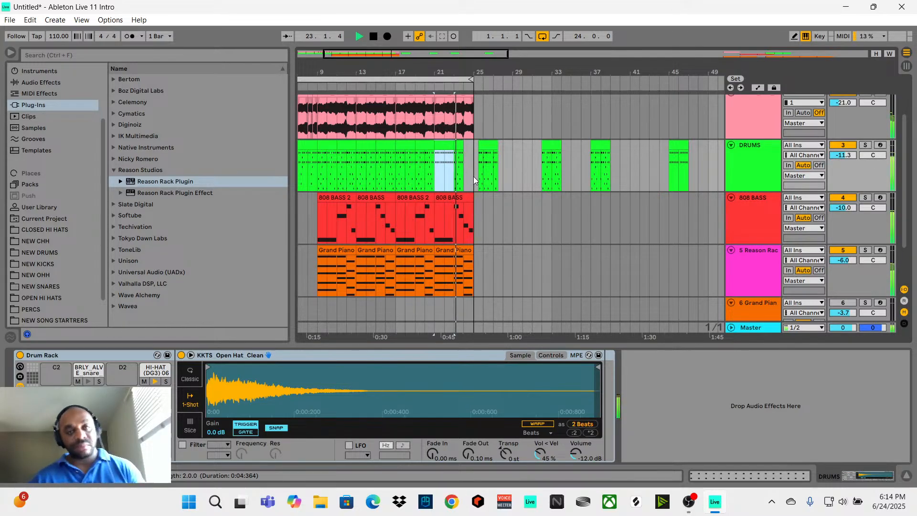
key(space)
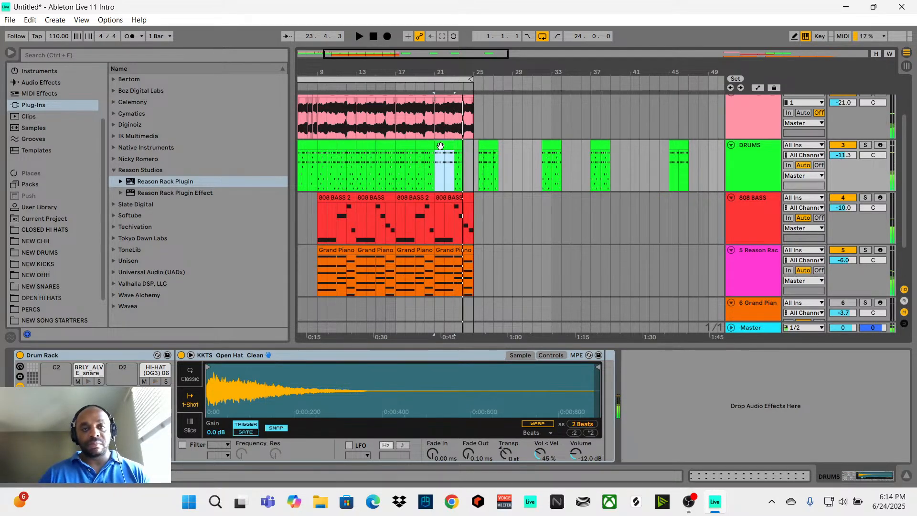
drag(441, 146, 517, 154)
key(space)
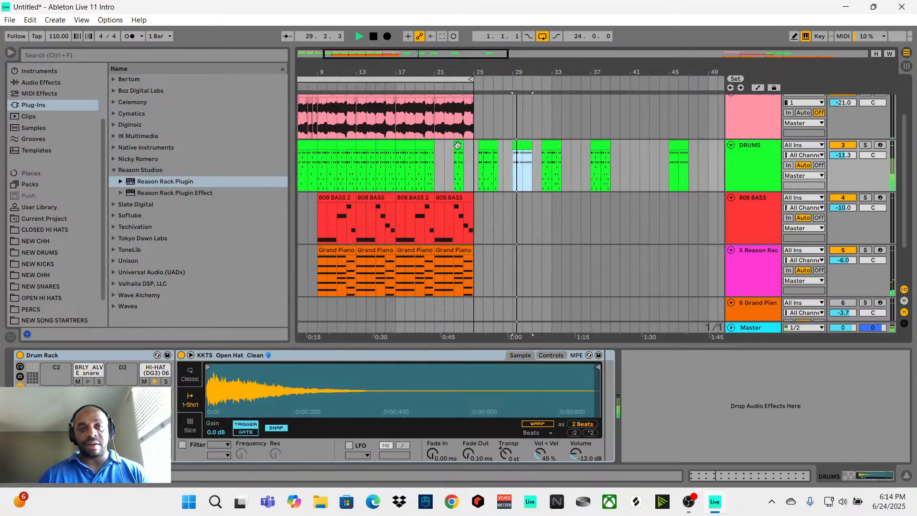
key(space)
Move the one-bar DRUMS clip from bar 23 to bar 21, audition it, and duplicate it into bar 22.
drag(457, 145, 438, 147)
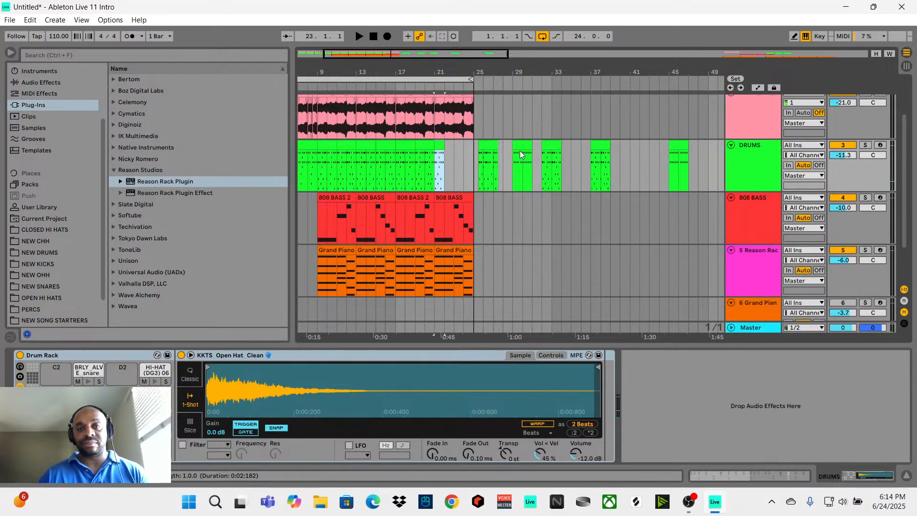
click(414, 165)
key(space)
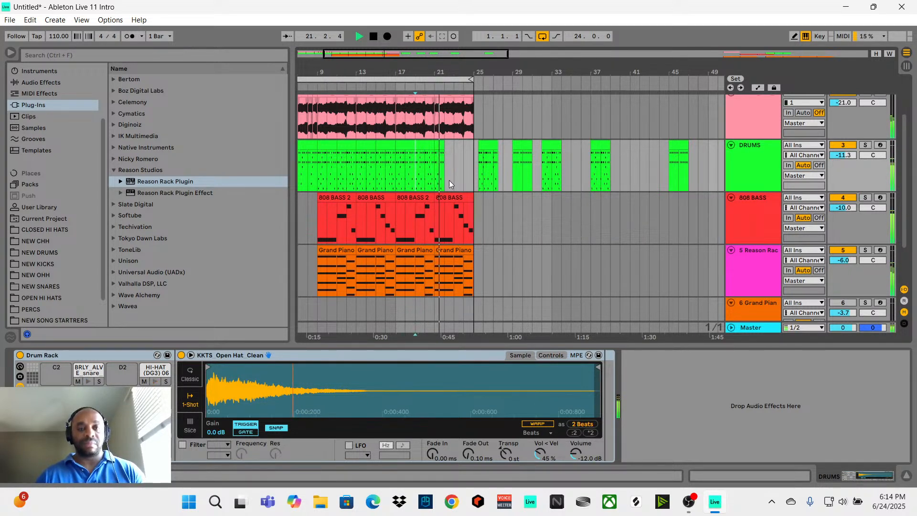
key(space)
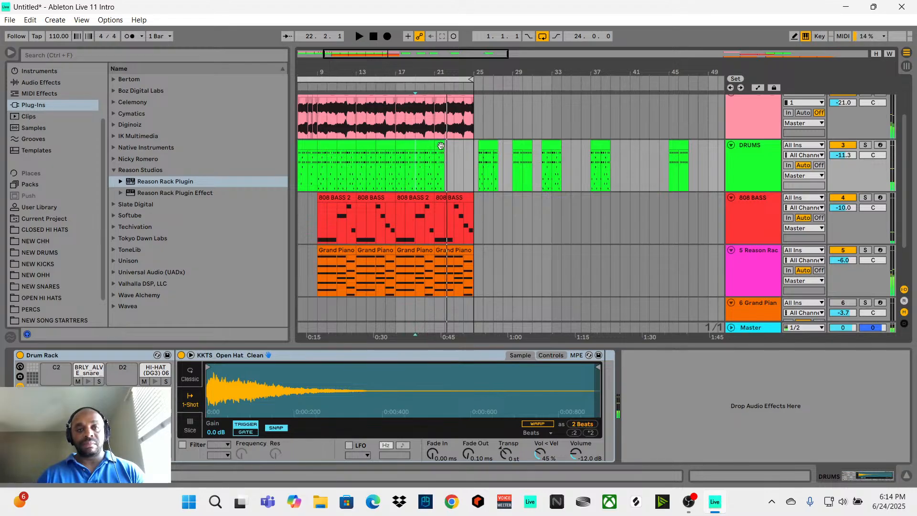
click(442, 147)
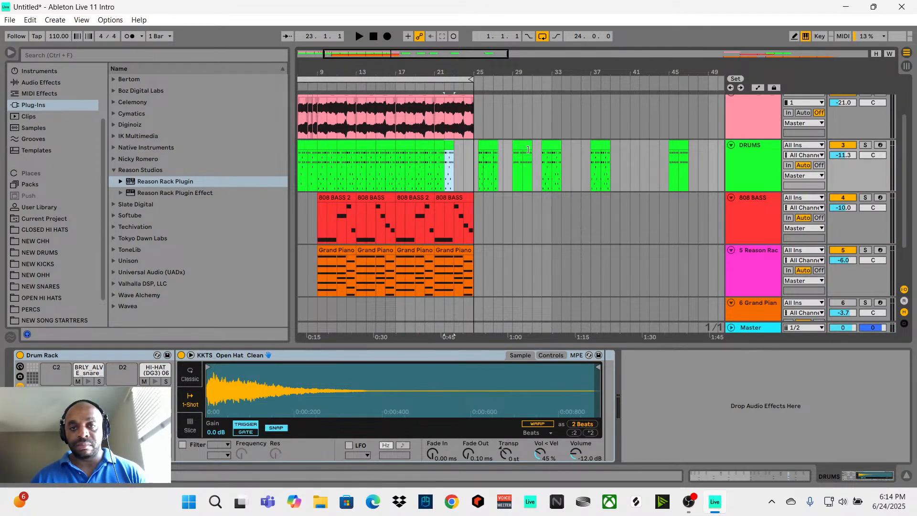
Move the spare two-bar DRUMS clip from bar 29 to bar 23 and play the drum ending from bar 21.
drag(528, 147, 494, 162)
drag(472, 162, 471, 162)
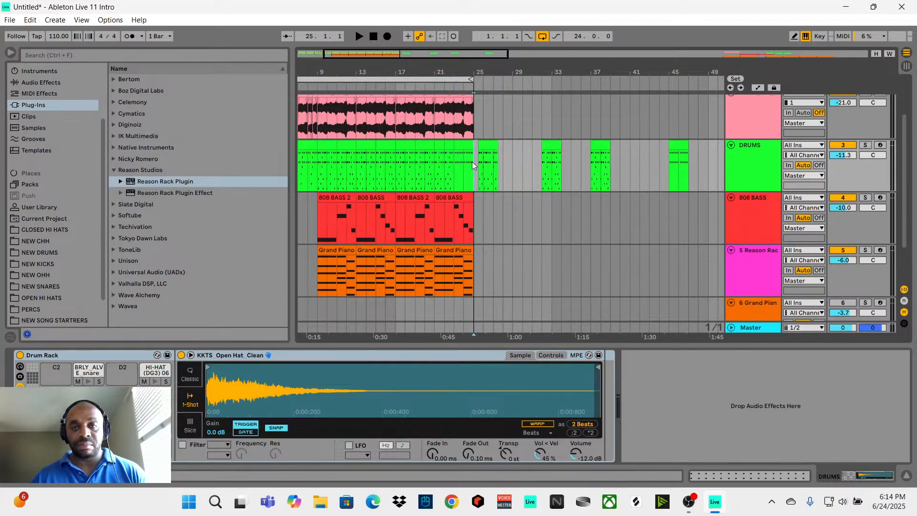
click(433, 162)
key(space)
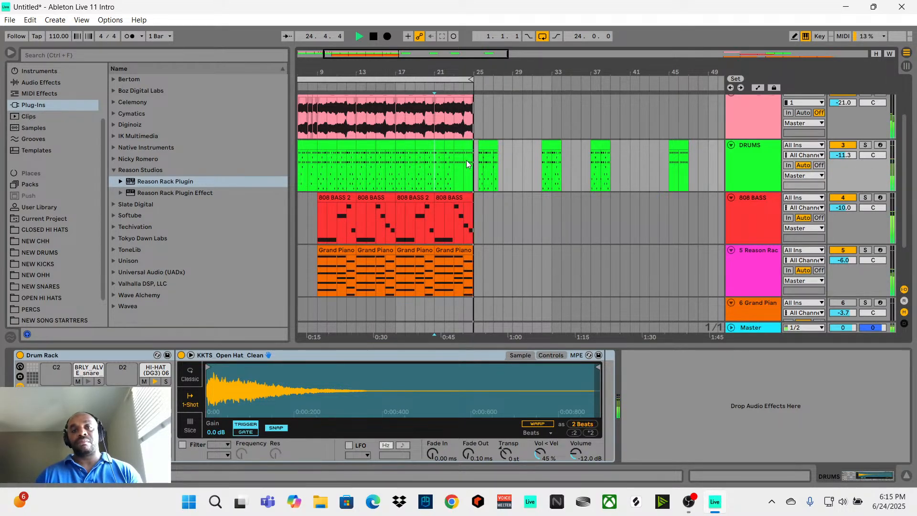
key(space)
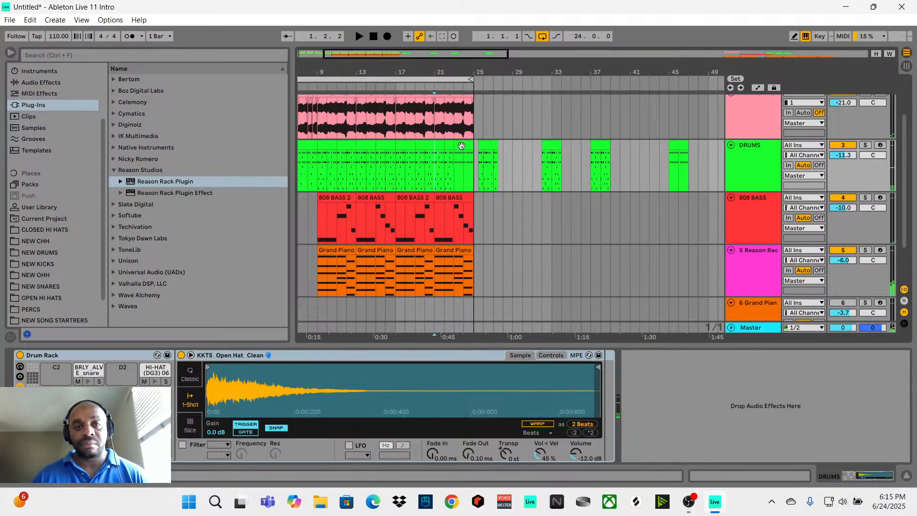
Replace the drums in bar 23 with a duplicate of the one-bar DRUMS clip from bar 22.
drag(457, 146, 461, 147)
click(455, 145)
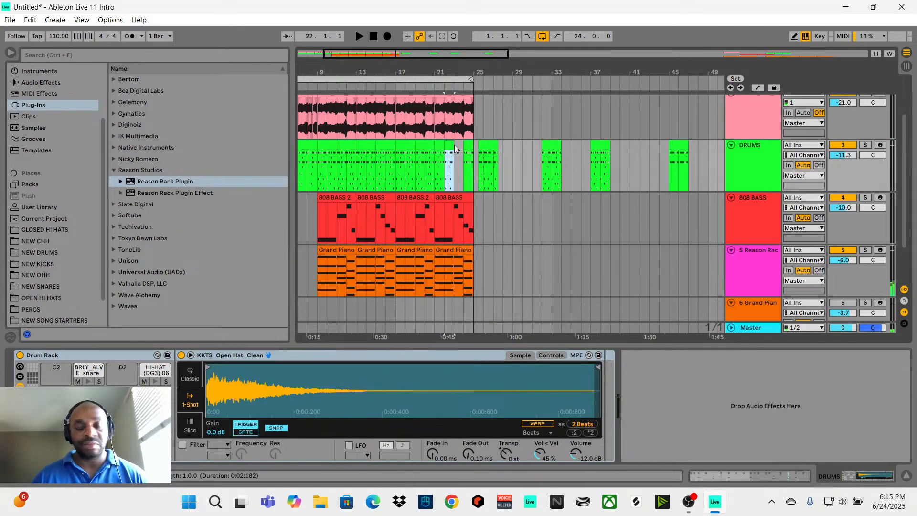
Play the reworked ending and shorten the last 808 BASS clip so it ends at bar 24.
key(space)
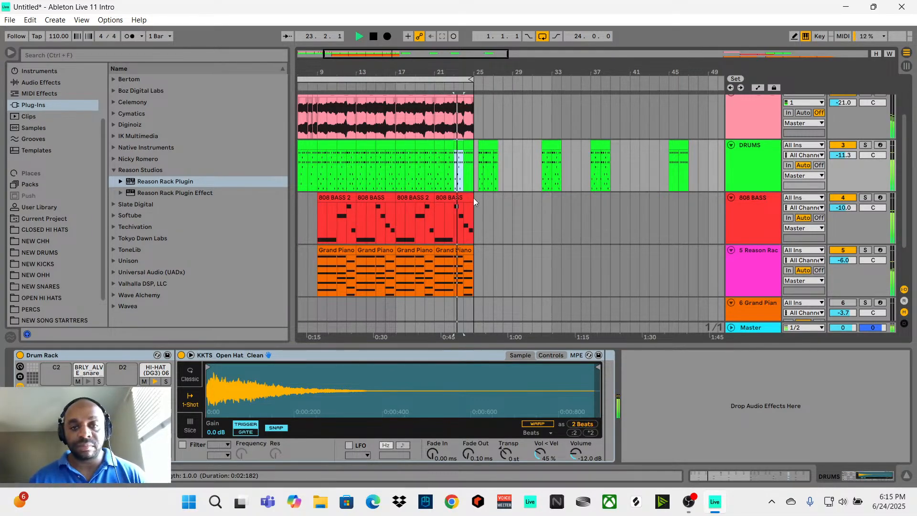
drag(473, 198, 461, 199)
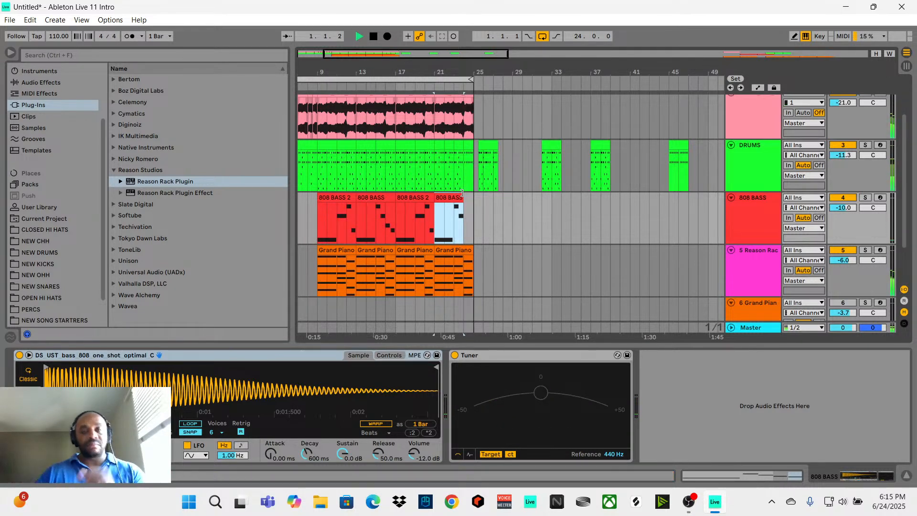
Move the spare DRUMS clip just after bar 25 out to about bar 29 and stop playback.
click(483, 167)
drag(489, 147, 524, 159)
key(space)
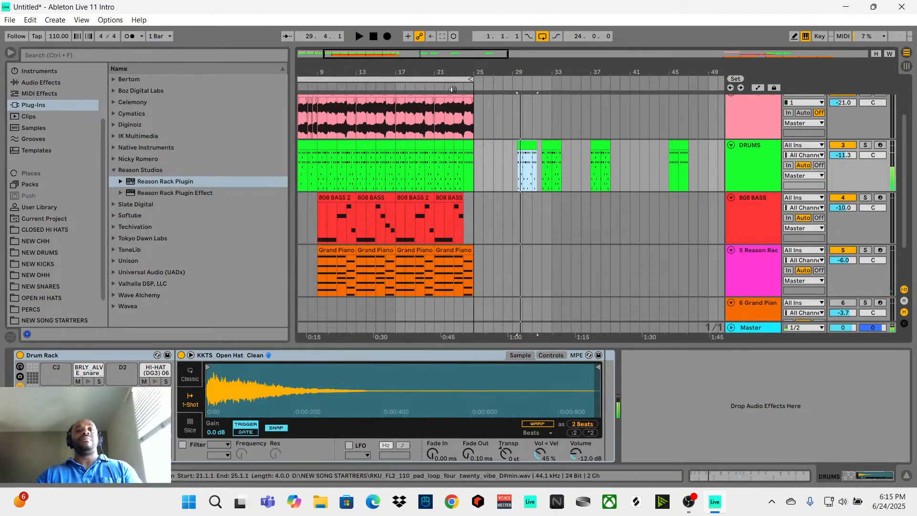
click(474, 159)
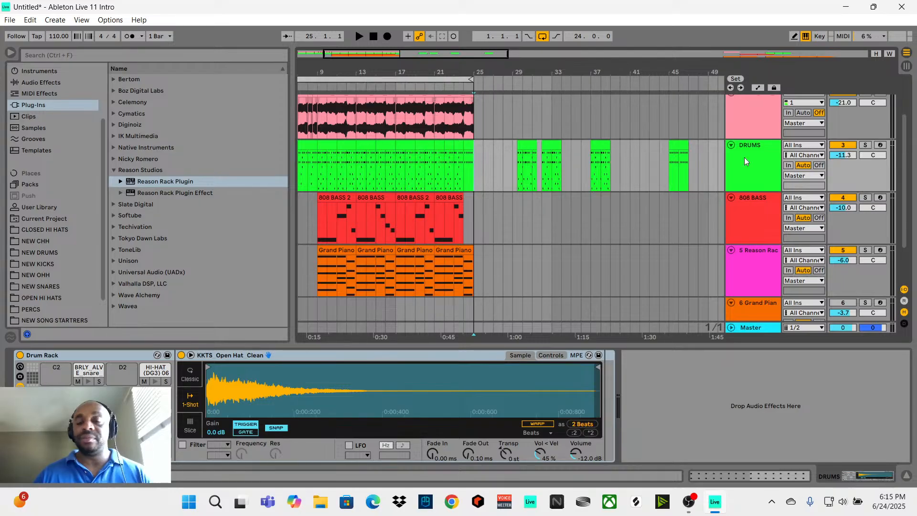
Move the three spare DRUMS clips between bars 29 and 39 to about bar 49, and the one at bar 45 to bar 47.
drag(514, 169, 607, 165)
drag(464, 57, 464, 45)
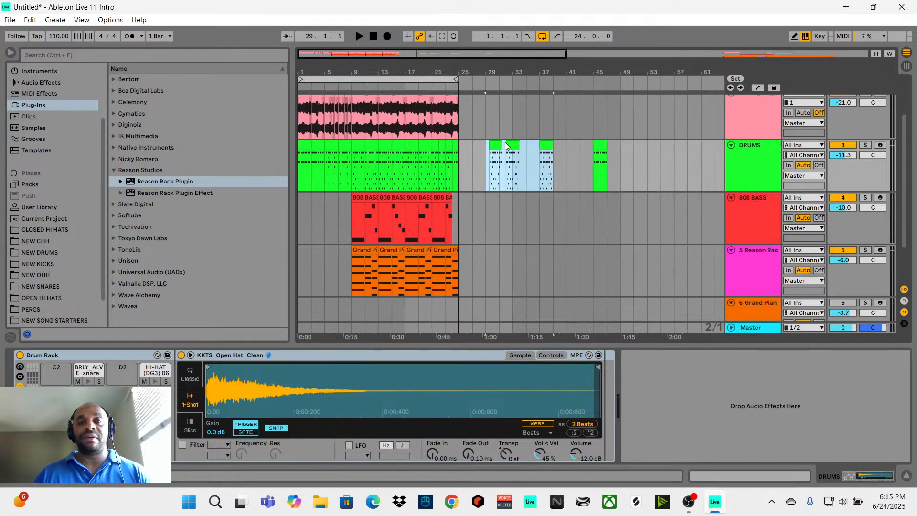
drag(498, 147, 632, 172)
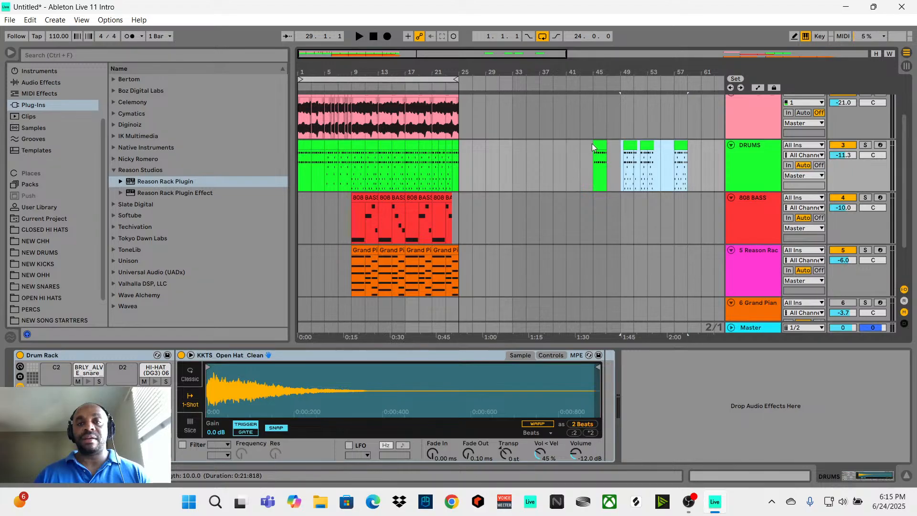
drag(592, 144, 610, 148)
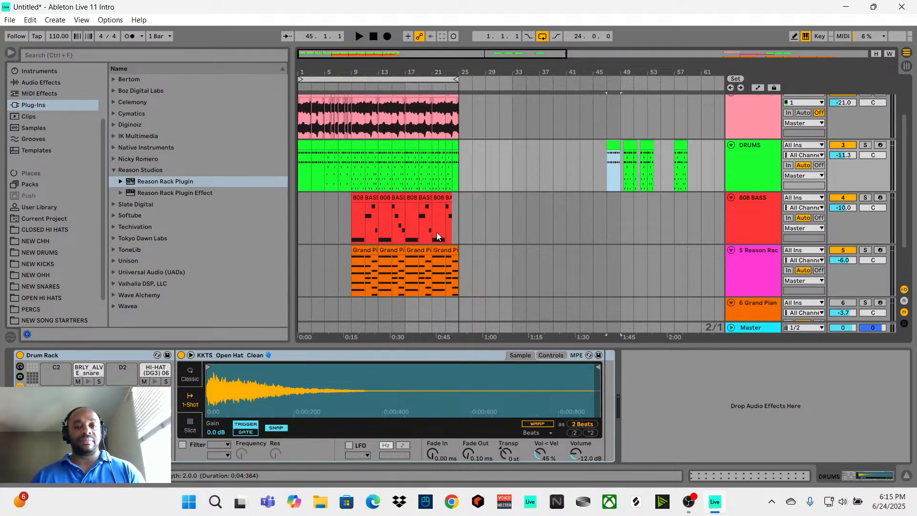
Extend the last 808 BASS clip to bar 25 and duplicate all 808 BASS clips from bars 9 to 25 right after themselves.
click(452, 197)
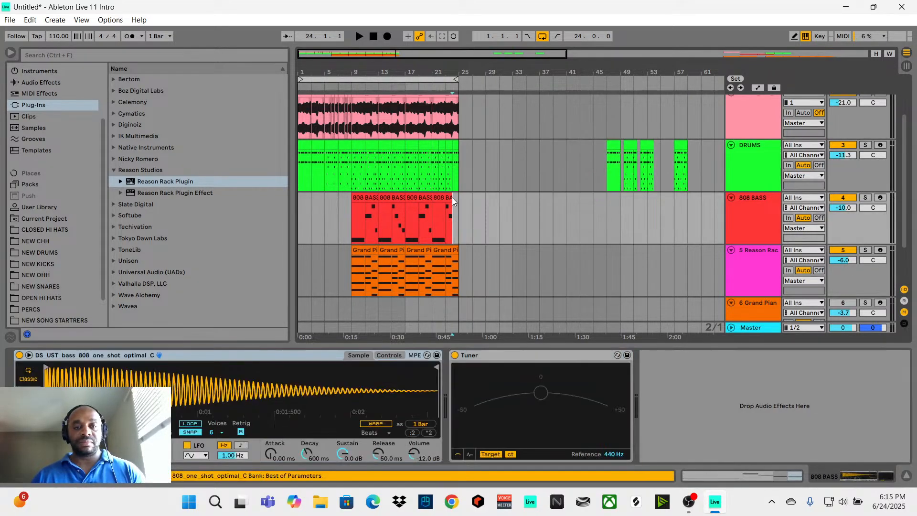
drag(452, 197, 457, 199)
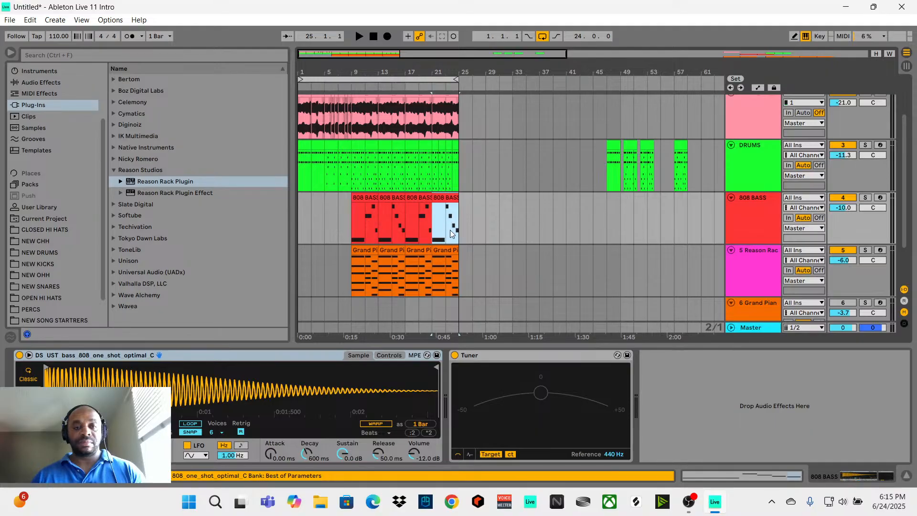
drag(458, 233, 346, 226)
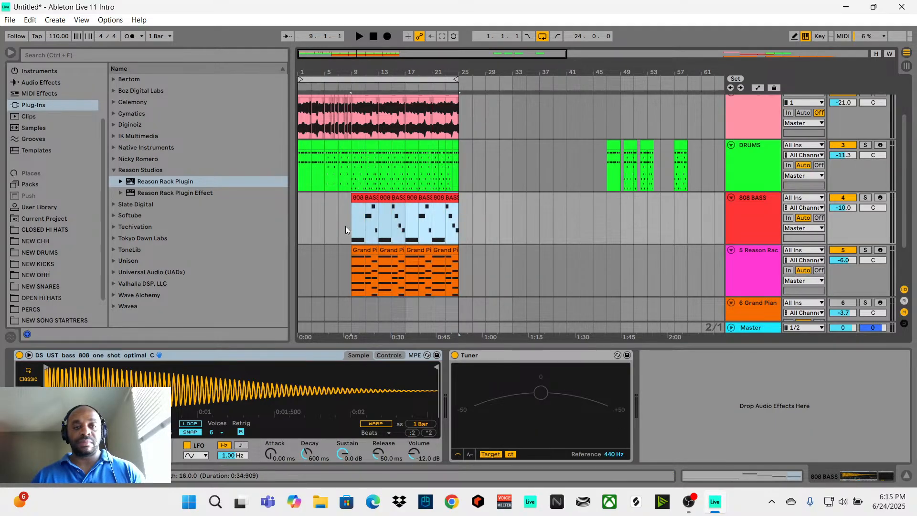
key(ctrl+d)
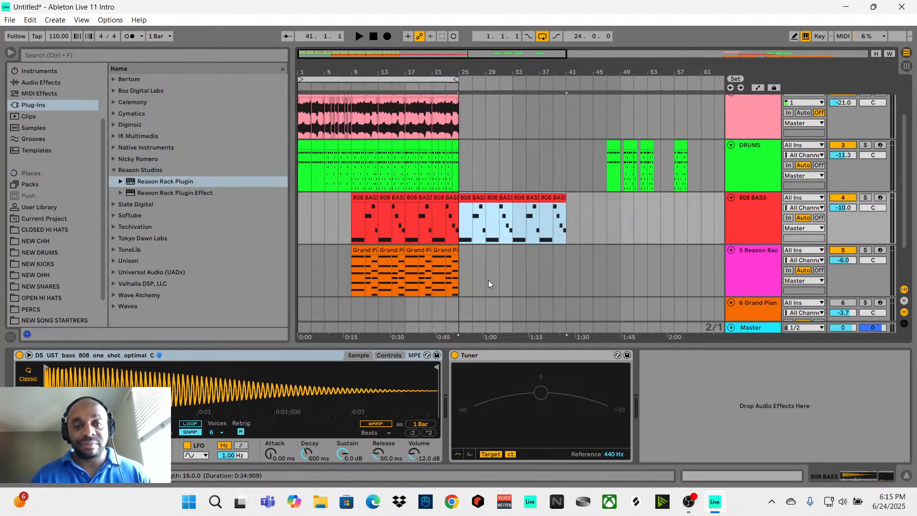
Duplicate the last Grand Piano clip to bar 25 and shorten the copy so it ends at bar 27.
click(457, 268)
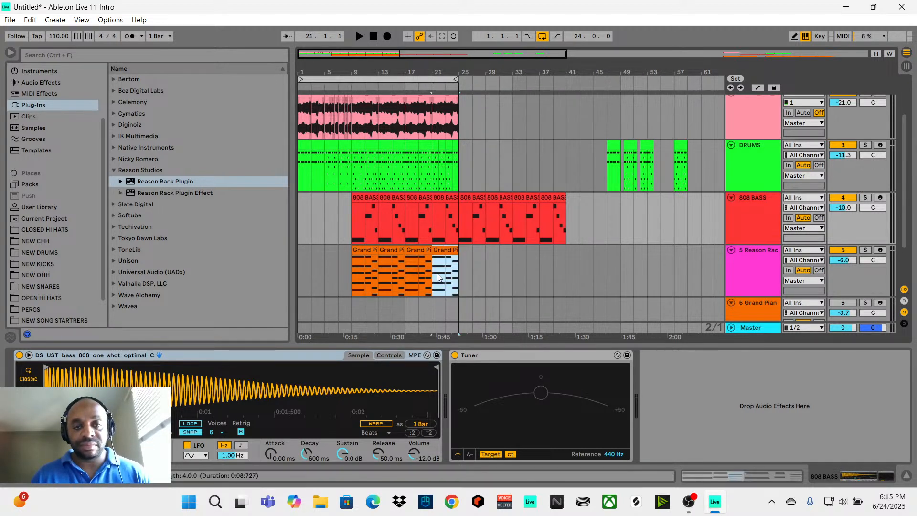
key(ctrl+d)
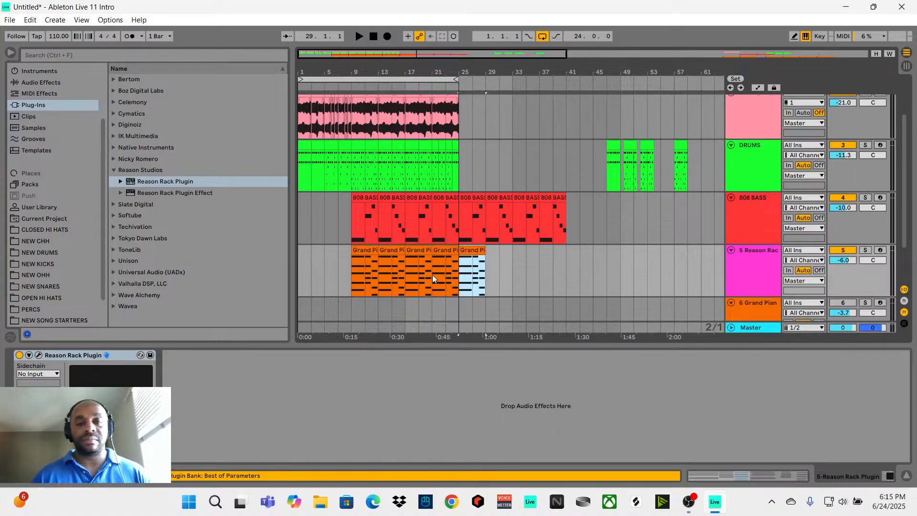
drag(480, 252, 465, 255)
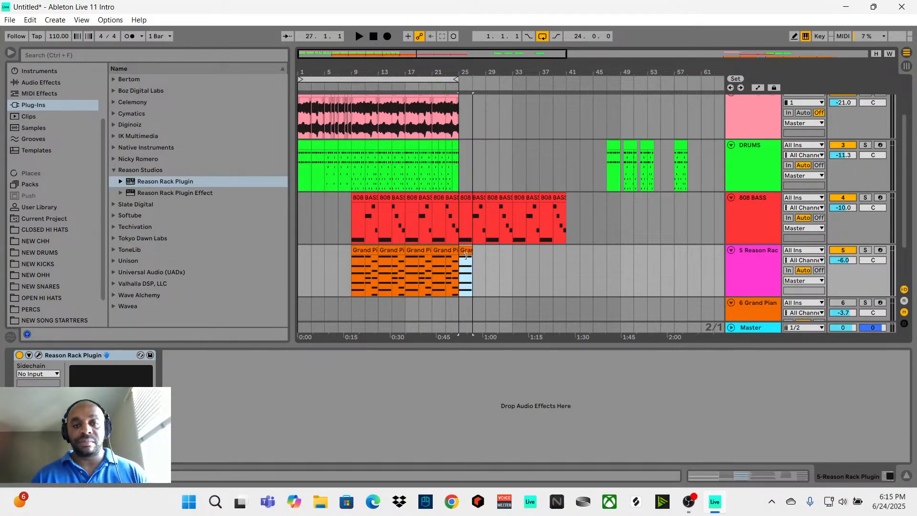
Shorten the 808 BASS clip at bar 25 to end at bar 27, and duplicate it to bar 27 during playback.
drag(484, 202, 479, 203)
key(space)
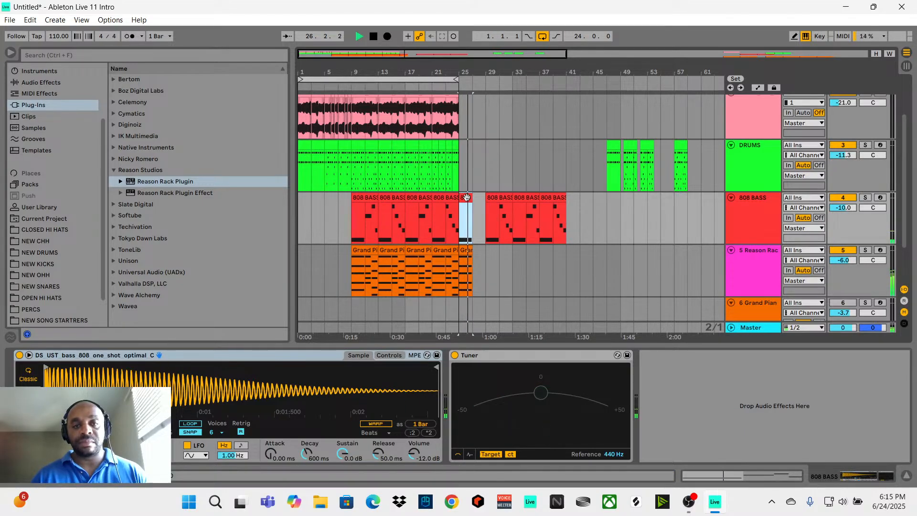
key(ctrl+d)
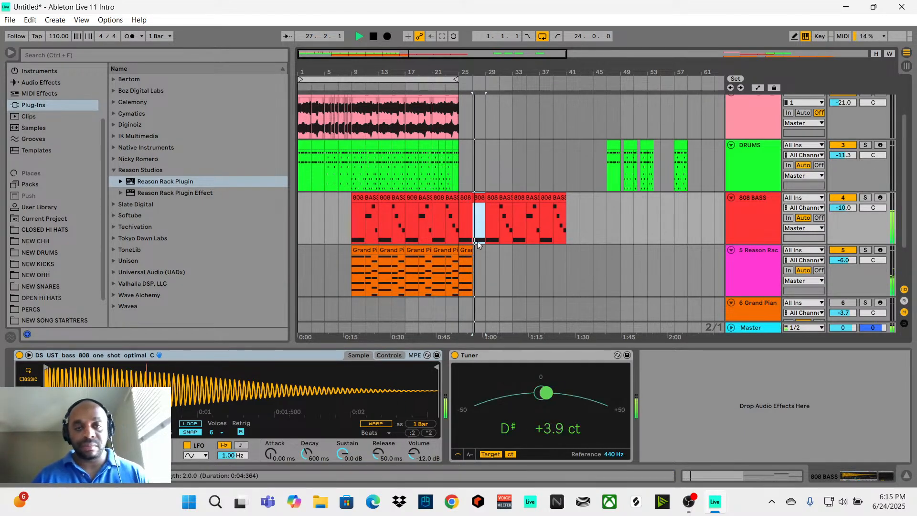
Duplicate the two-bar Grand Piano clip at bar 25 twice so copies fill bars 27 to 31.
click(463, 253)
key(ctrl+d)
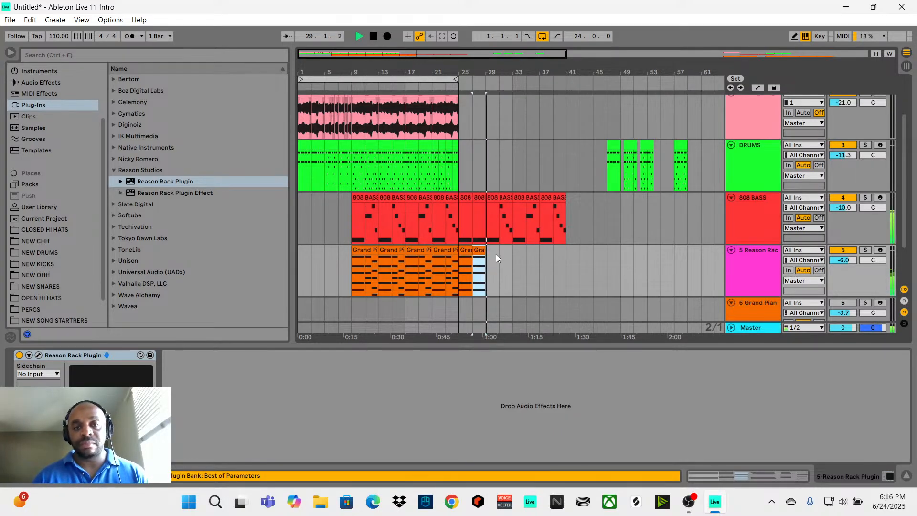
key(space)
key(ctrl+d)
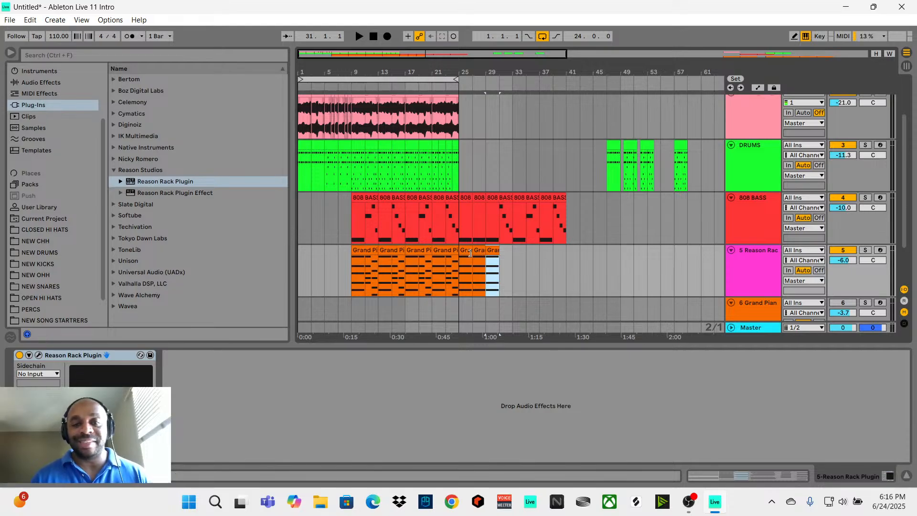
Play the new section from bar 25 and try shortening the 808 BASS clip at bar 29 to end at bar 31.
click(457, 228)
key(space)
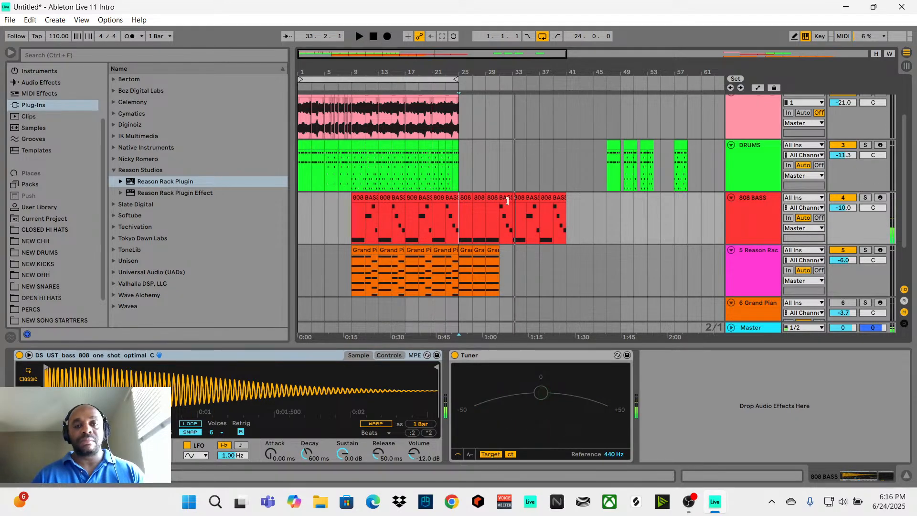
click(507, 200)
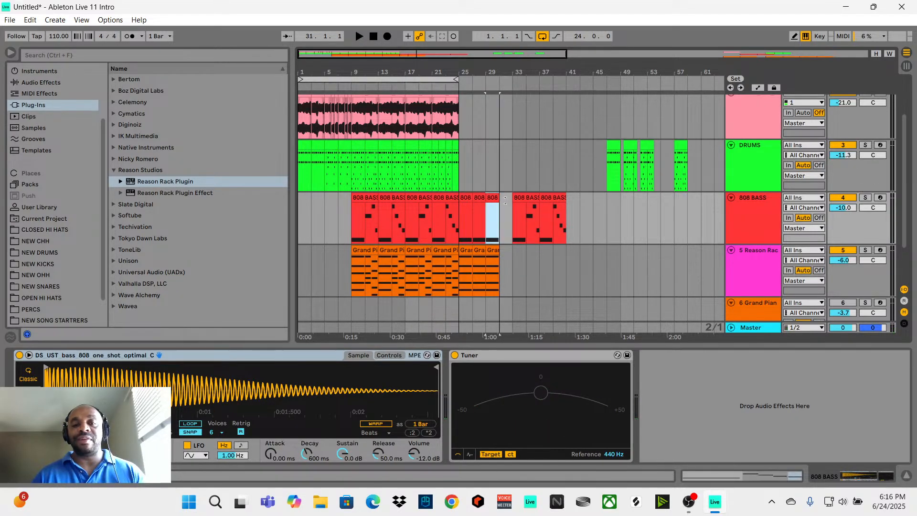
Audition the 808 BASS and Grand Piano clips together from bar 29.
click(490, 249)
key(space)
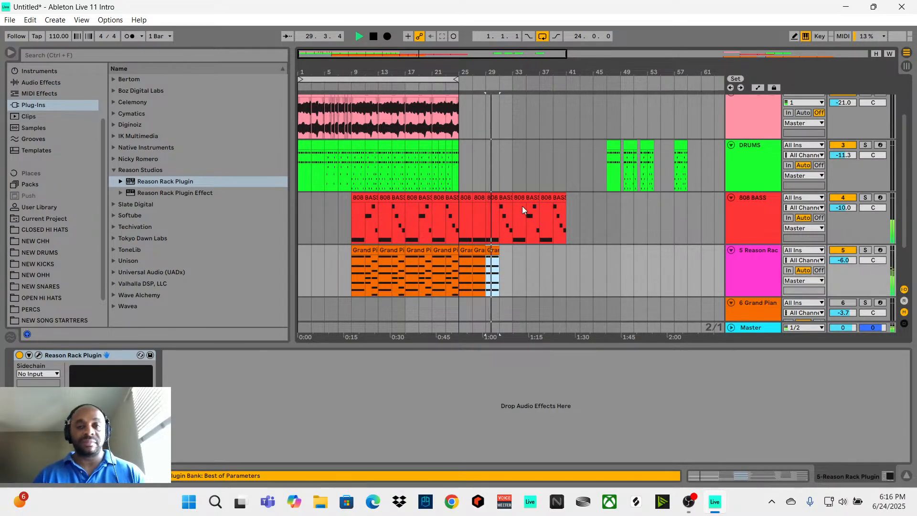
key(space)
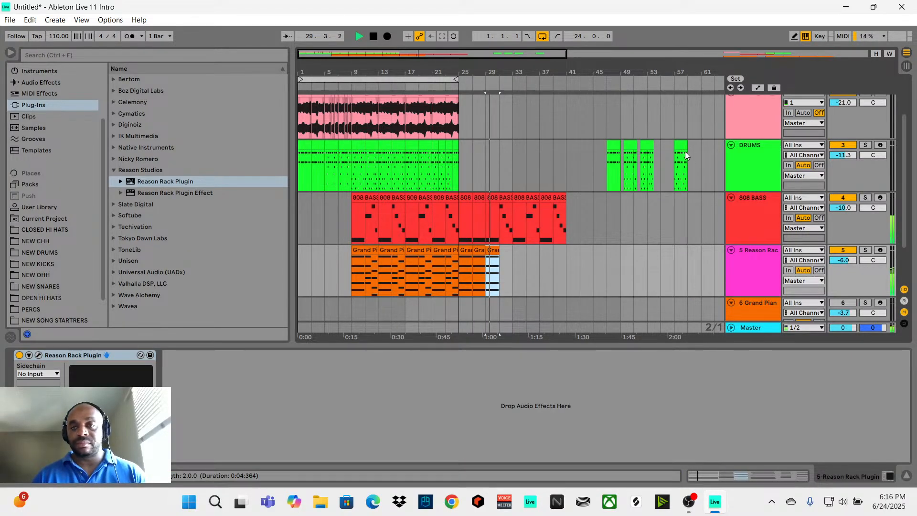
Move the spare DRUMS clip from bar 57 to bar 25, duplicate it to bar 27, and play from bar 25.
drag(683, 147, 473, 176)
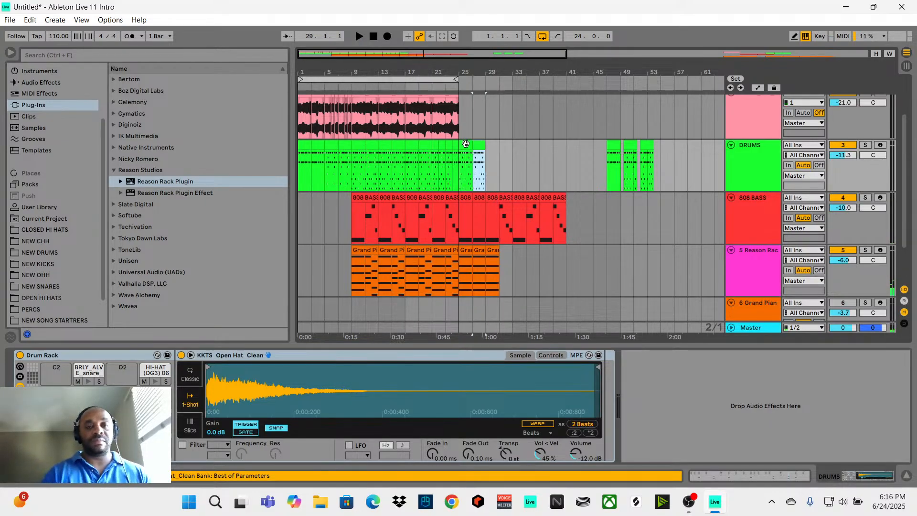
click(459, 160)
key(space)
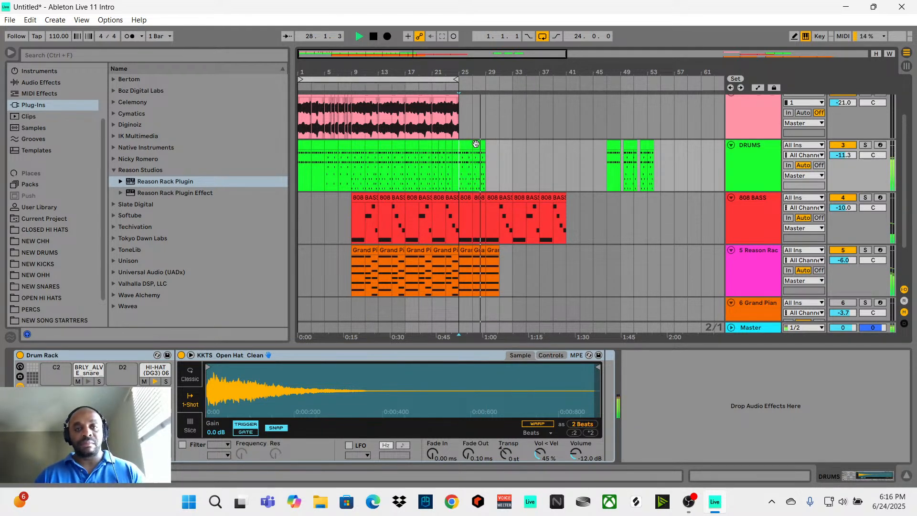
Duplicate the DRUMS clip at bar 27 through bar 33 and the Grand Piano clip to bar 31, playing from bar 25.
click(477, 144)
key(ctrl+d)
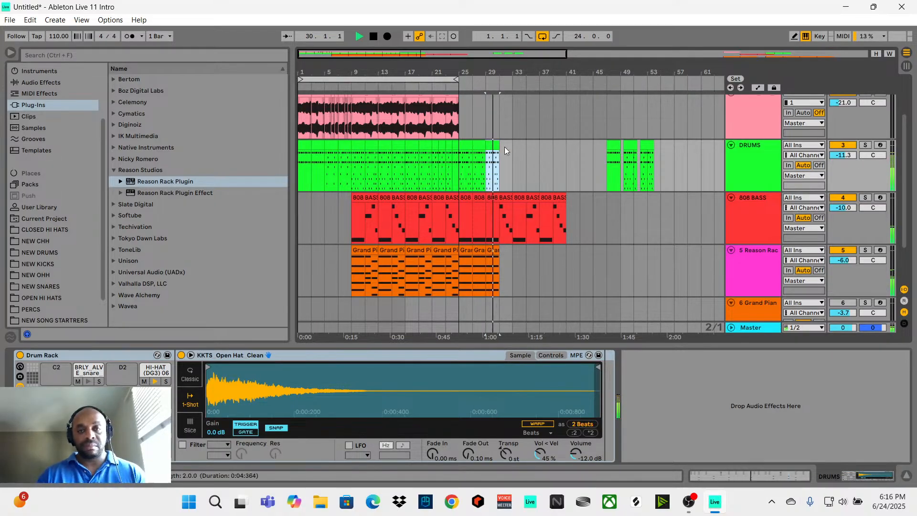
key(ctrl+d)
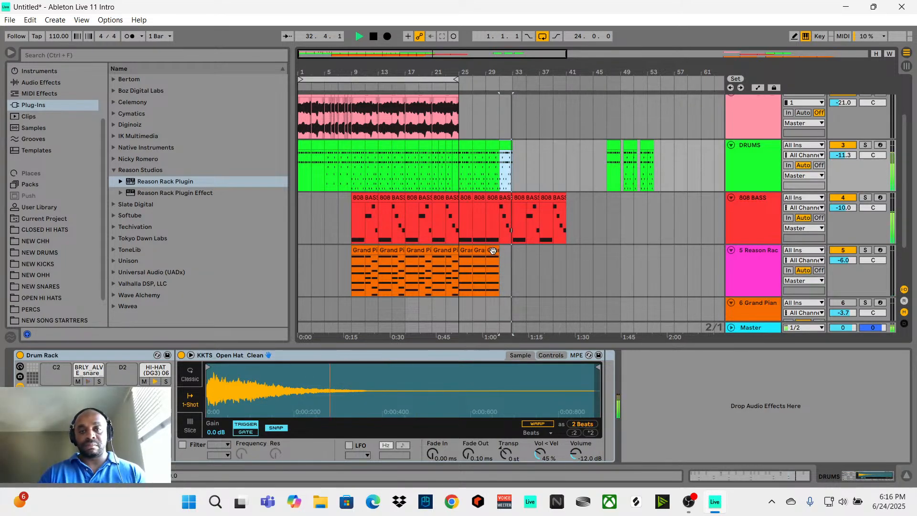
click(497, 260)
key(ctrl+d)
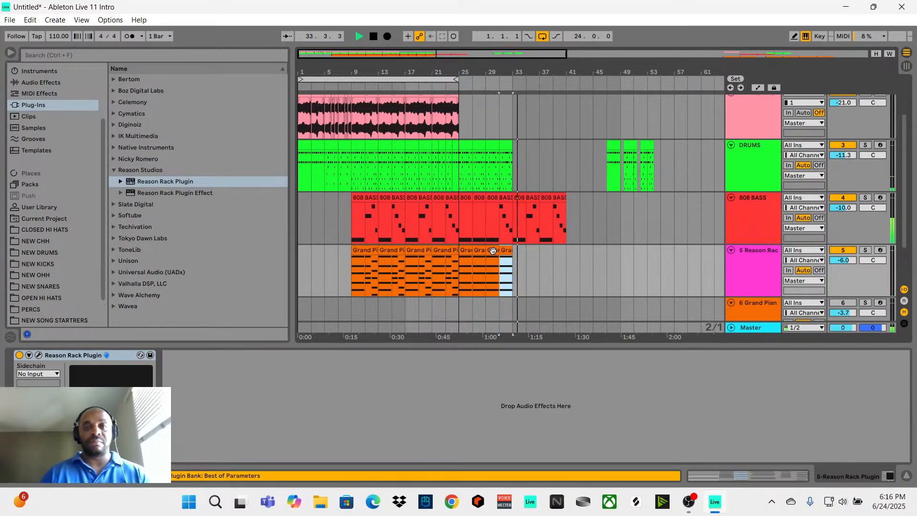
click(460, 228)
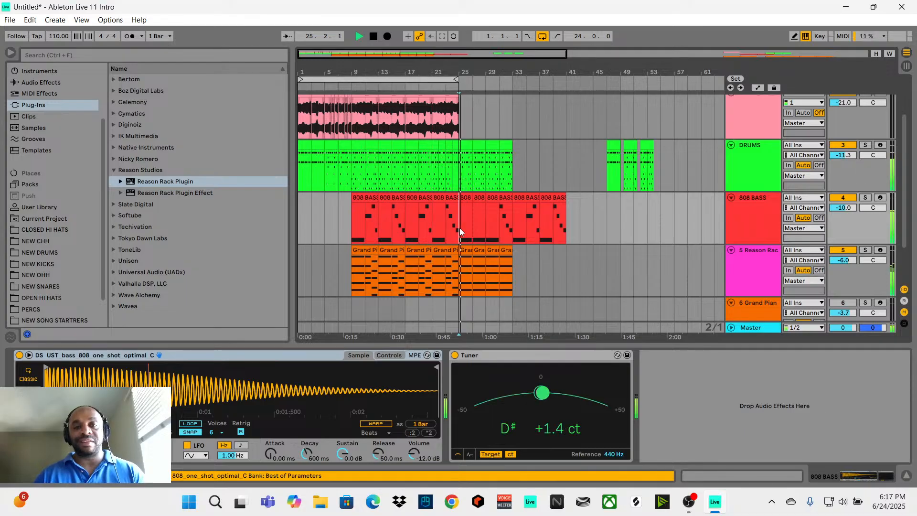
Remove the DRUMS part between bars 25 and 26 and play from bar 24.
mouse_move(476, 71)
mouse_down()
mouse_move(417, 156)
mouse_move(390, 147)
mouse_up()
key(space)
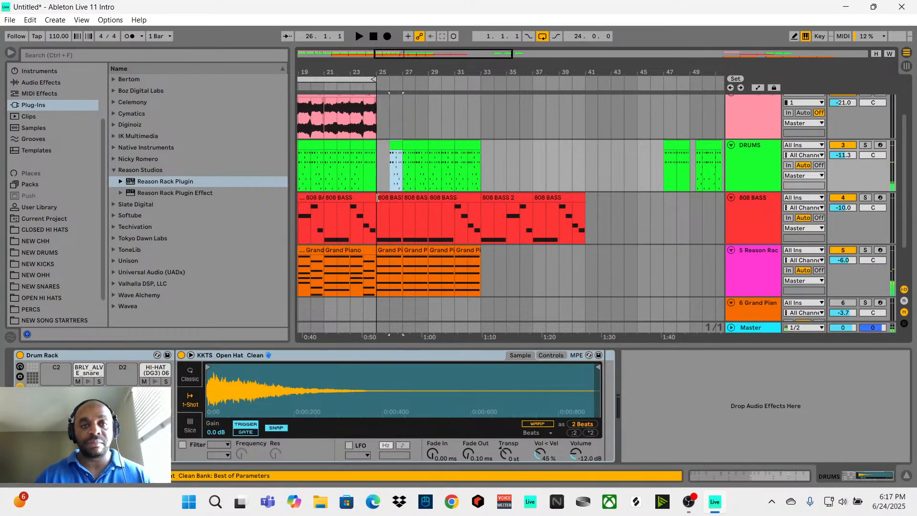
click(362, 163)
key(space)
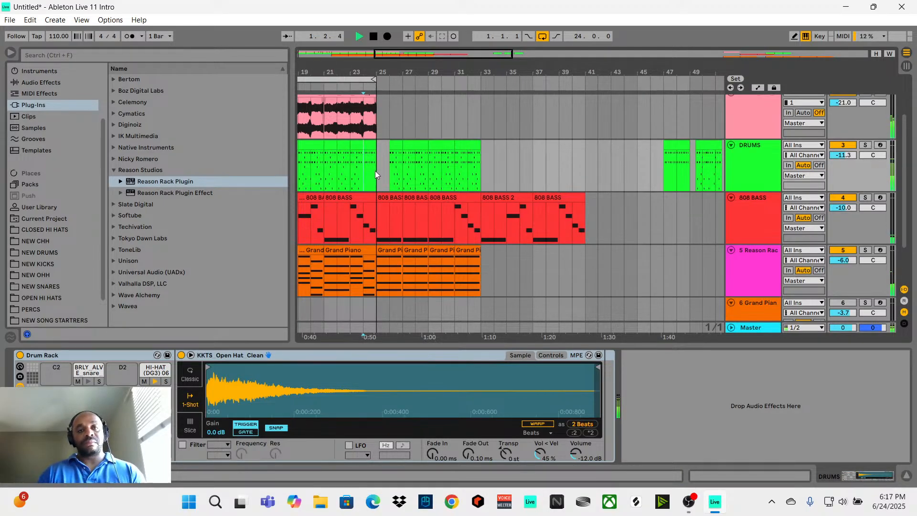
Extend the arrangement loop to end at bar 33 and play the transition from bar 24.
key(space)
click(378, 80)
drag(377, 79, 479, 80)
key(space)
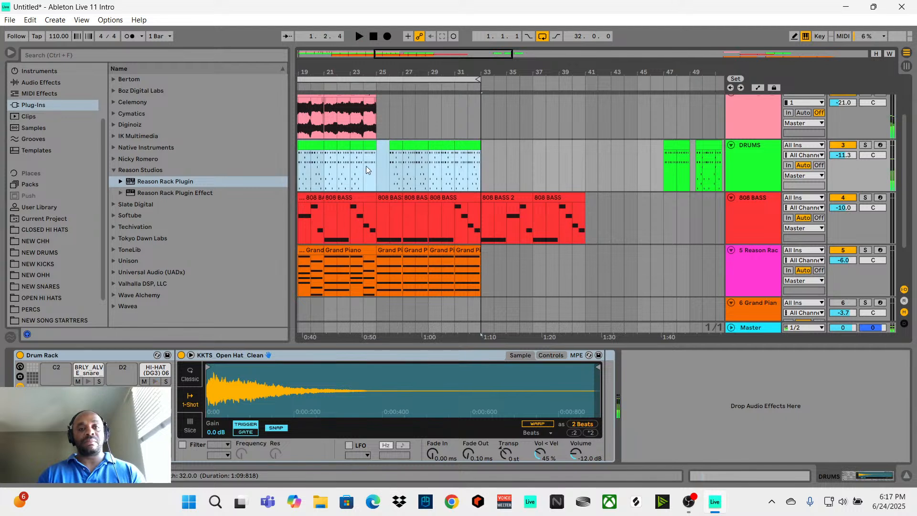
click(363, 168)
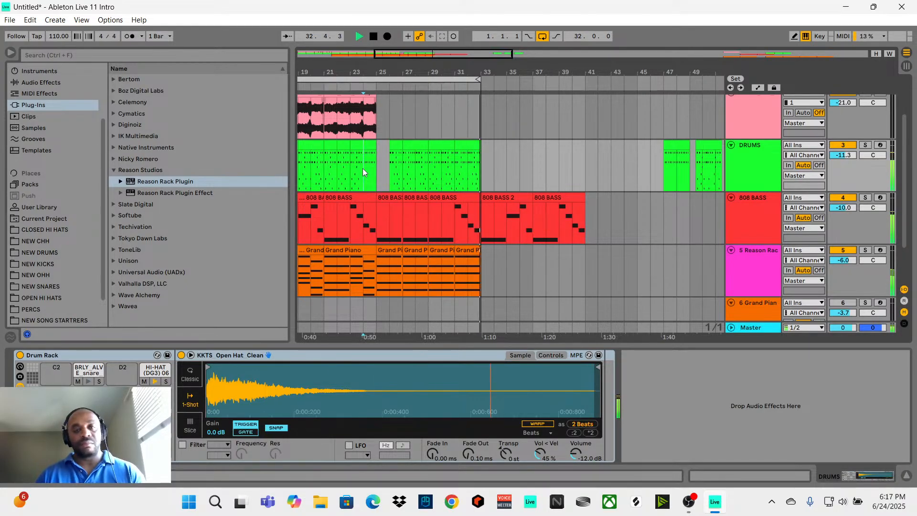
key(space)
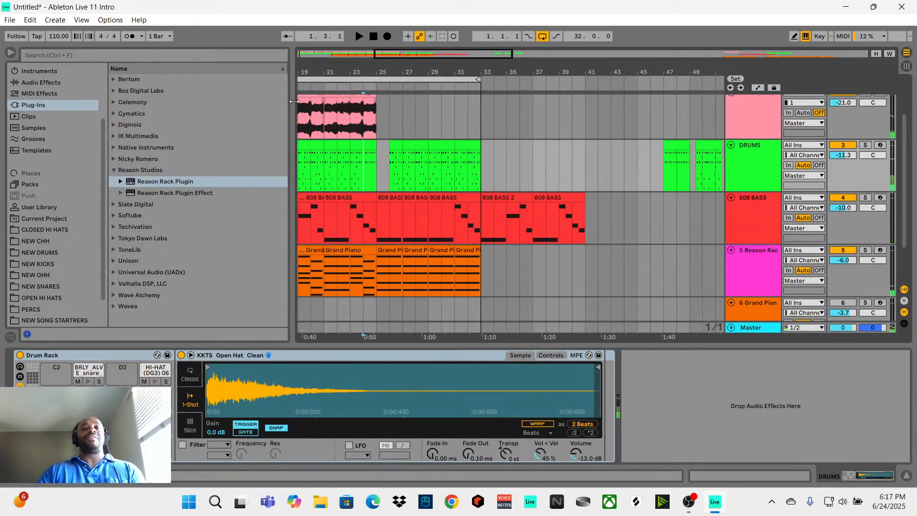
Shorten the loop to the new section from bar 25 to bar 33 and play it.
drag(394, 61, 395, 41)
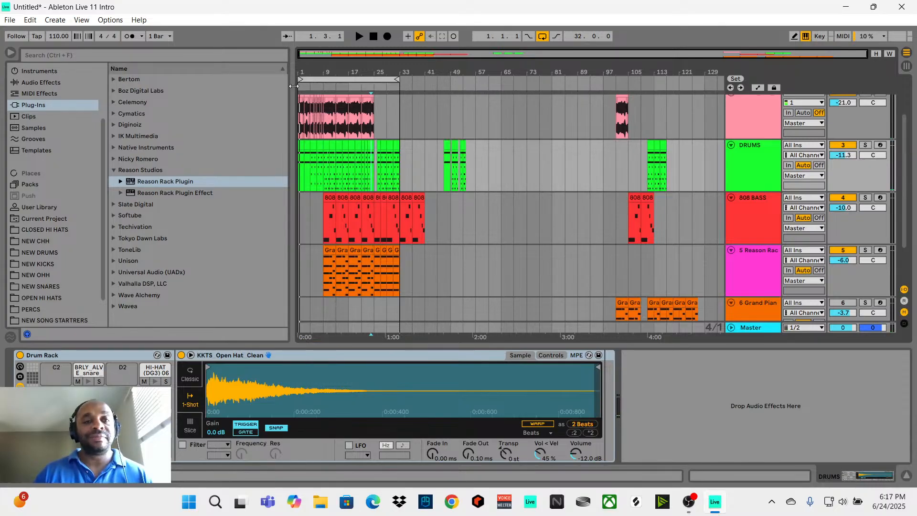
drag(300, 80, 370, 99)
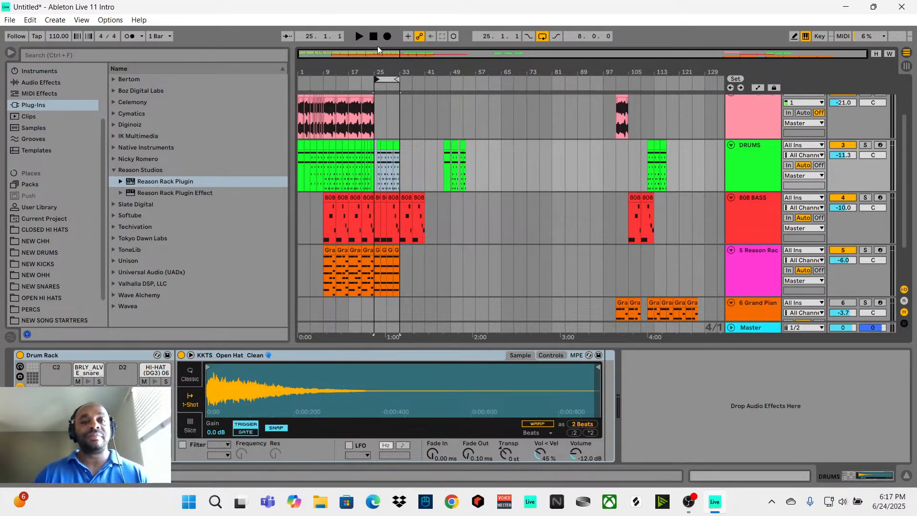
drag(376, 52, 375, 93)
key(space)
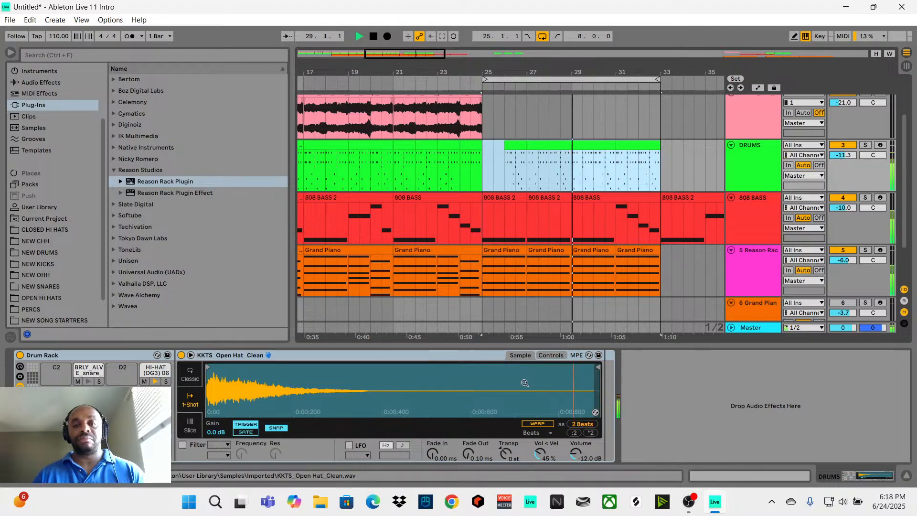
key(space)
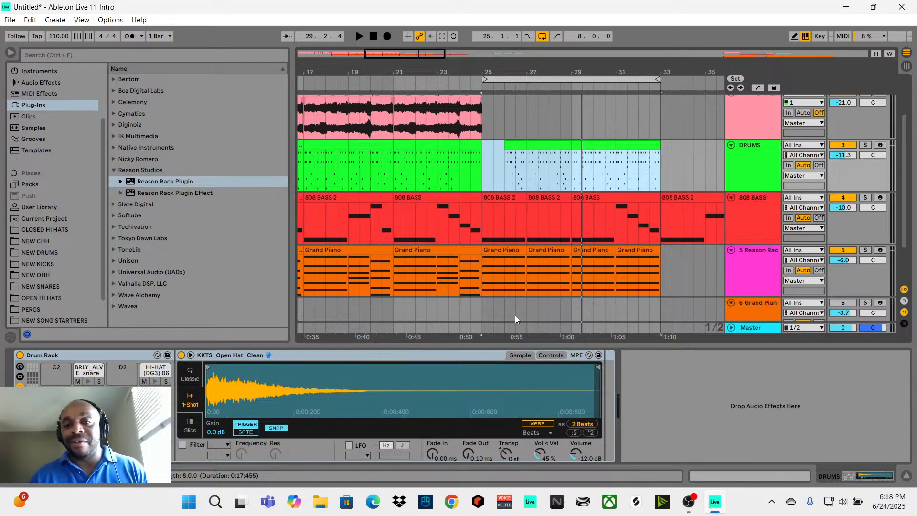
Move the two spare 808 BASS clips after bar 33 to bar 47, out of the new section.
key(minus)
key(minus)
key(minus)
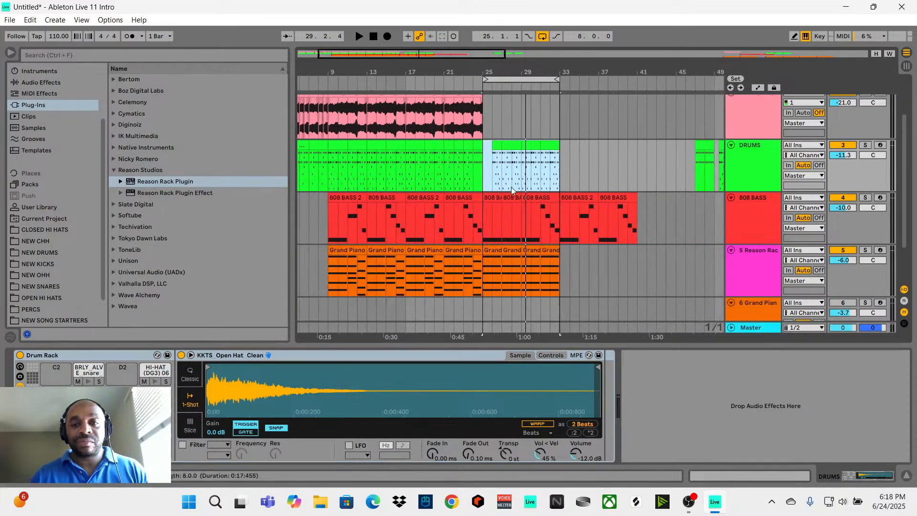
drag(635, 233, 700, 228)
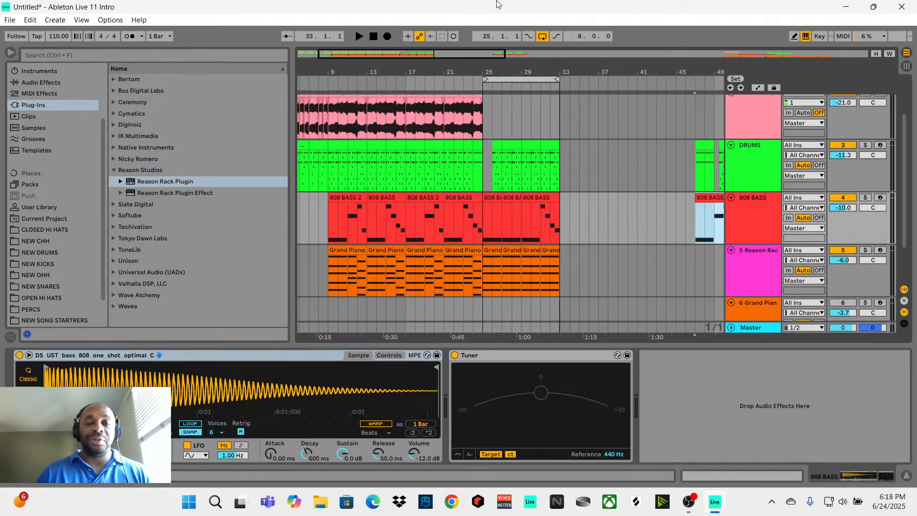
Move the eight-bar loop to bars 9 to 17 and set the playback position at bar 9.
drag(373, 54, 374, 65)
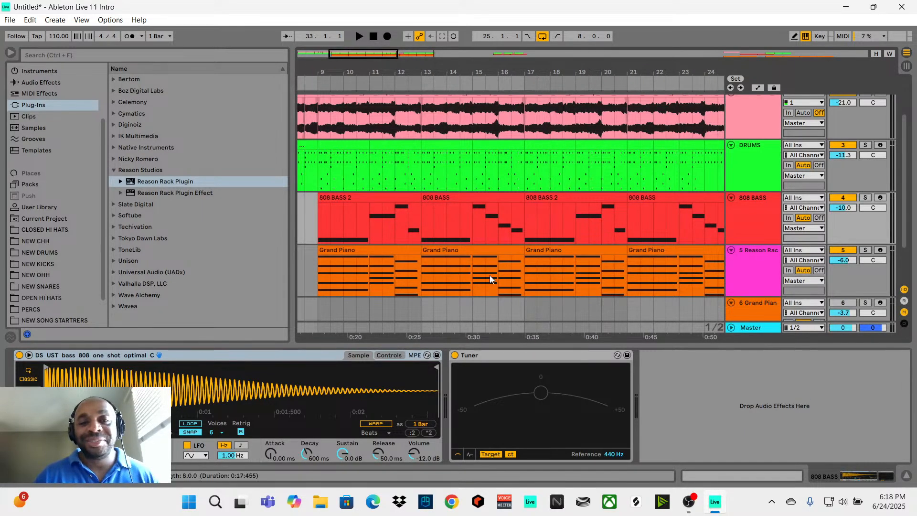
click(421, 233)
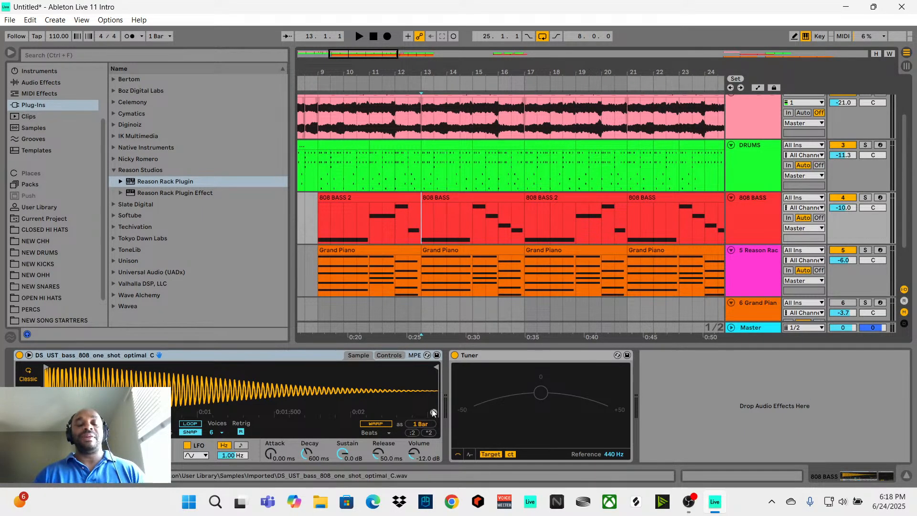
drag(338, 56, 338, 30)
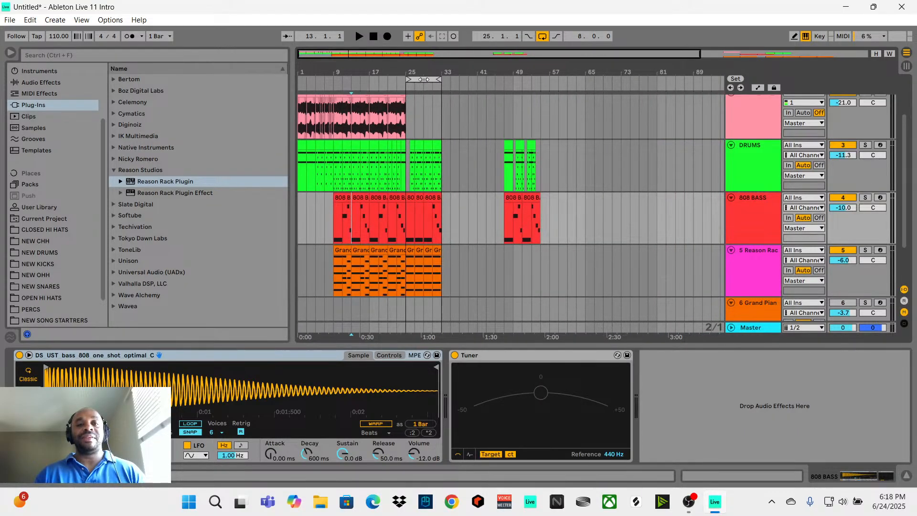
drag(424, 81, 351, 81)
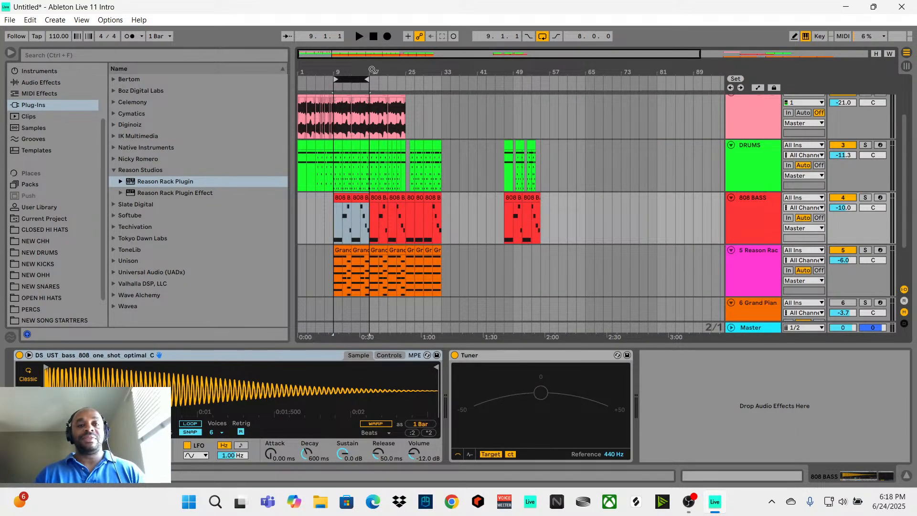
click(334, 183)
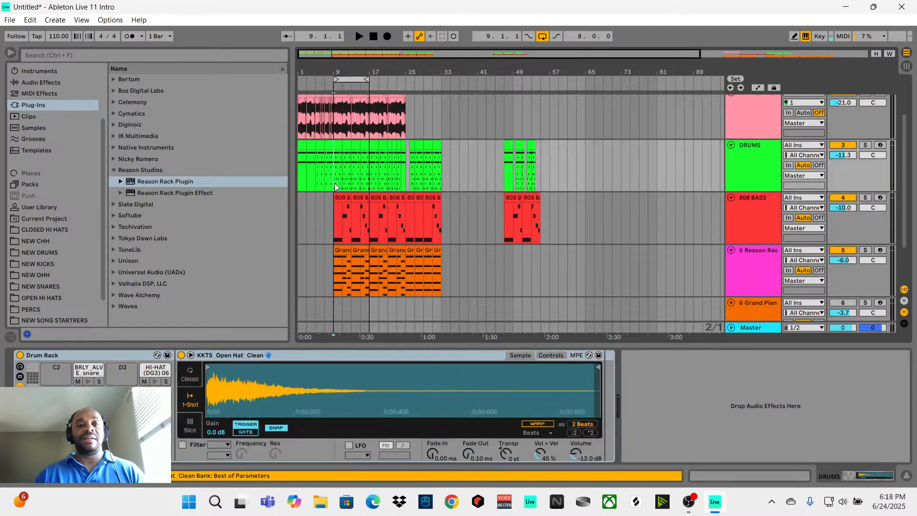
drag(358, 69, 360, 289)
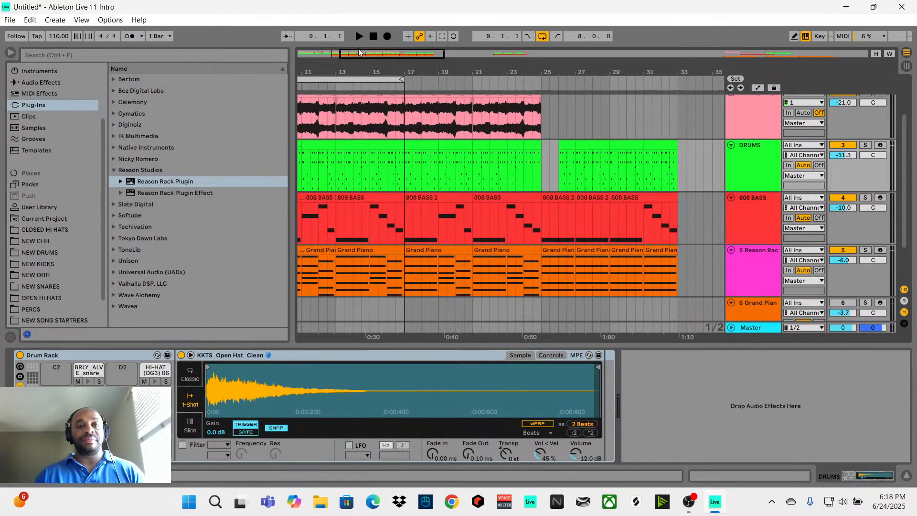
drag(361, 54, 338, 21)
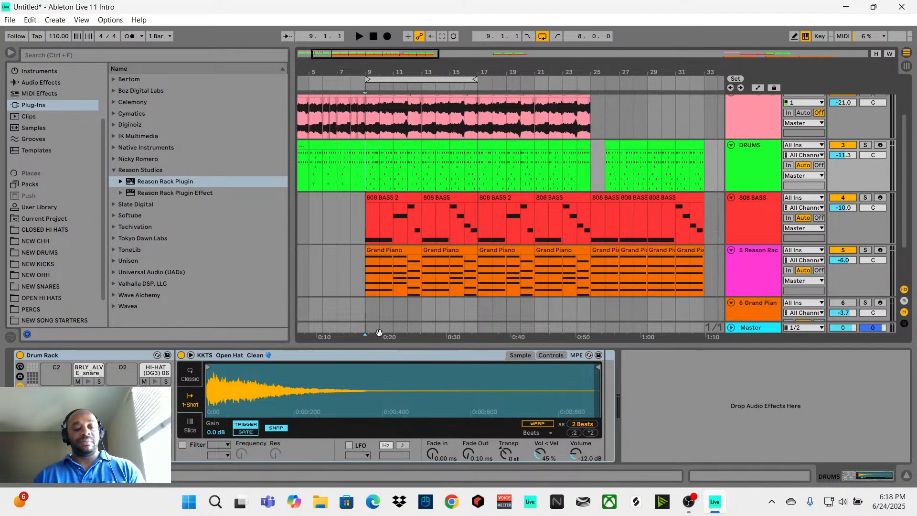
Mute the DRUMS track and open the notes of the first 808 BASS clip at bar 9.
key(Tab)
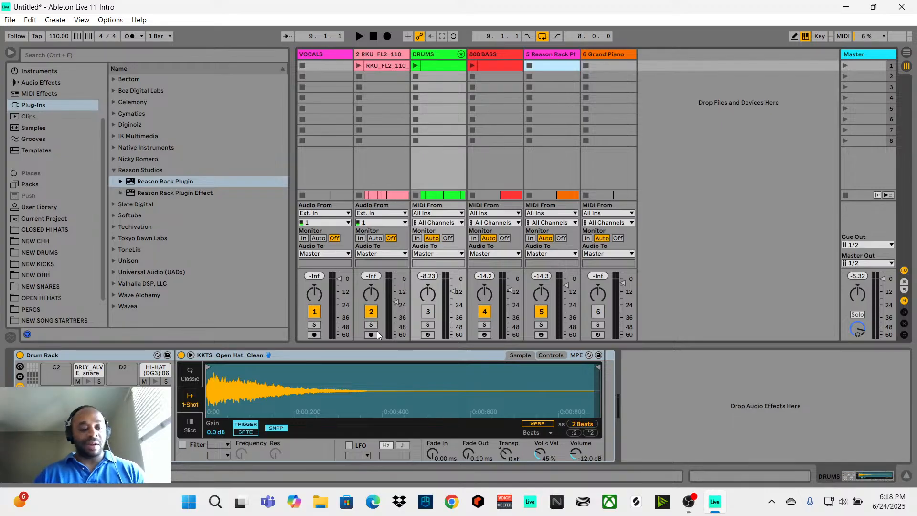
key(Tab)
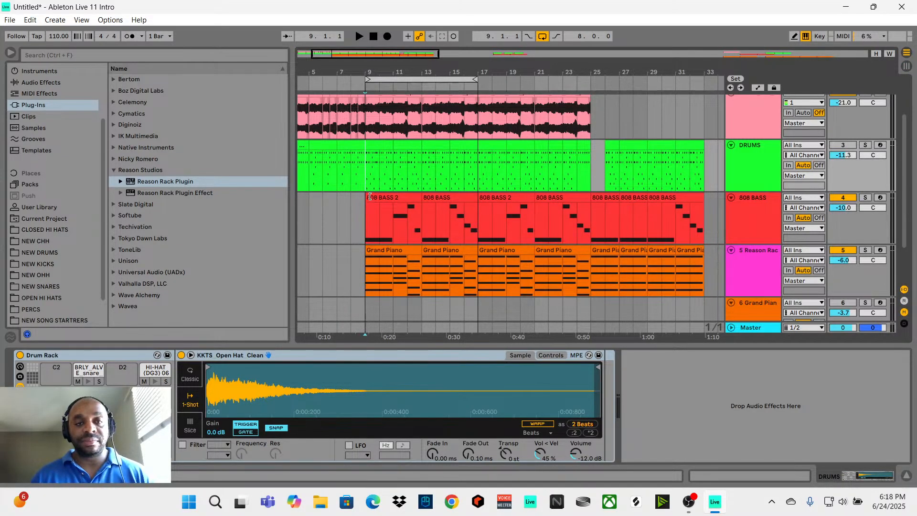
click(378, 197)
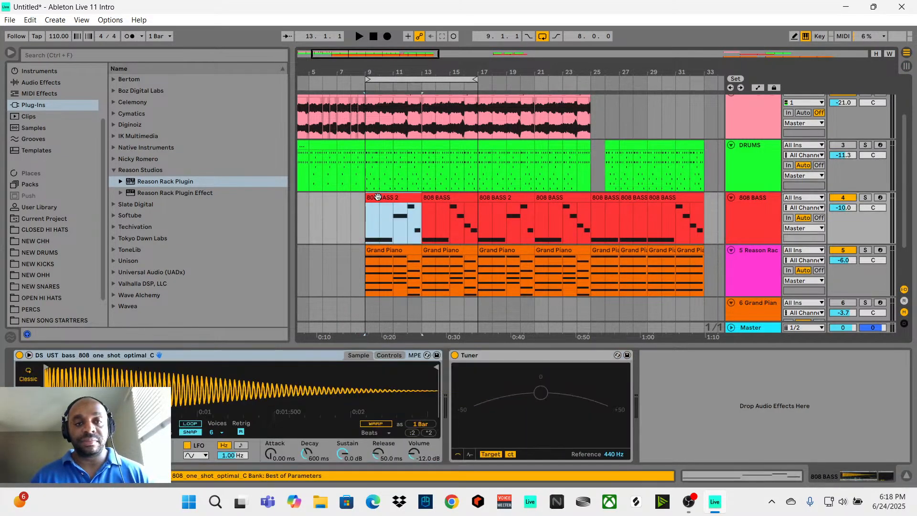
click(458, 197)
click(399, 197)
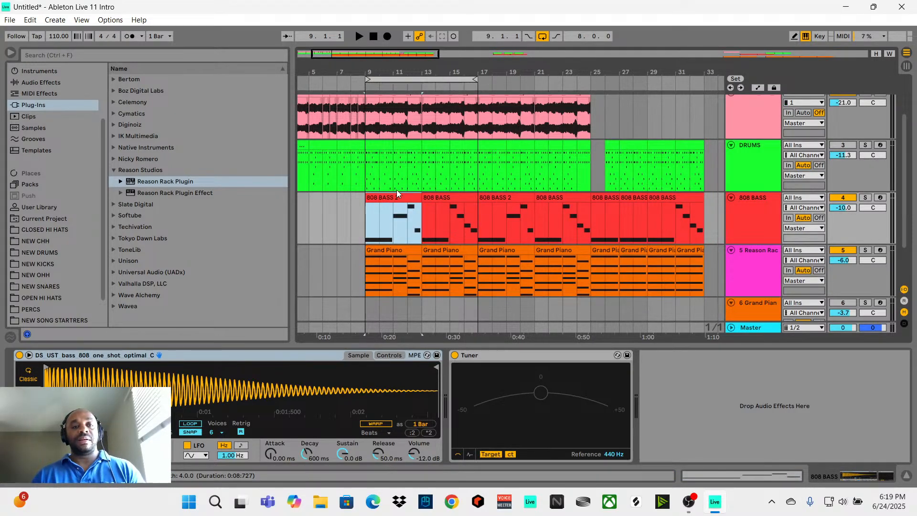
double_click(396, 195)
scroll(543, 331, down, 1)
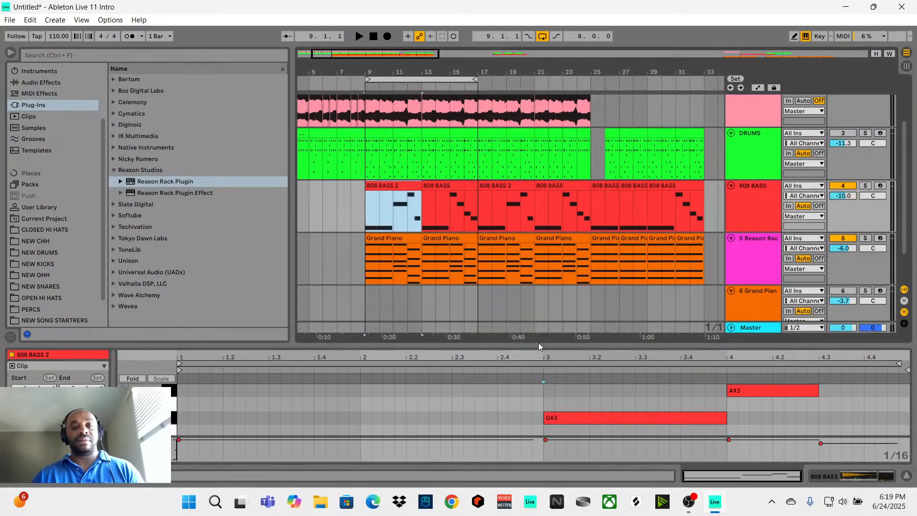
scroll(572, 403, down, 2)
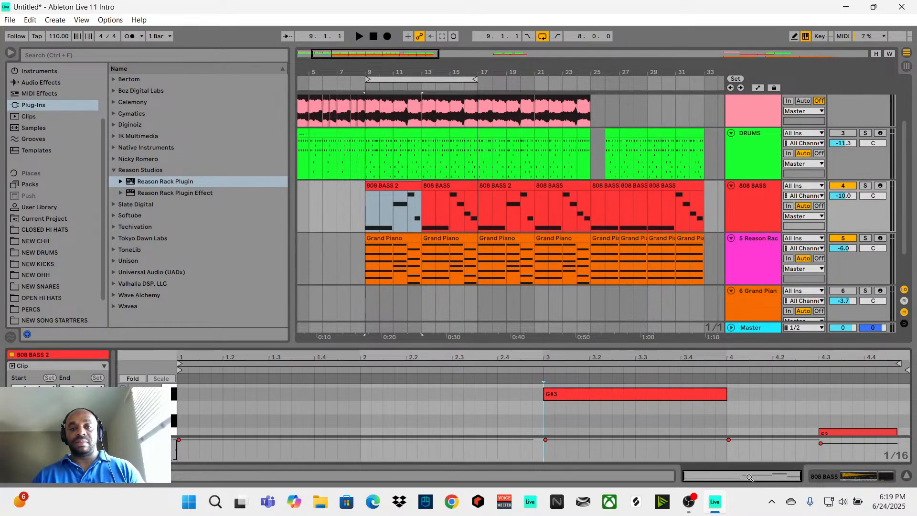
Audition the loop from bar 9 to bar 17 without the drums while reviewing the tracks.
key(space)
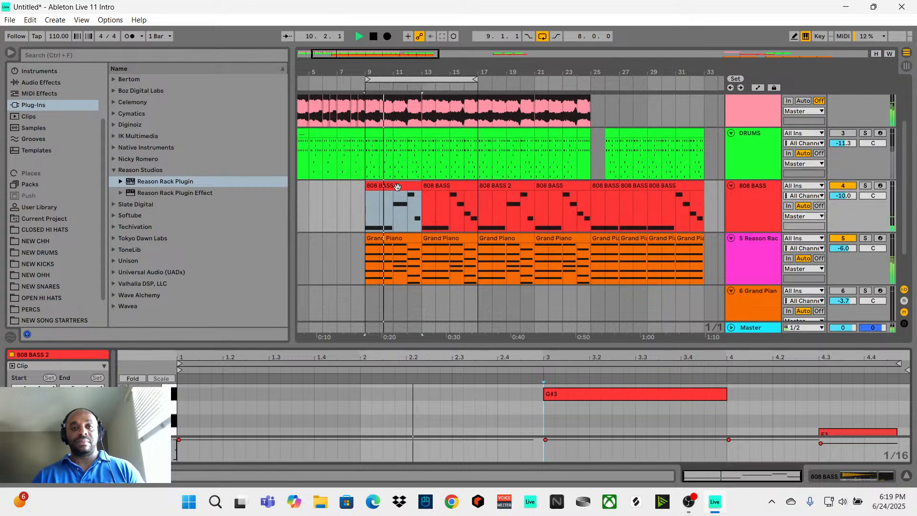
scroll(404, 176, up, 3)
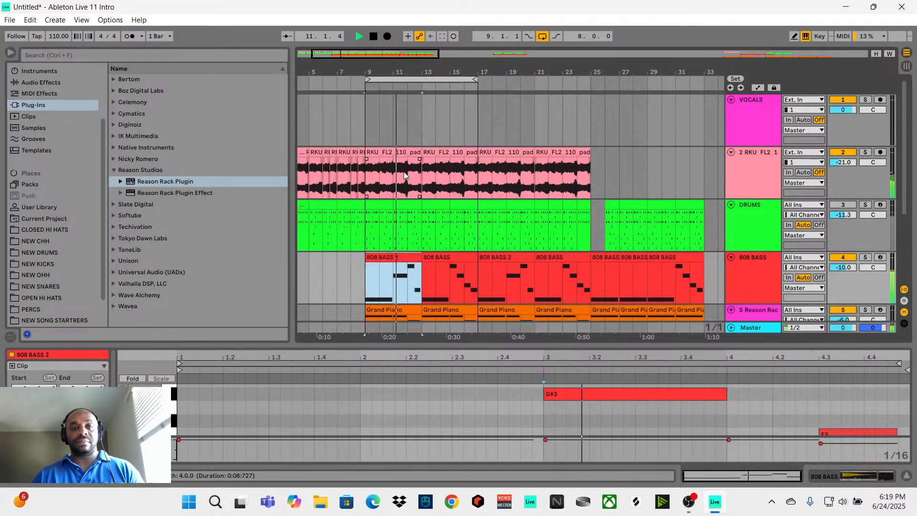
scroll(403, 174, down, 4)
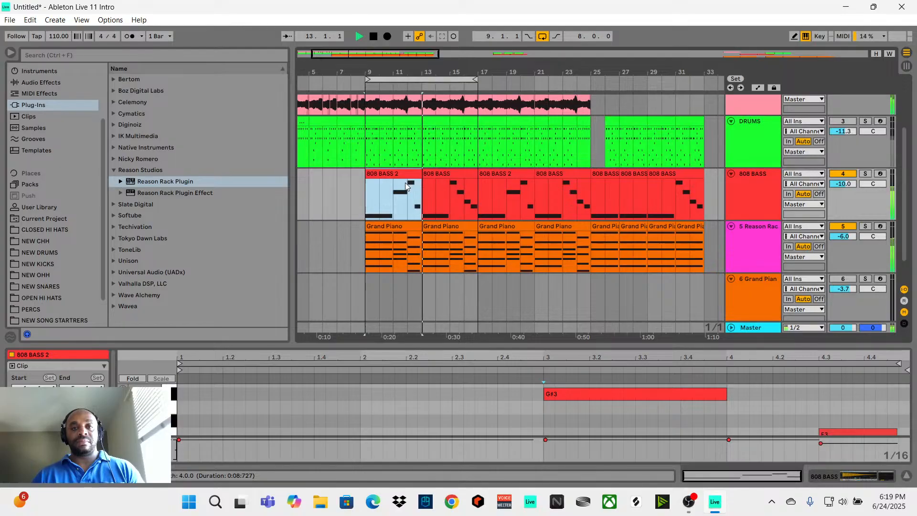
scroll(405, 182, up, 3)
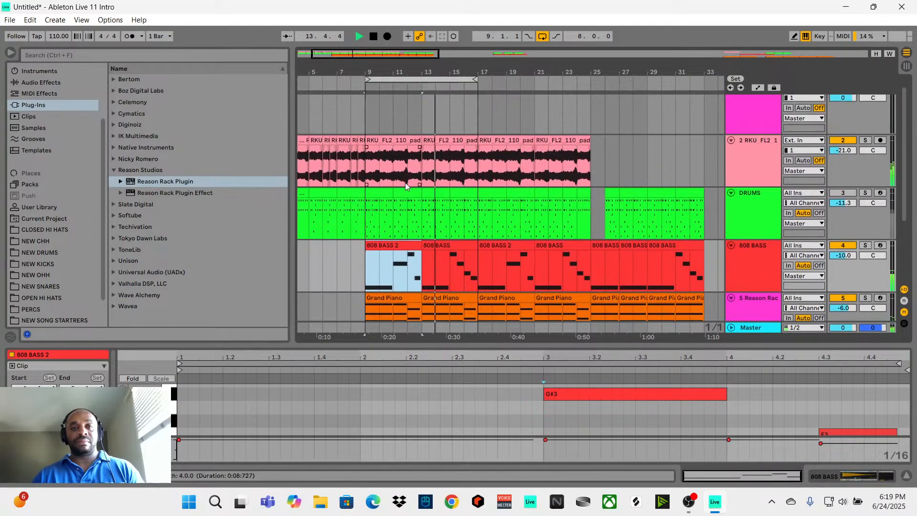
scroll(405, 184, down, 3)
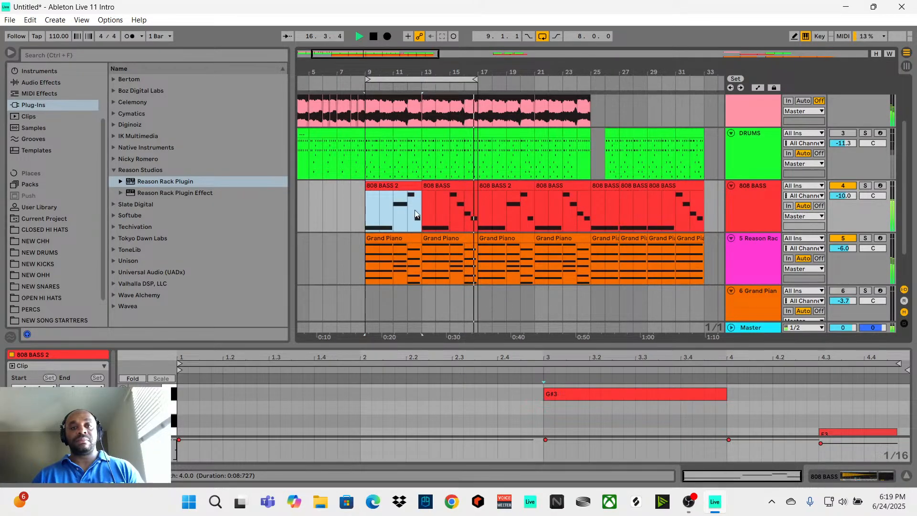
scroll(414, 210, up, 1)
scroll(414, 217, up, 1)
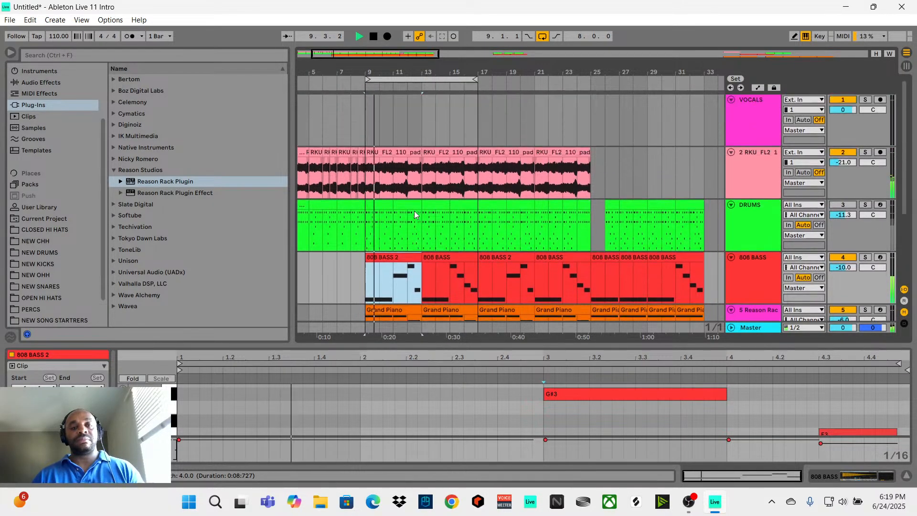
scroll(414, 225, down, 4)
key(space)
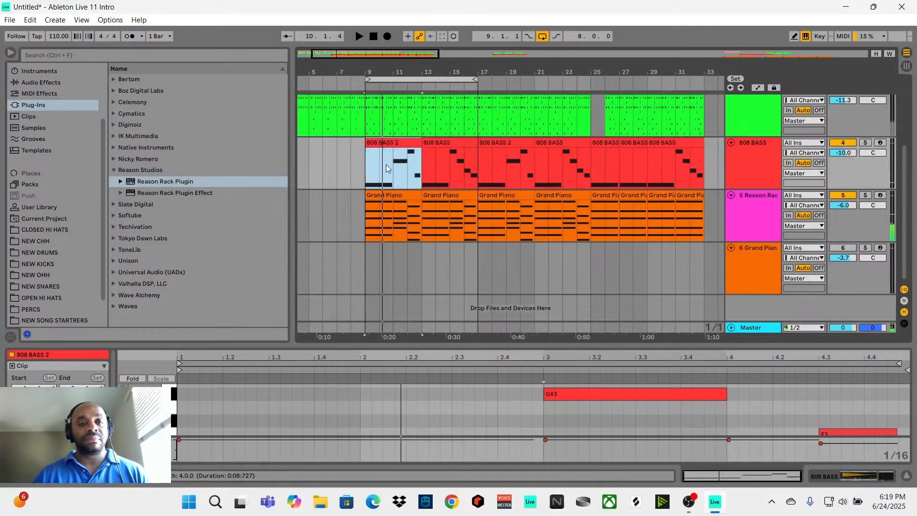
Mute the Reason Rack piano track and play the loop from bar 9 with the drums and 808 bass.
scroll(413, 199, up, 3)
scroll(412, 192, down, 3)
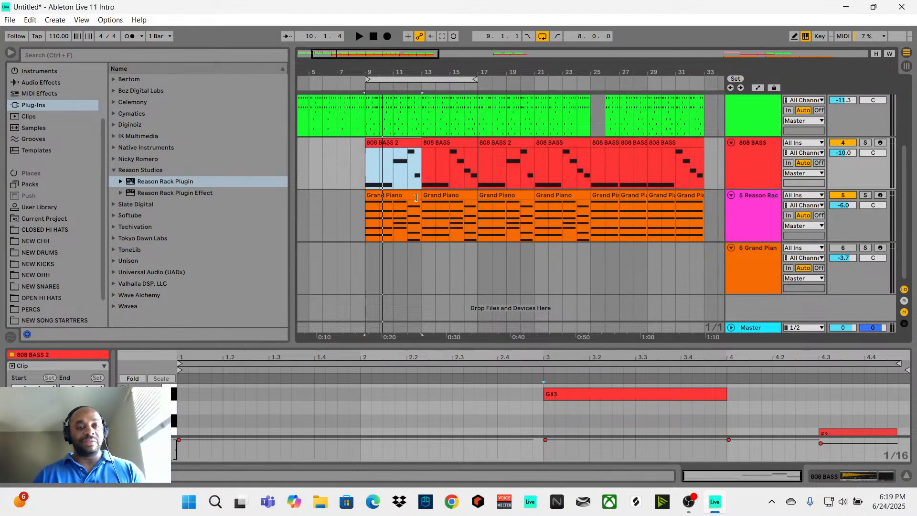
key(Tab)
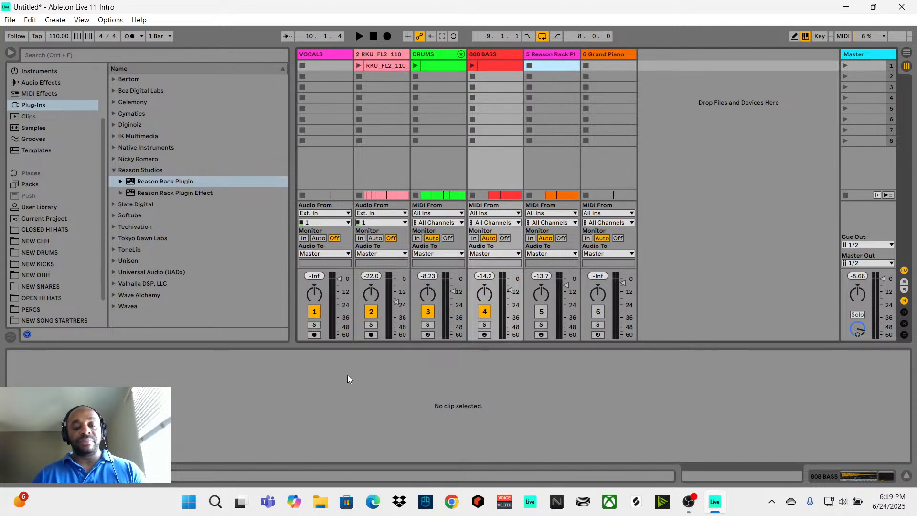
key(Tab)
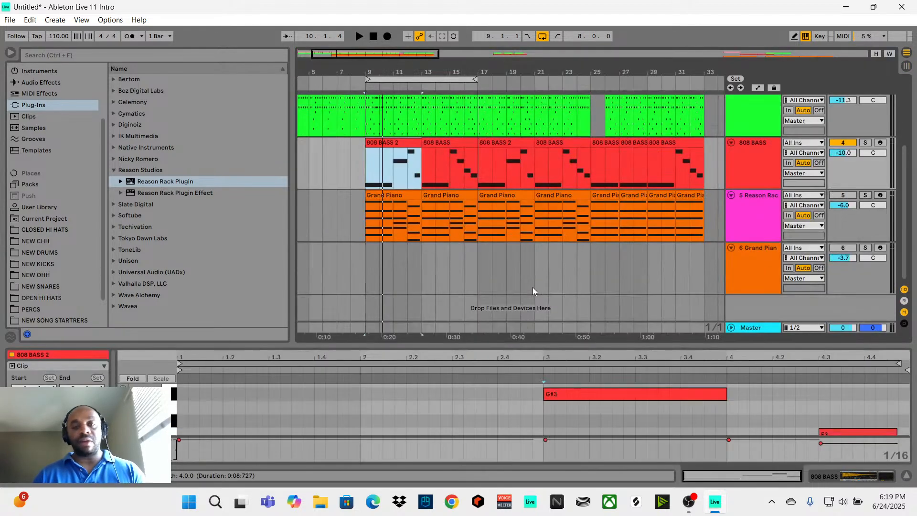
key(space)
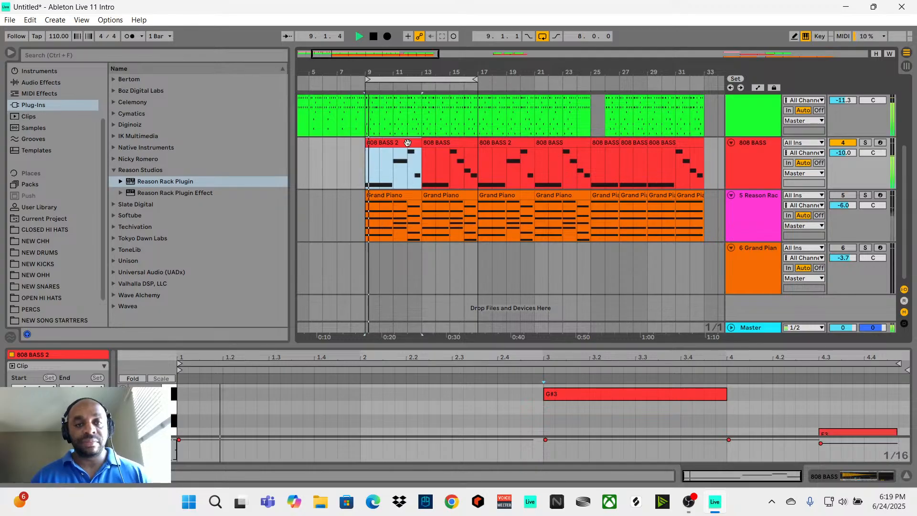
Enlarge the note editor and open the first two 808 BASS clips together with the loop spanning bars 9 to 17.
scroll(426, 386, down, 2)
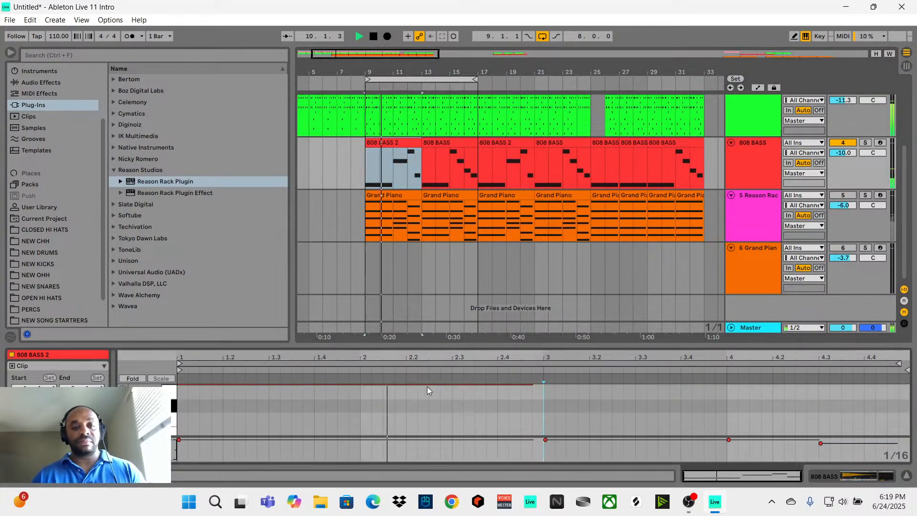
scroll(426, 386, up, 1)
drag(455, 345, 465, 172)
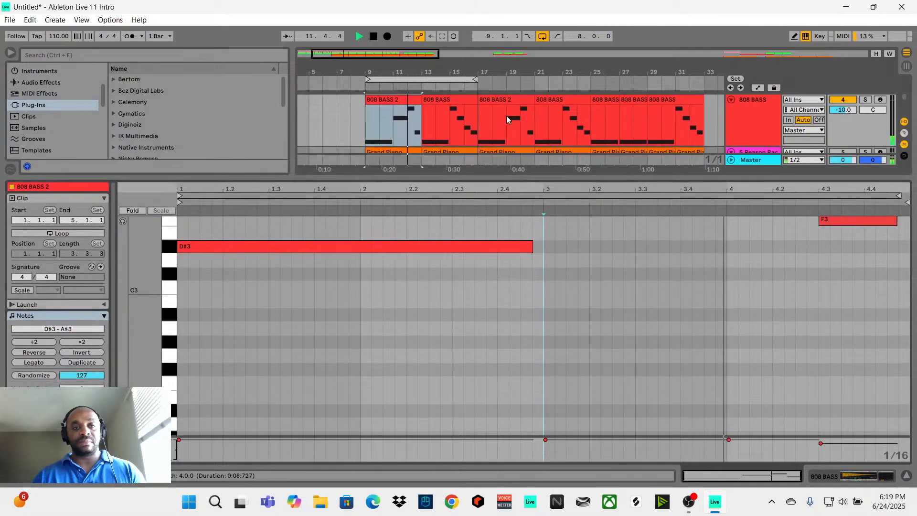
drag(475, 80, 419, 86)
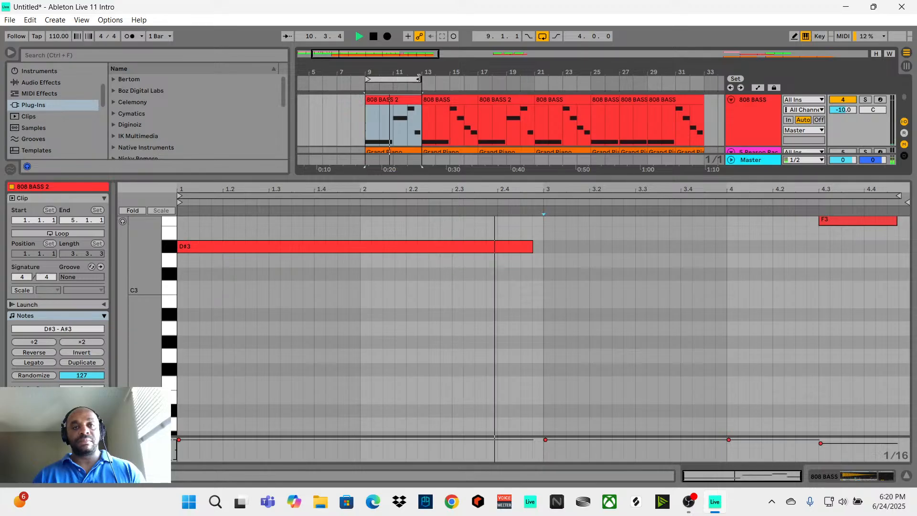
drag(424, 86, 476, 86)
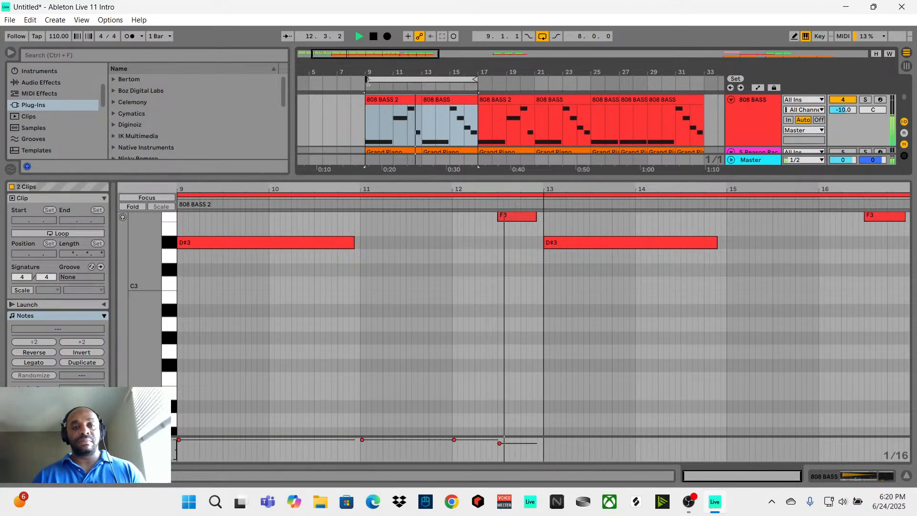
Stop playback and lengthen the first D#3 bass note at bar 9 so it ends at bar 11.
key(space)
scroll(392, 318, up, 3)
scroll(392, 316, up, 3)
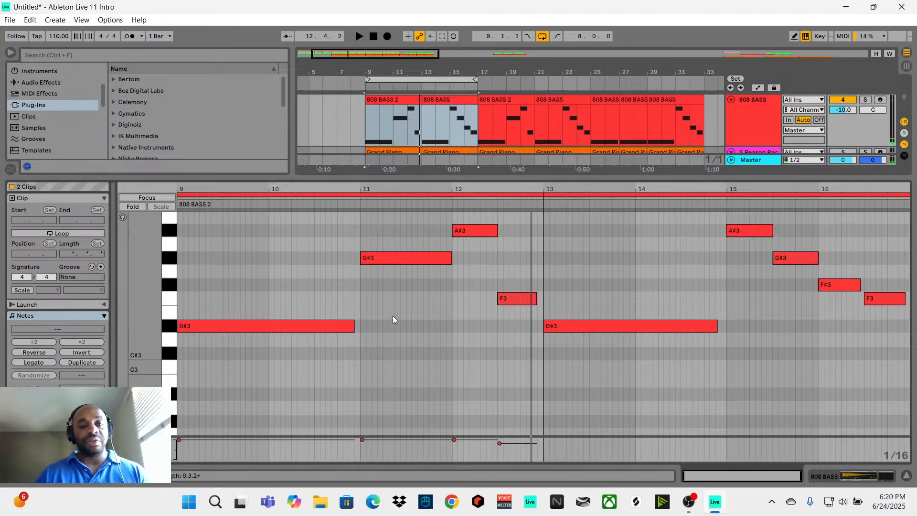
drag(354, 337, 360, 337)
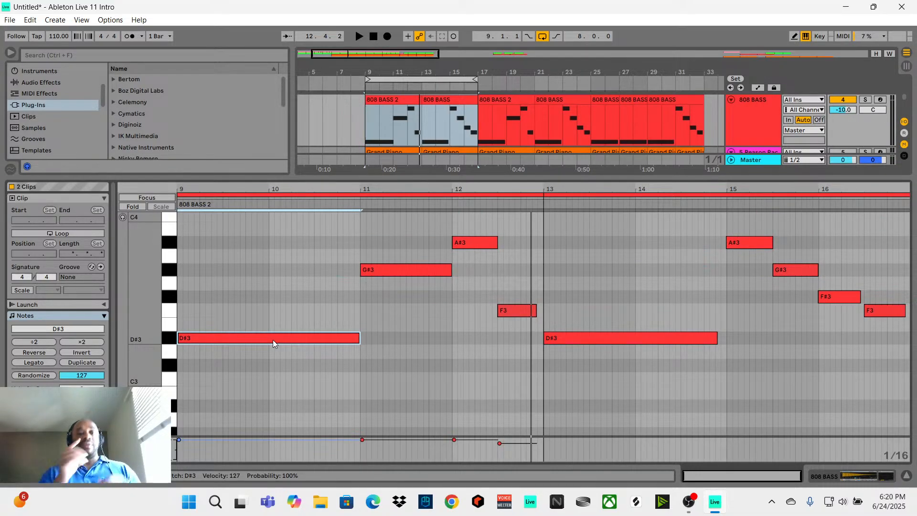
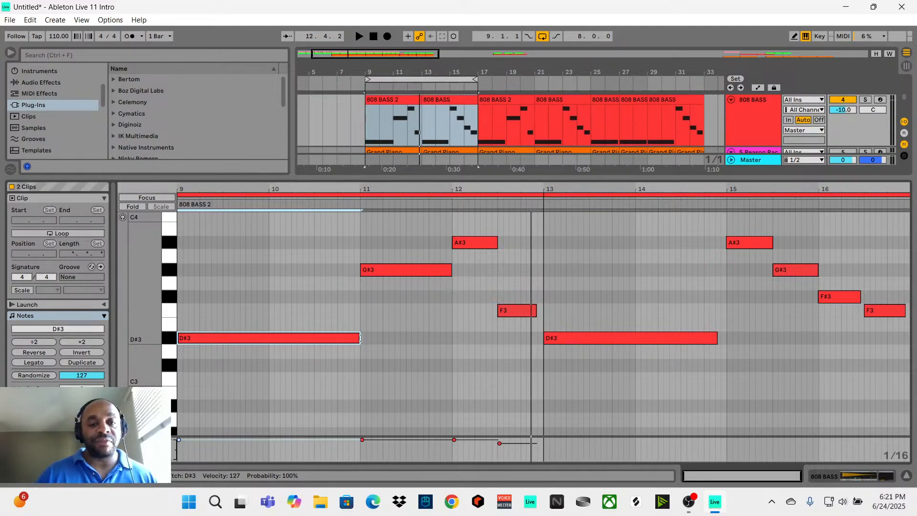
Shorten the bar 9 D#3 to one bar, duplicate it into bar 10, raise the copy to F3 and trim it to half a bar.
drag(357, 337, 268, 338)
key(ctrl+d)
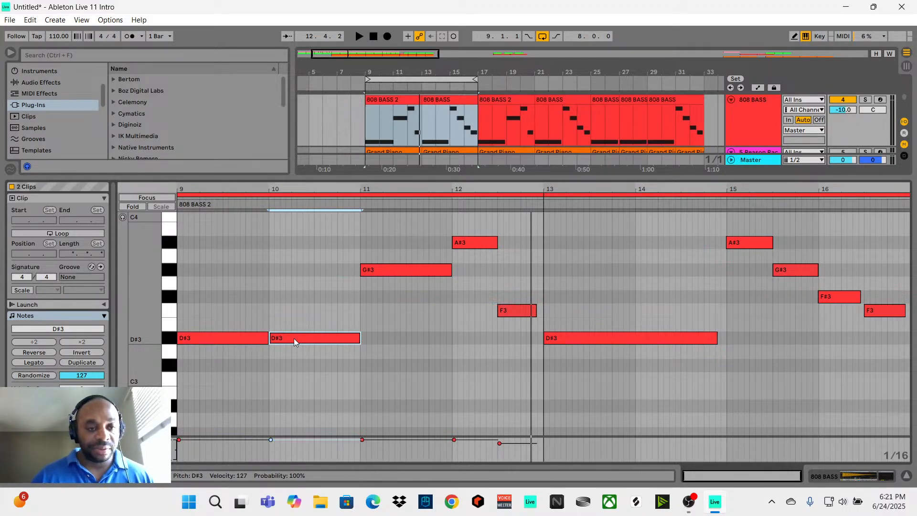
drag(293, 338, 293, 316)
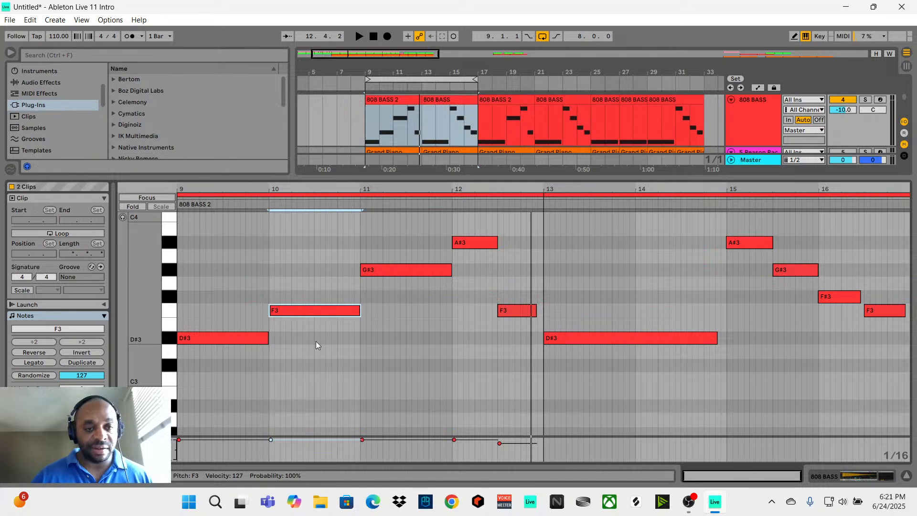
drag(360, 311, 313, 310)
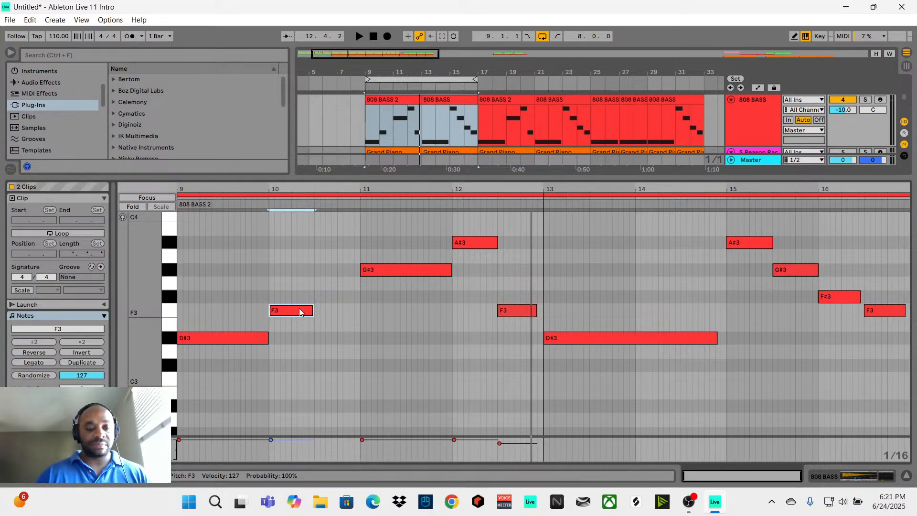
key(ctrl+z)
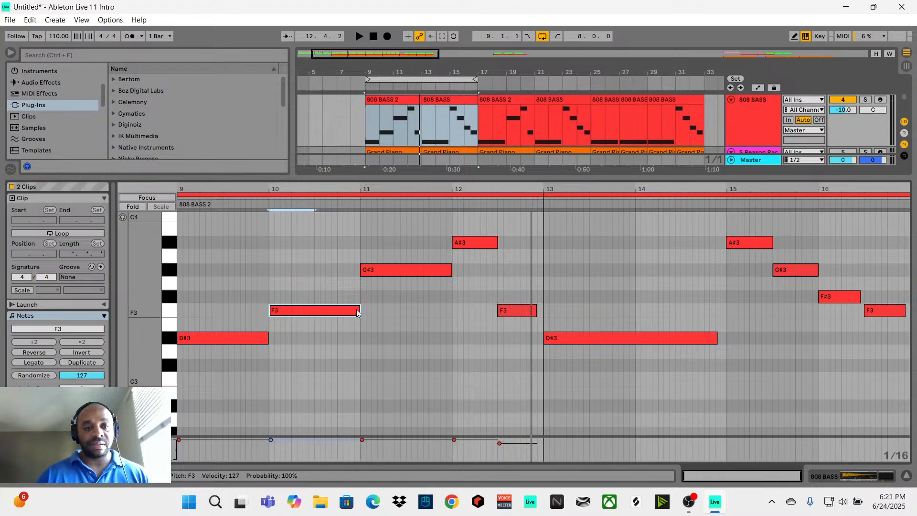
drag(360, 309, 313, 316)
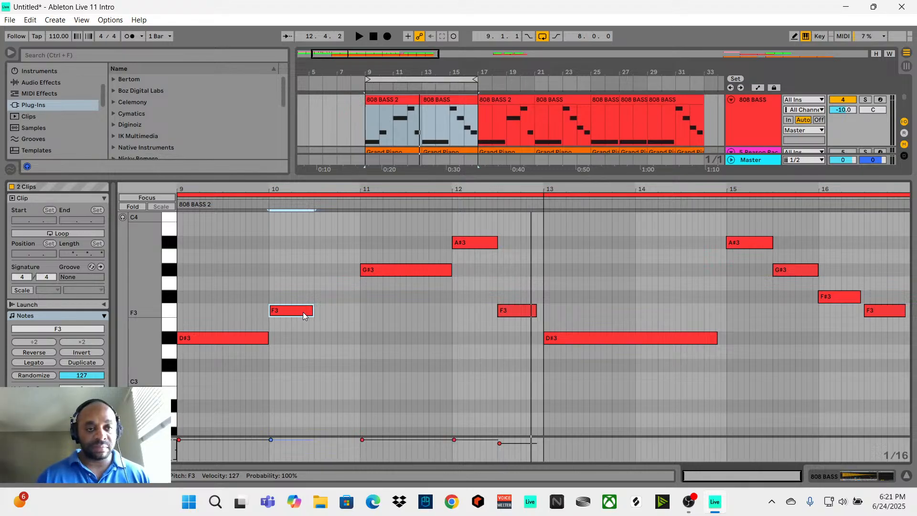
click(314, 328)
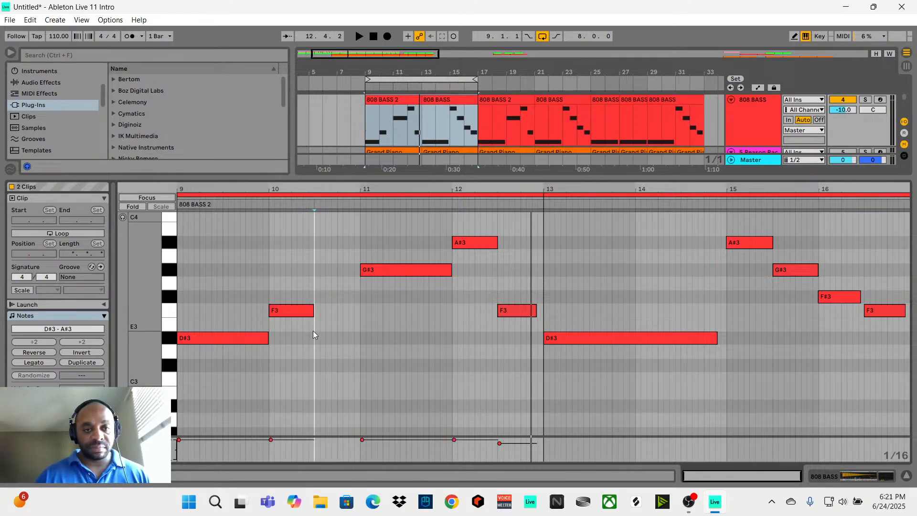
click(297, 307)
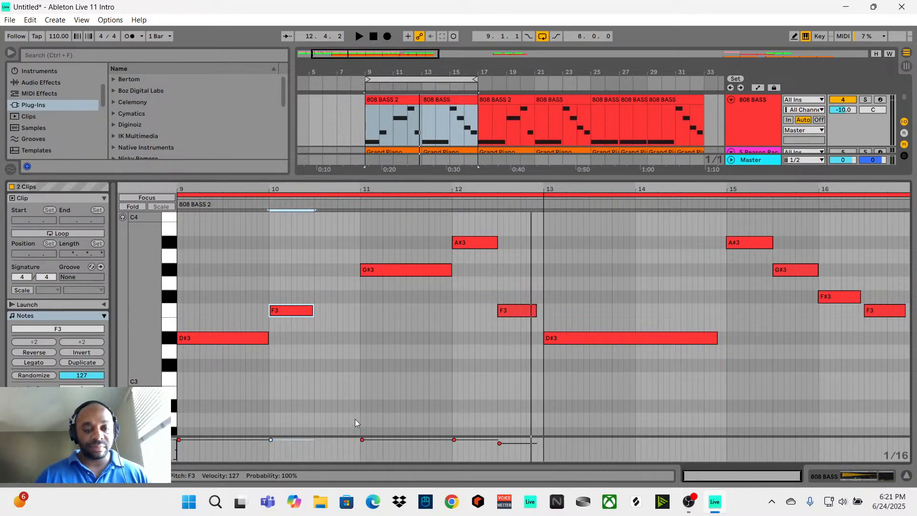
Draw a D#3 bass note from the middle of bar 10 to bar 11 and audition the new pattern.
key(b)
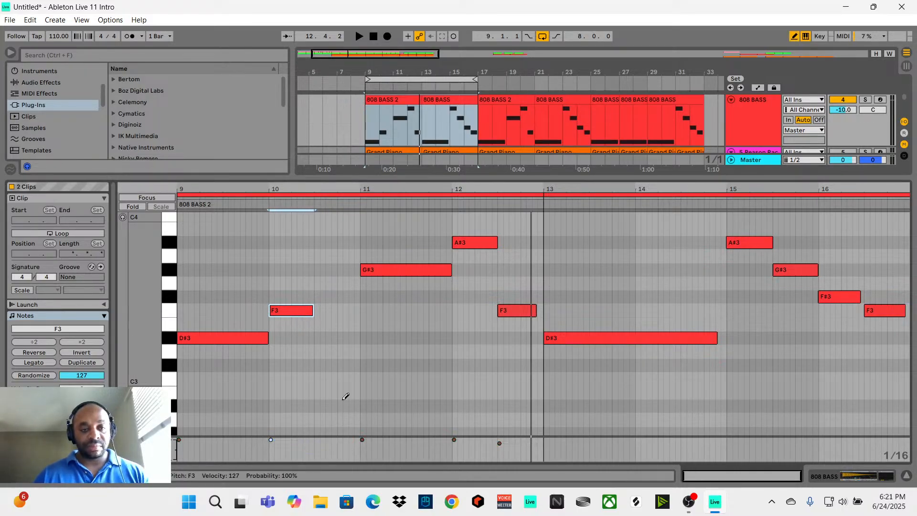
click(312, 337)
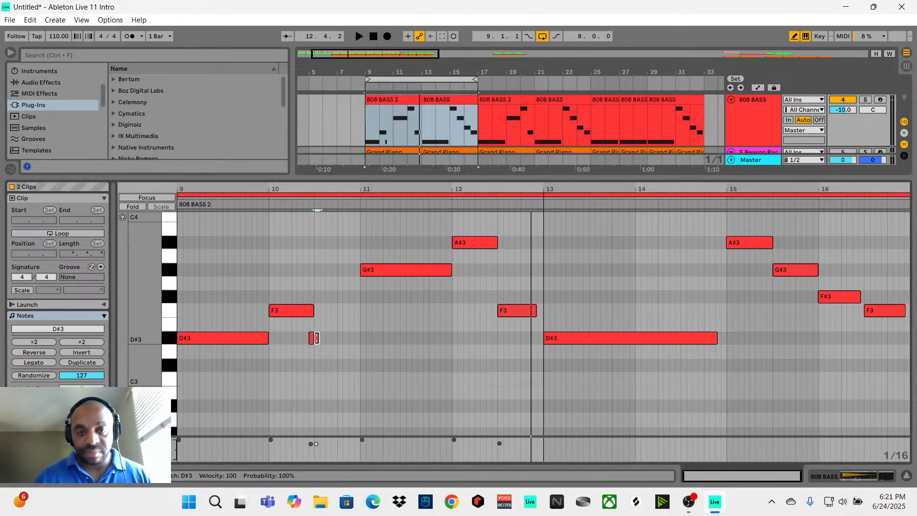
click(316, 339)
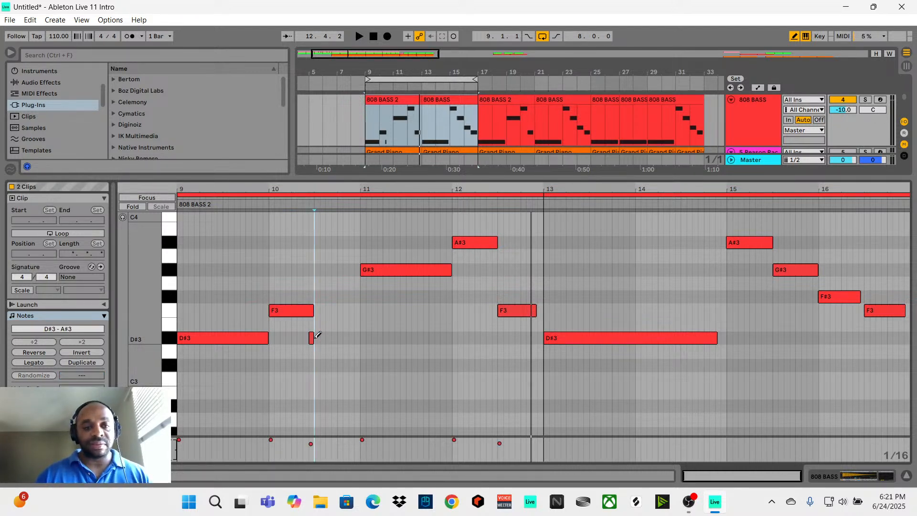
click(313, 338)
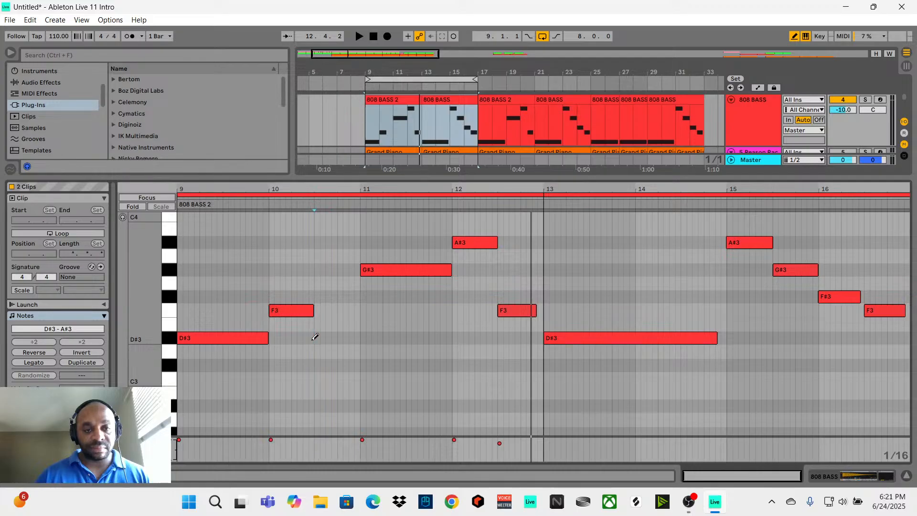
click(317, 338)
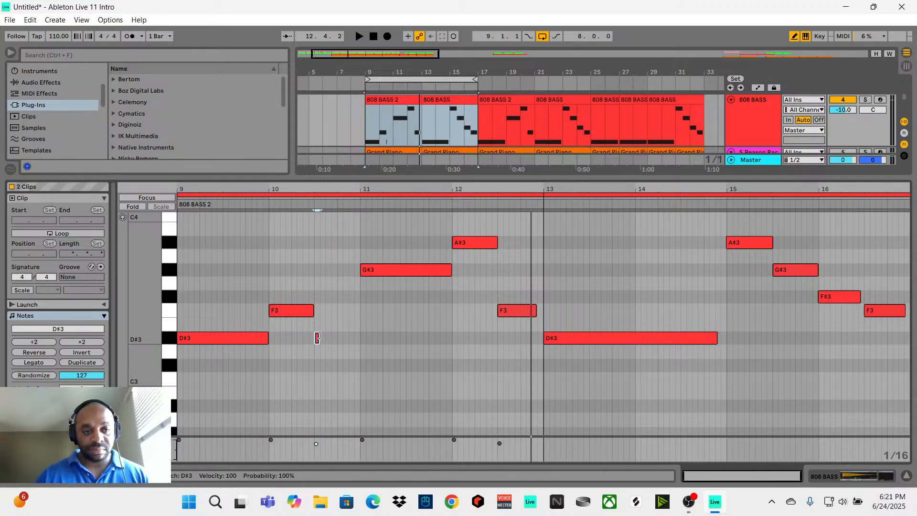
drag(317, 338, 360, 342)
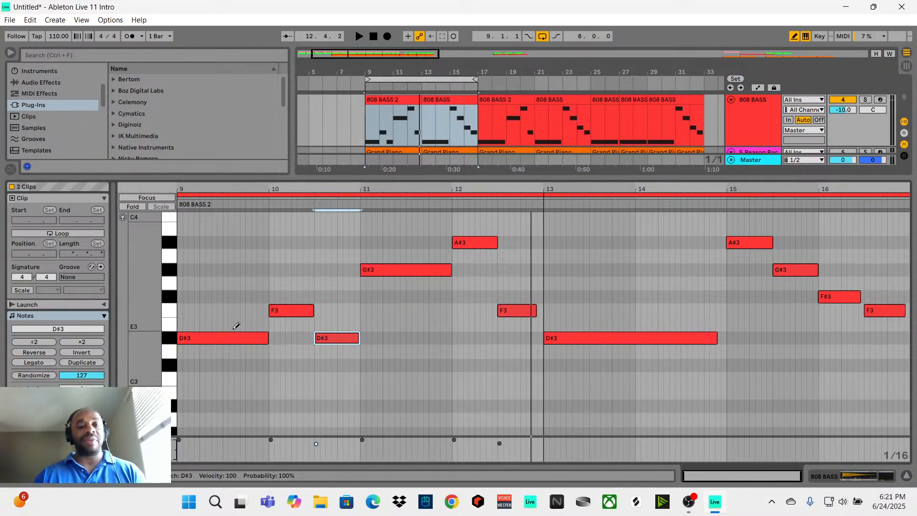
key(space)
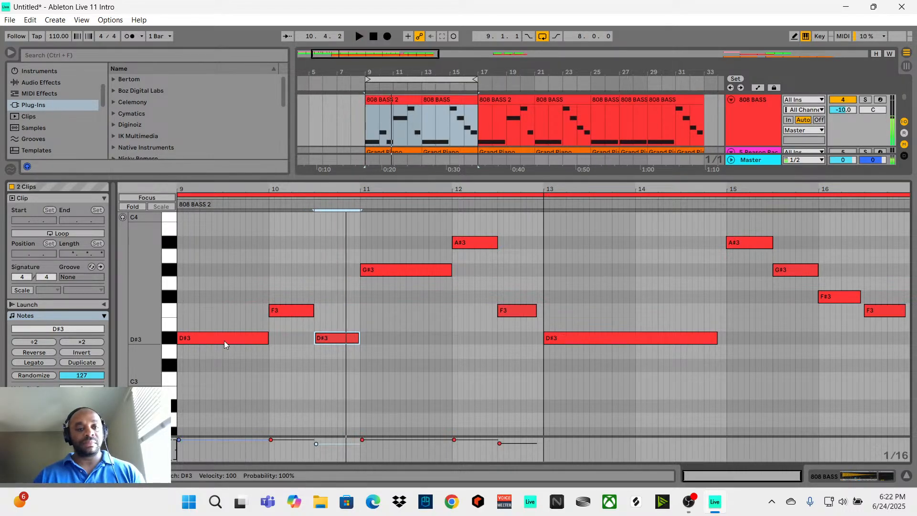
Halve the bar 9 D#3, move the F3 to mid-bar 9 and the following D#3 to bar 10, and audition the pattern.
drag(267, 337, 224, 338)
drag(279, 313, 234, 316)
drag(333, 333, 284, 341)
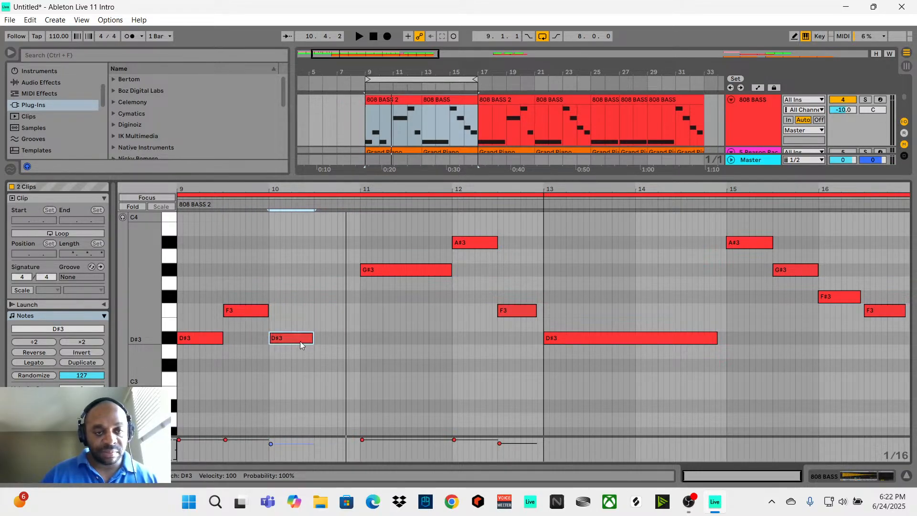
key(space)
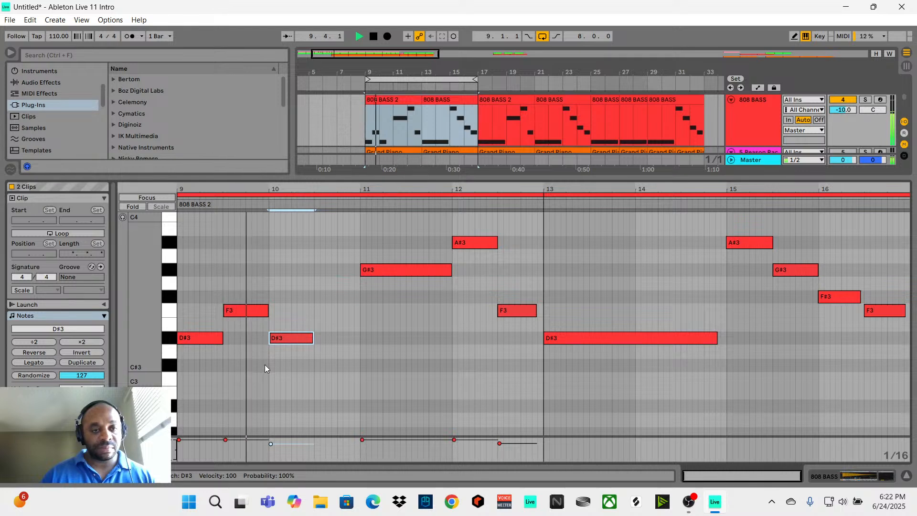
key(space)
Retime the bass pattern: first D#3 ending at 9.4, F3 from 9.4 to 10.2, and second D#3 from 10.2 to bar 11.
drag(285, 339, 329, 340)
drag(268, 310, 308, 316)
drag(223, 317, 245, 337)
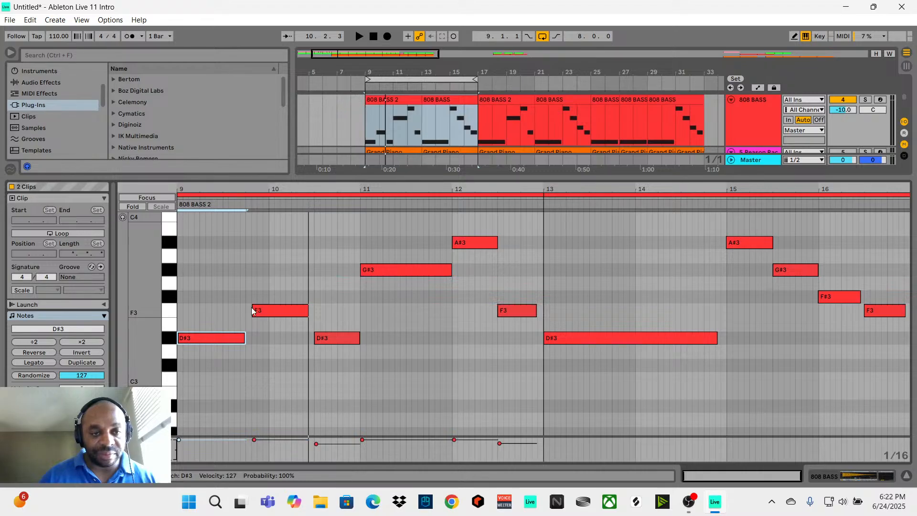
drag(253, 308, 248, 309)
key(space)
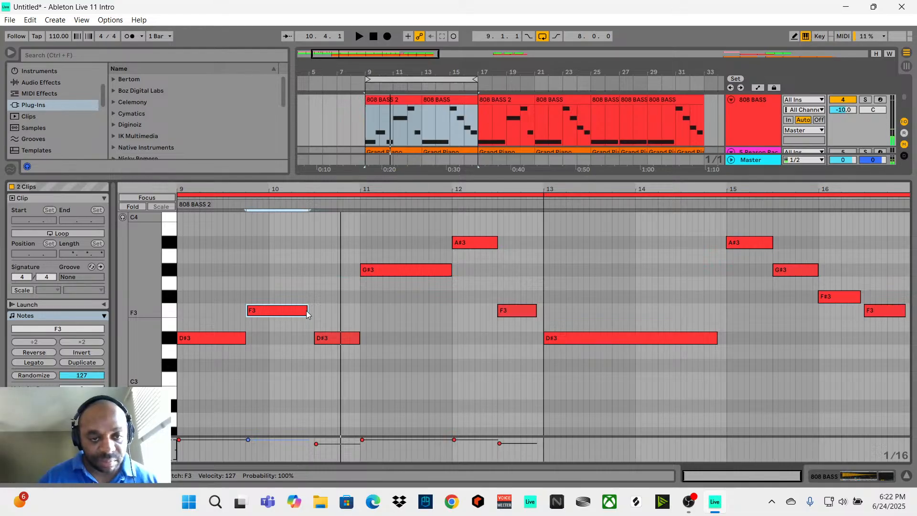
drag(306, 310, 289, 337)
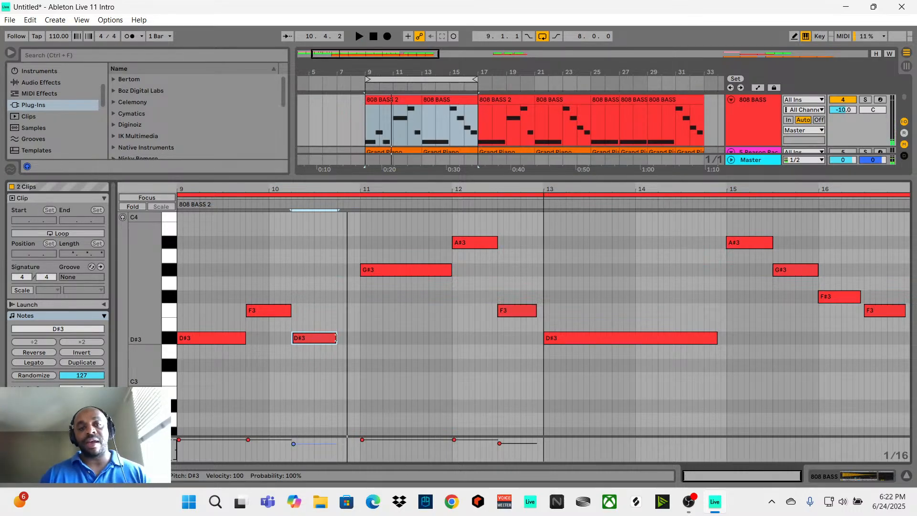
drag(335, 339, 359, 339)
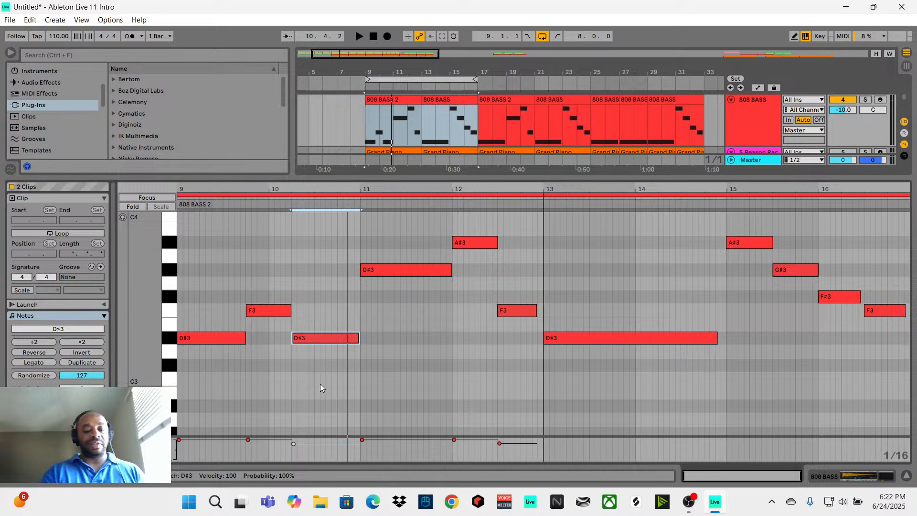
Undo the trial bass edits back to the single two-bar D#3 note in bars 9 and 10.
key(ctrl+z)
key(ctrl+z)
key(ctrl+z)
key(ctrl+z)
key(ctrl+z)
key(ctrl+z)
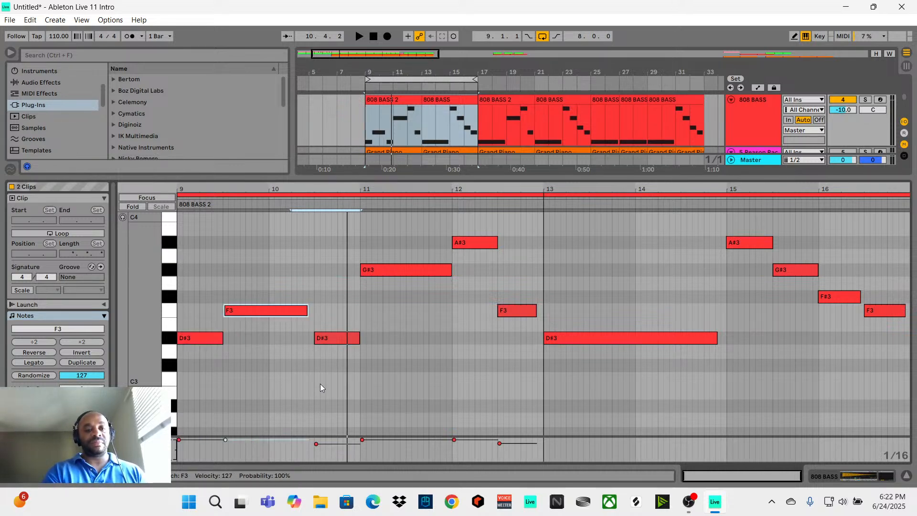
key(ctrl+z)
key(ctrl+z)
key(ctrl+z)
key(ctrl+z)
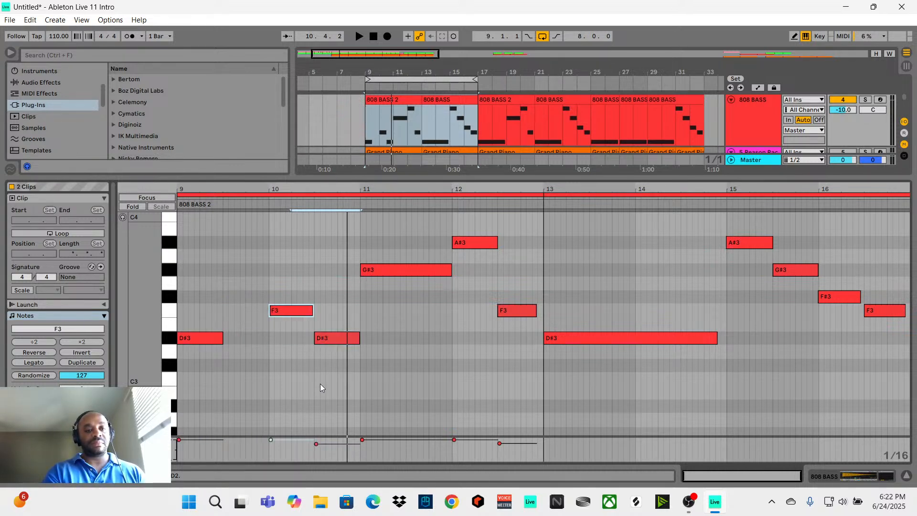
key(ctrl+z)
key(ctrl+z)
key(ctrl+z)
key(ctrl+z)
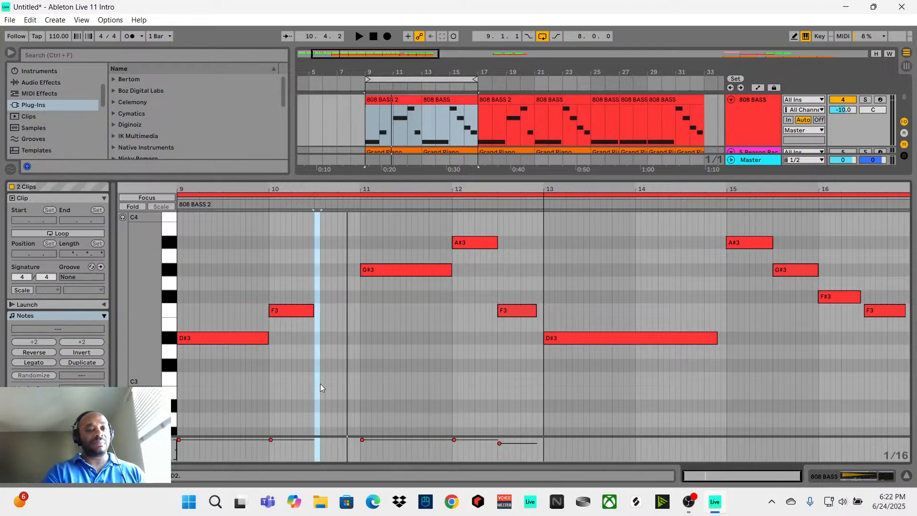
key(ctrl+z)
key(ctrl+z)
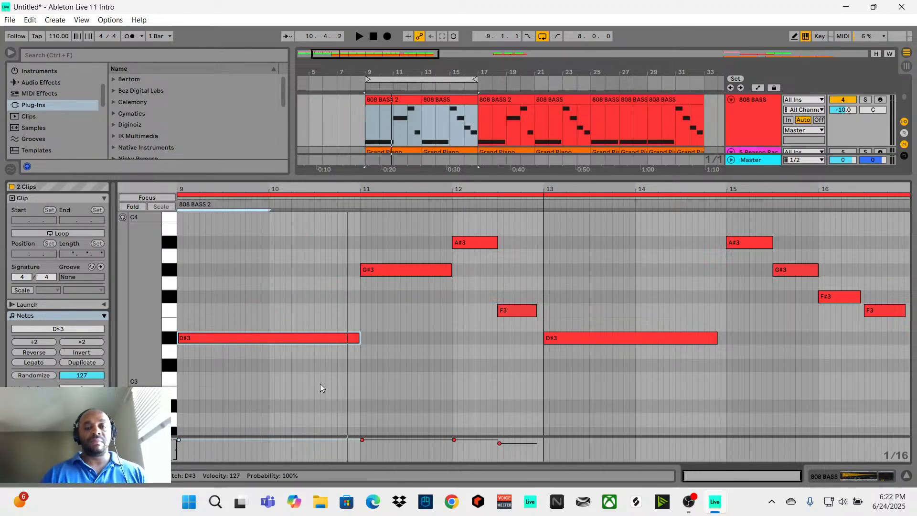
Shorten the two-bar D#3 bass note so it ends at bar 10 and audition the loop.
click(390, 332)
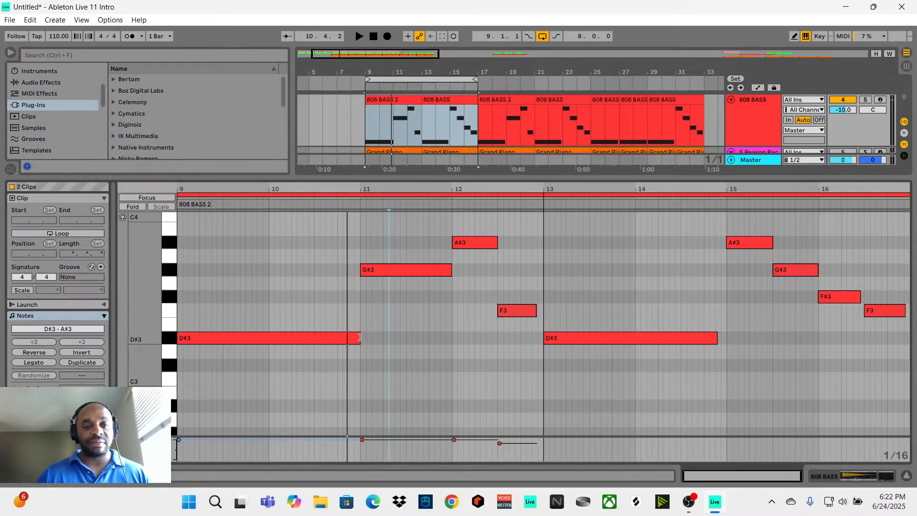
drag(359, 338, 267, 339)
key(space)
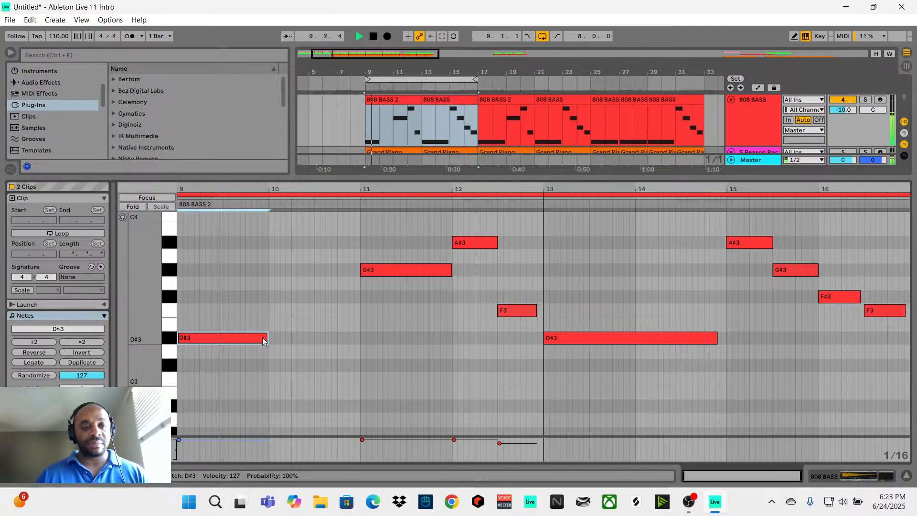
key(space)
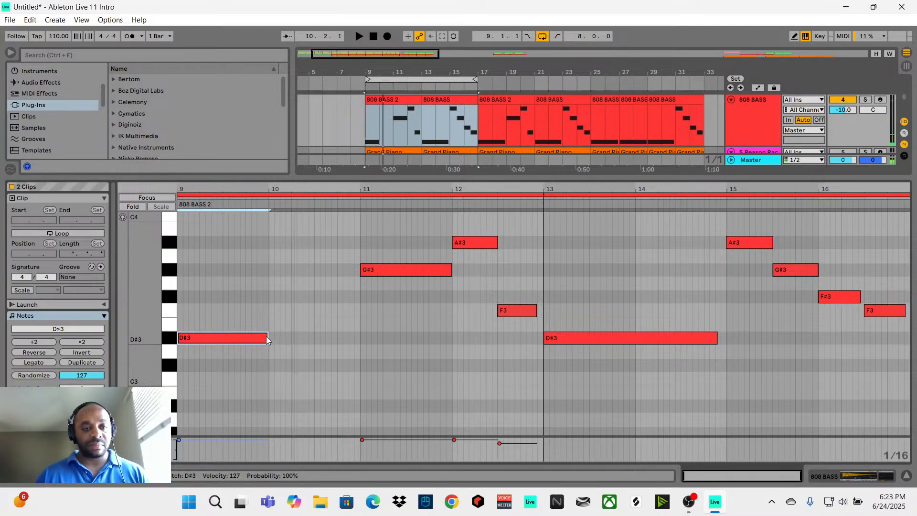
Shorten the bar 9 D#3 further so it ends just before 9.4 and audition it.
drag(265, 336, 238, 337)
drag(300, 188, 299, 215)
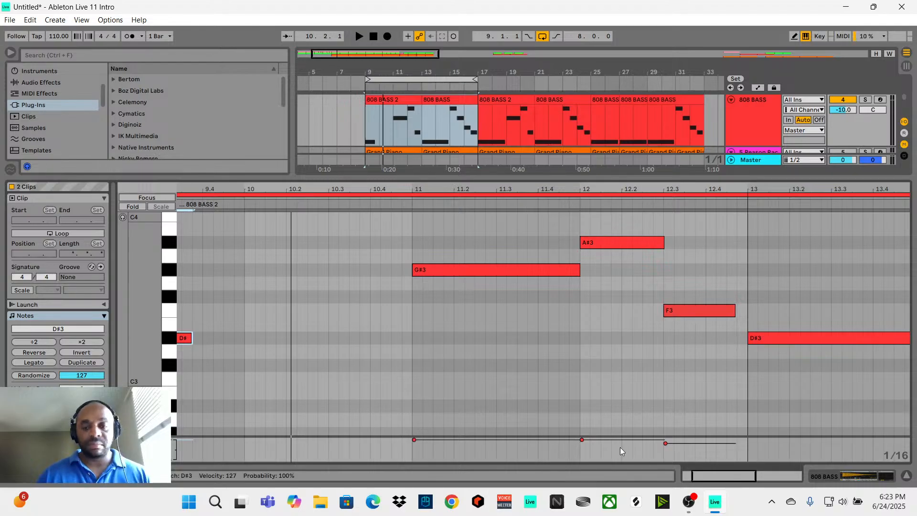
drag(717, 477, 702, 476)
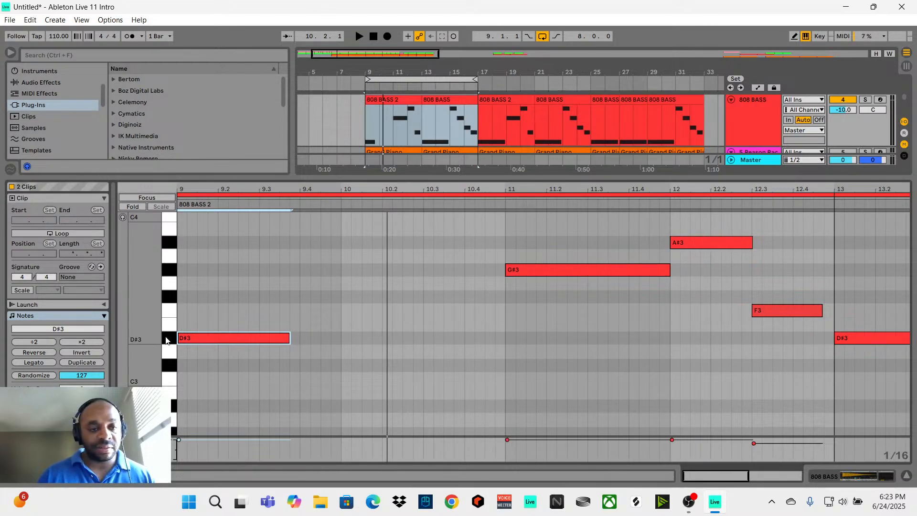
key(space)
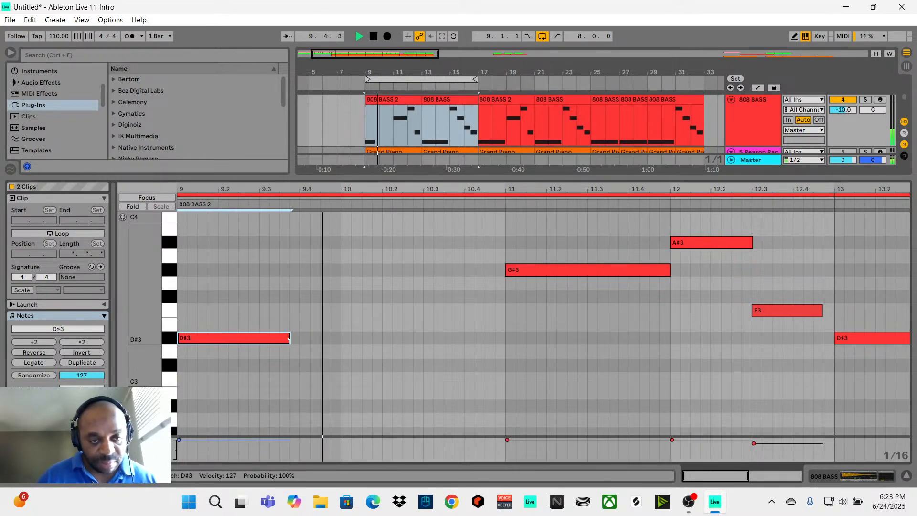
key(space)
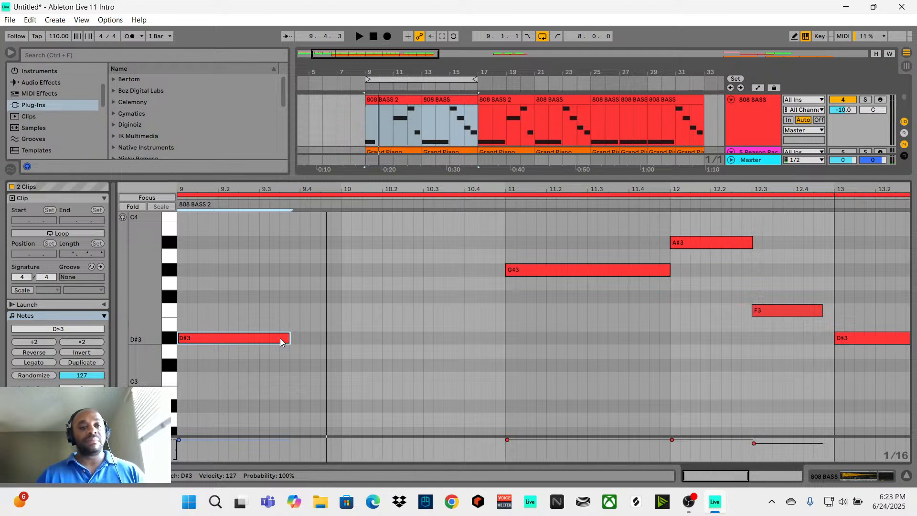
Duplicate the bar 9 D#3, place the copy on A#3 at 9.4, audition it, and shorten it to end at 10.2.
key(ctrl+d)
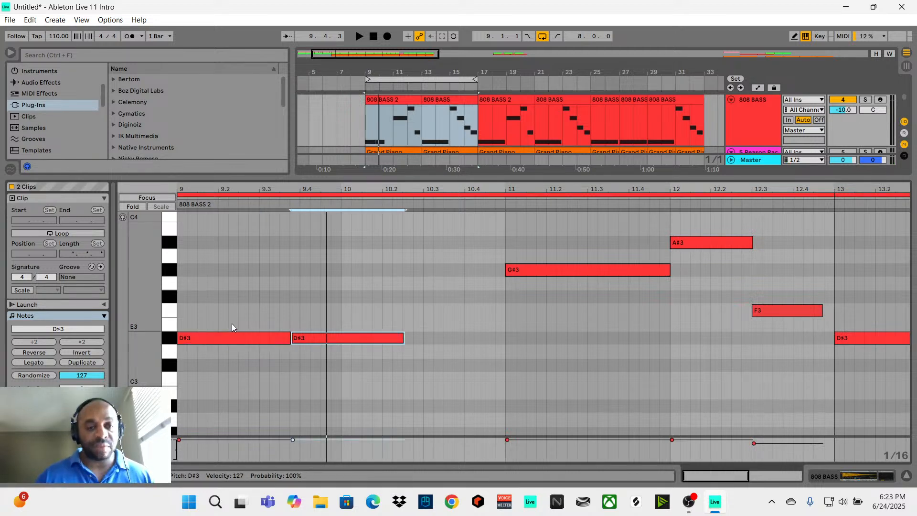
drag(323, 340, 331, 251)
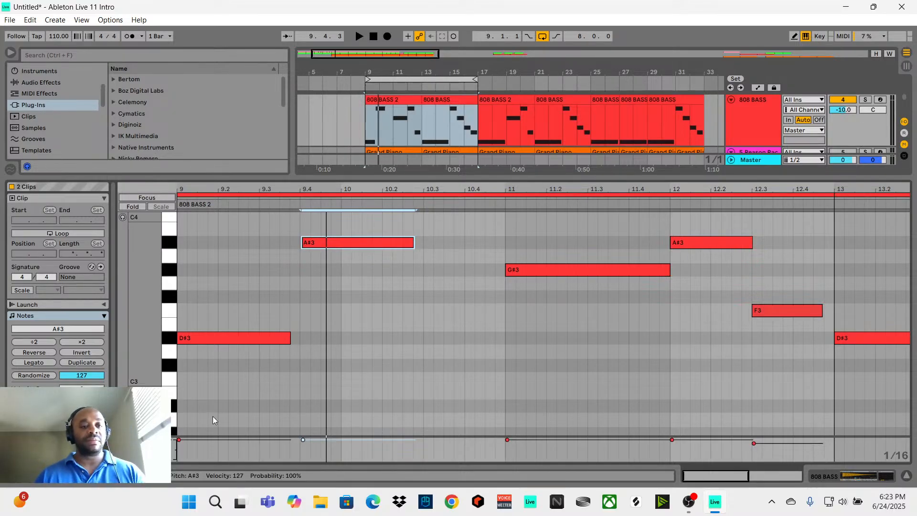
click(233, 339)
key(space)
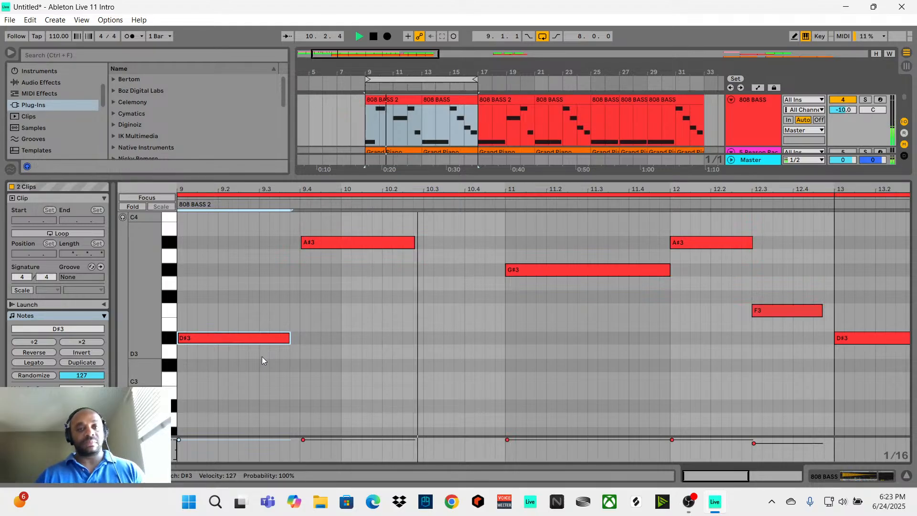
drag(412, 242, 382, 243)
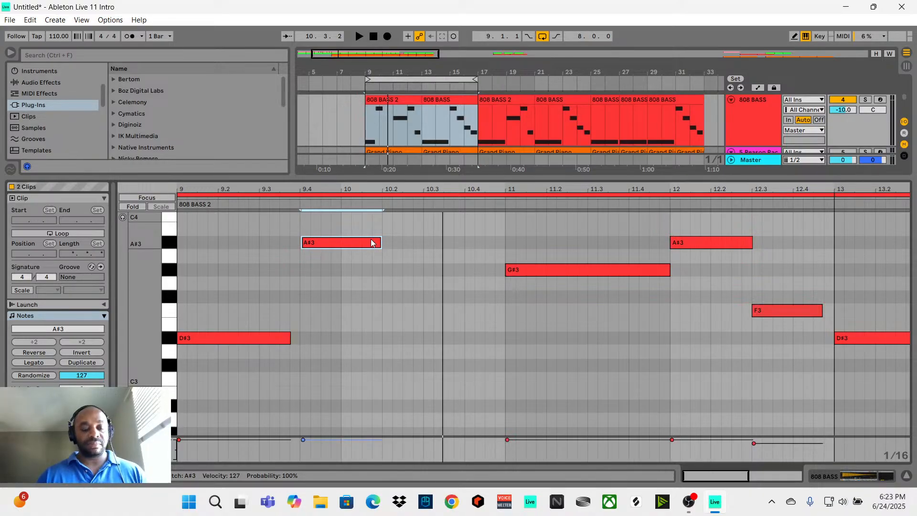
Undo the A#3 copy and its edits back to the single short D#3 in bar 9.
key(ctrl+z)
key(ctrl+z)
key(ctrl+z)
key(ctrl+z)
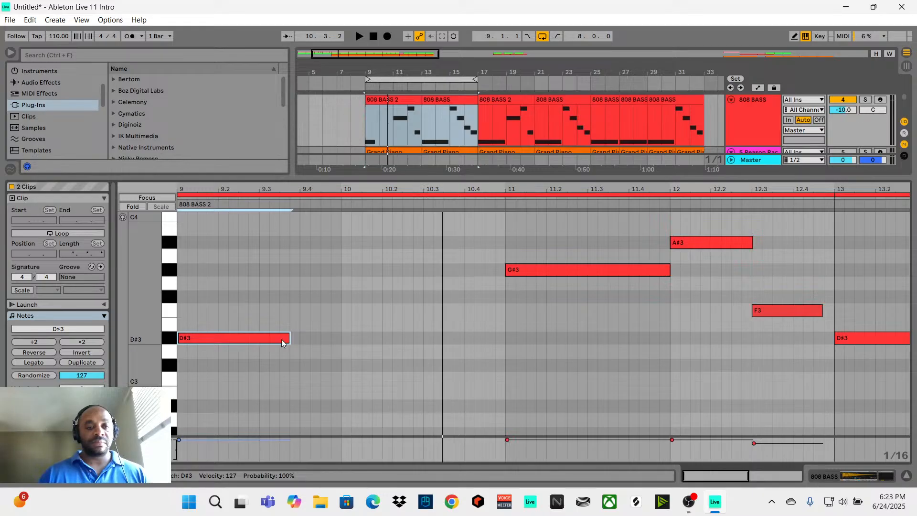
Build copies of the bar 9 D#3 as an A#3 from 9.4 to bar 10 and a D#3 at bar 10, and audition.
key(ctrl+d)
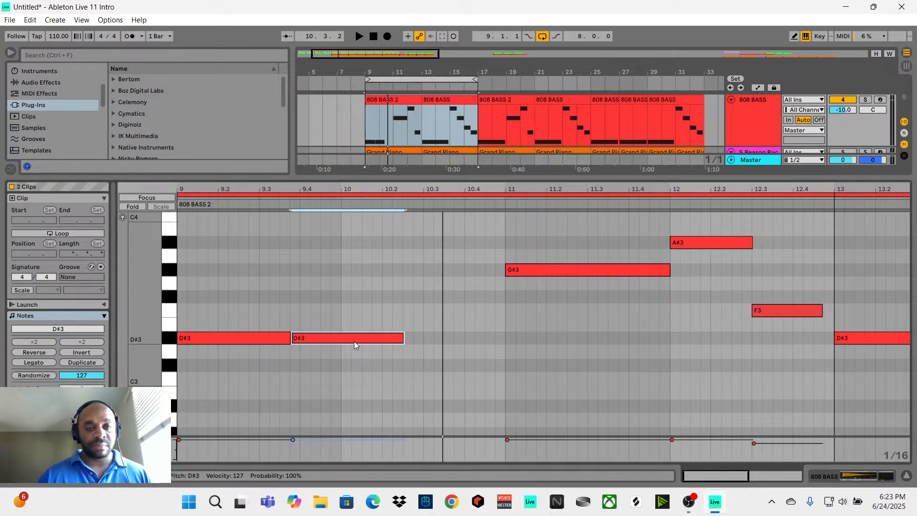
drag(354, 341, 362, 246)
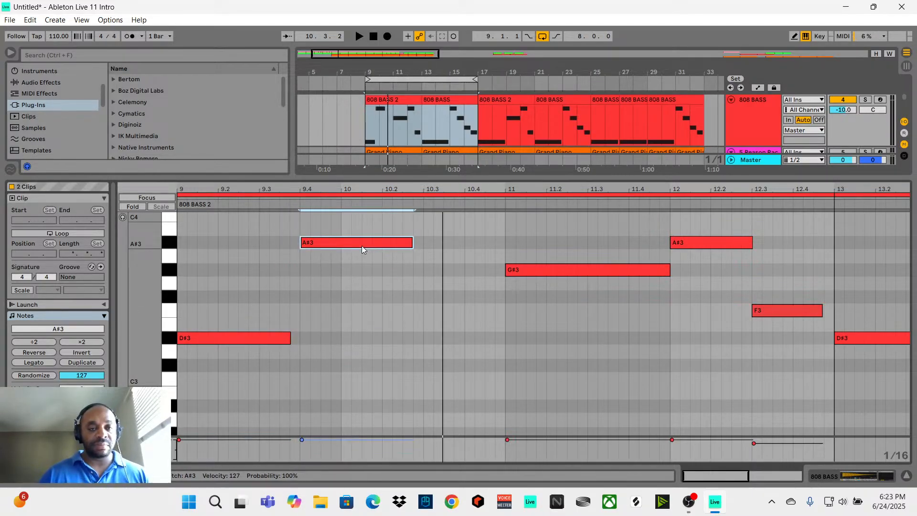
key(ctrl+d)
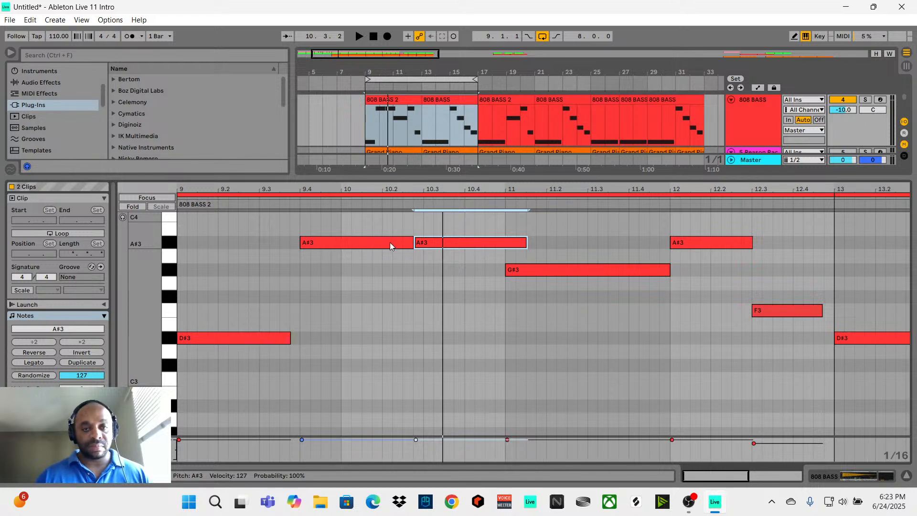
click(409, 244)
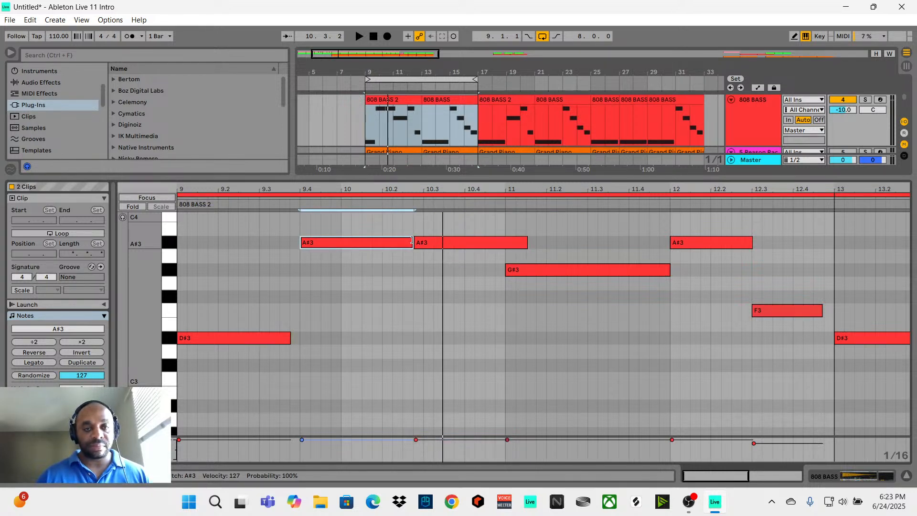
drag(412, 240, 341, 242)
click(450, 248)
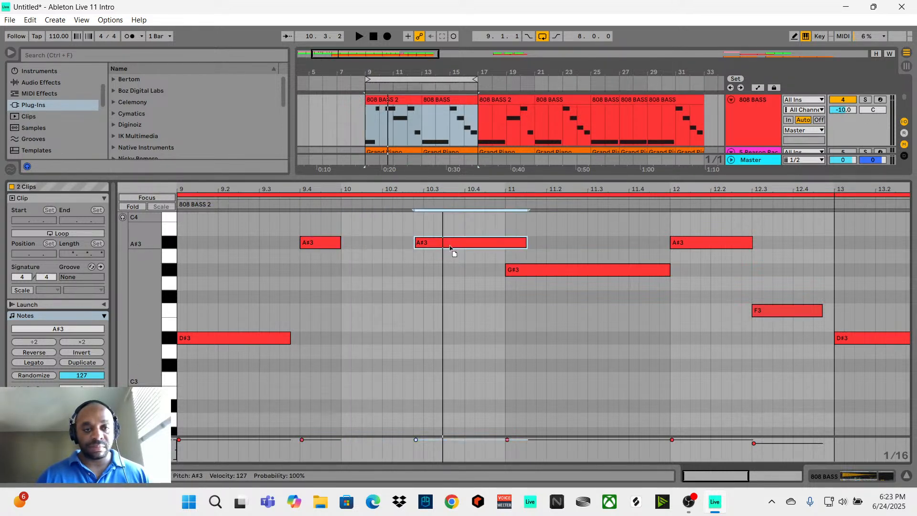
drag(451, 248, 380, 340)
key(space)
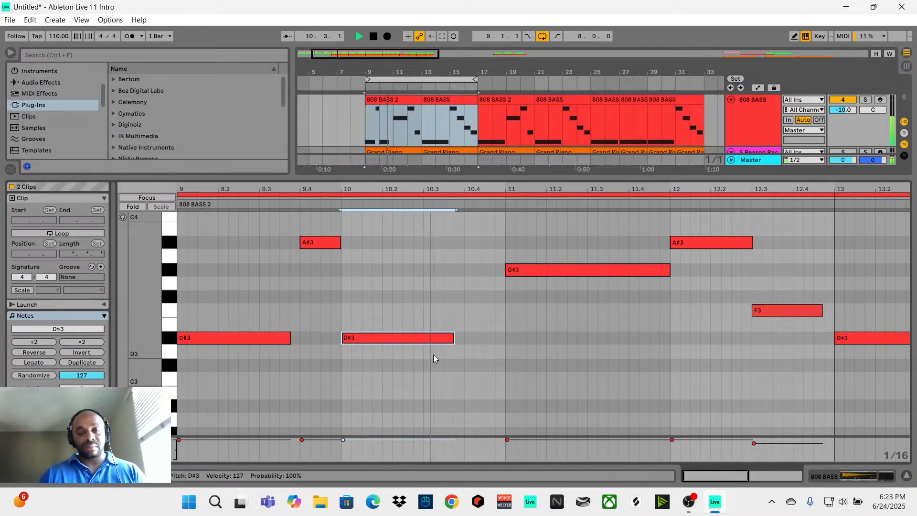
key(space)
Move the second D#3 to 10.2, extend the A#3 to meet it, and audition the pattern.
drag(409, 337, 453, 336)
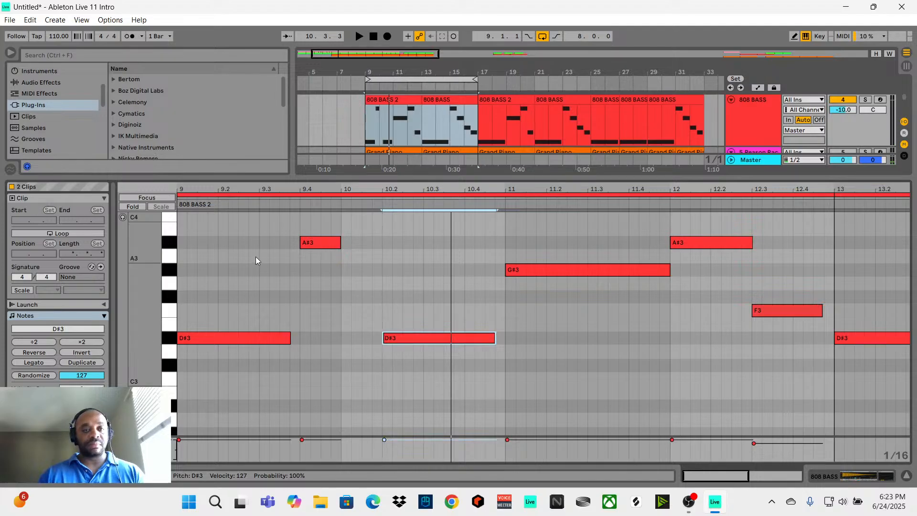
drag(341, 237, 381, 237)
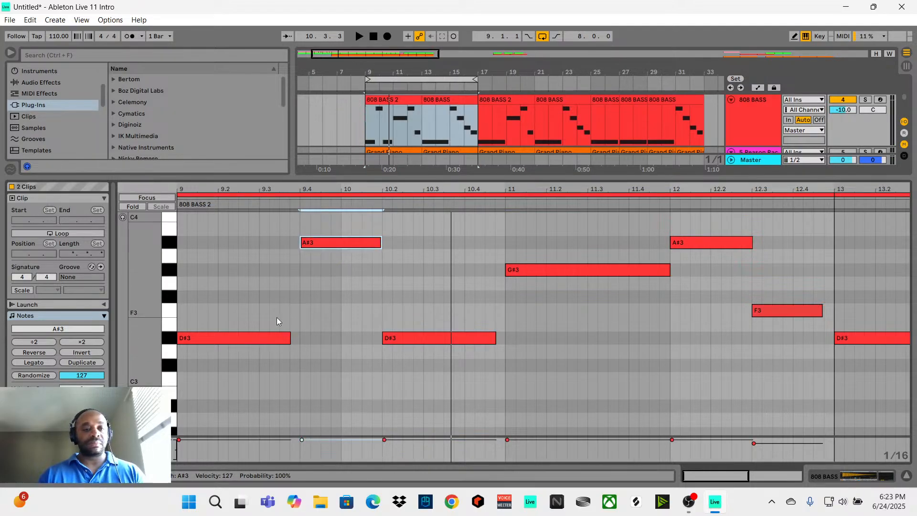
key(space)
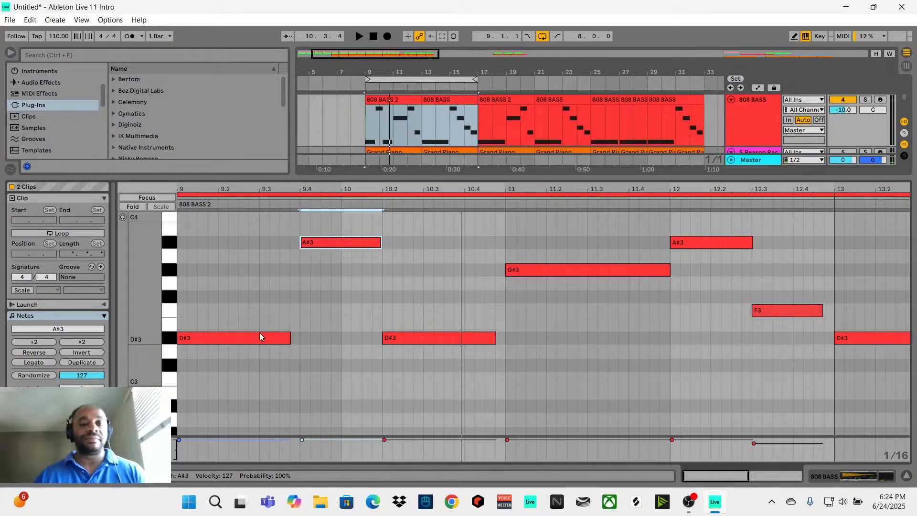
Try the A#3 at 9.4 on F#3, audition it, and delete the note.
drag(340, 241, 339, 303)
key(space)
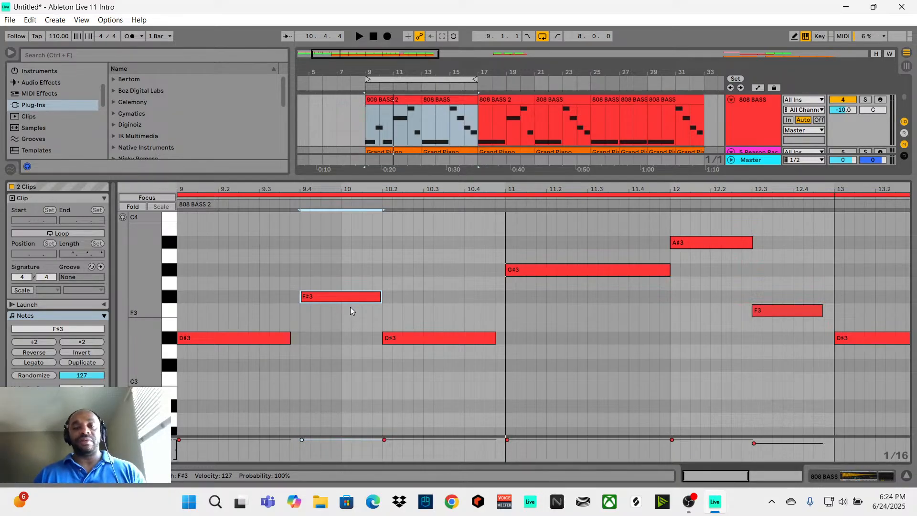
key(Delete)
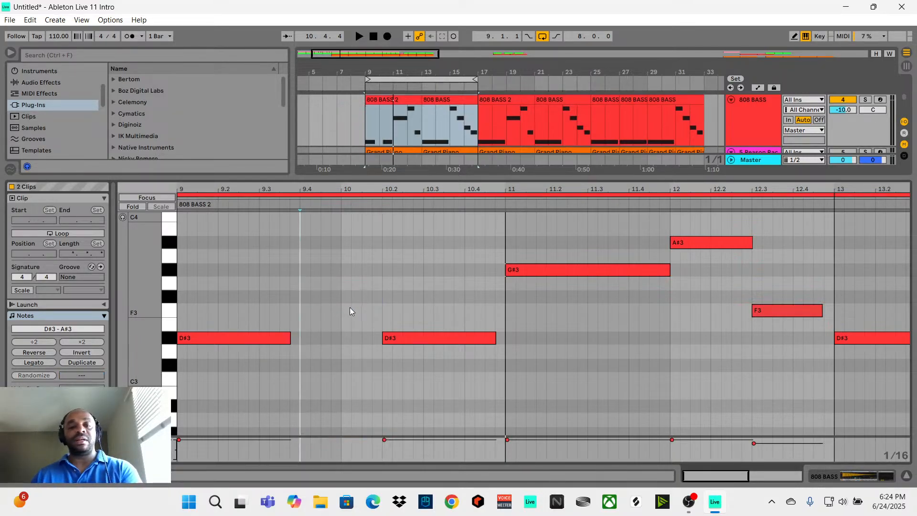
Undo the trial bass edits back to the single D#3 held through bars 9 and 10.
key(ctrl+z)
key(ctrl+z)
key(ctrl+z)
key(ctrl+z)
key(ctrl+z)
key(ctrl+z)
key(ctrl+z)
key(ctrl+z)
key(ctrl+z)
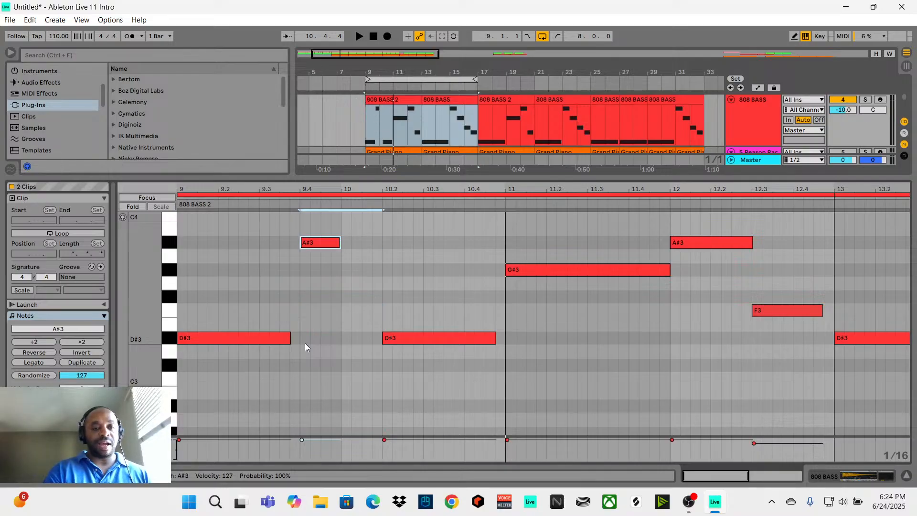
key(ctrl+z)
key(ctrl+z)
key(ctrl+z)
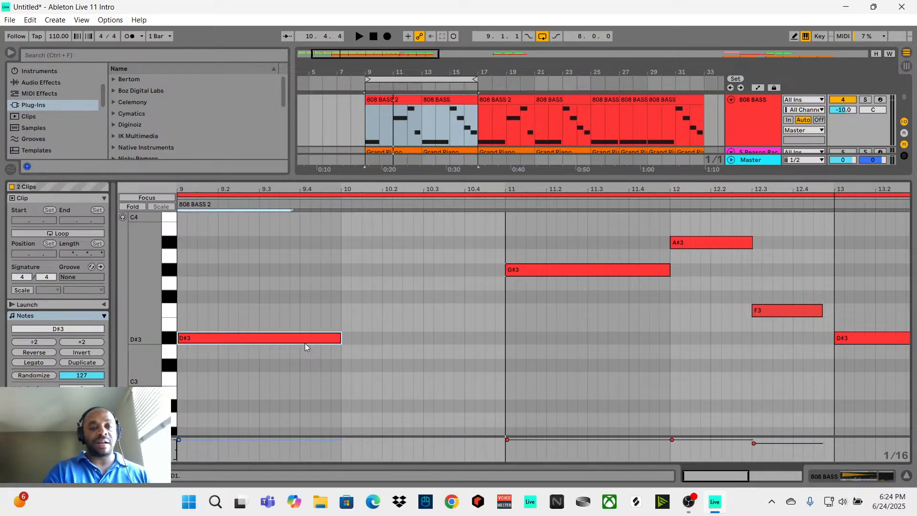
click(430, 298)
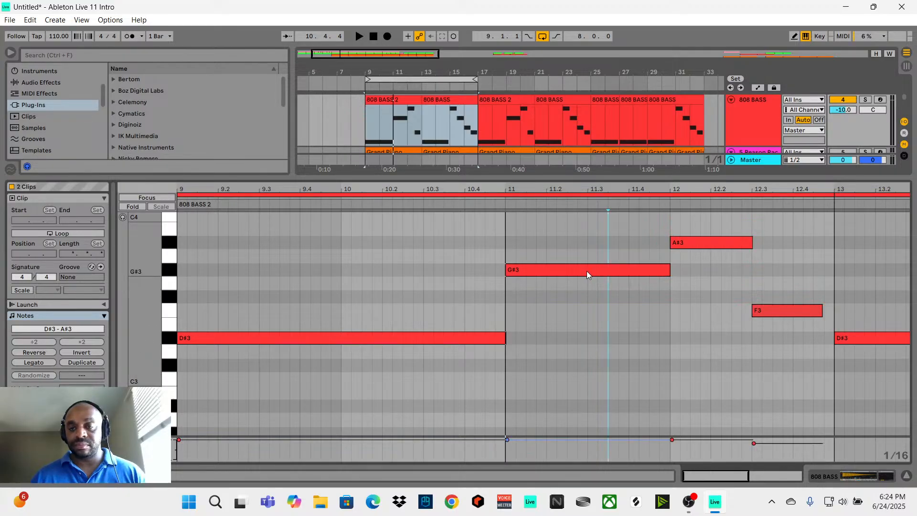
Try removing the A#3 note at bar 12 and select the G#3 in bar 11.
click(710, 244)
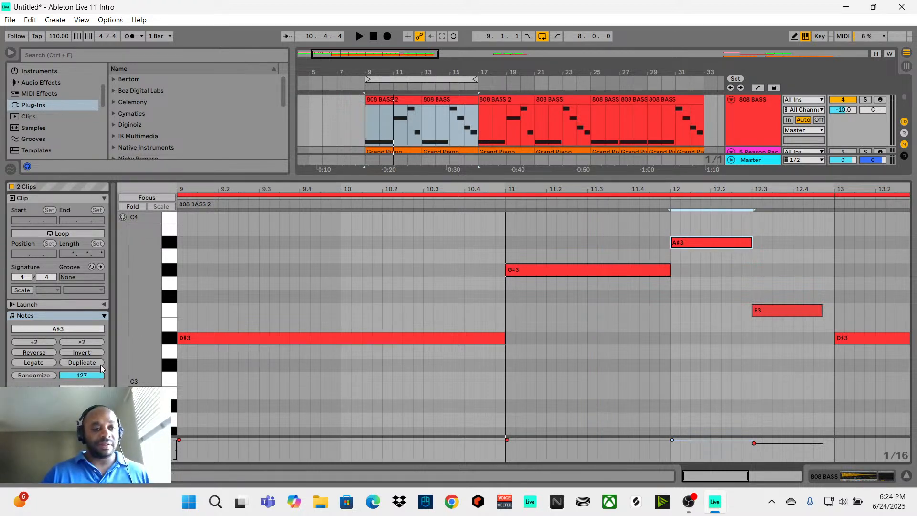
double_click(681, 244)
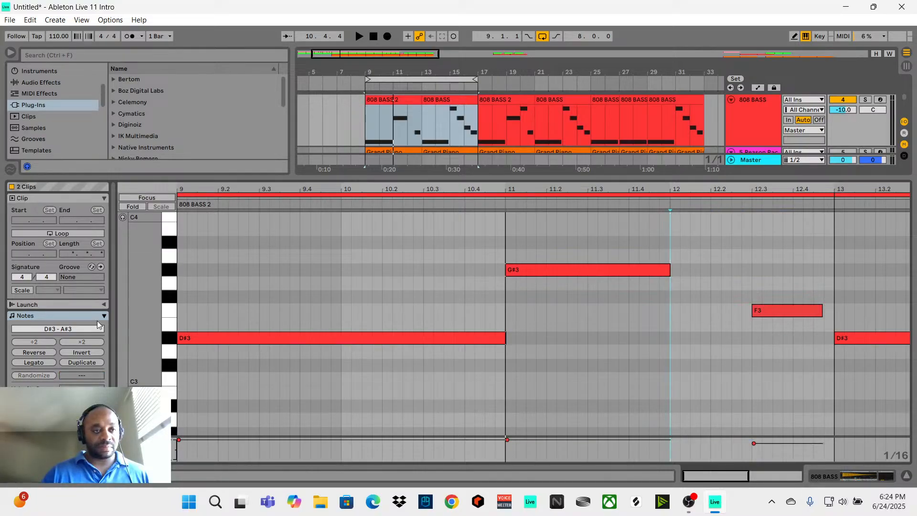
click(566, 269)
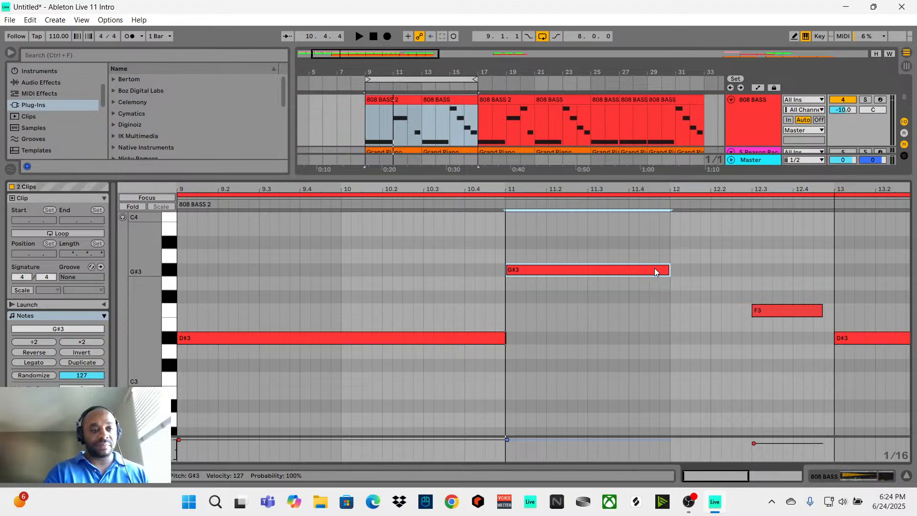
Undo the A#3 deletion and the earlier bass edits back to the arrangement with an 808 bass clip at bar 33.
key(ctrl+z)
key(ctrl+z)
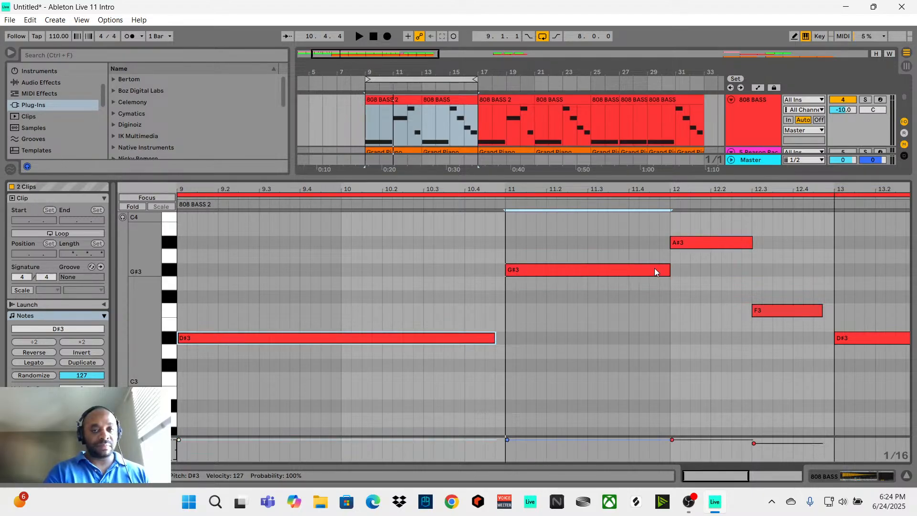
key(ctrl+z)
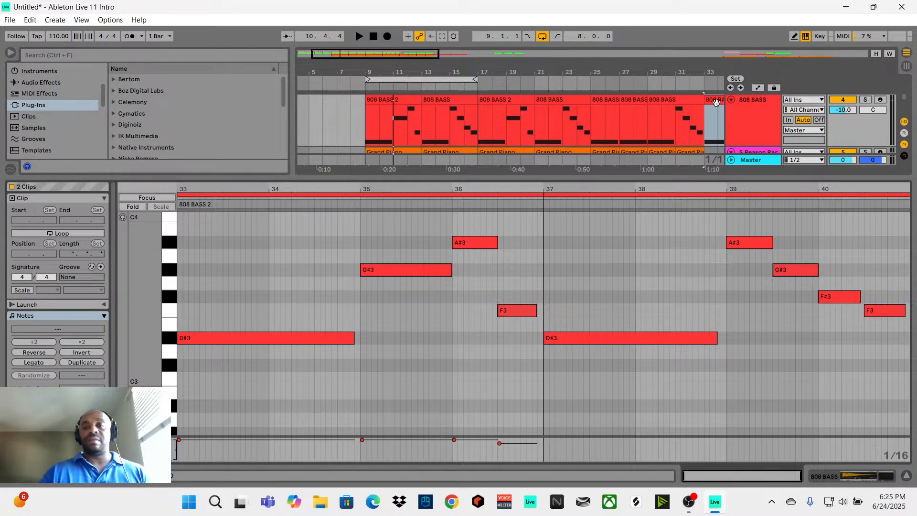
Enlarge the arrangement area and select the 808 BASS 2 clip at bar 9 to show its opening D#3 note.
click(366, 118)
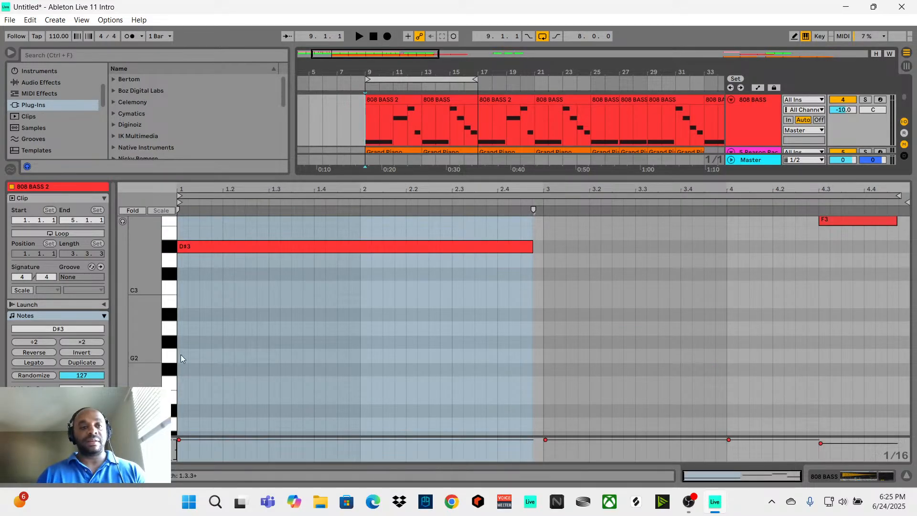
drag(380, 178, 370, 233)
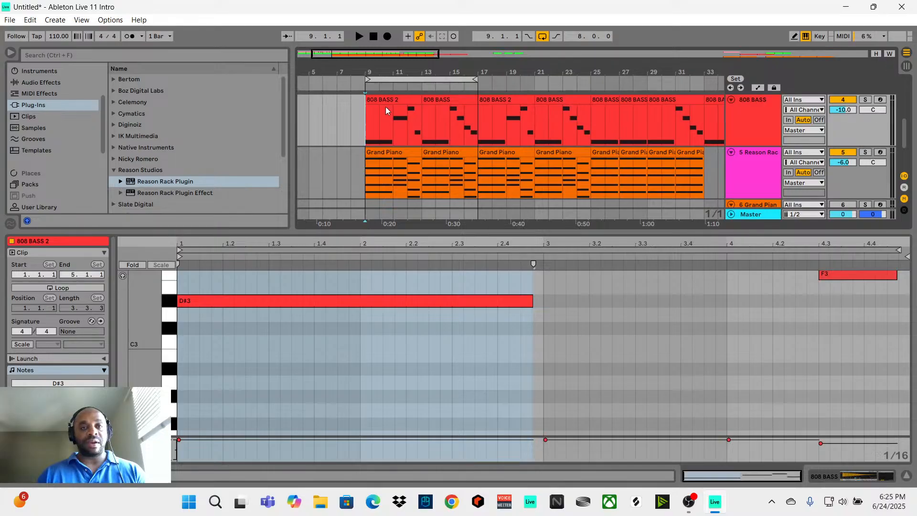
click(390, 100)
scroll(396, 102, down, 1)
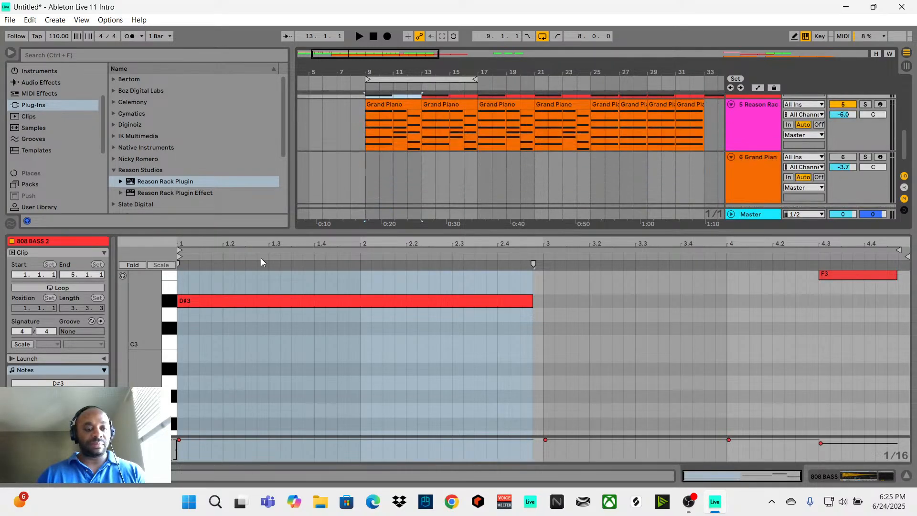
click(127, 355)
scroll(127, 355, down, 1)
scroll(89, 367, down, 1)
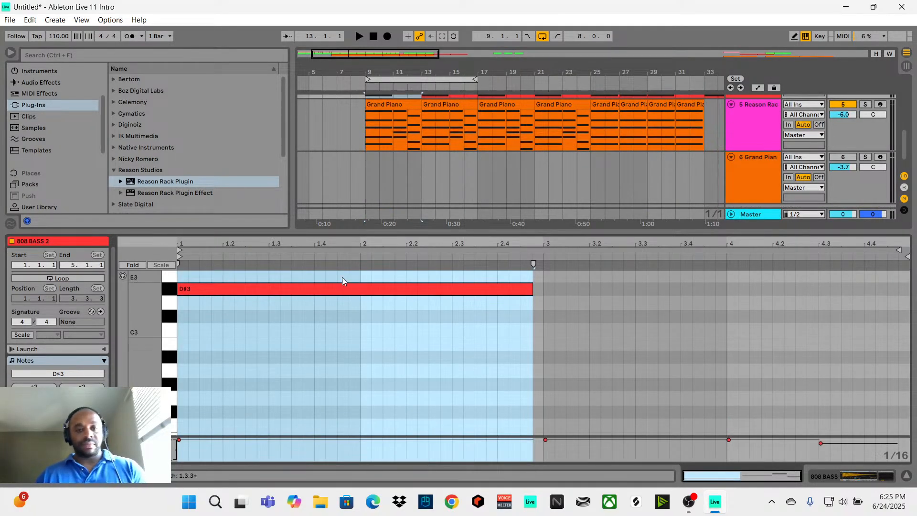
Show the pitch expression for the 808 BASS 2 clip's A#3 note and bend its pitch down to about -1.44 st.
scroll(368, 281, up, 4)
scroll(369, 280, up, 1)
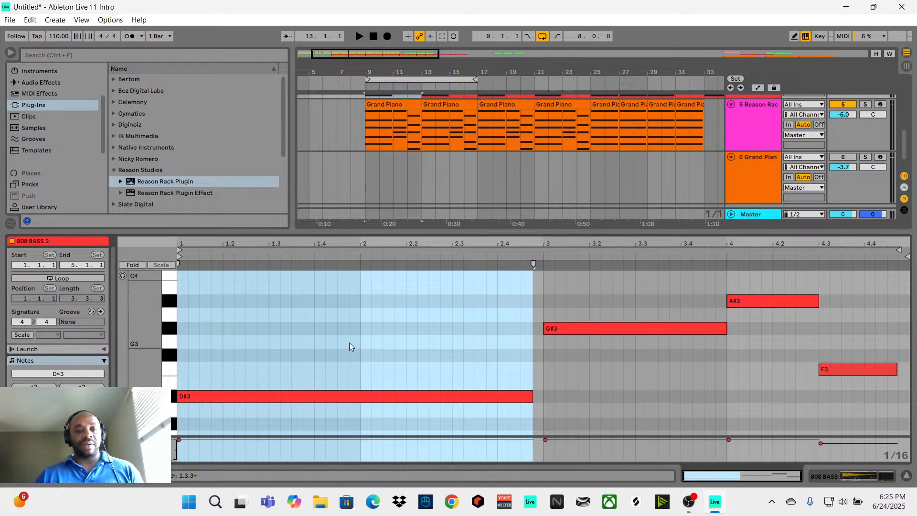
click(359, 380)
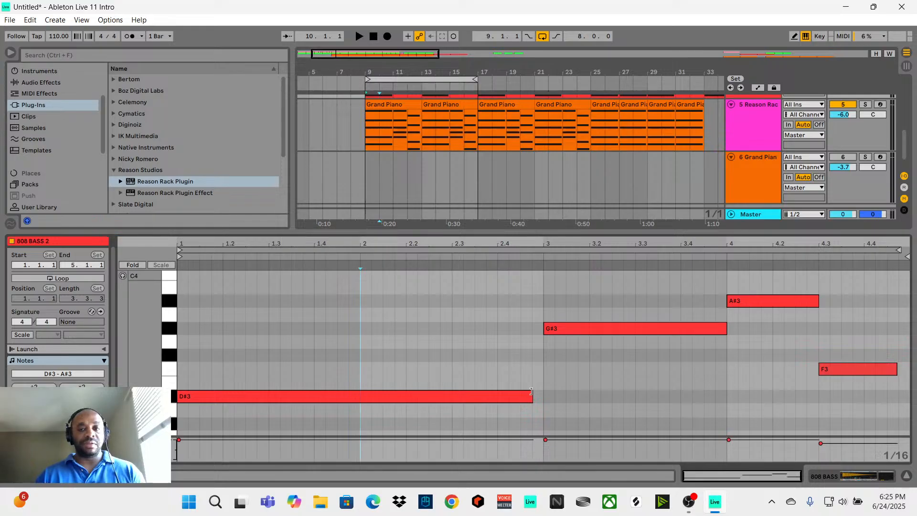
click(742, 301)
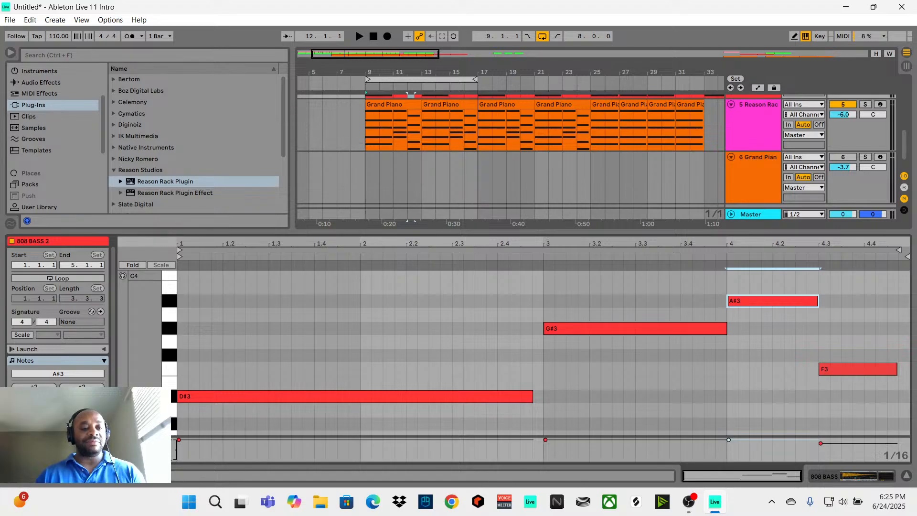
key(alt+3)
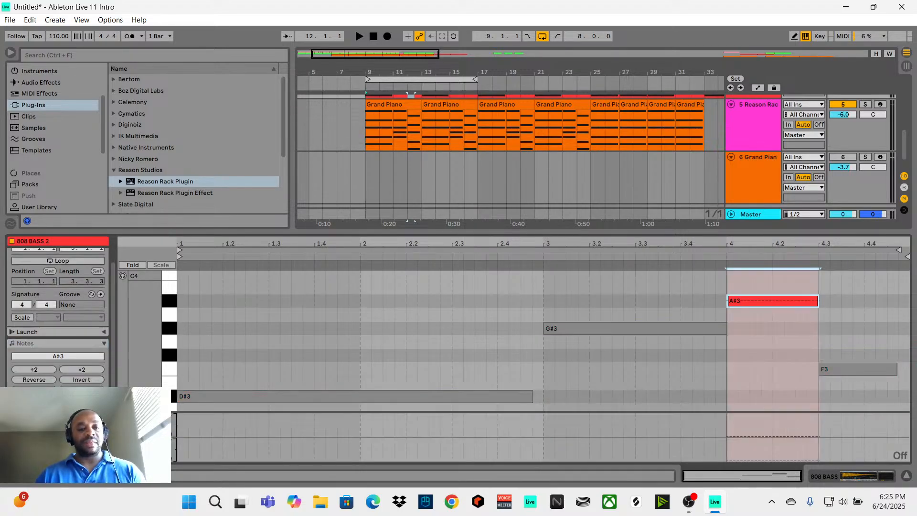
click(748, 302)
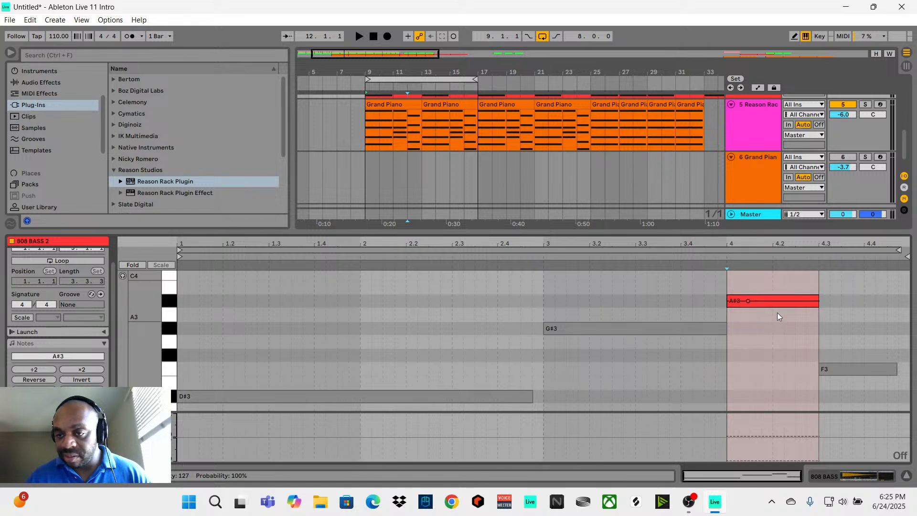
drag(772, 302, 772, 320)
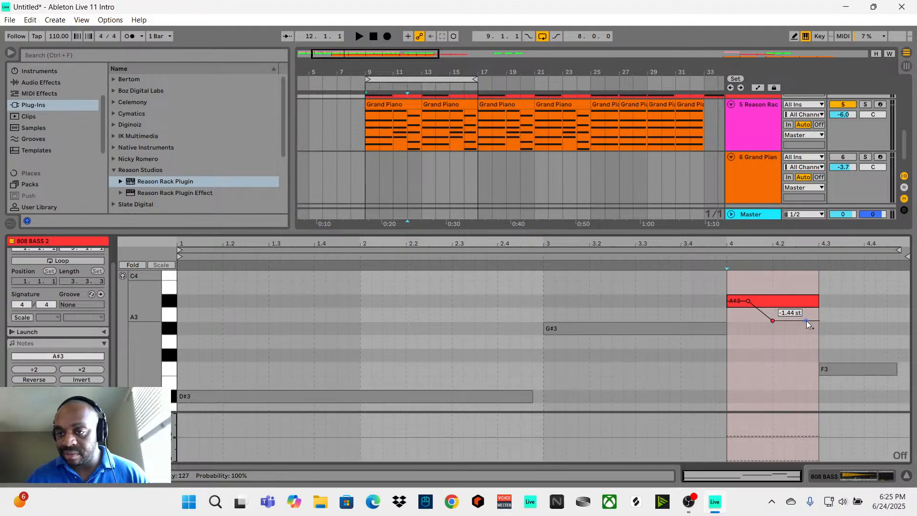
Try bending the A#3 note's pitch back up near its end, audition it, and undo that return bend.
drag(804, 321, 798, 303)
key(space)
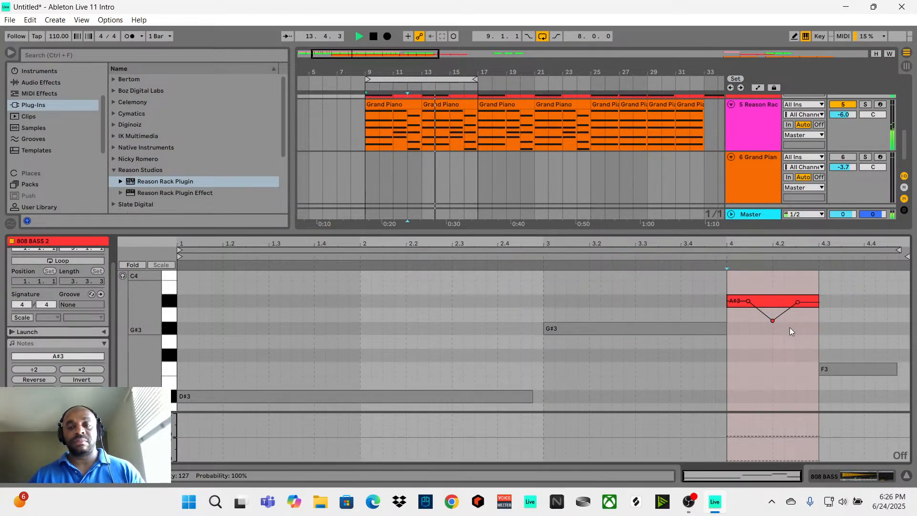
key(space)
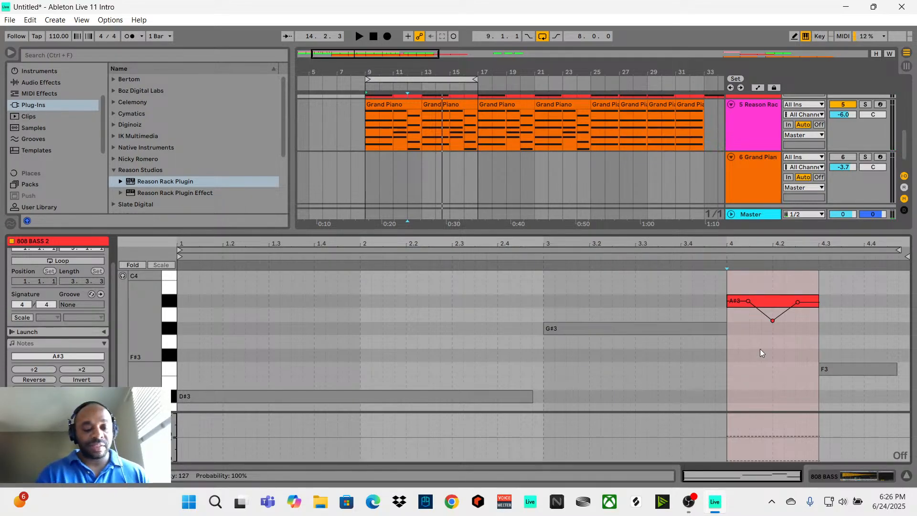
key(ctrl+z)
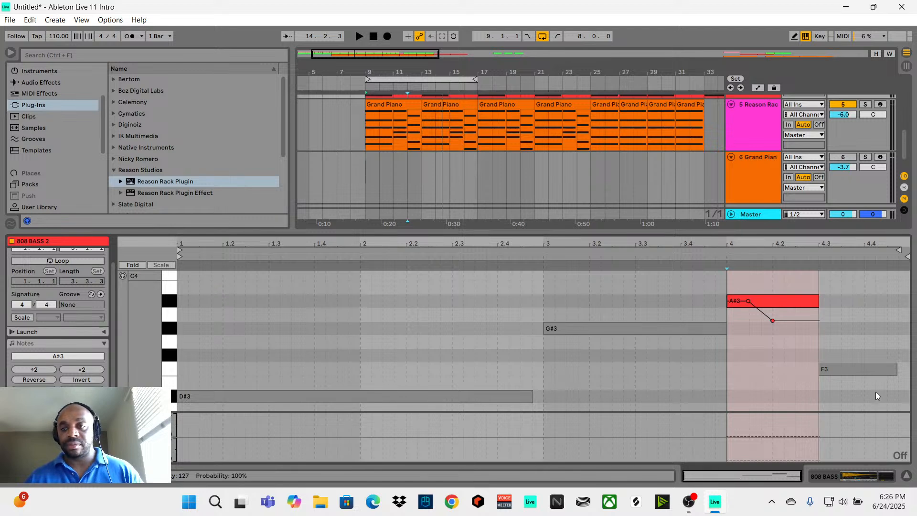
Add a downward pitch bend to the F3 note at the end of the 808 BASS 2 clip.
click(847, 368)
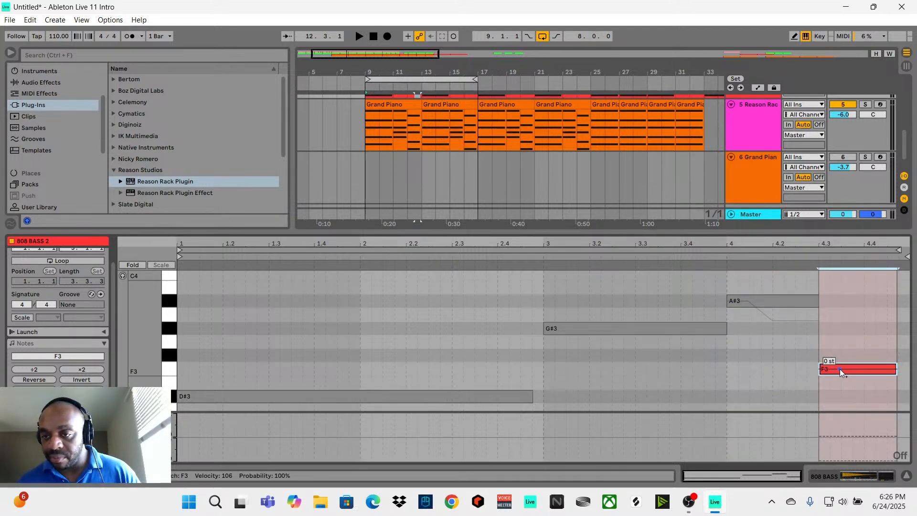
click(841, 369)
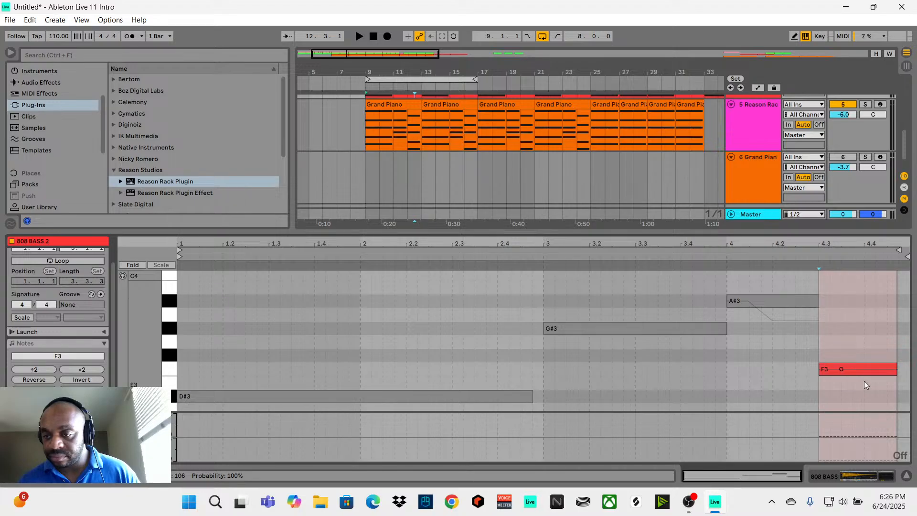
drag(862, 369, 864, 388)
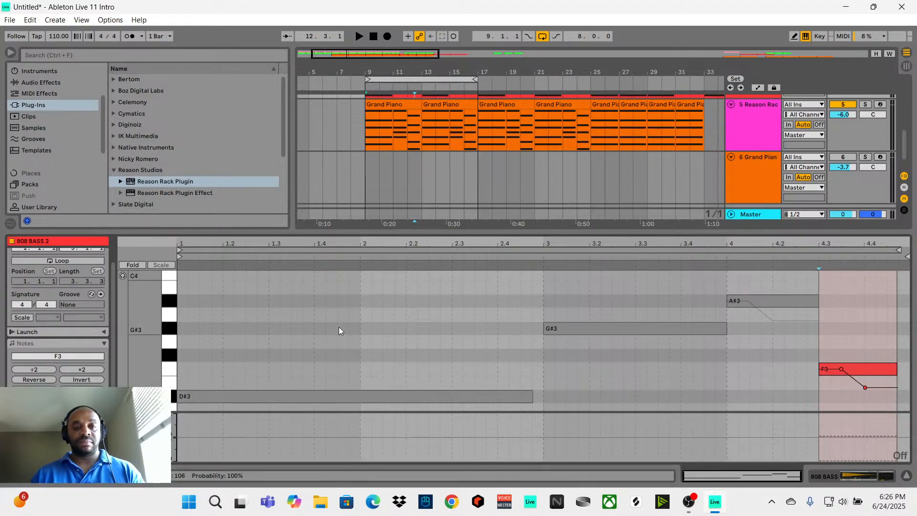
Select the 808 BASS 2 clip at bar 9 and play the loop to hear the new pitch bends.
click(363, 180)
scroll(577, 122, up, 3)
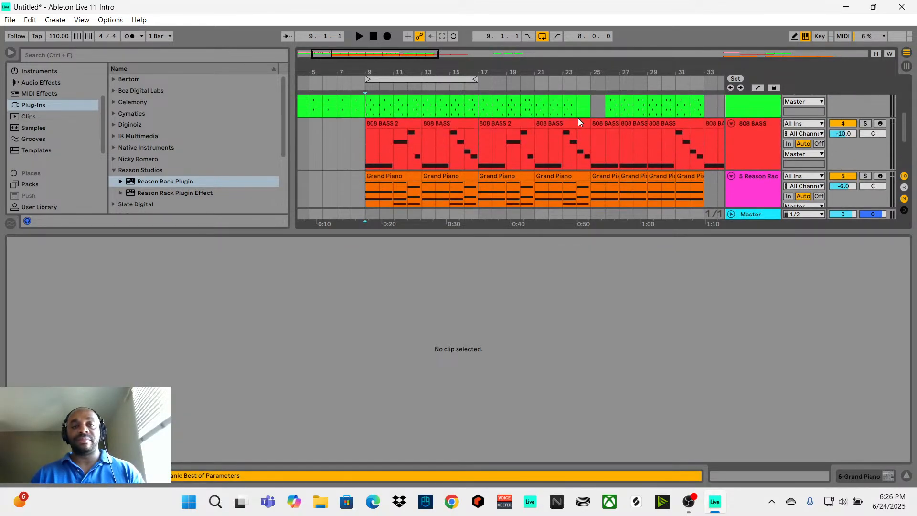
scroll(578, 119, up, 2)
scroll(563, 143, down, 1)
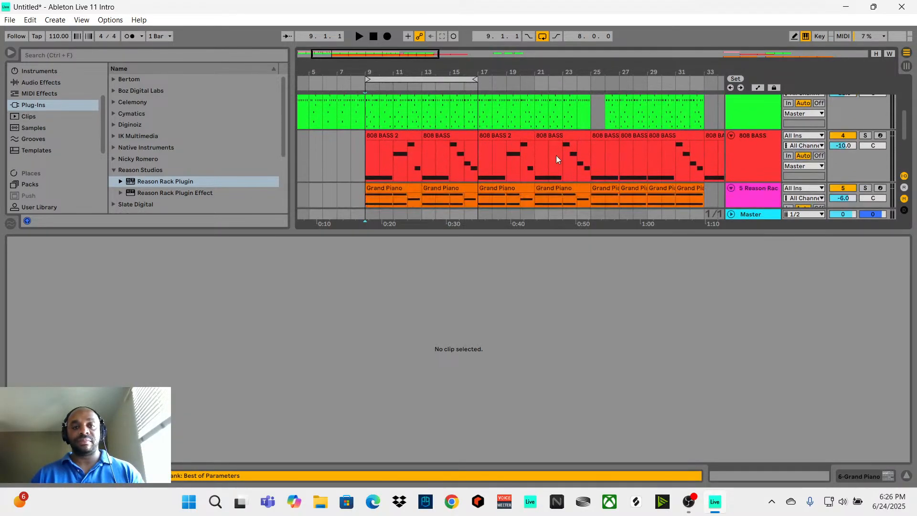
click(394, 144)
key(space)
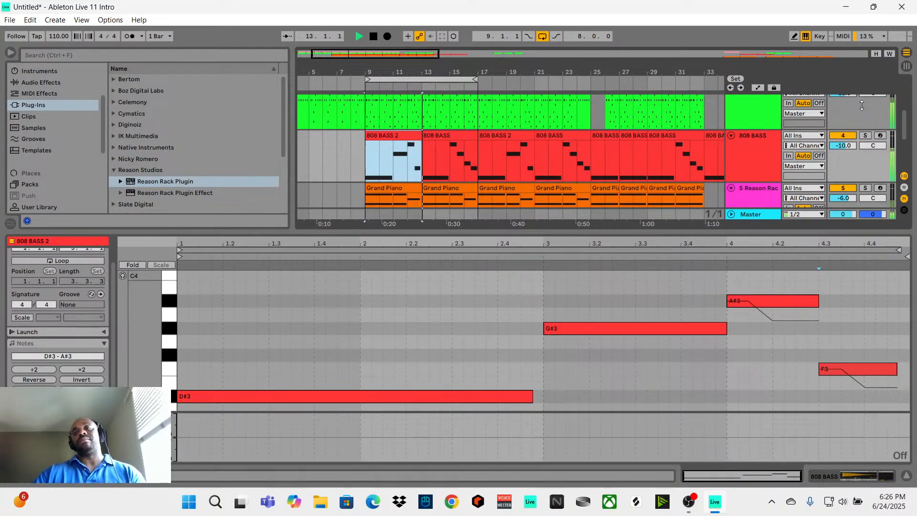
Set the Reason Rack track volume to -11.3 dB, the 808 BASS track to -3.0 dB and the Master to -3.0 dB.
key(Tab)
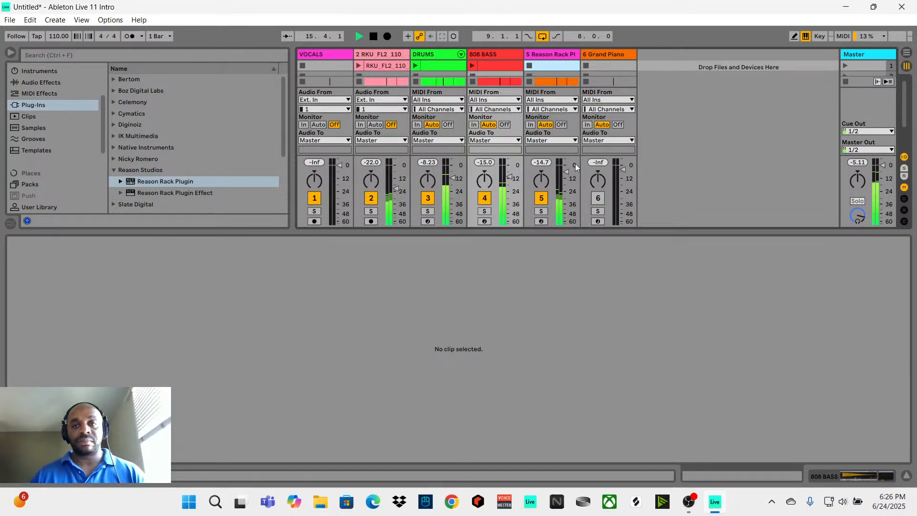
drag(566, 170, 568, 178)
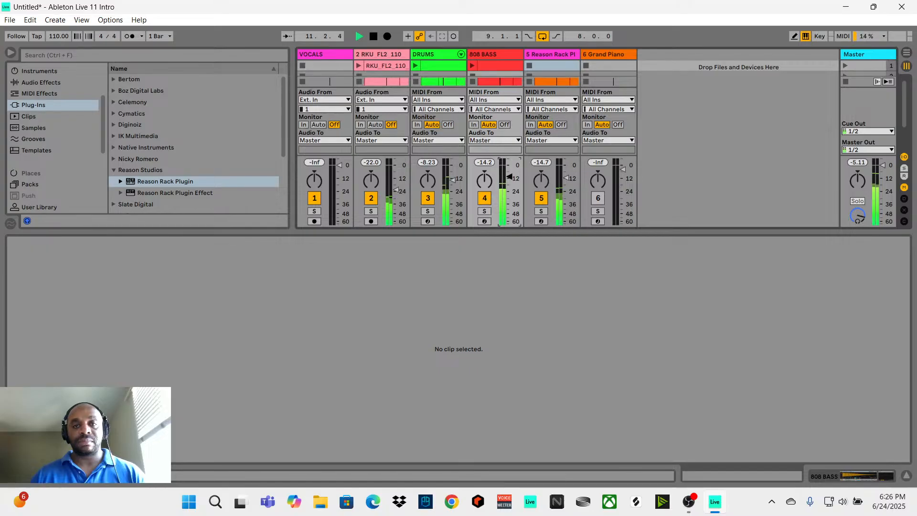
drag(509, 177, 512, 175)
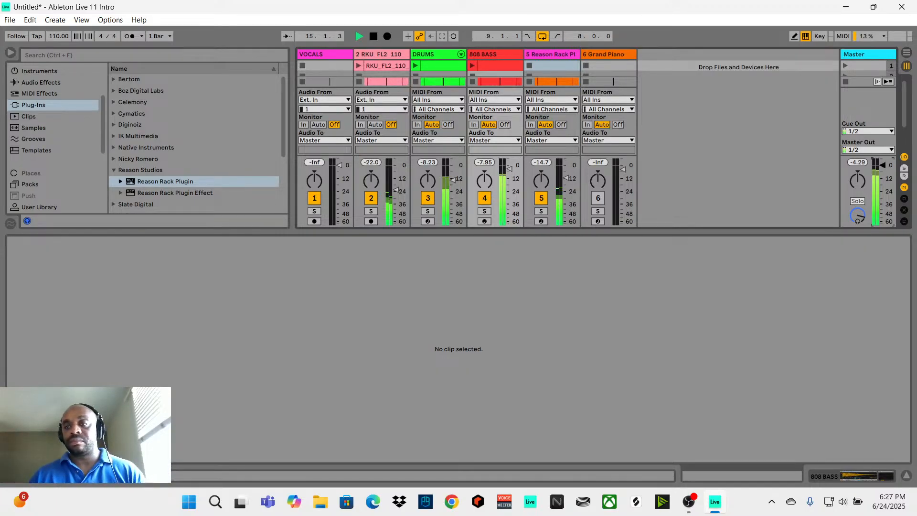
drag(882, 165, 882, 171)
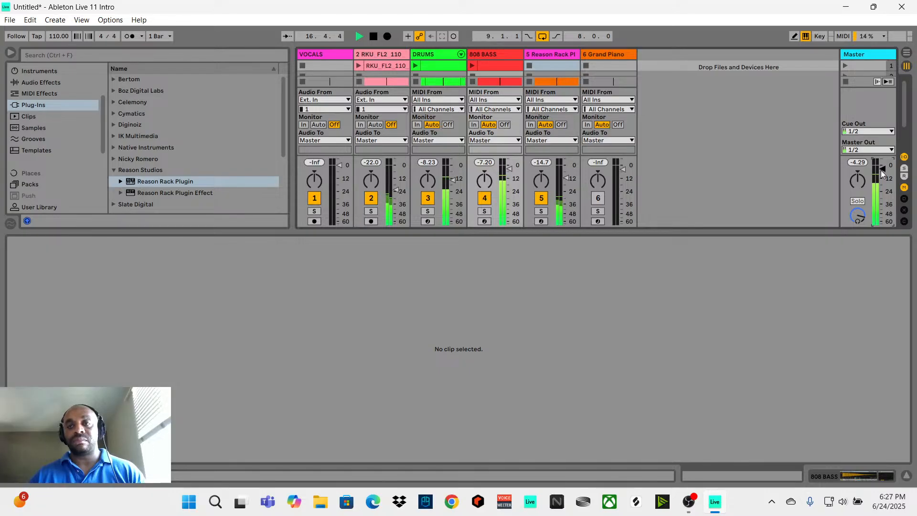
Check the Windows output volume and replay the bar 9 to 17 loop to judge the mix levels.
click(836, 501)
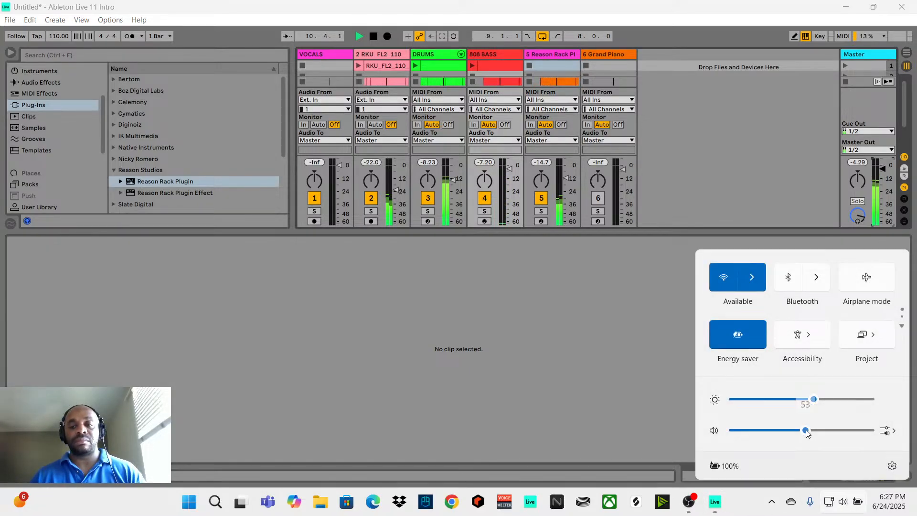
click(568, 355)
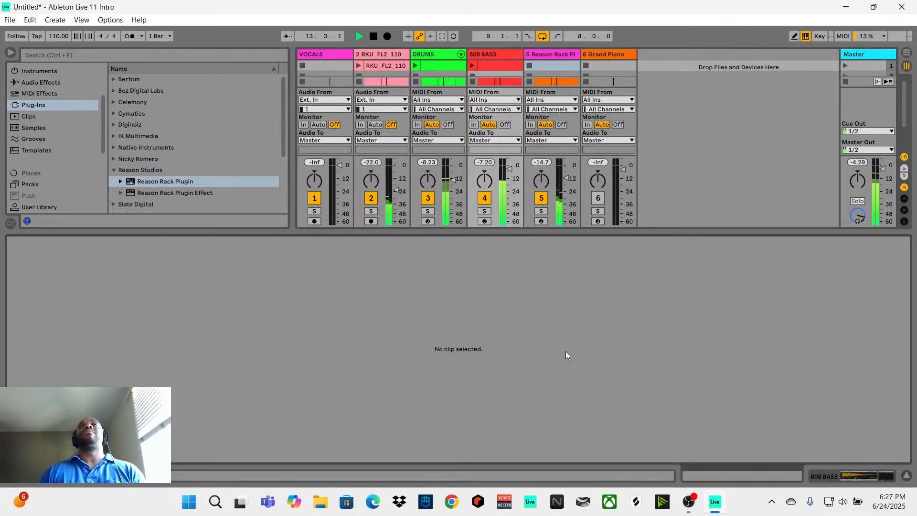
key(space)
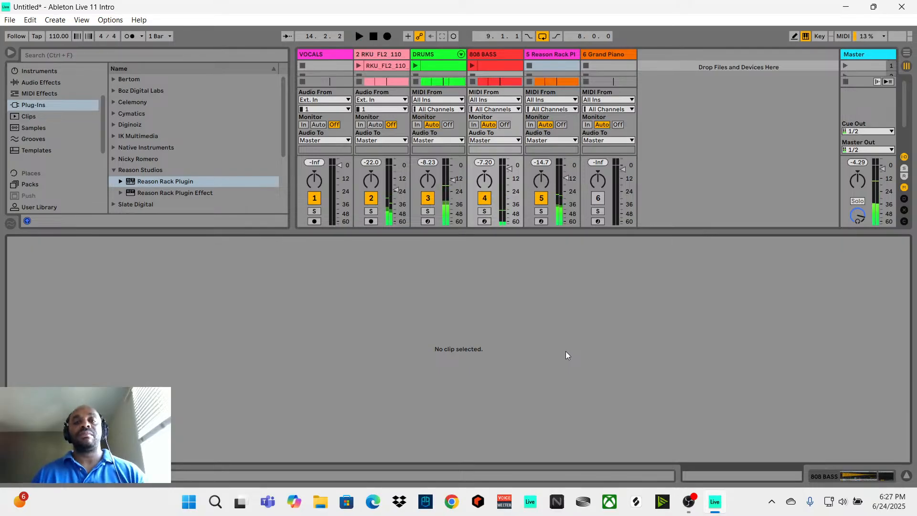
key(space)
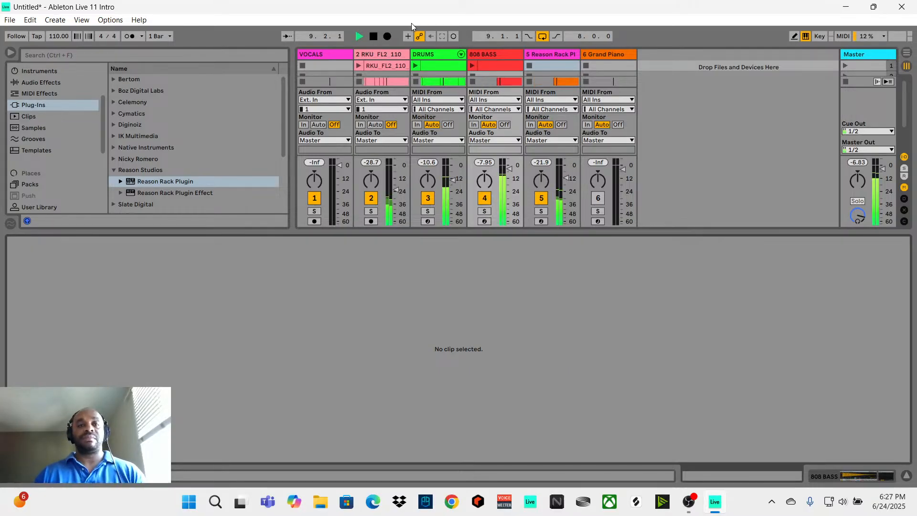
key(space)
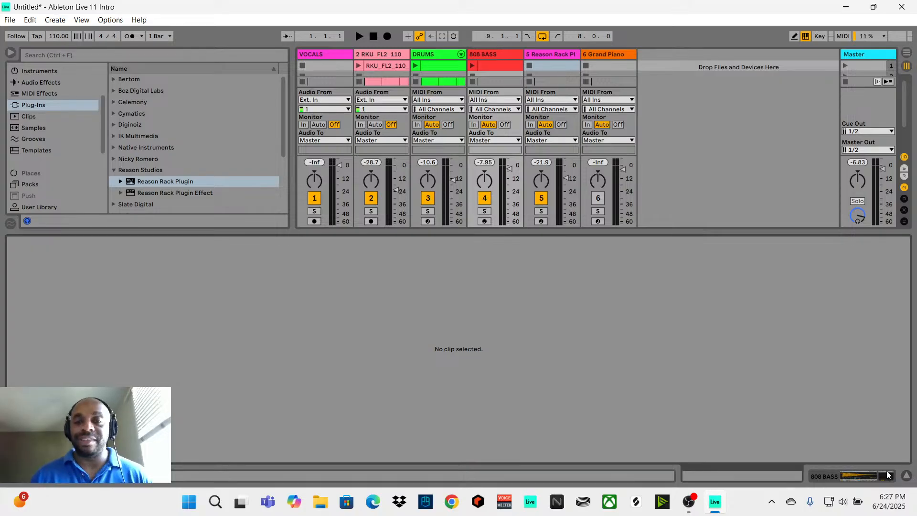
In the arrangement's 808 BASS clip at bar 13, bend the A#3 note's pitch down to -1.44 st.
drag(663, 230, 651, 324)
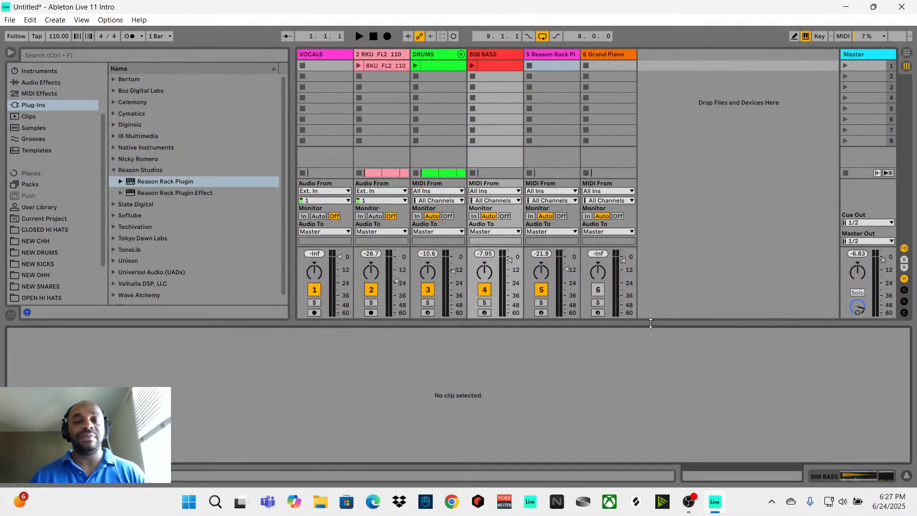
key(Tab)
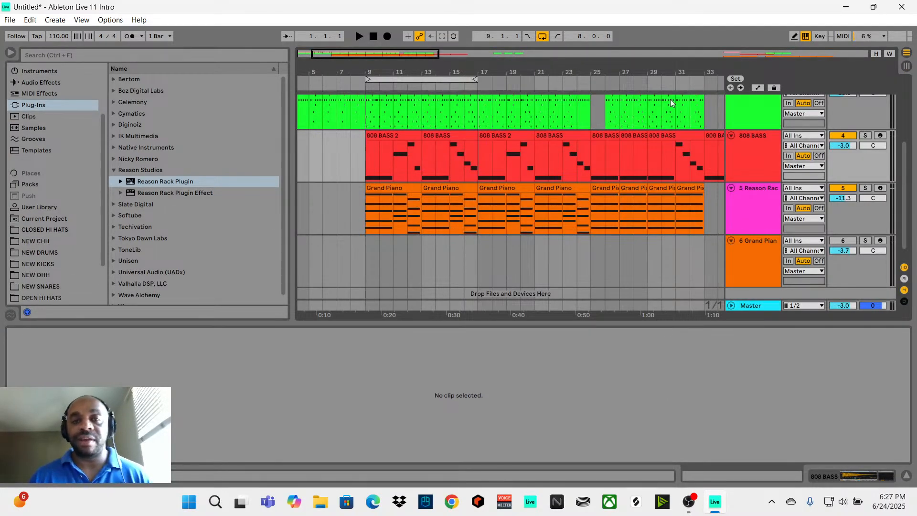
click(467, 136)
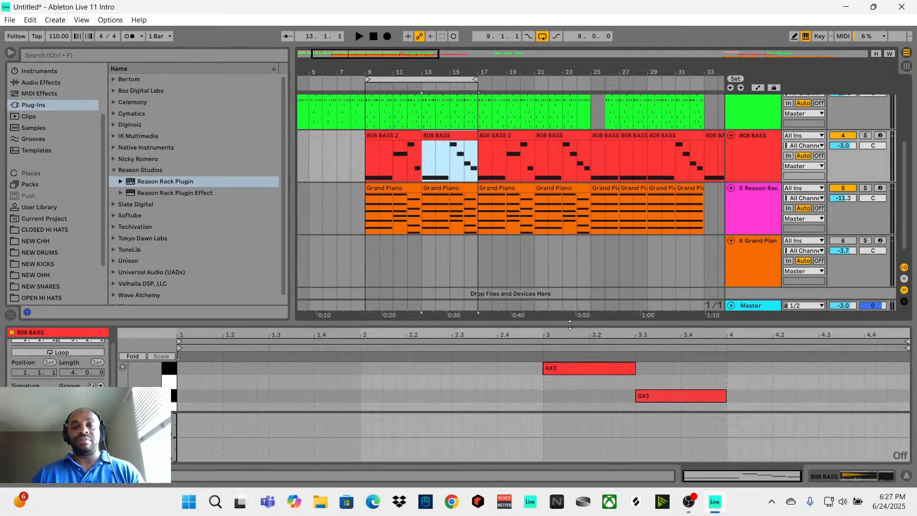
drag(570, 325, 561, 223)
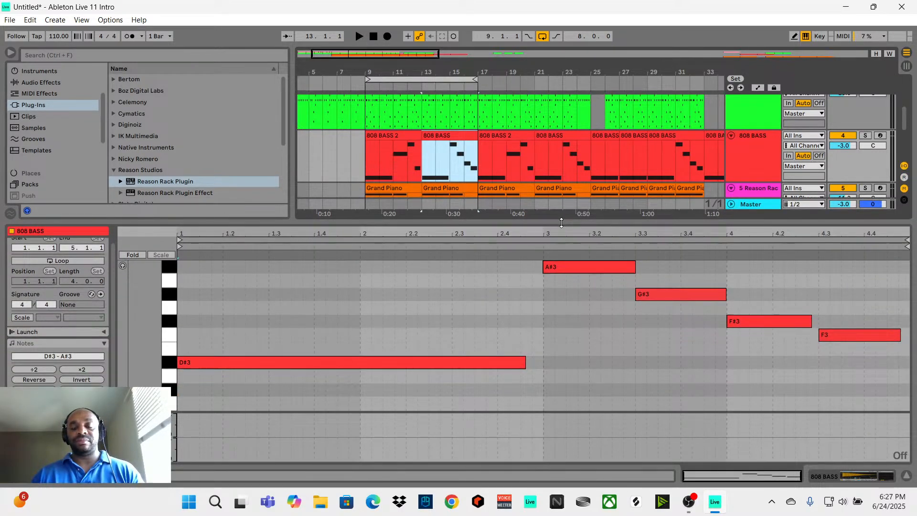
click(564, 268)
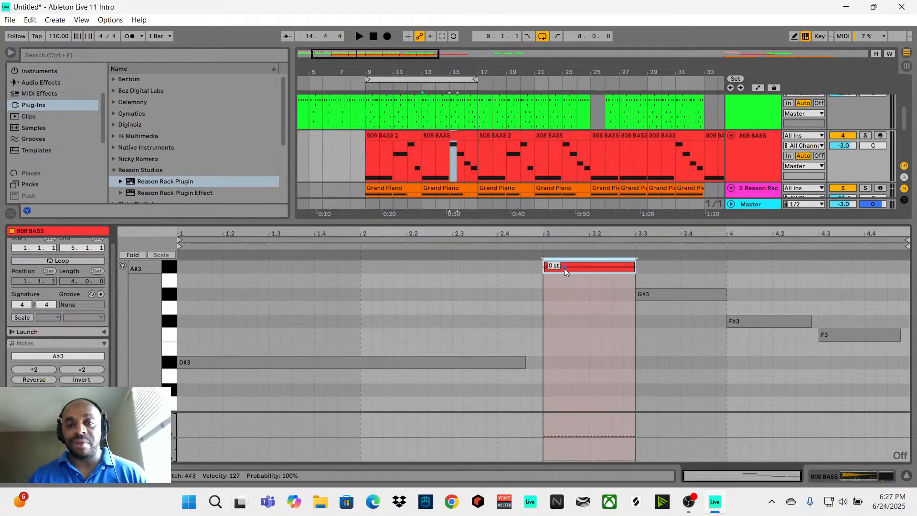
click(564, 268)
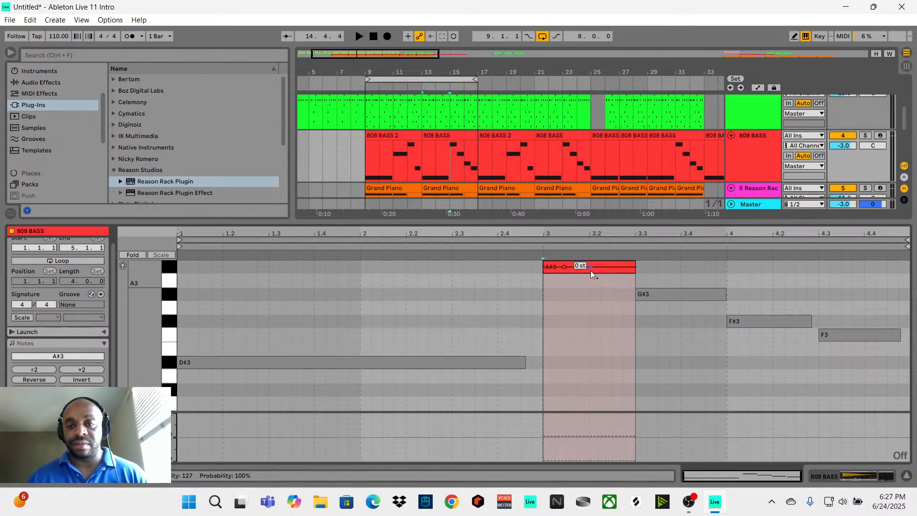
drag(591, 270, 590, 286)
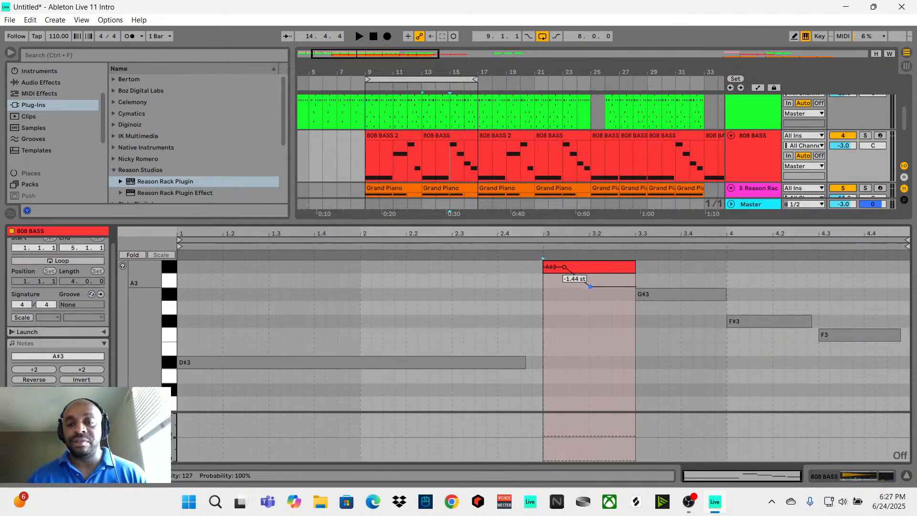
In the 808 BASS clip at bar 13, dip the G#3 note's pitch and return it to +0.13 st, and bend F#3's pitch downward.
click(661, 298)
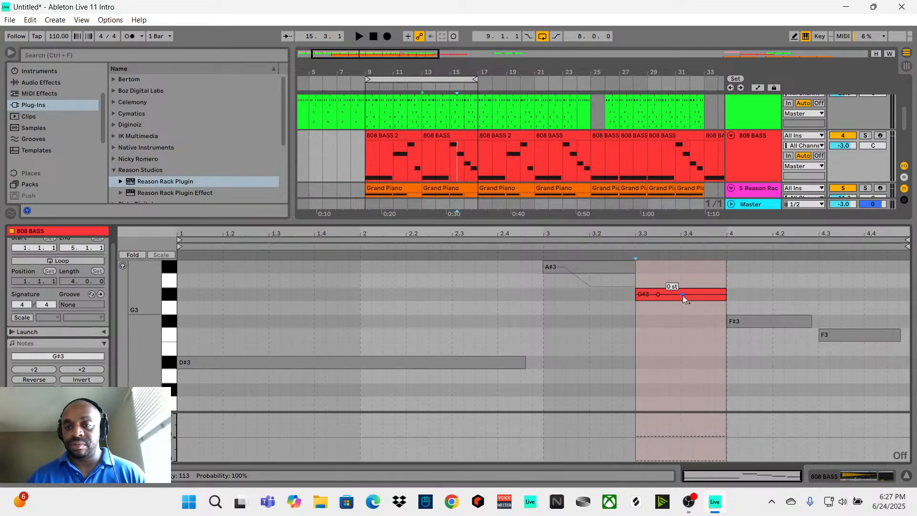
drag(683, 295, 708, 296)
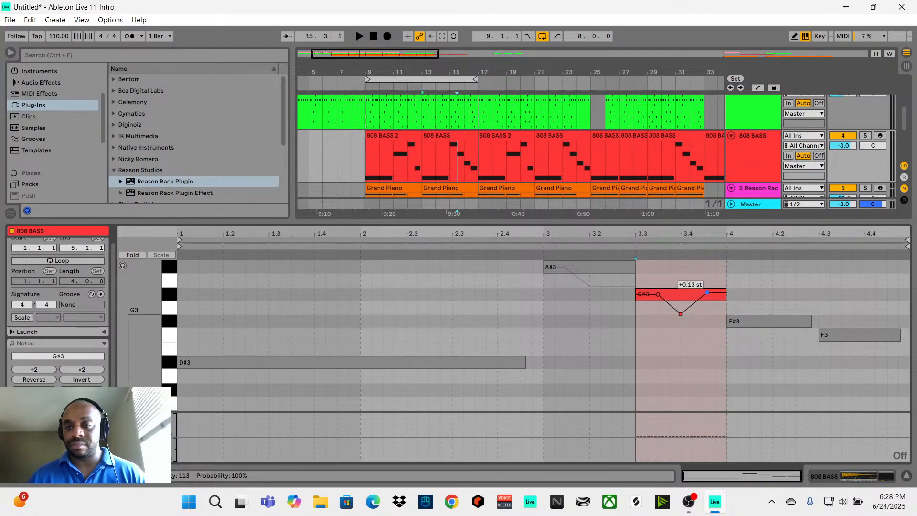
click(736, 322)
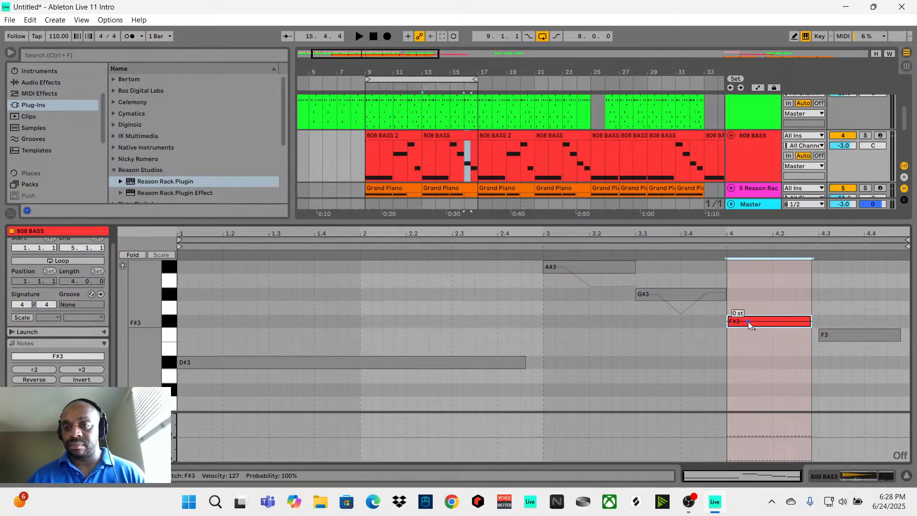
click(748, 322)
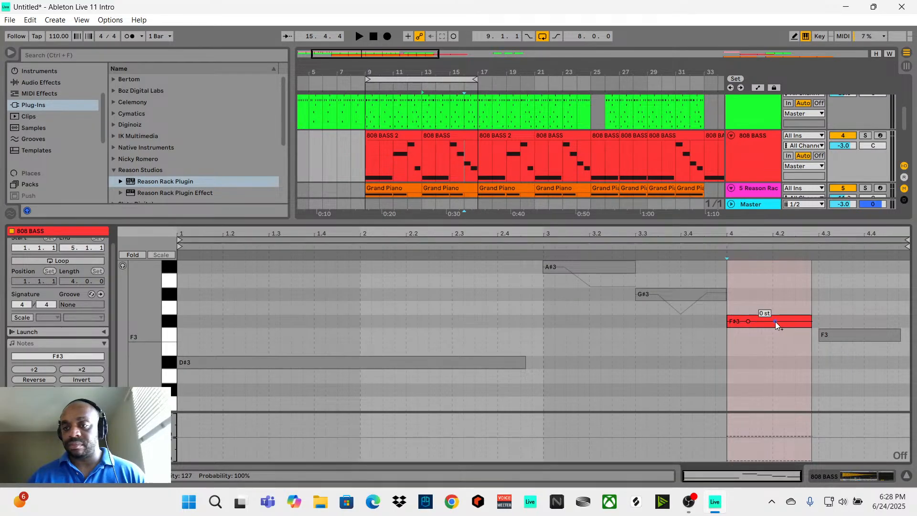
drag(775, 322, 775, 339)
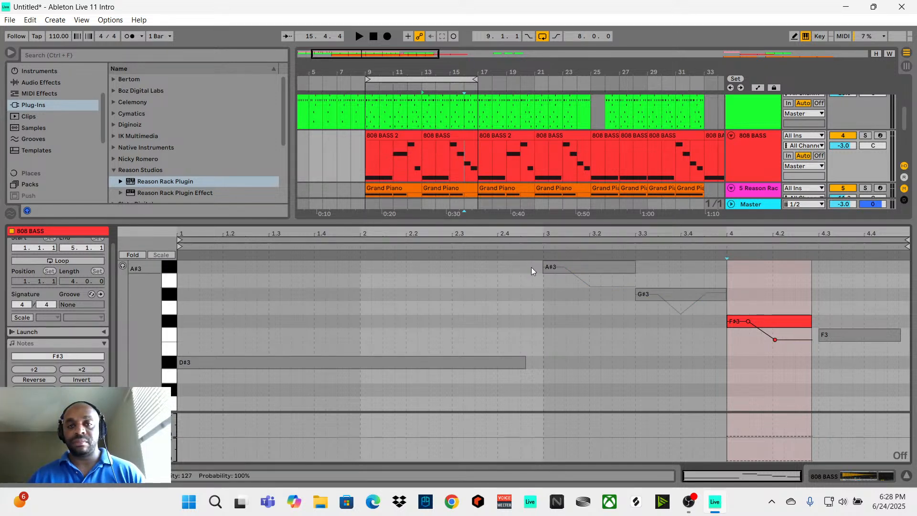
Play the loop and give the final F3 note a pitch dip that returns to 0 st, starting the bend slightly further into the note.
key(space)
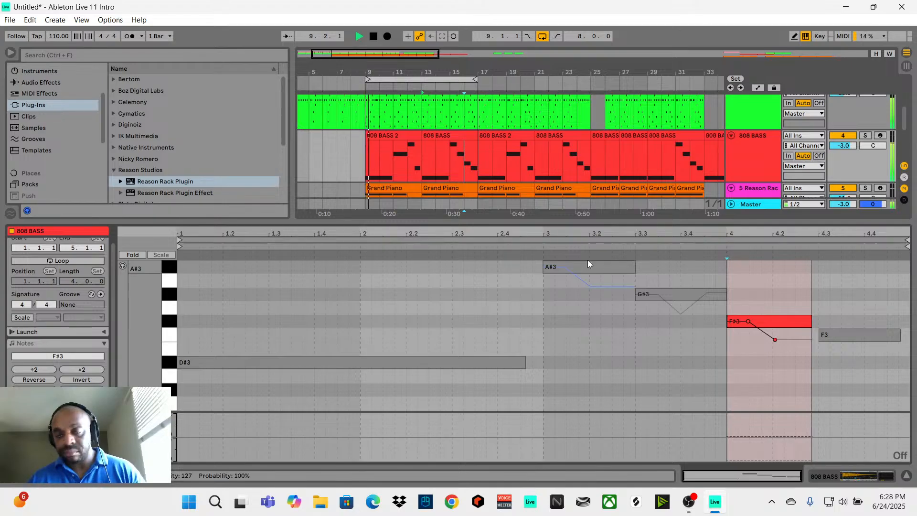
key(space)
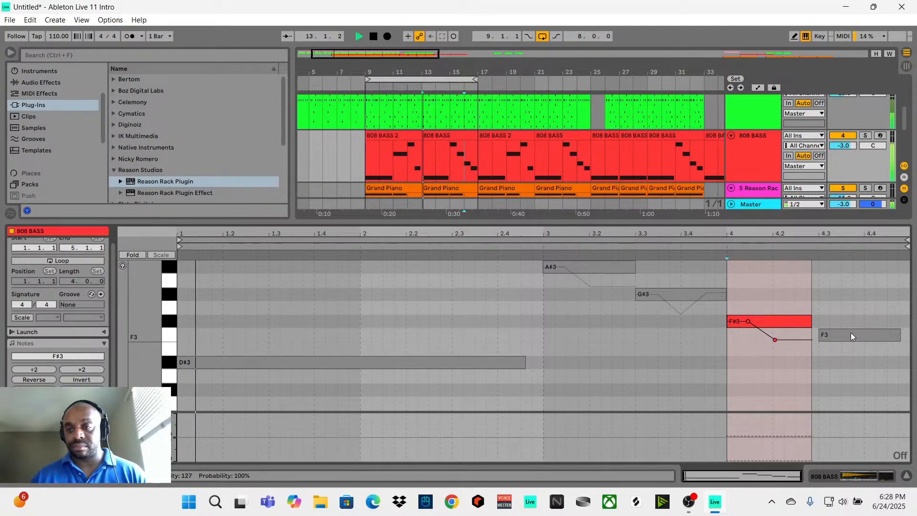
click(850, 333)
key(space)
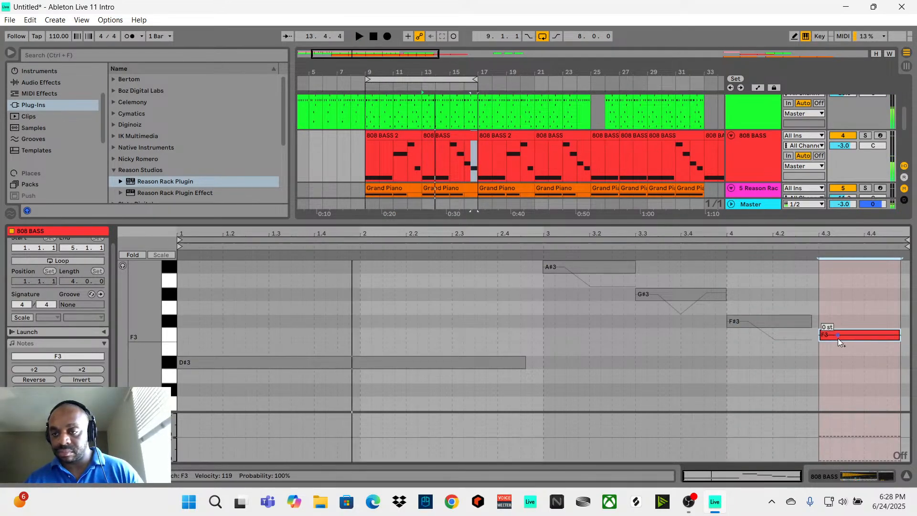
key(space)
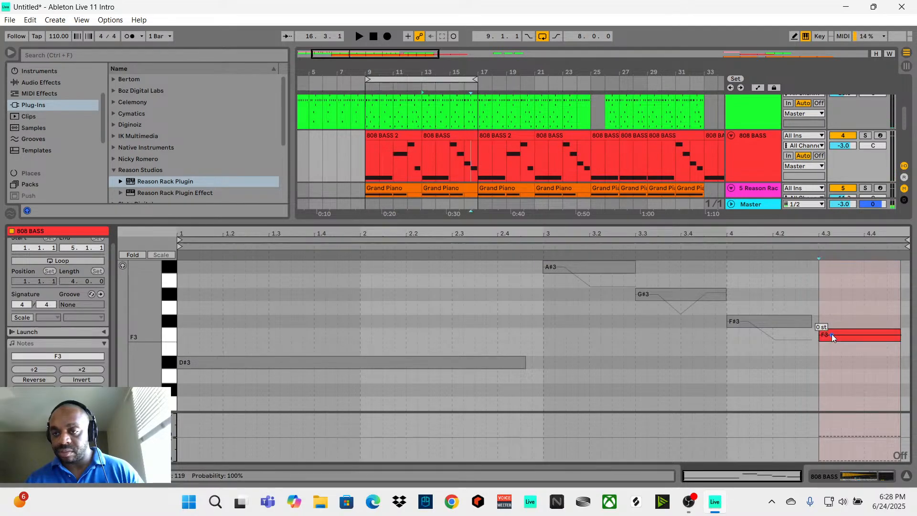
key(space)
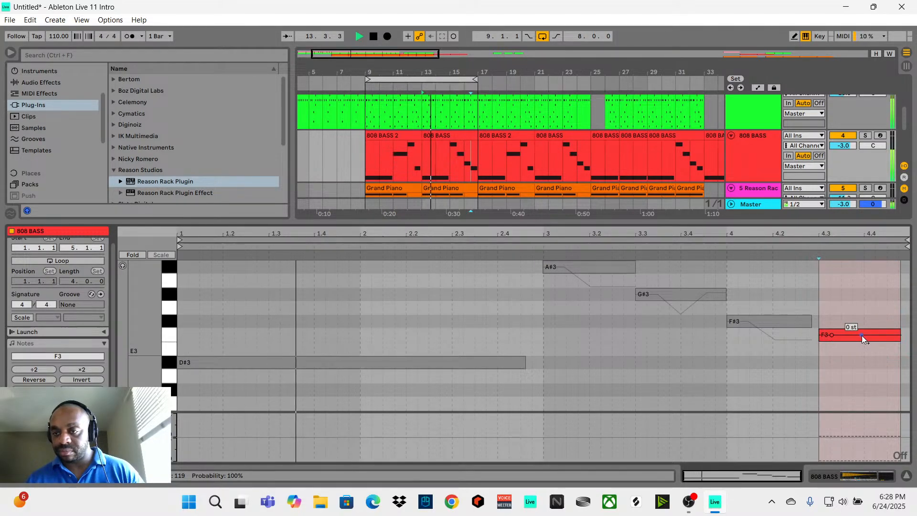
drag(862, 335, 885, 335)
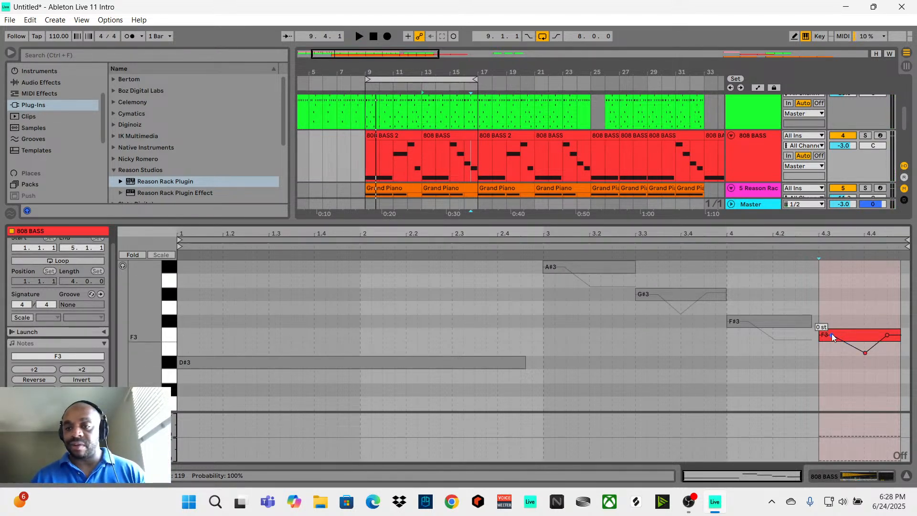
drag(832, 333, 841, 334)
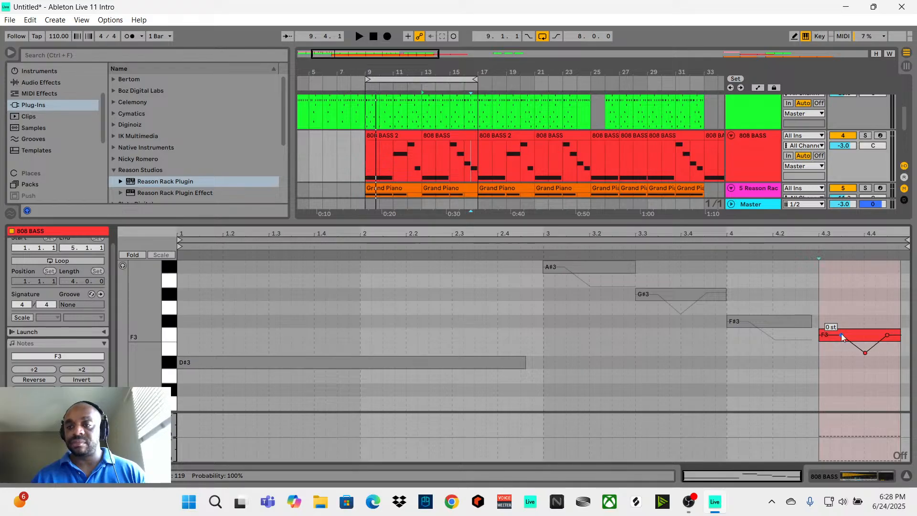
During loop playback, replace the 808 BASS clips in bars 17 to 25 with a duplicate of the clips in bars 9 to 17.
click(365, 153)
key(space)
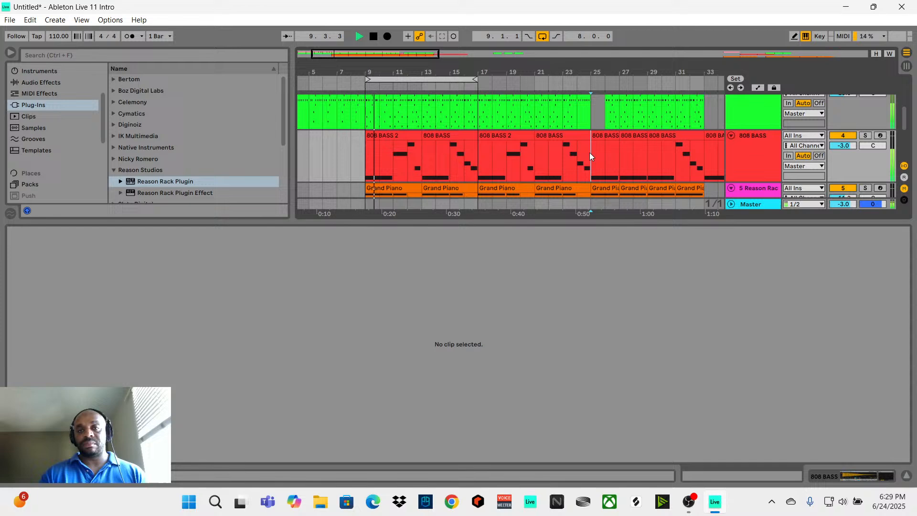
click(587, 151)
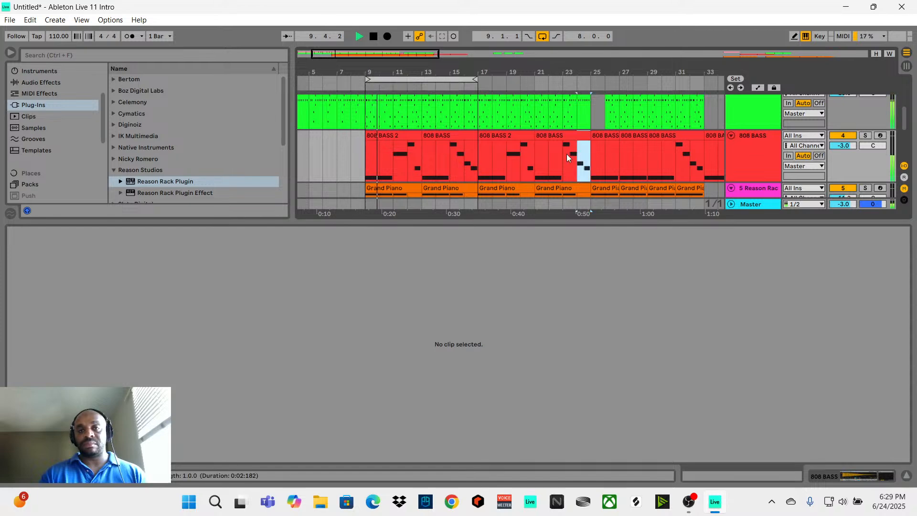
shift+click(471, 158)
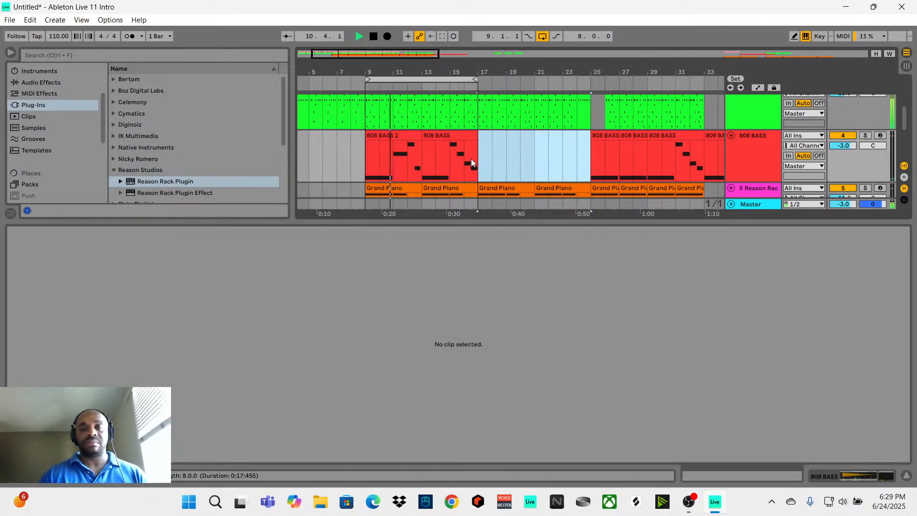
drag(474, 162, 357, 151)
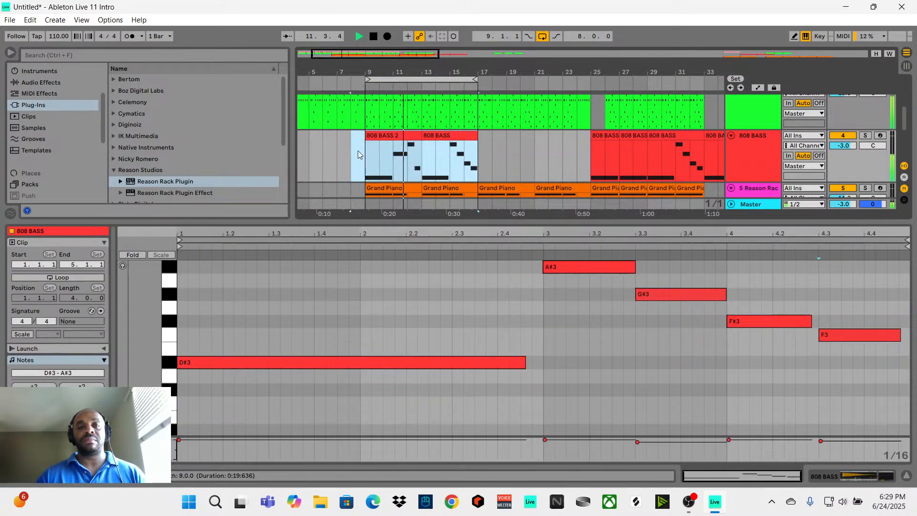
key(ctrl+d)
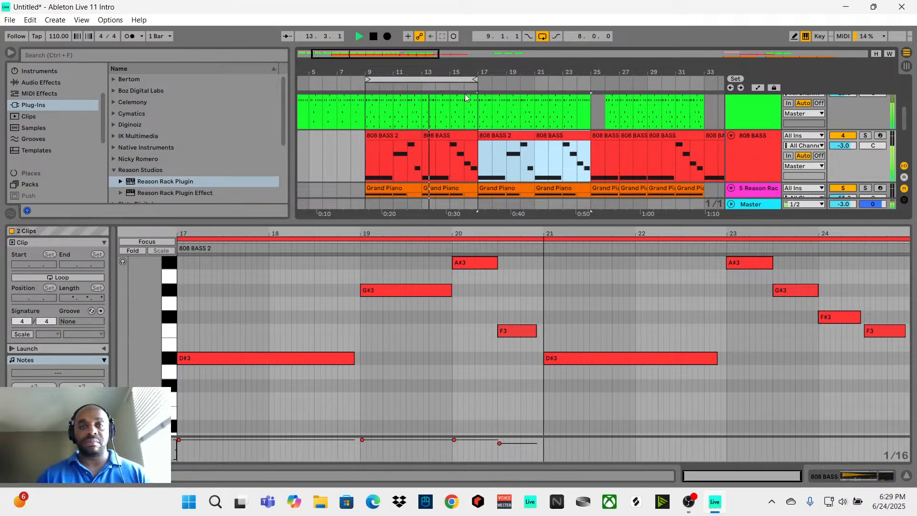
Extend the loop to 16 bars, covering bars 9 to 25, and play through the full arrangement section.
drag(474, 79, 590, 80)
scroll(428, 188, down, 5)
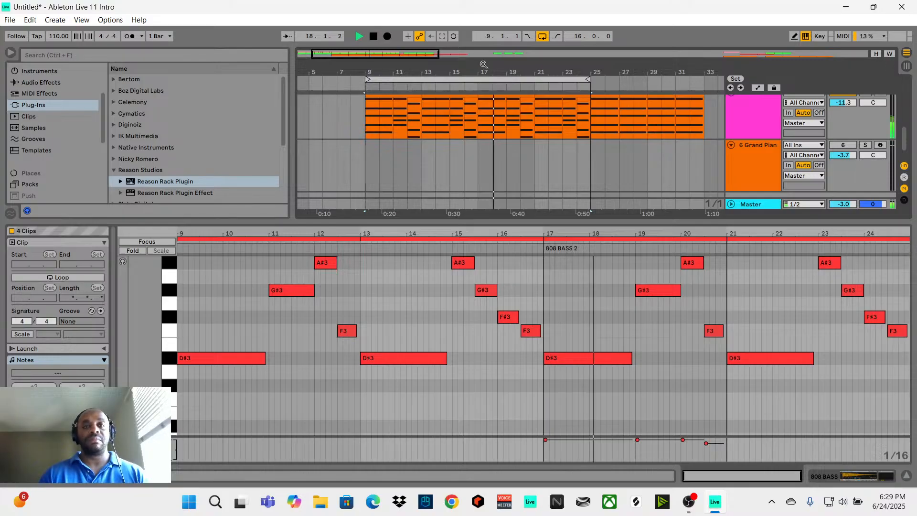
drag(458, 69, 440, 67)
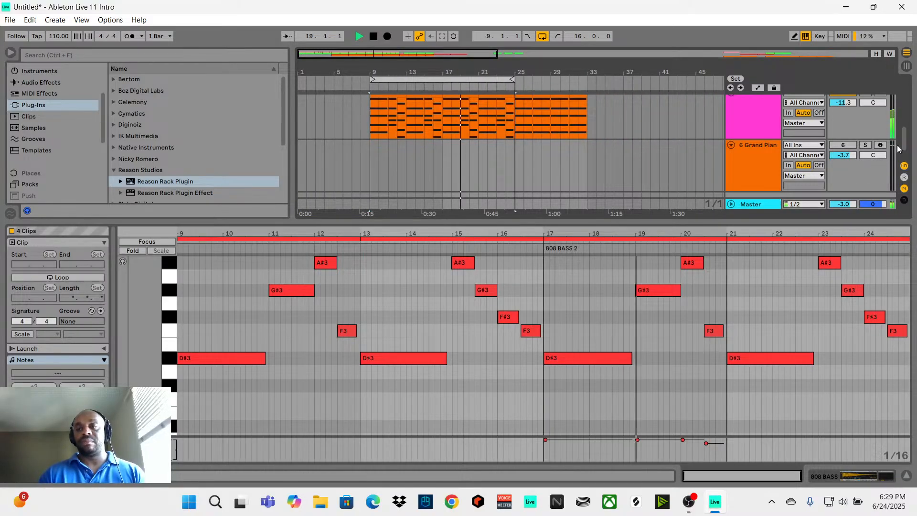
drag(903, 142, 884, 77)
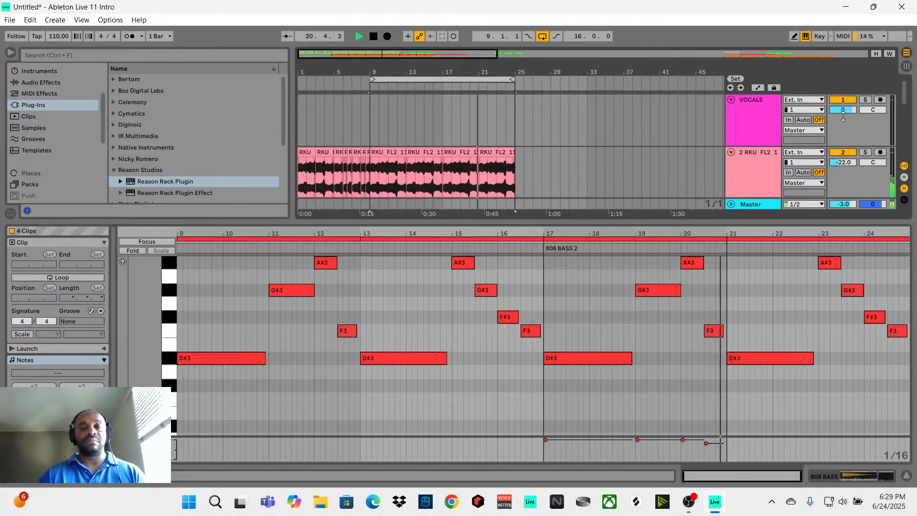
Delete the DRUMS pattern in the one bar from bar 24 to bar 25.
scroll(468, 182, down, 5)
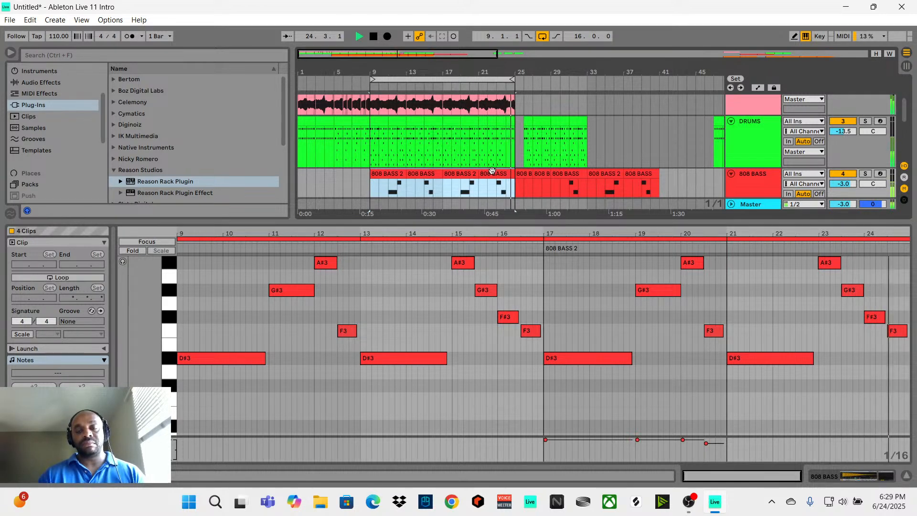
scroll(512, 173, down, 3)
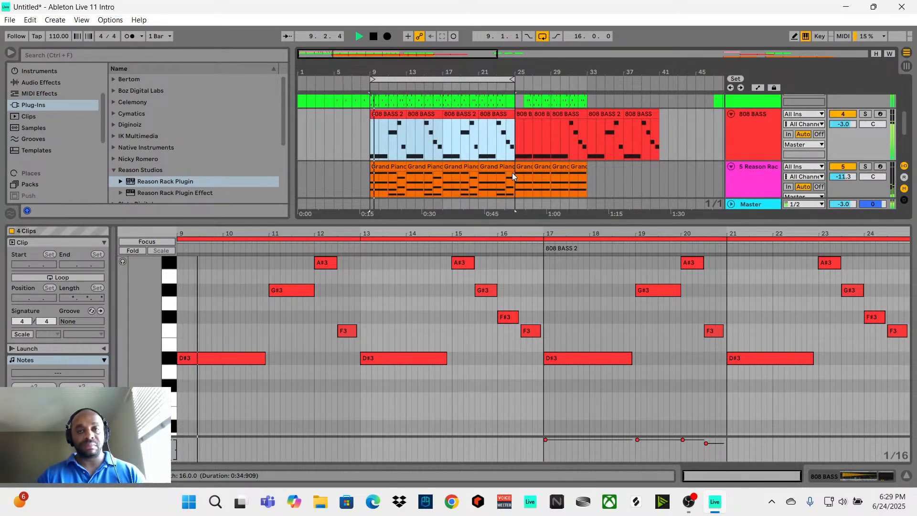
scroll(512, 149, up, 3)
scroll(511, 136, up, 1)
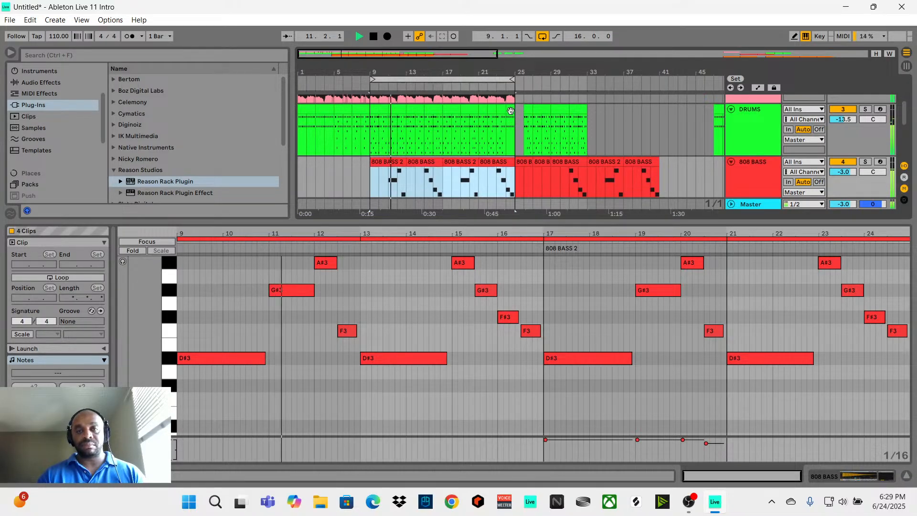
click(511, 110)
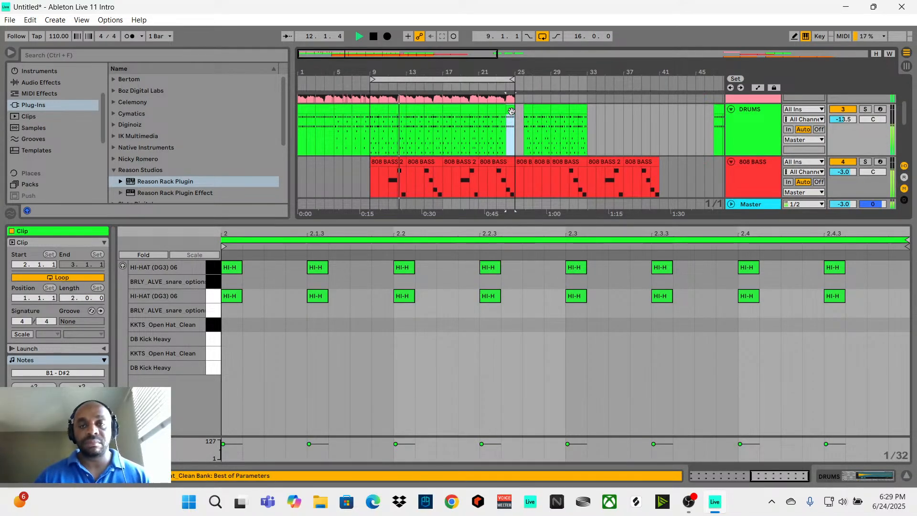
click(512, 111)
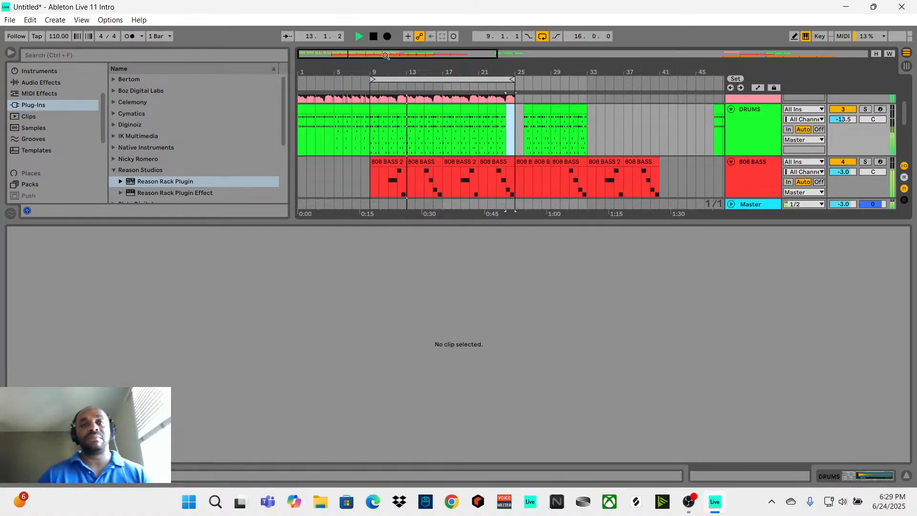
Enlarge the arrangement area and shorten the Grand Piano clip at bar 21 by one bar so it ends at bar 24.
drag(429, 69, 429, 104)
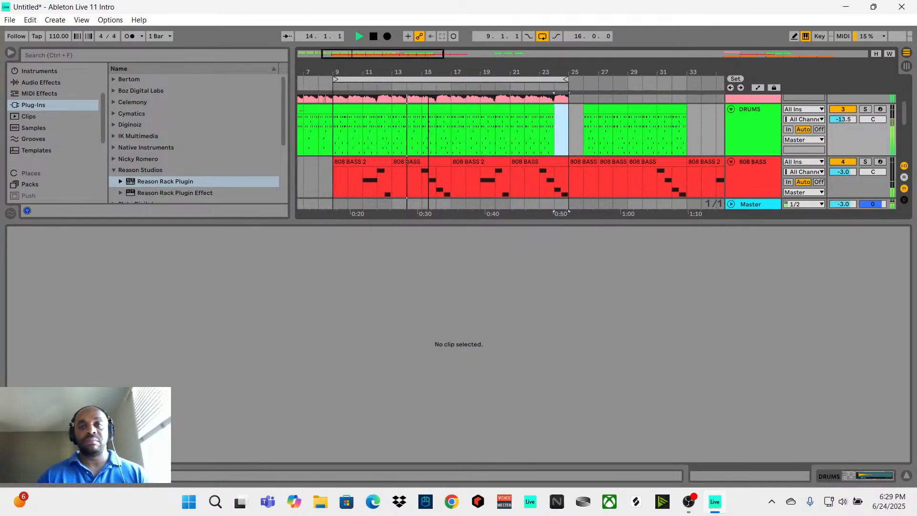
drag(420, 55, 419, 35)
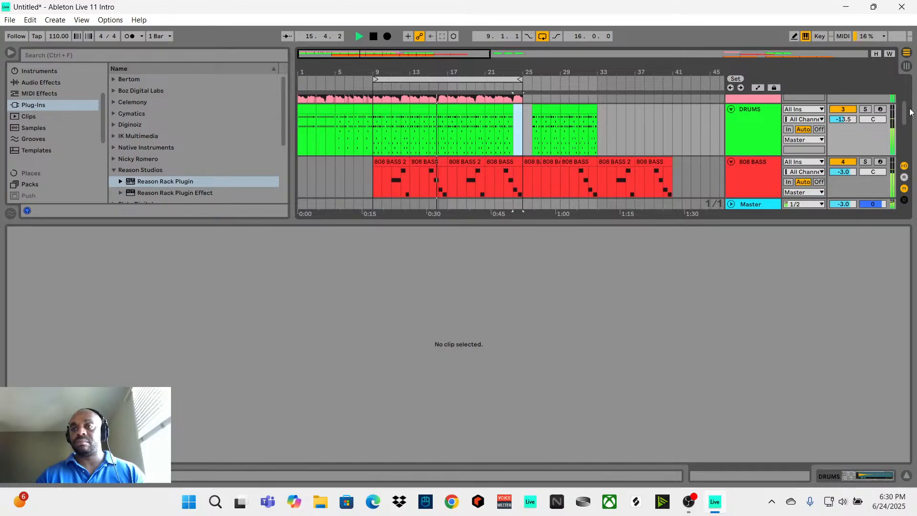
drag(906, 114, 862, 154)
drag(568, 224, 547, 374)
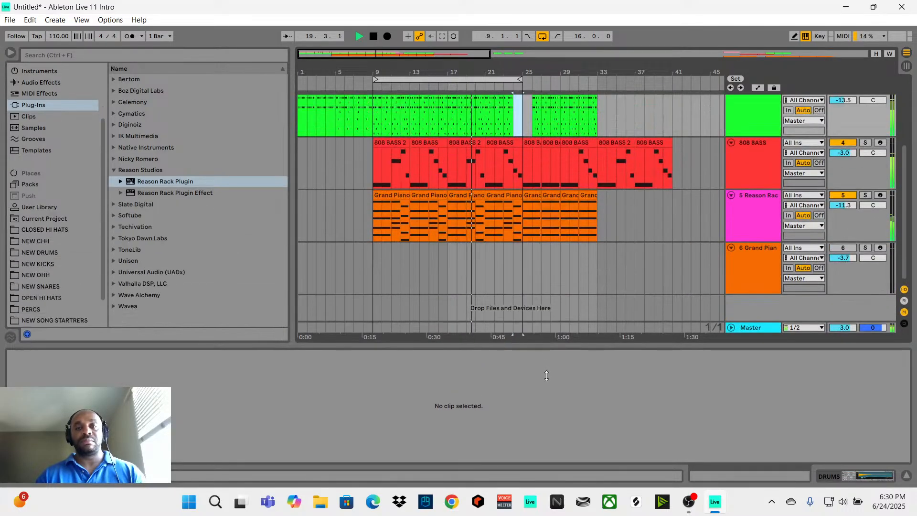
scroll(631, 229, up, 3)
scroll(632, 226, up, 3)
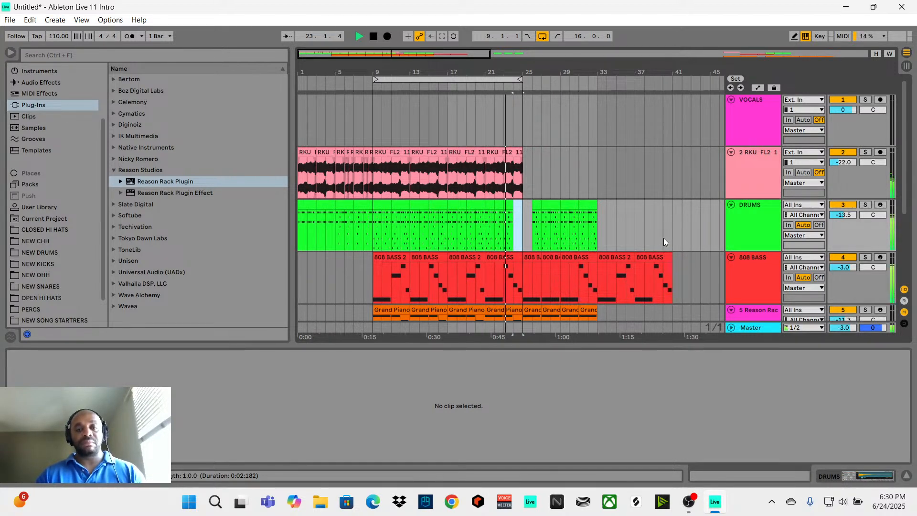
scroll(666, 245, down, 3)
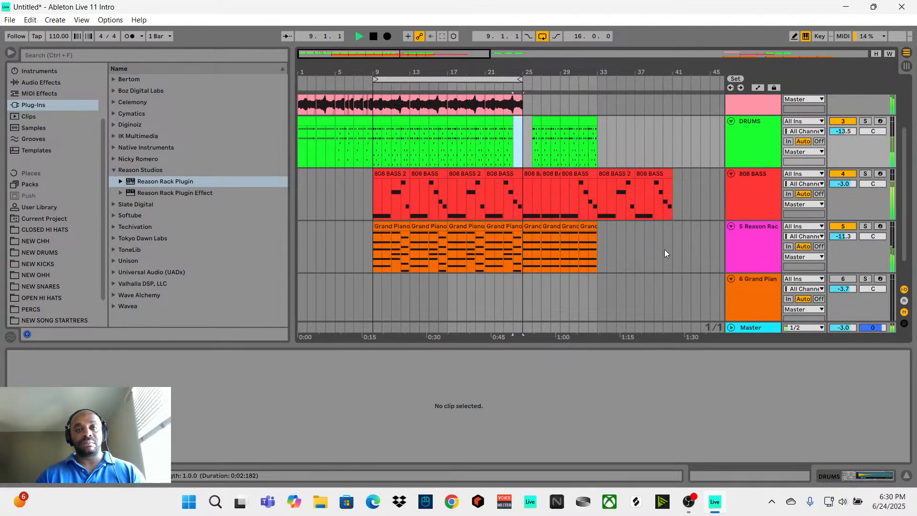
scroll(533, 151, up, 2)
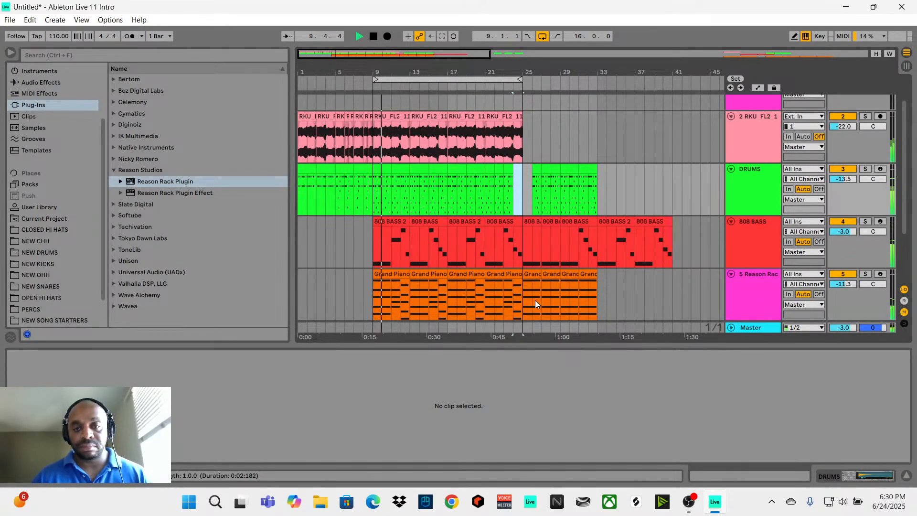
drag(522, 275, 516, 277)
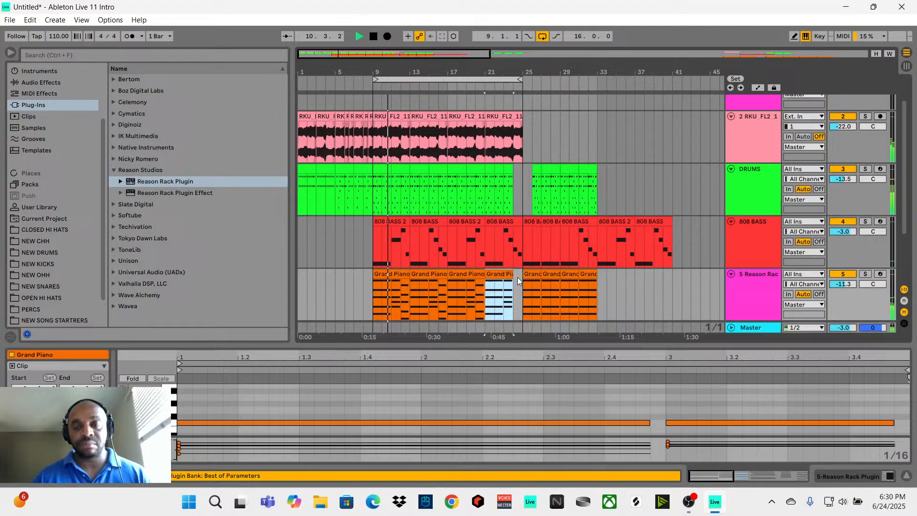
Listen to the loop with the bar 24 drop, stop playback, and return the start position to bar 9.
click(495, 199)
key(space)
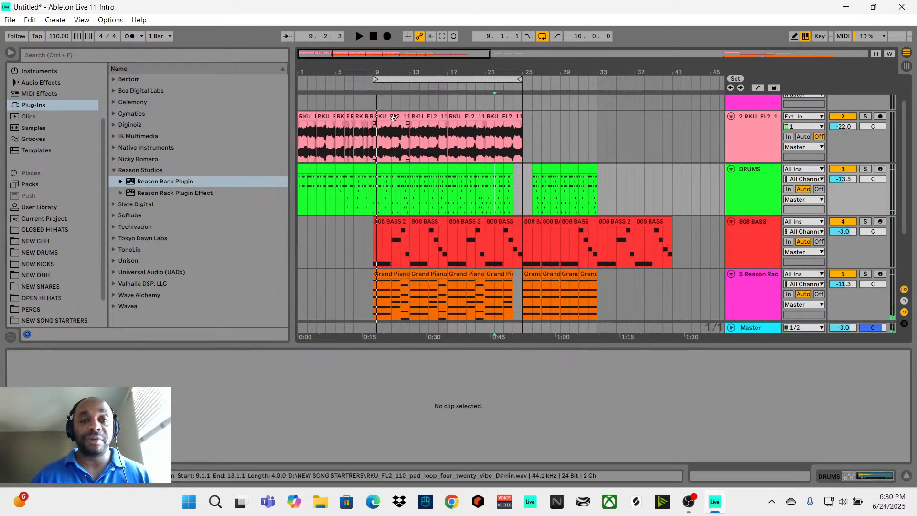
click(372, 186)
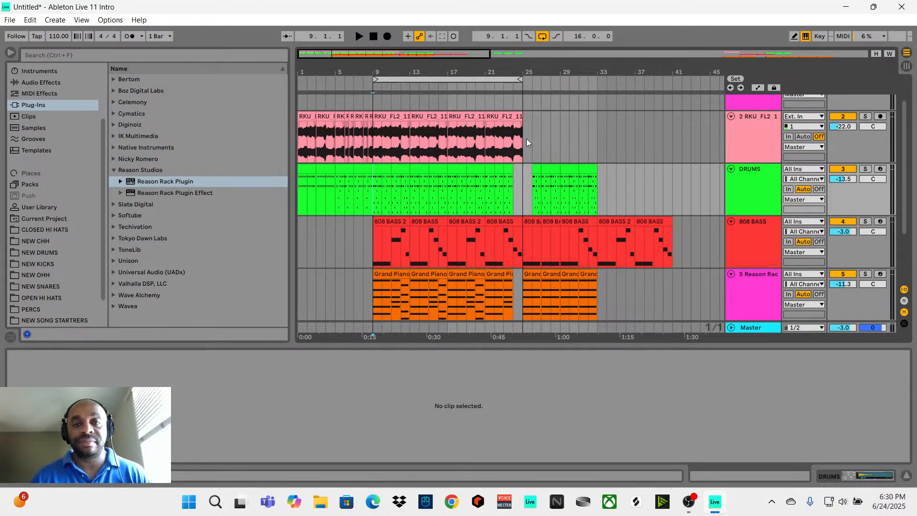
Duplicate the pad loop audio from bars 17–25 to bar 25, and set the loop to bars 26–33 for playback.
drag(523, 142, 446, 159)
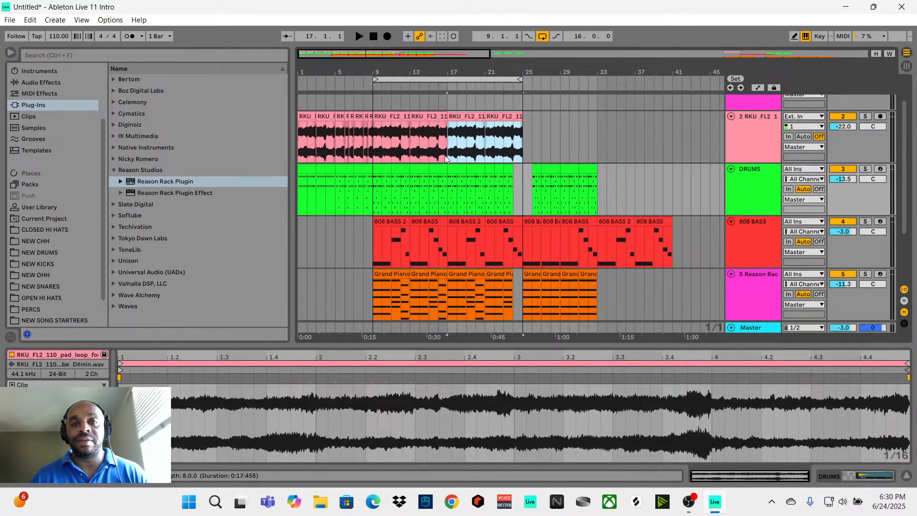
key(ctrl+d)
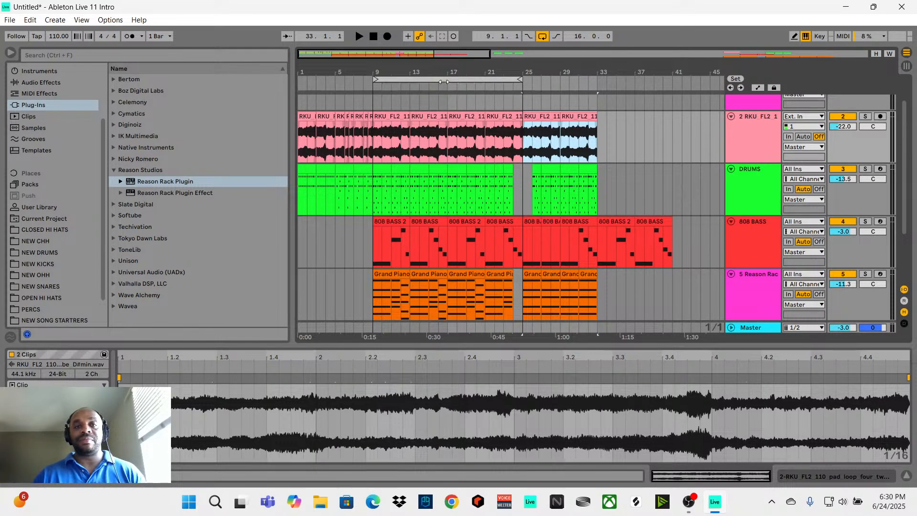
drag(444, 81, 608, 93)
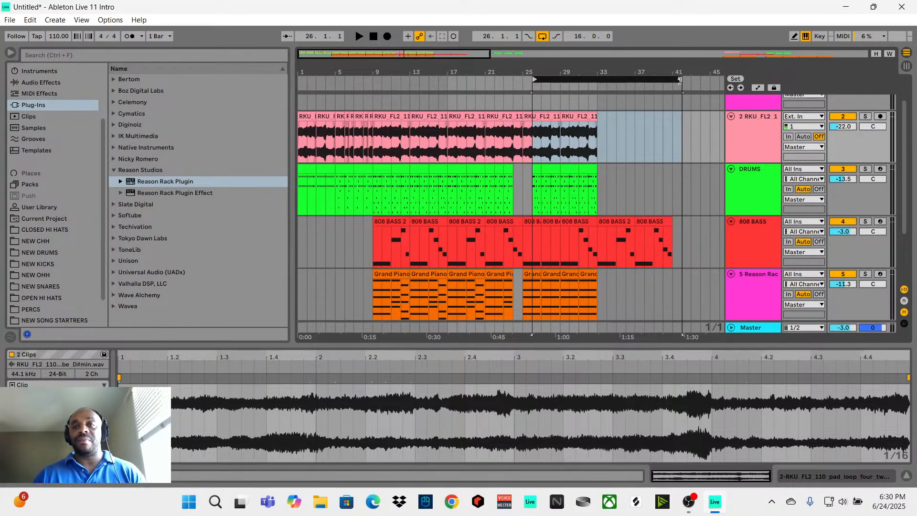
drag(678, 79, 594, 85)
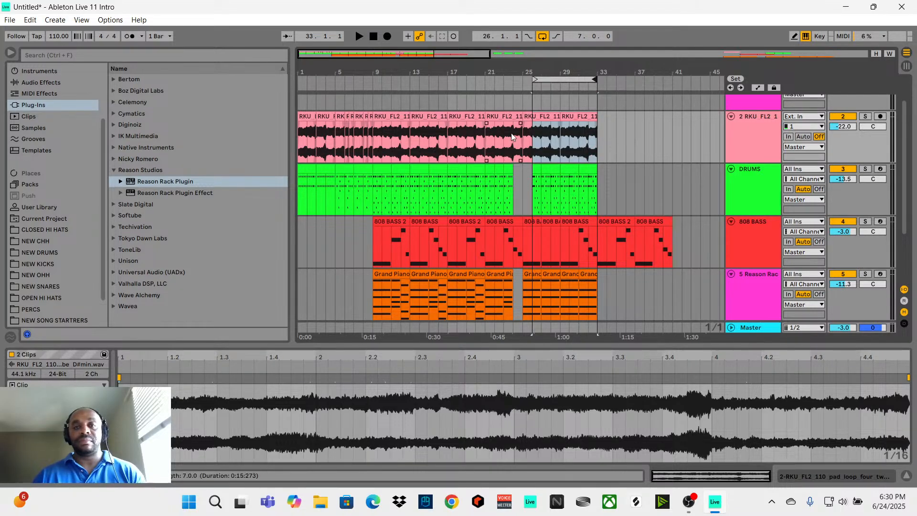
key(space)
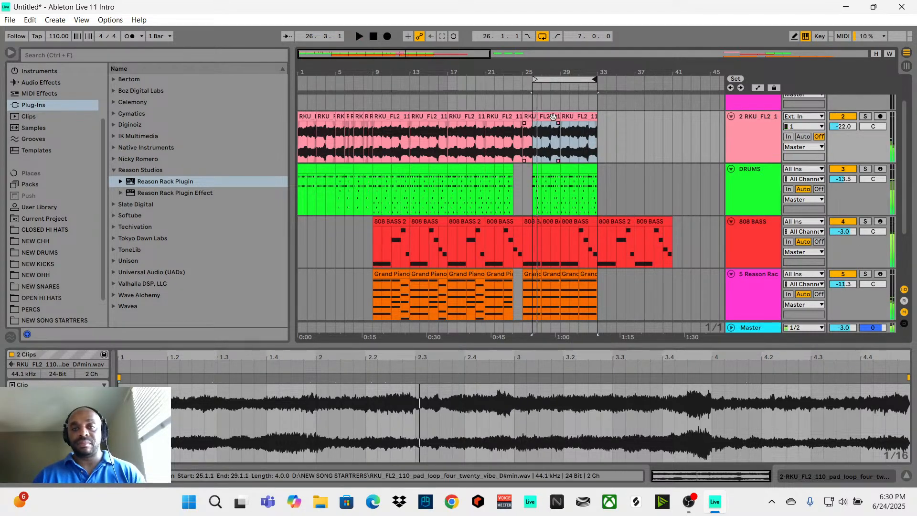
Try shortening the pad clip at bar 25 to end at bar 28, and undo it along with the duplicated pad section.
drag(554, 116, 552, 124)
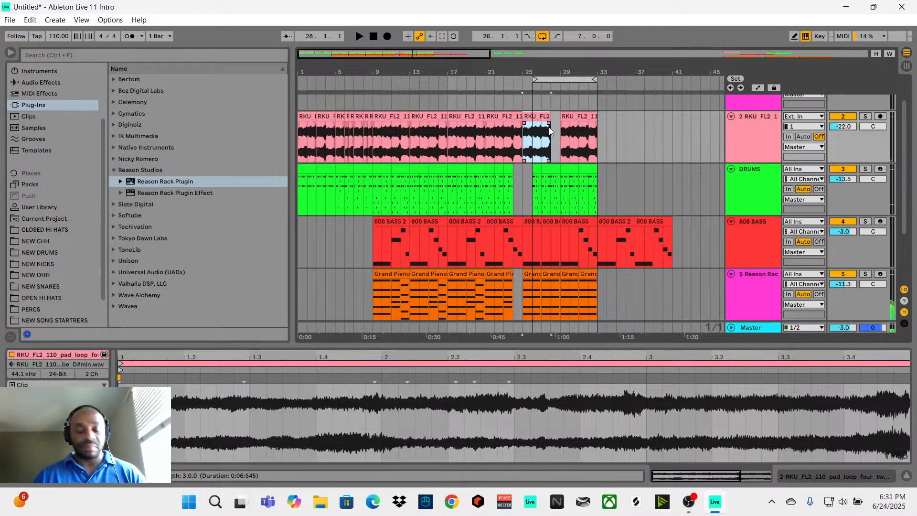
key(ctrl+z)
key(ctrl+z)
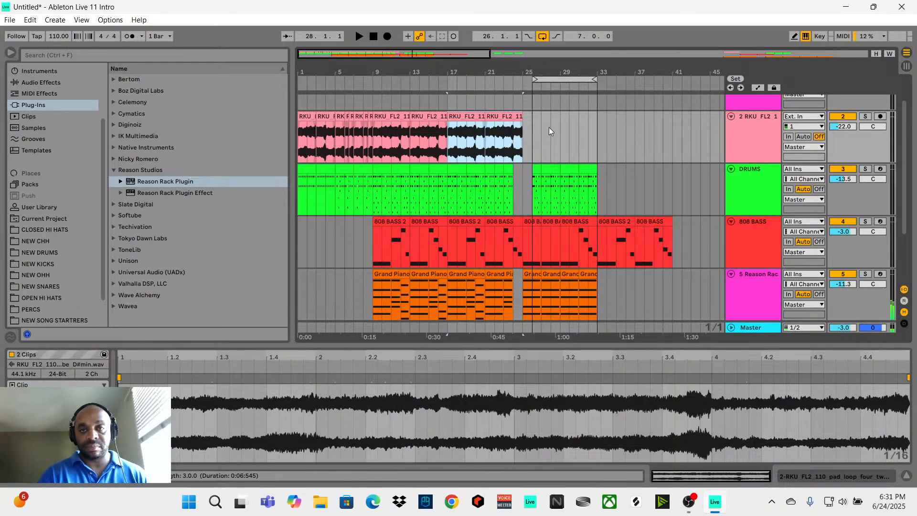
key(space)
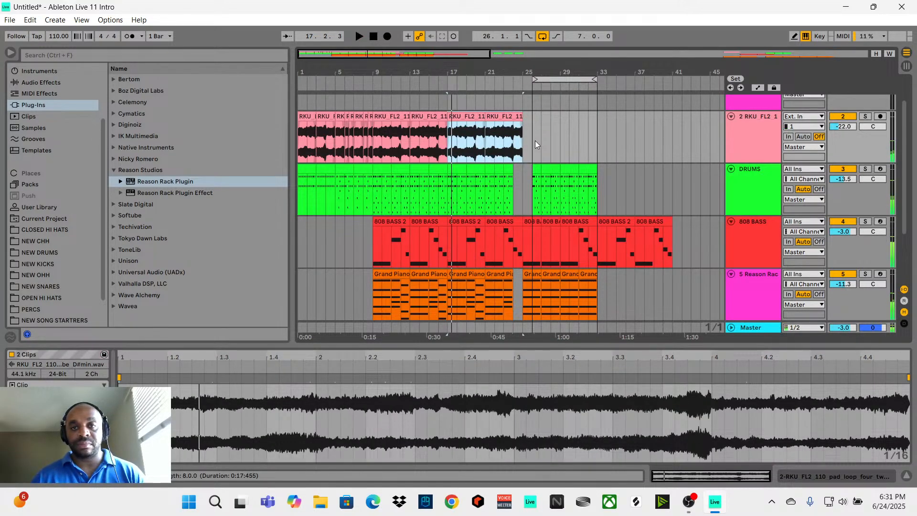
Duplicate bars 17–26 of the pad track so the copies start at bar 26, and extend the loop start back to bar 25.
drag(532, 141, 450, 145)
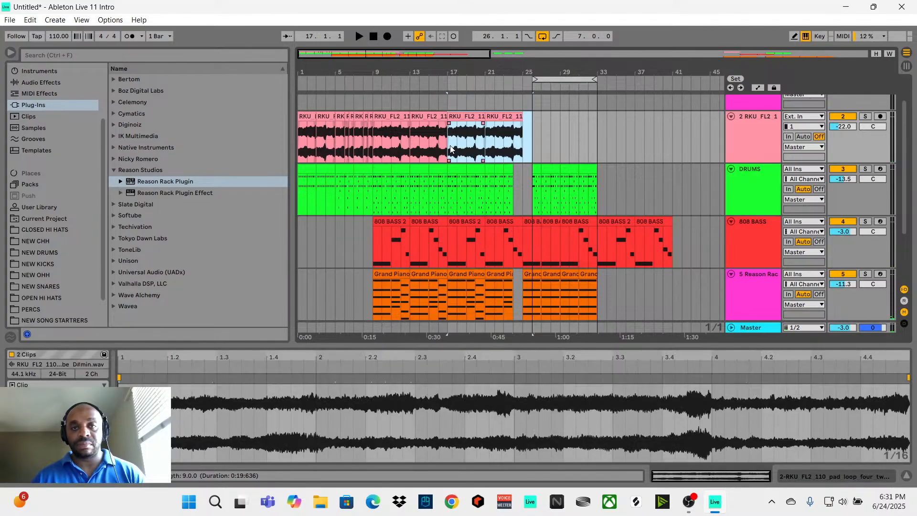
key(ctrl+d)
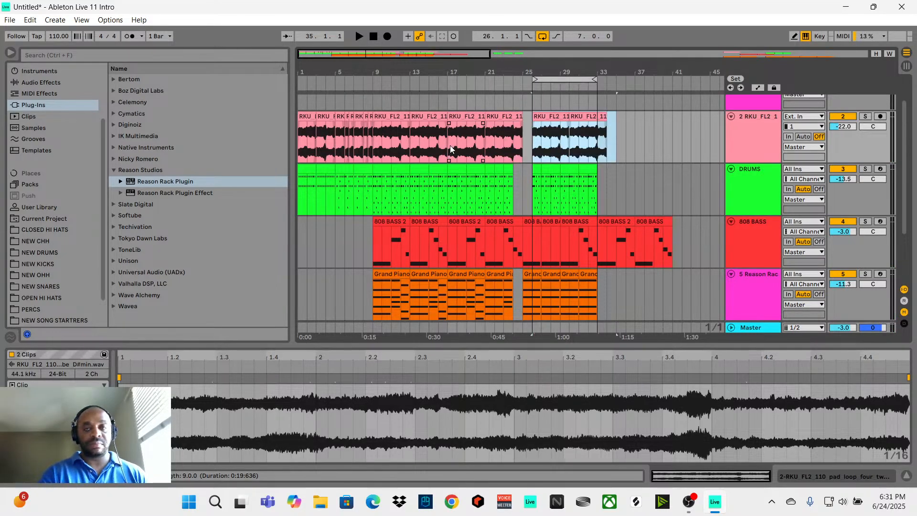
click(532, 140)
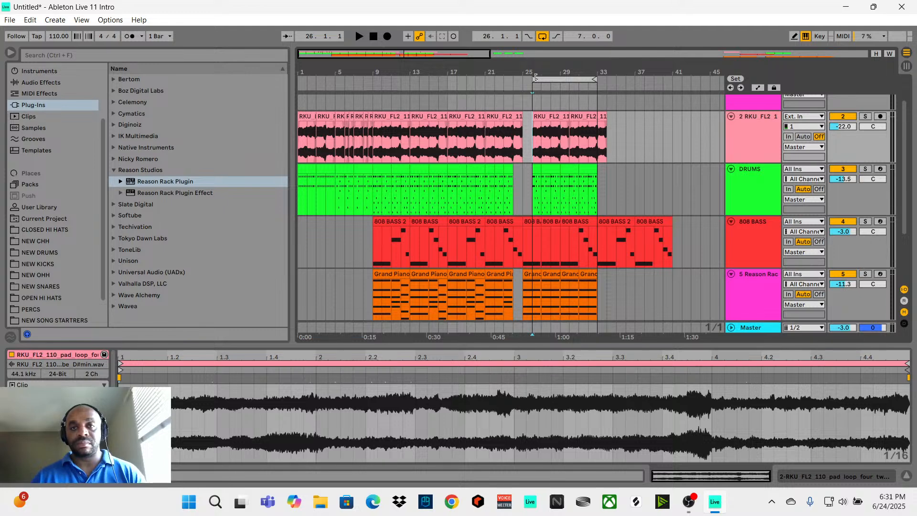
drag(534, 77, 522, 85)
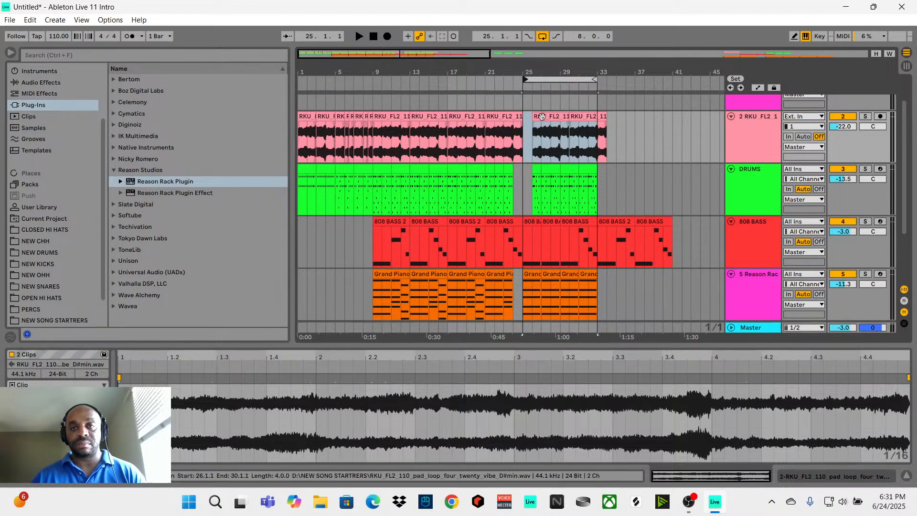
Move the duplicated pad clips one bar earlier so they start at bar 25, closing the gap.
drag(541, 116, 542, 117)
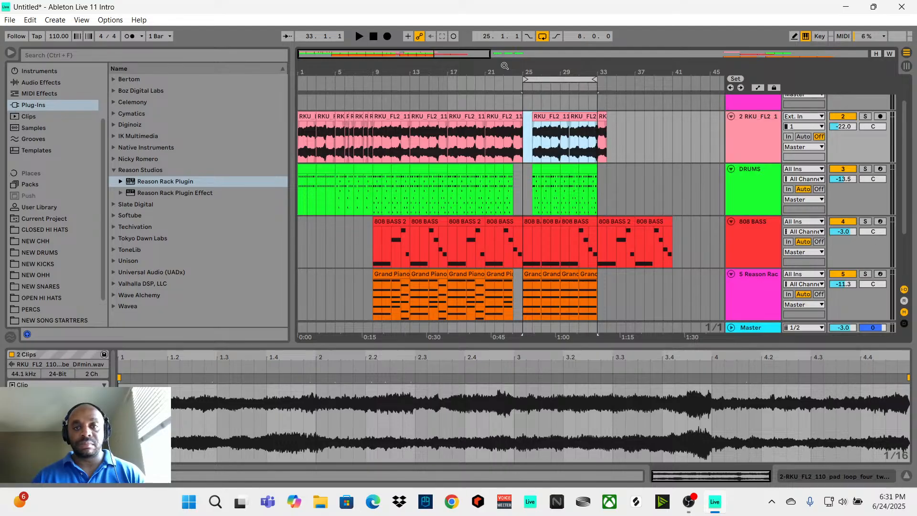
drag(504, 65, 525, 82)
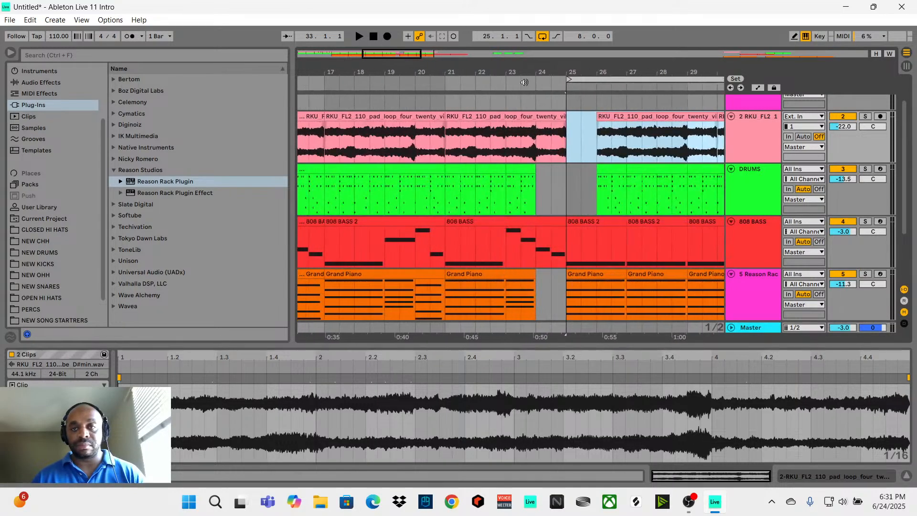
drag(600, 112, 581, 125)
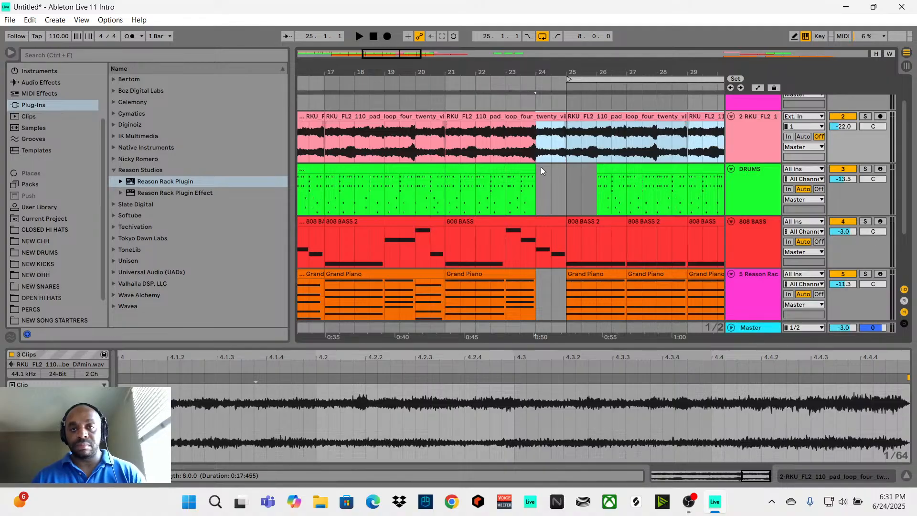
Split the pad clip that starts at bar 25 at bar 26.
click(577, 118)
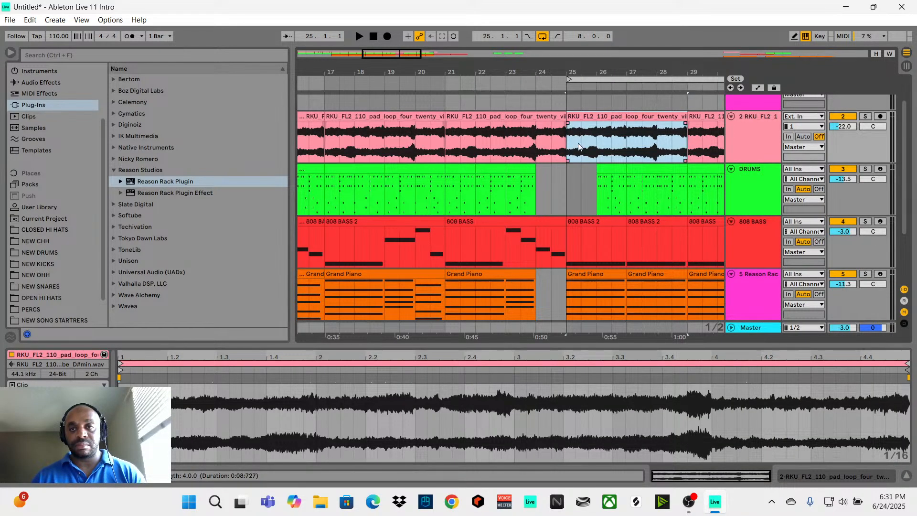
click(535, 148)
key(space)
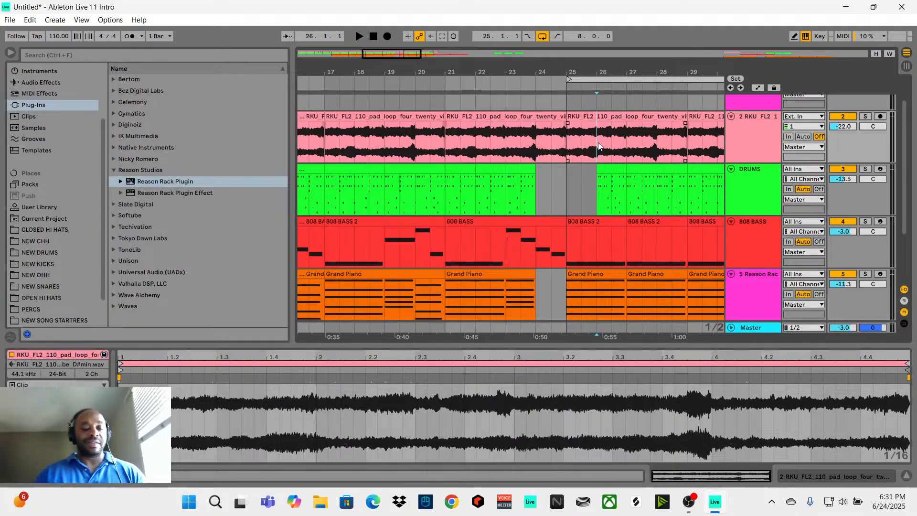
key(ctrl+e)
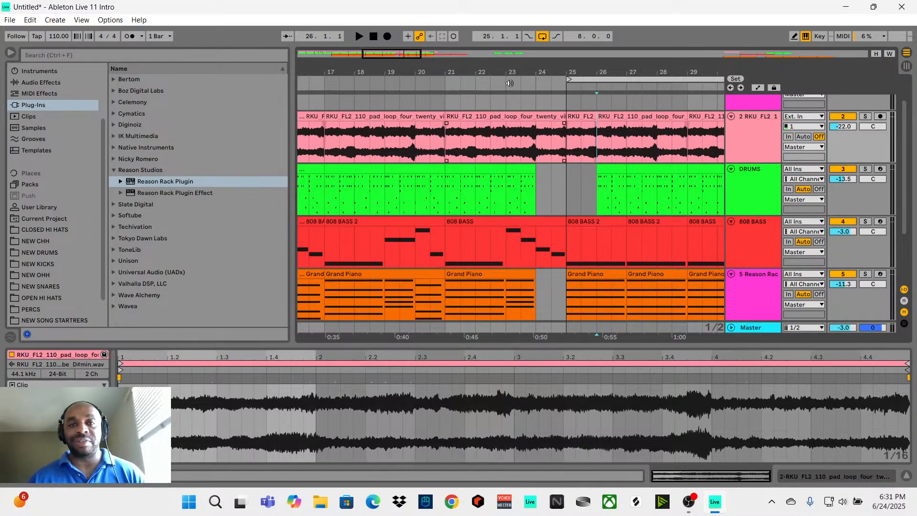
Pull the leftover one-bar pad clip at bar 33 away from the section and delete it.
drag(396, 53, 422, 68)
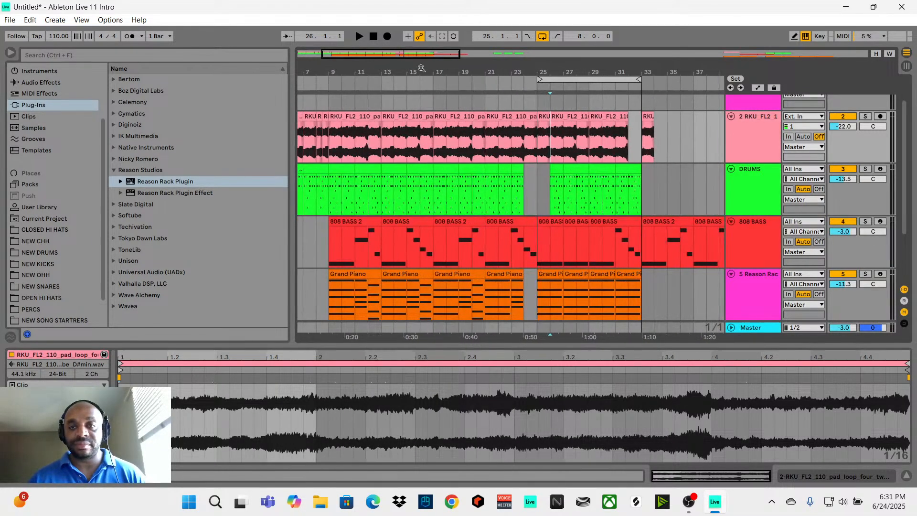
drag(648, 117, 700, 143)
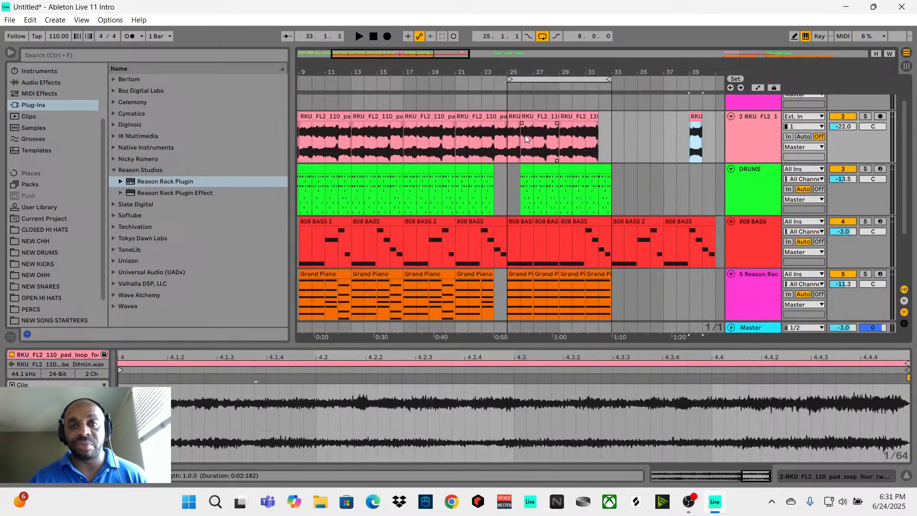
click(546, 119)
drag(612, 150, 530, 152)
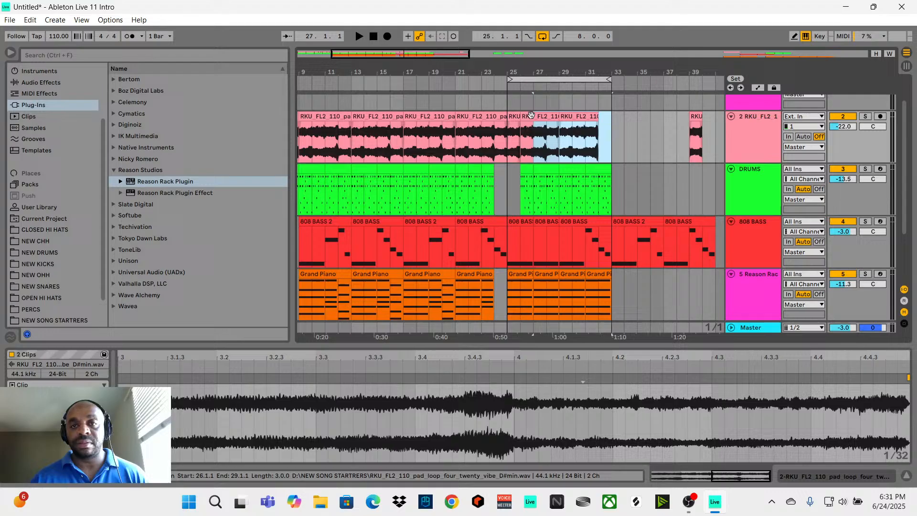
click(695, 117)
key(Delete)
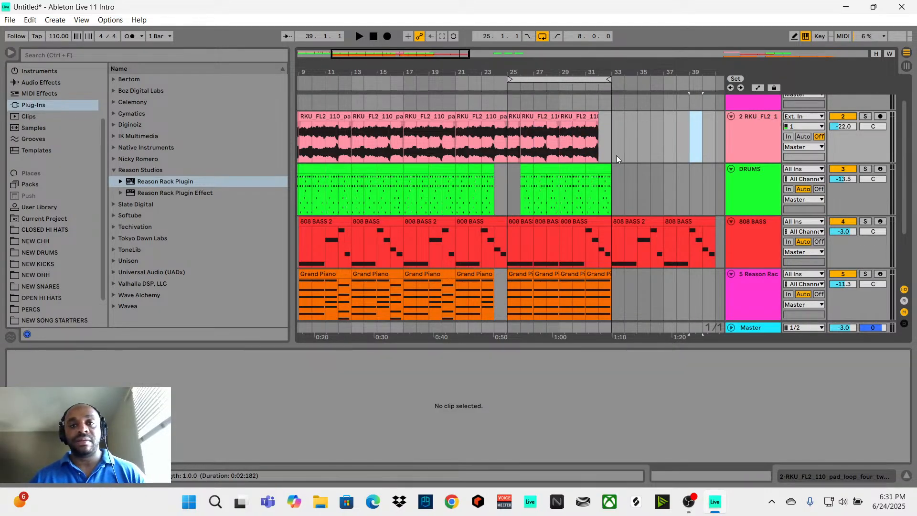
Move the pad clips following bar 26 to bar 33, and duplicate the one-bar clip at bar 25 three times.
drag(613, 153, 622, 120)
click(515, 113)
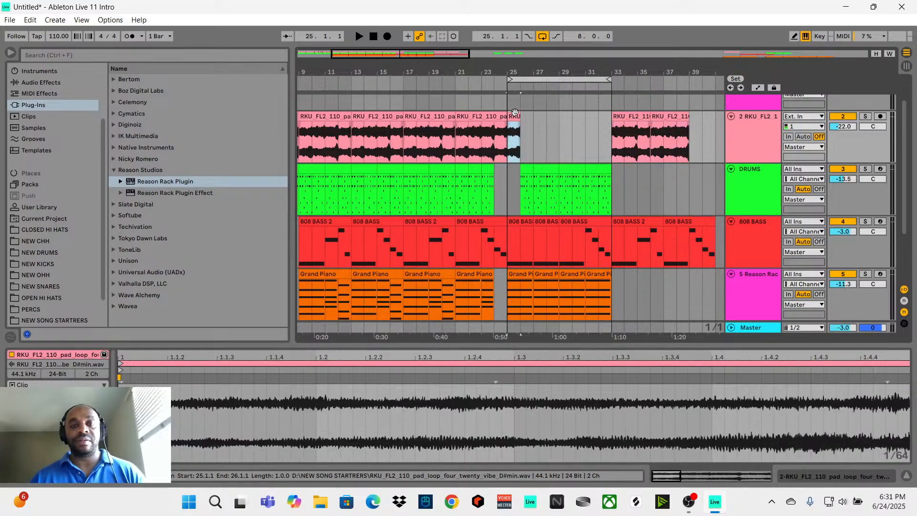
key(ctrl+d)
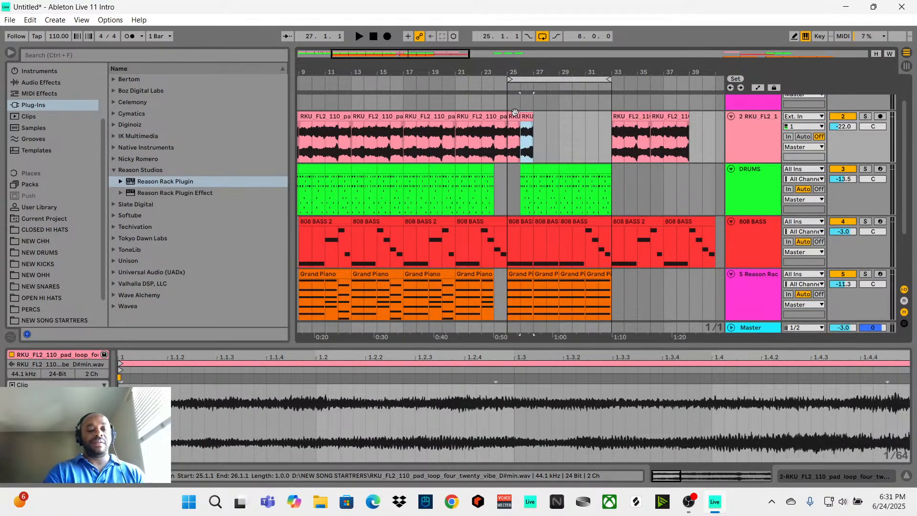
key(ctrl+d)
key(ctrl+d)
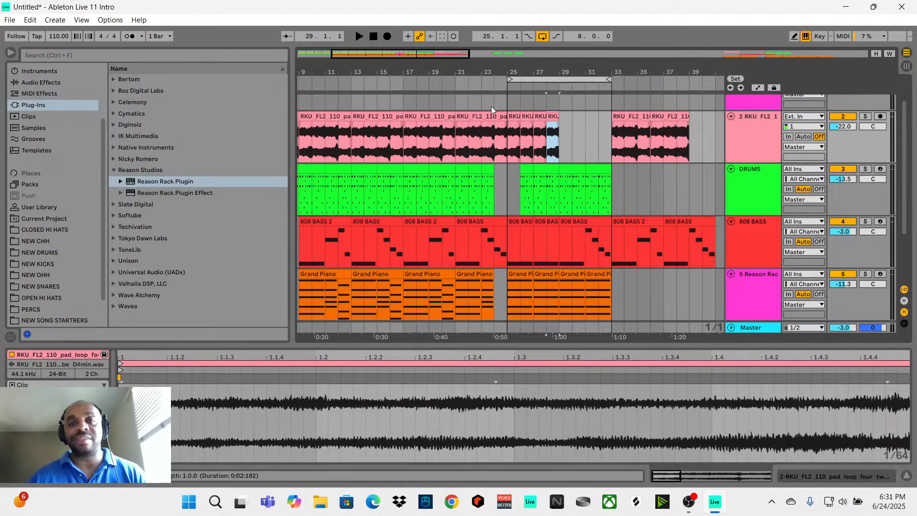
Reverse the one-bar pad clip at bar 26 and play the section from bar 25.
click(524, 116)
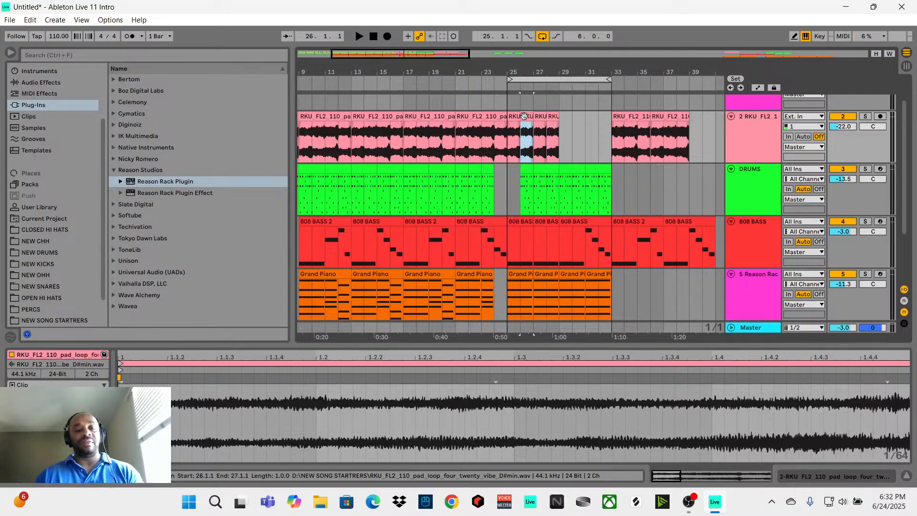
key(r)
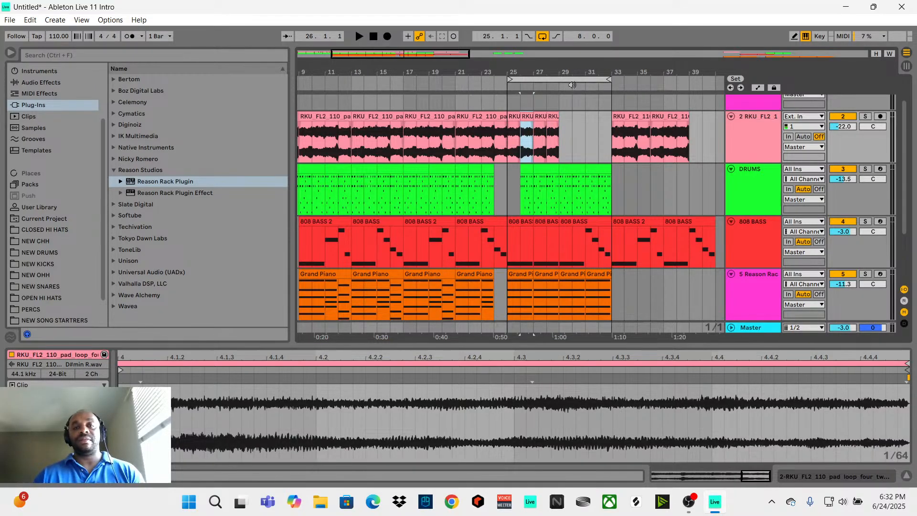
click(508, 137)
key(space)
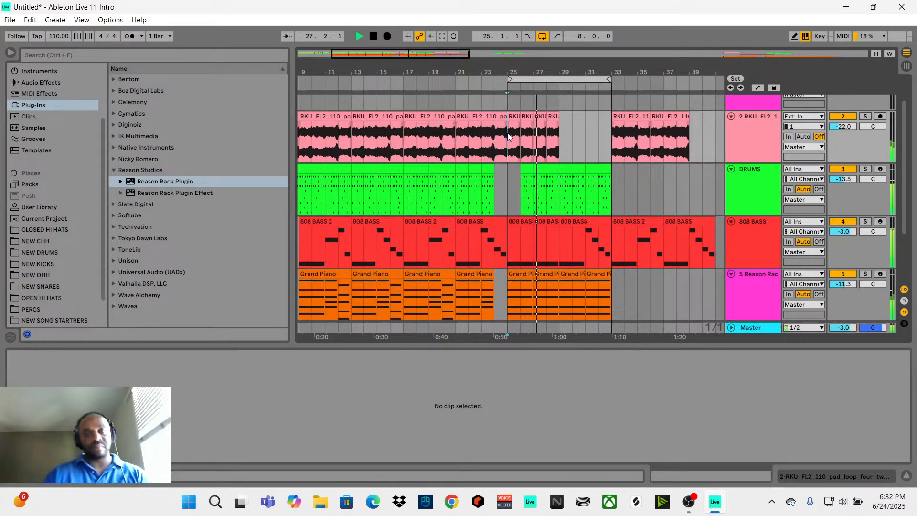
Reverse the one-bar pad clip at bar 28 and listen to it.
click(553, 118)
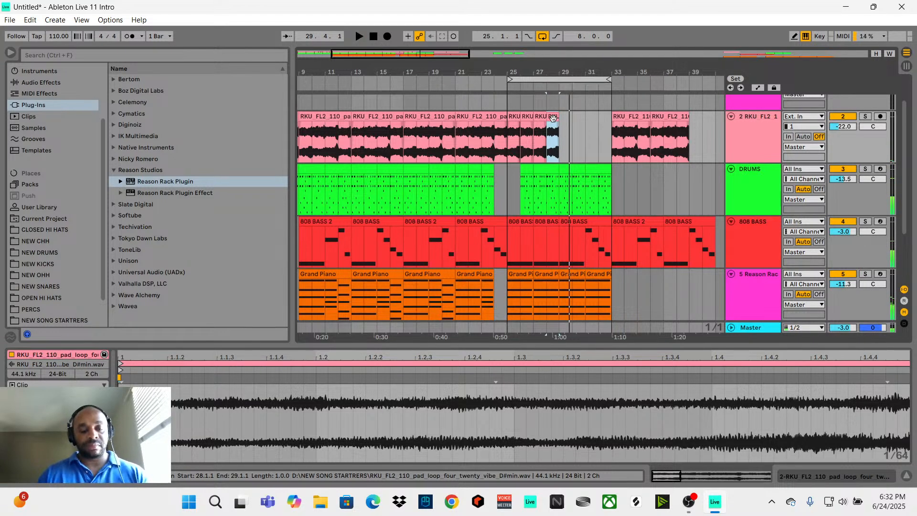
key(r)
key(space)
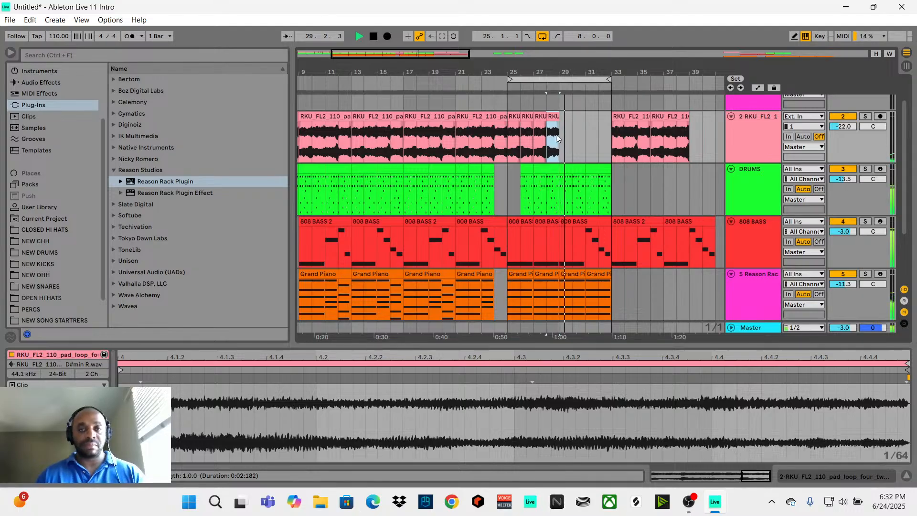
Duplicate the four one-bar pad clips in bars 25–29 to fill bars 29–33, and play the result.
key(space)
drag(557, 141, 508, 138)
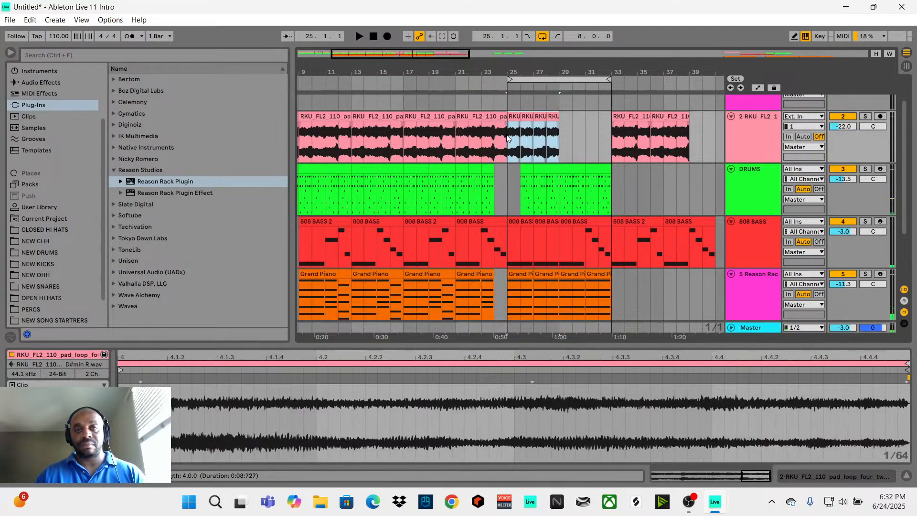
key(ctrl+d)
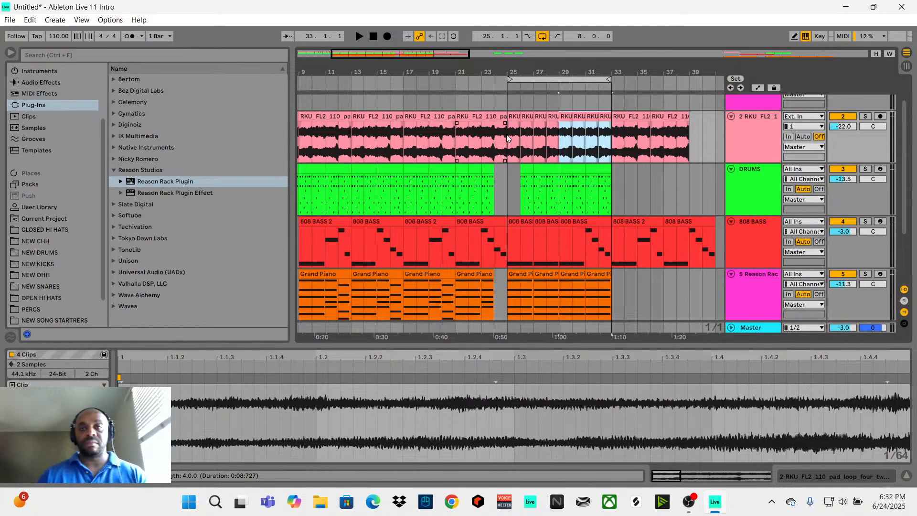
key(space)
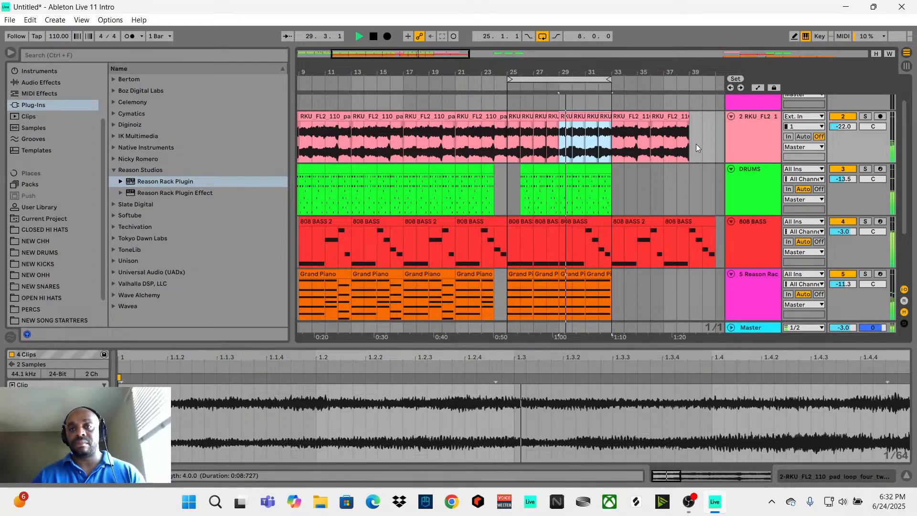
Move the spare pad clips from bar 33 to bar 41 and select the 808 BASS 2 clip at bar 25.
mouse_move(687, 146)
mouse_down()
mouse_move(614, 138)
mouse_move(647, 125)
mouse_move(717, 136)
mouse_move(673, 142)
mouse_up()
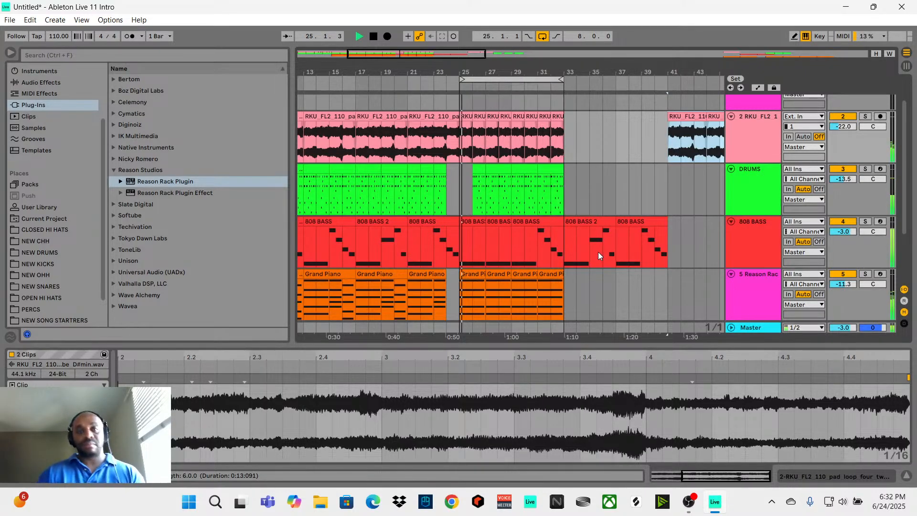
click(466, 222)
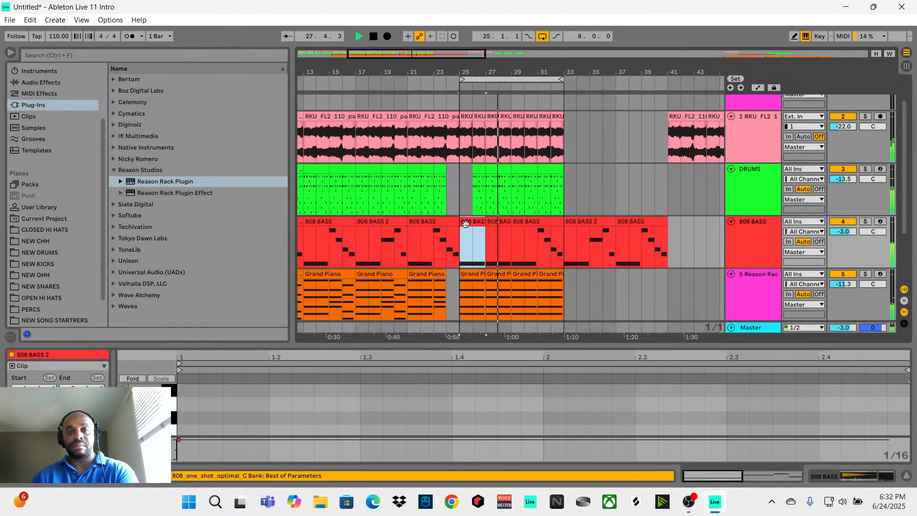
Delete the 808 BASS 2 clip at bar 25 and set the playback position to bar 25 on the DRUMS track.
key(Delete)
click(460, 186)
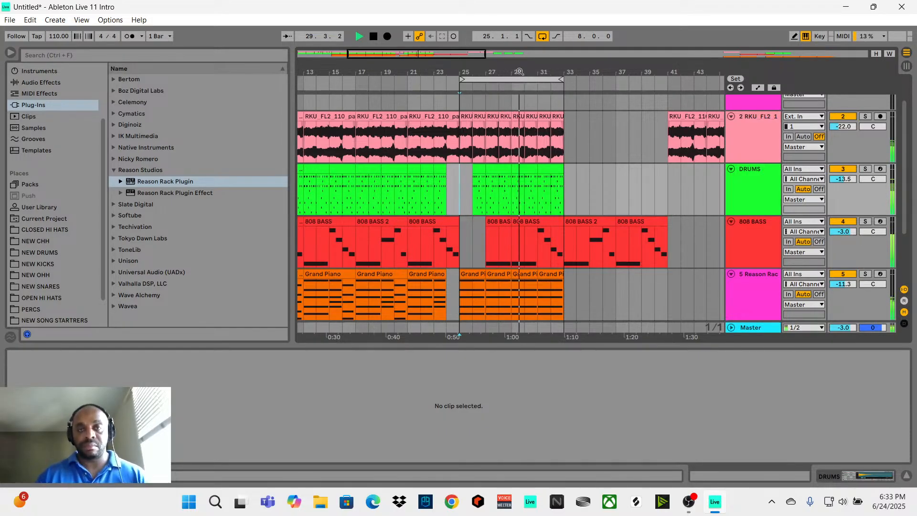
Shorten the pad clips at bars 29 and 30 to half a bar and duplicate each to fill its bar, reversing bar 29's copy.
drag(503, 67, 545, 118)
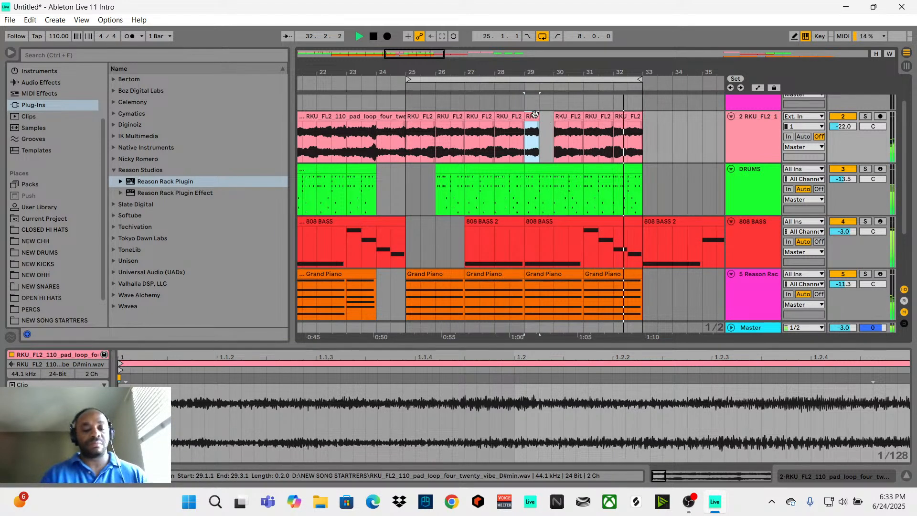
drag(535, 114, 547, 116)
key(r)
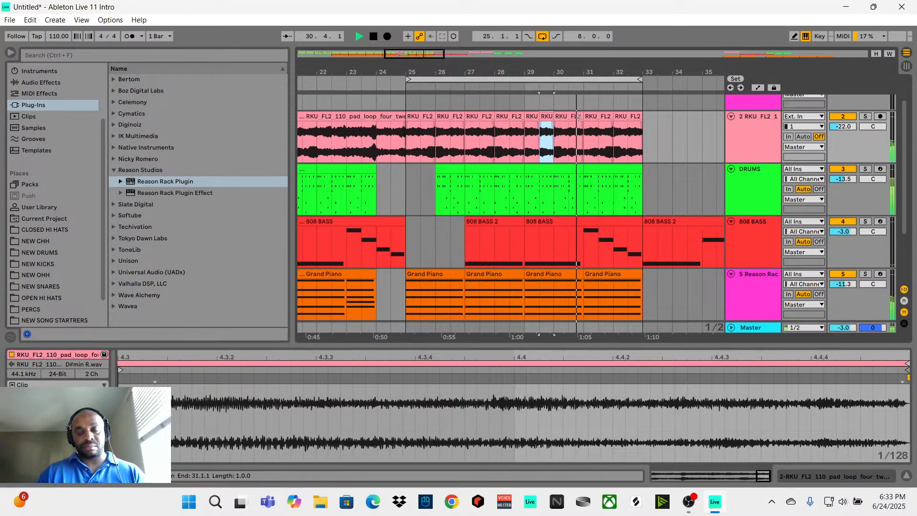
drag(578, 118, 563, 116)
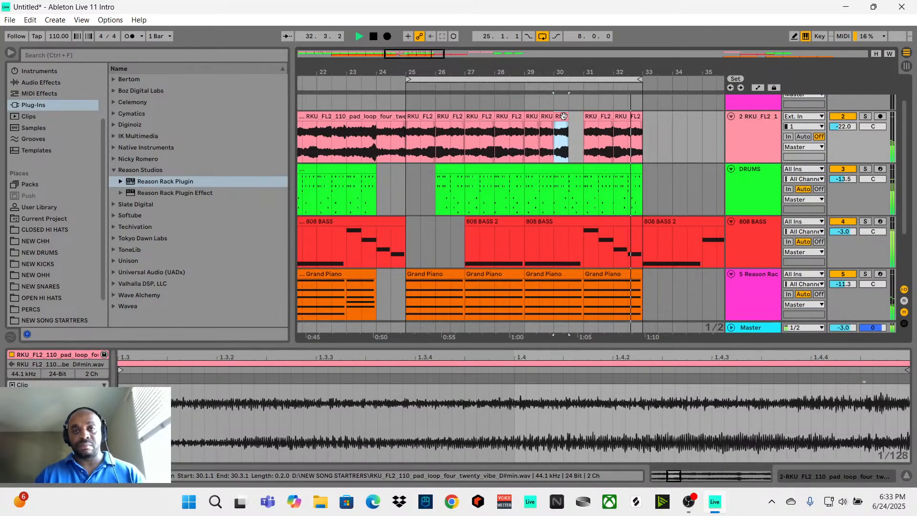
key(ctrl+z)
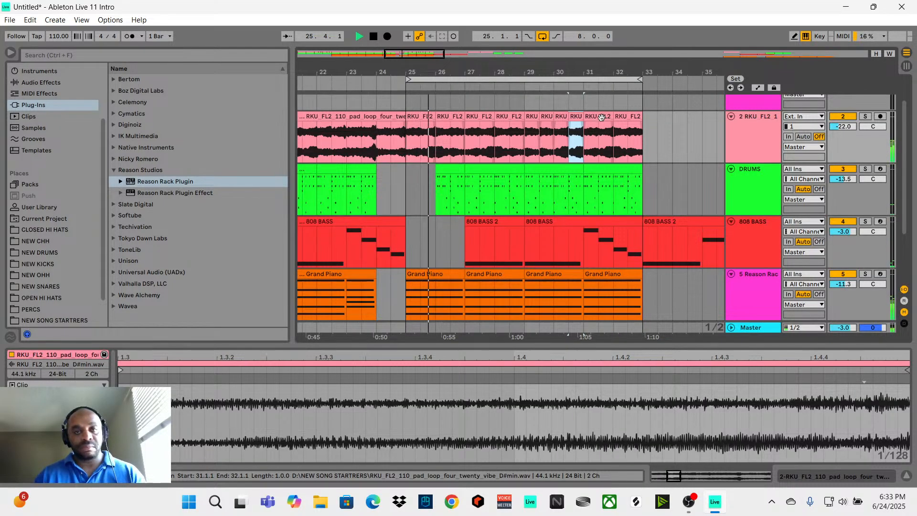
Delete the one-bar pad clip at bar 28 and listen to the section with the gap.
click(509, 117)
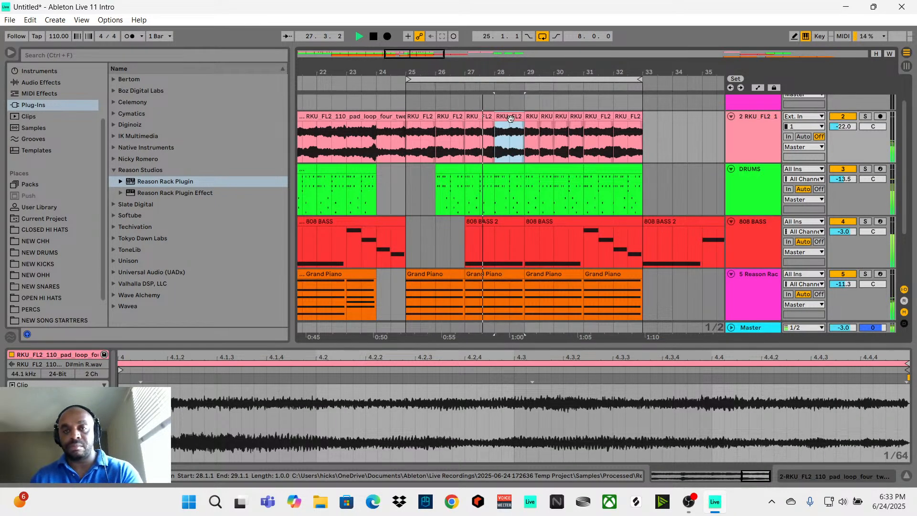
key(Delete)
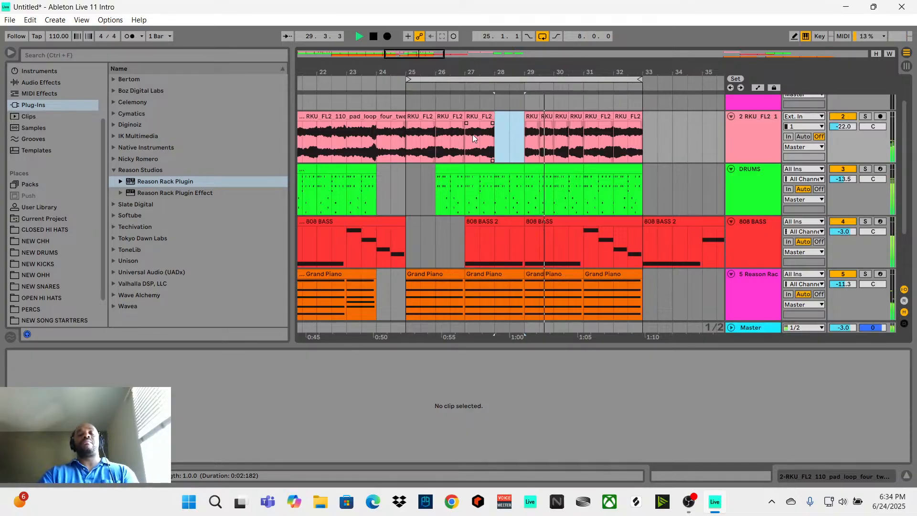
key(space)
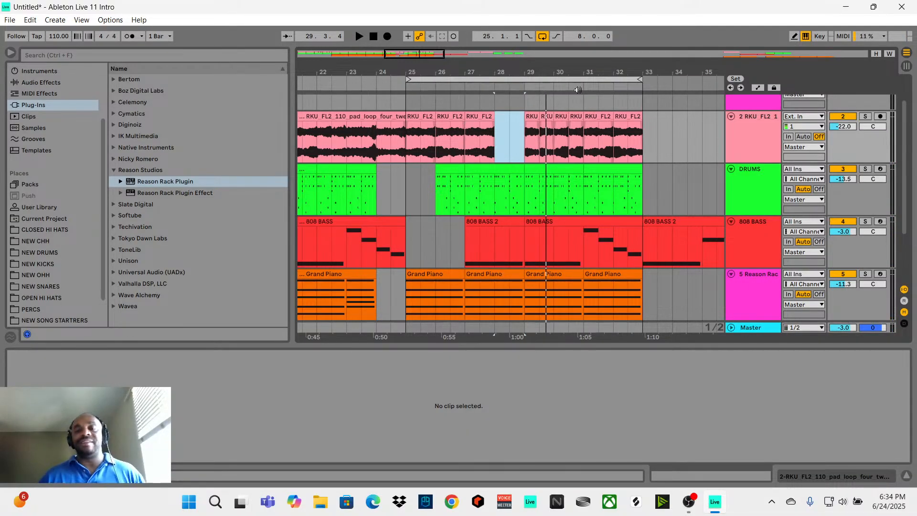
Move the spare pad and drum clips from bar 41 and the two 808 bass clips from bar 33 out to bar 55.
mouse_move(407, 140)
mouse_down()
mouse_move(627, 133)
mouse_move(640, 124)
mouse_up()
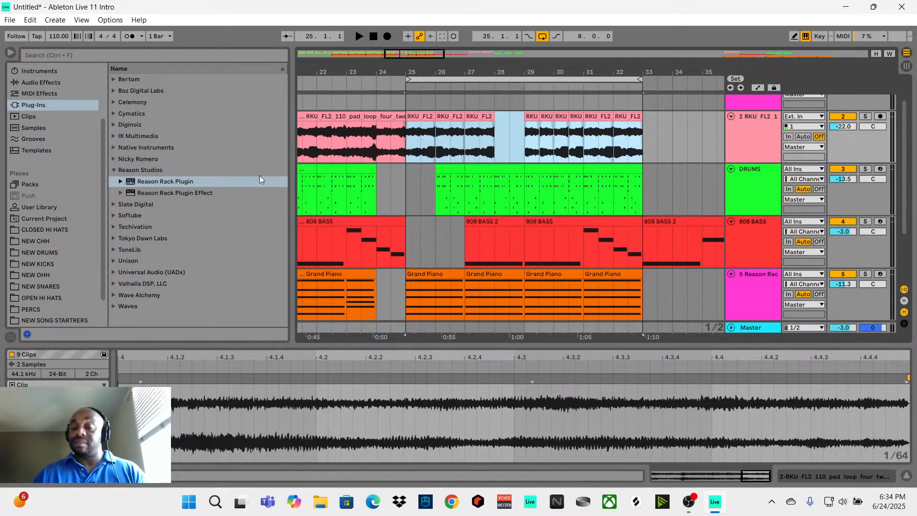
drag(430, 51, 702, 186)
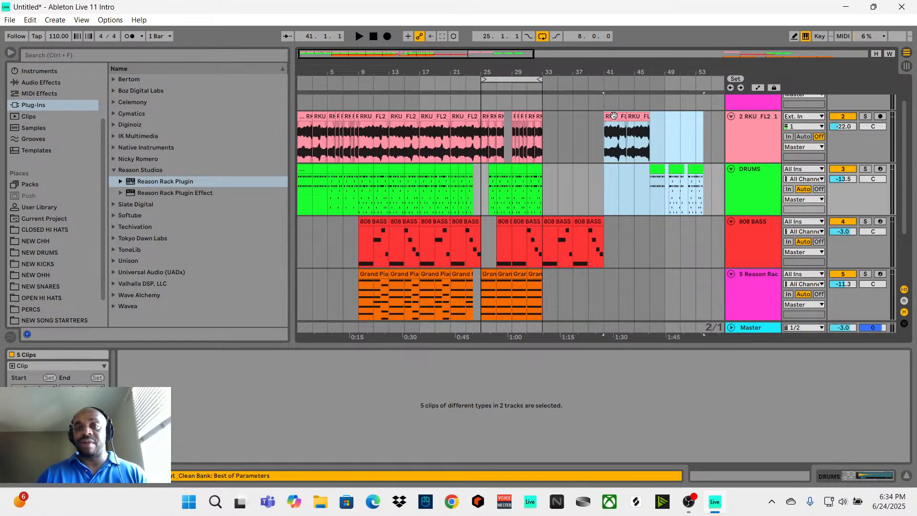
drag(618, 133, 716, 133)
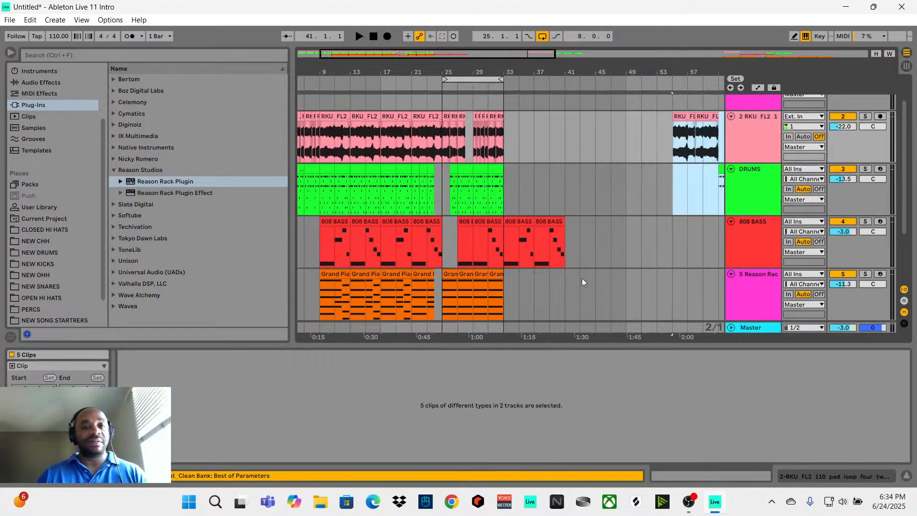
click(552, 259)
shift+click(510, 253)
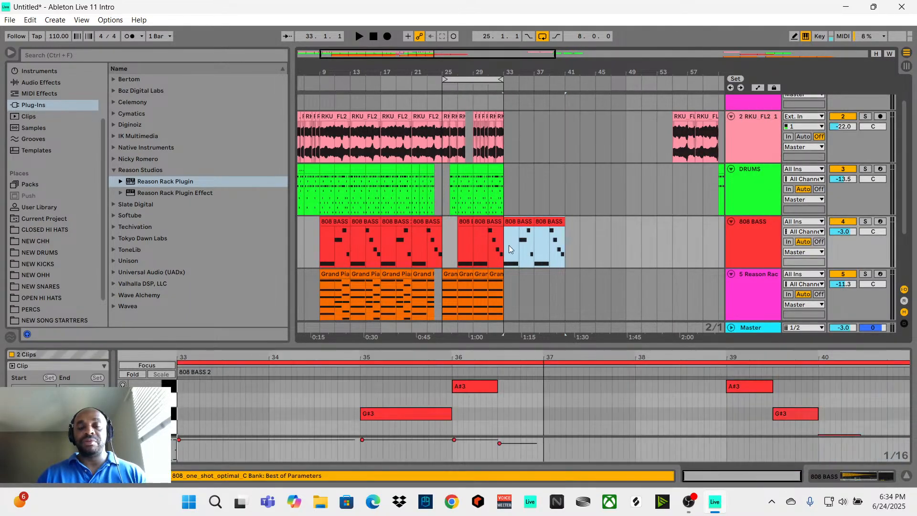
drag(511, 222, 677, 240)
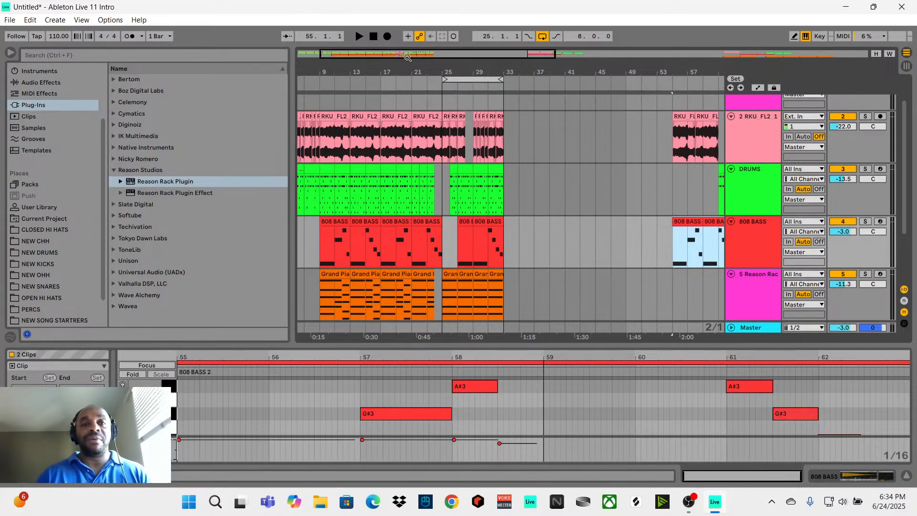
Extend the loop start back to bar 1 and duplicate the pad clips from bars 26–33 into bars 33–40.
drag(338, 51, 316, 53)
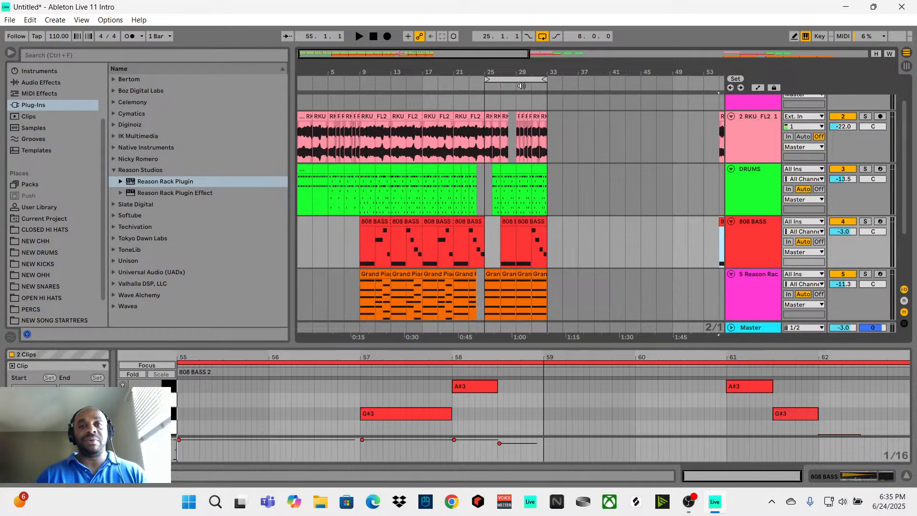
drag(485, 80, 247, 99)
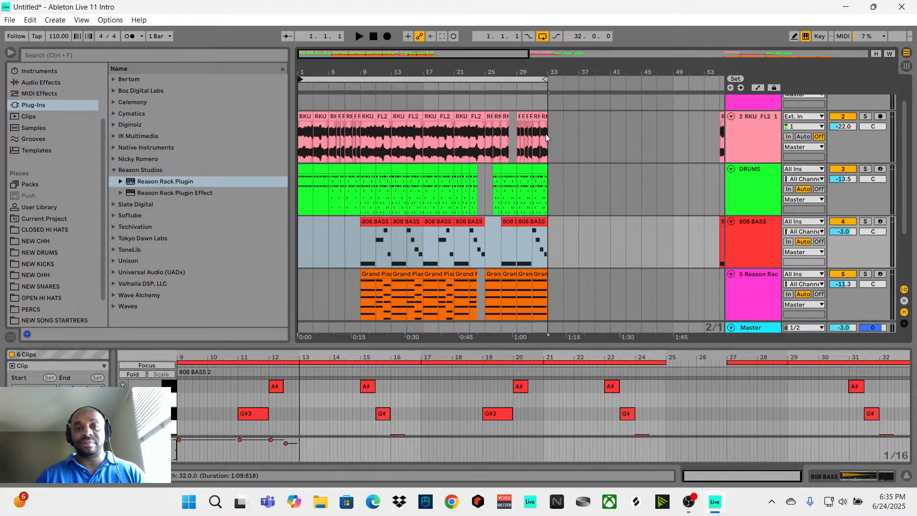
drag(546, 138, 496, 147)
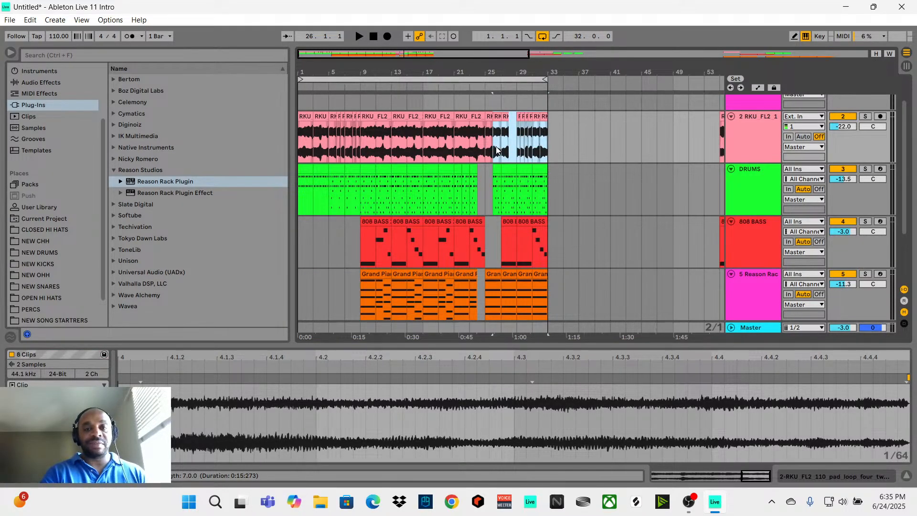
key(ctrl+d)
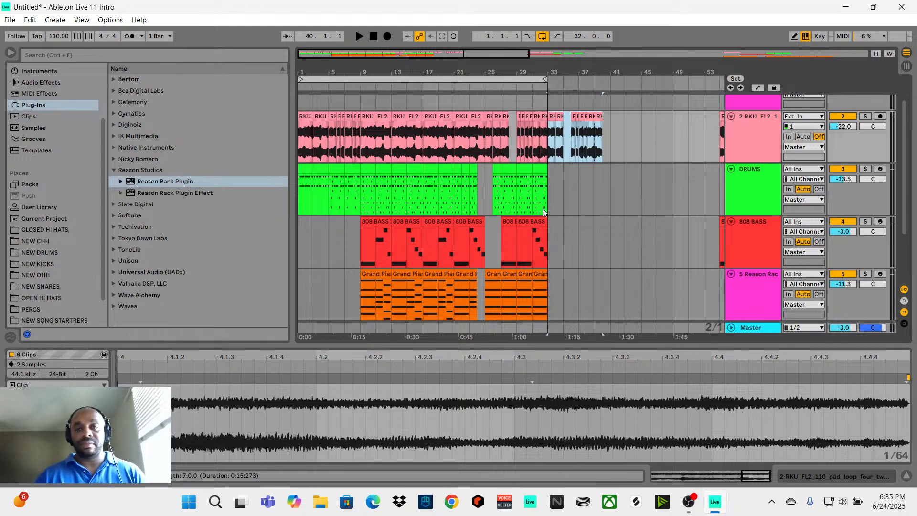
Duplicate the drum section of bars 25–33 into bars 33–41 and fill the gap at bar 33 with the one-bar drum clip from bar 34.
drag(546, 201, 506, 210)
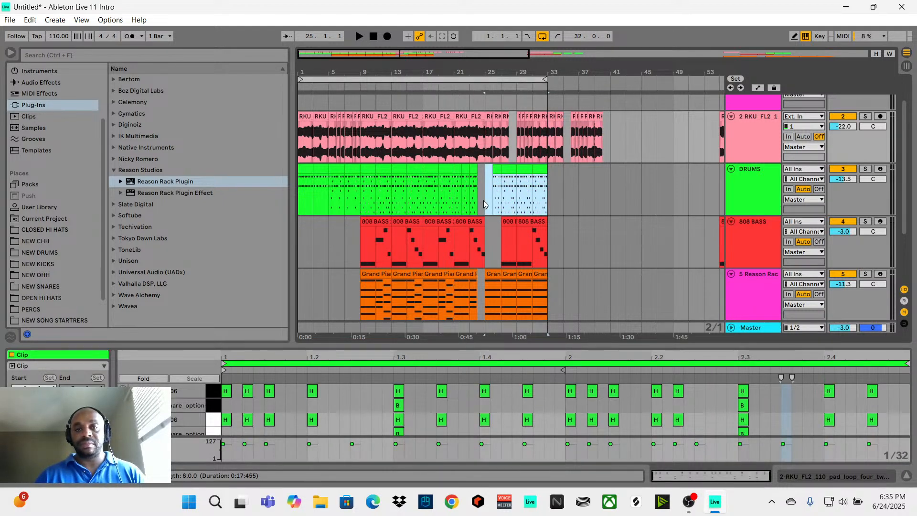
key(ctrl+d)
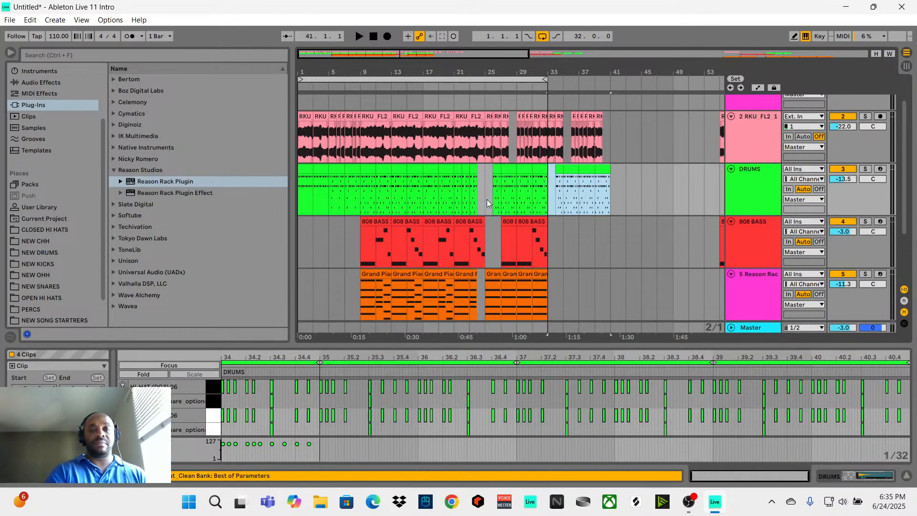
click(558, 167)
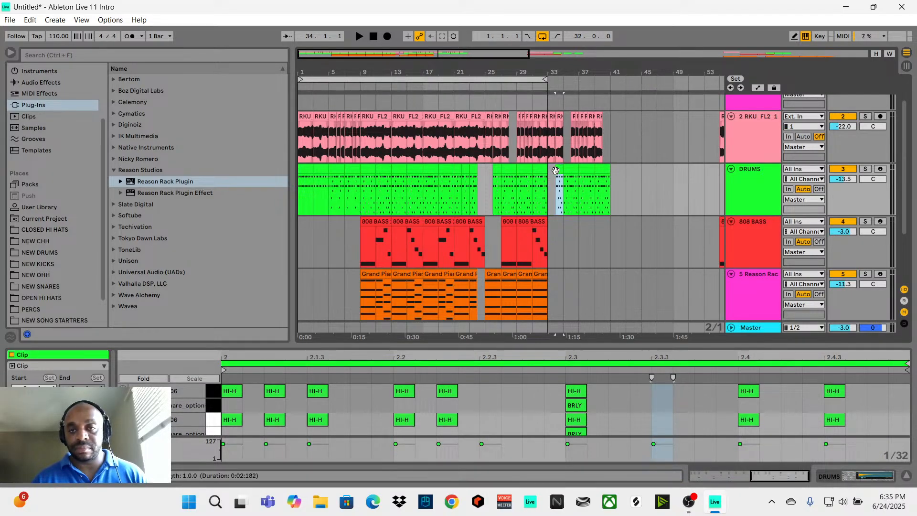
drag(557, 169, 553, 172)
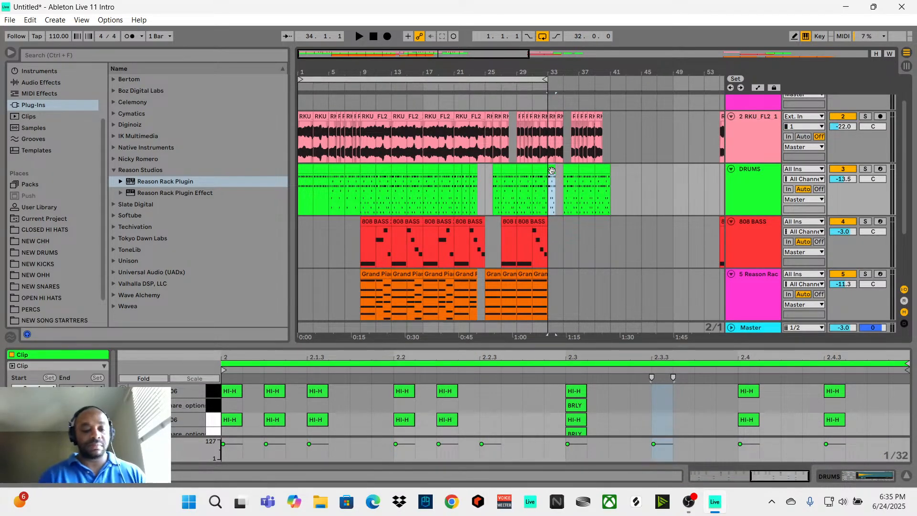
key(ctrl+d)
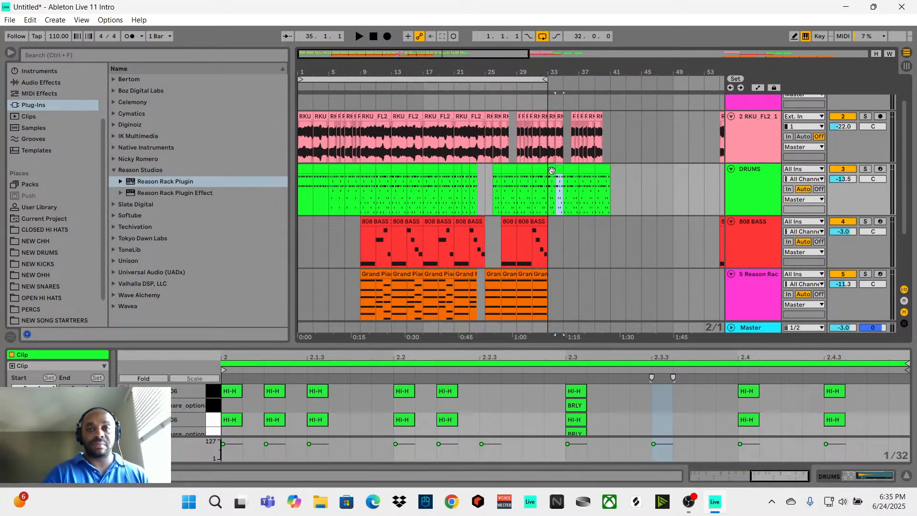
Duplicate the 808 bass clips from bars 27–33 to fill bars 33–41, placing 808 BASS 2 at both bars 33 and 35.
double_click(548, 251)
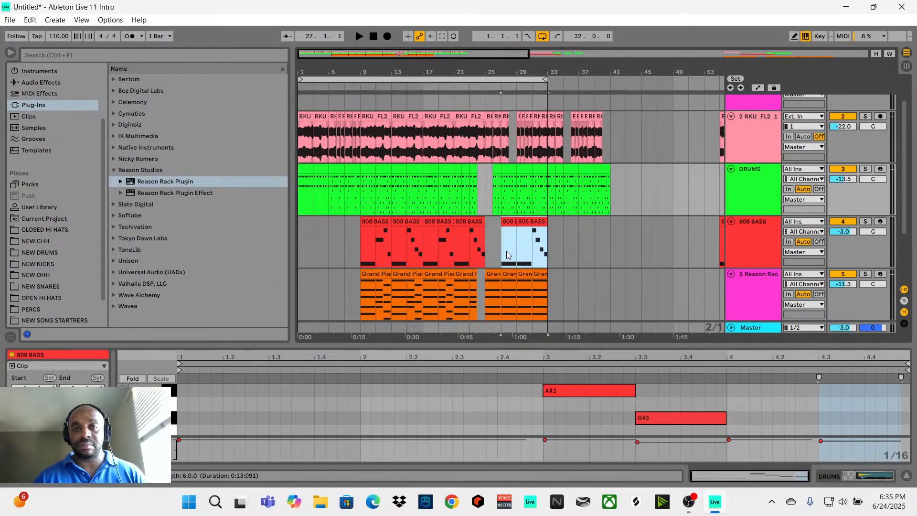
key(ctrl+d)
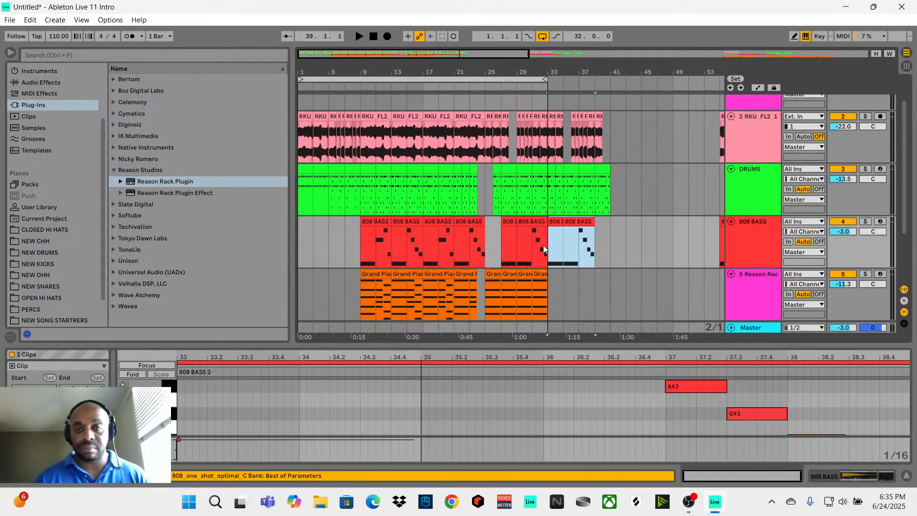
drag(554, 219, 562, 225)
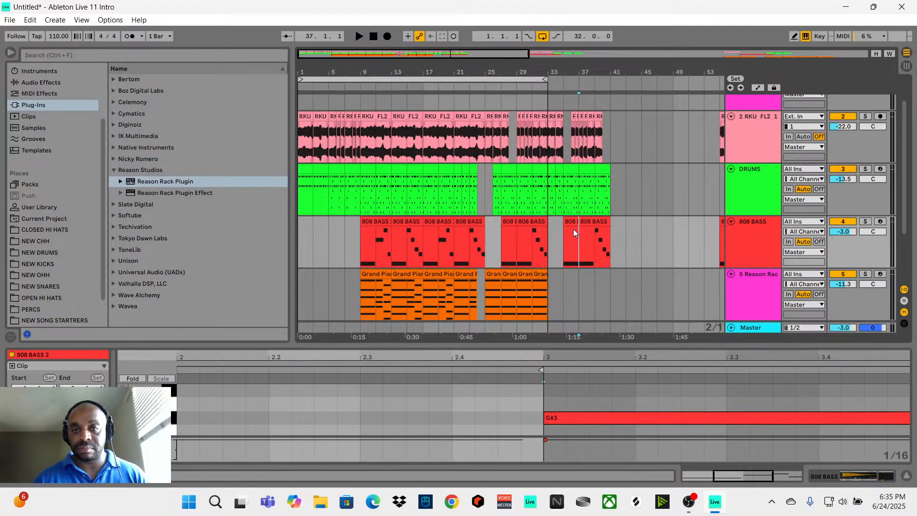
drag(573, 228, 553, 232)
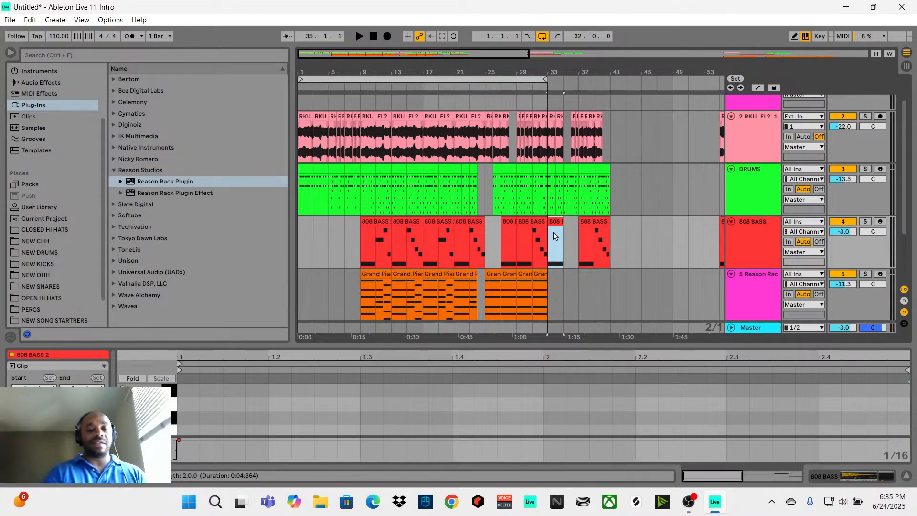
key(ctrl+d)
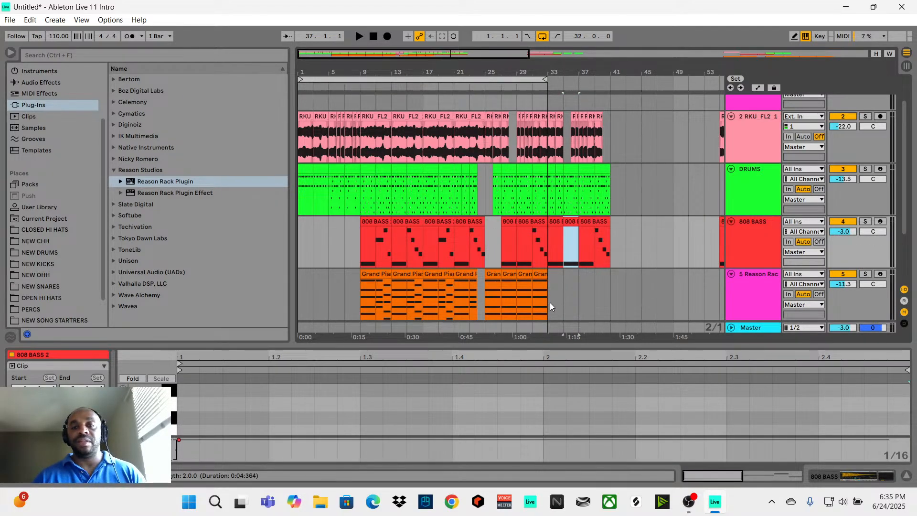
Duplicate the four Grand Piano clips from bars 25–33 into bars 33–41 and extend the loop end to bar 41.
drag(548, 304, 486, 306)
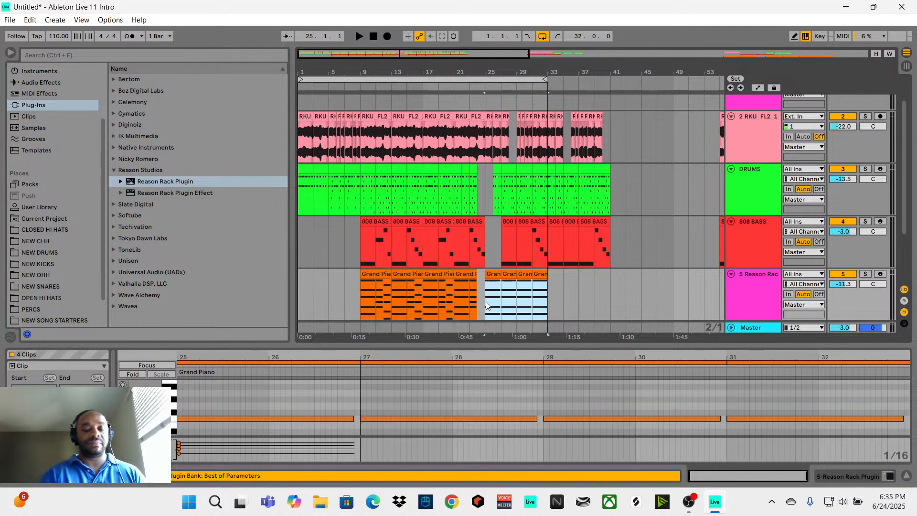
key(ctrl+d)
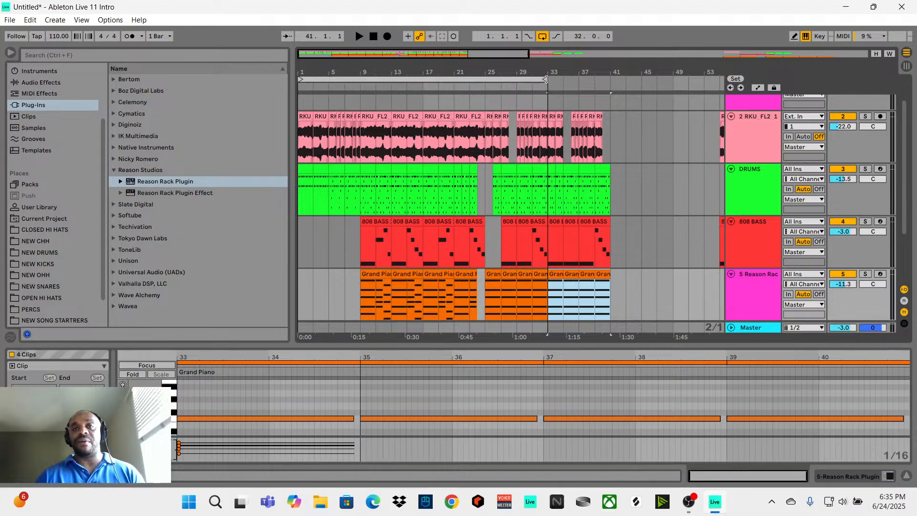
drag(544, 79, 609, 80)
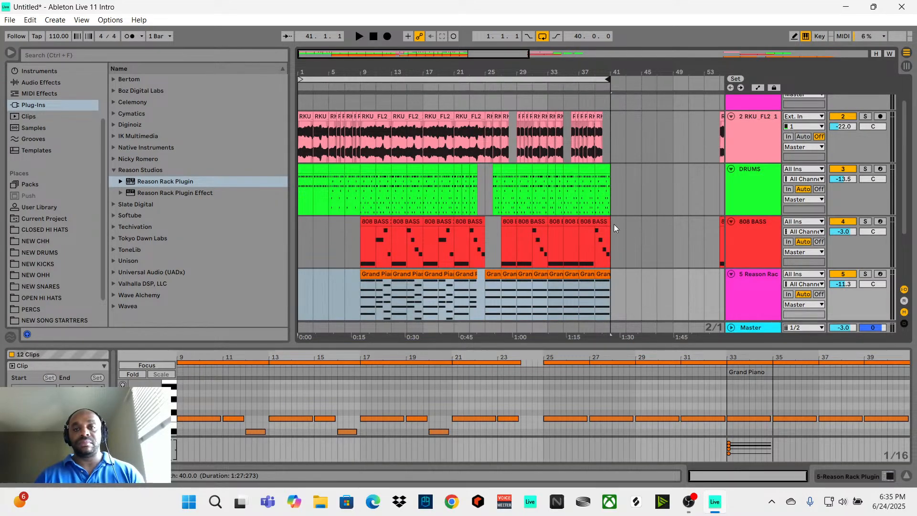
Play the arrangement from bar 1 and listen through the intro up to about bar 8.
key(space)
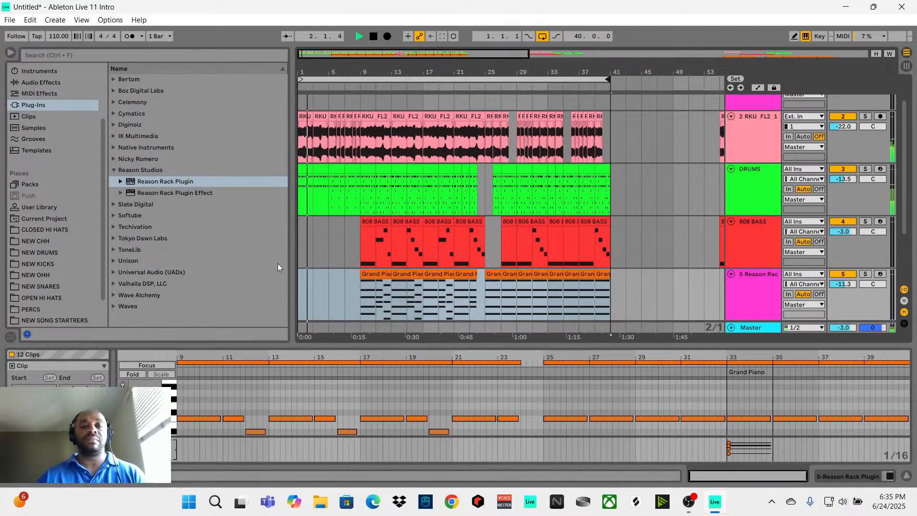
click(300, 285)
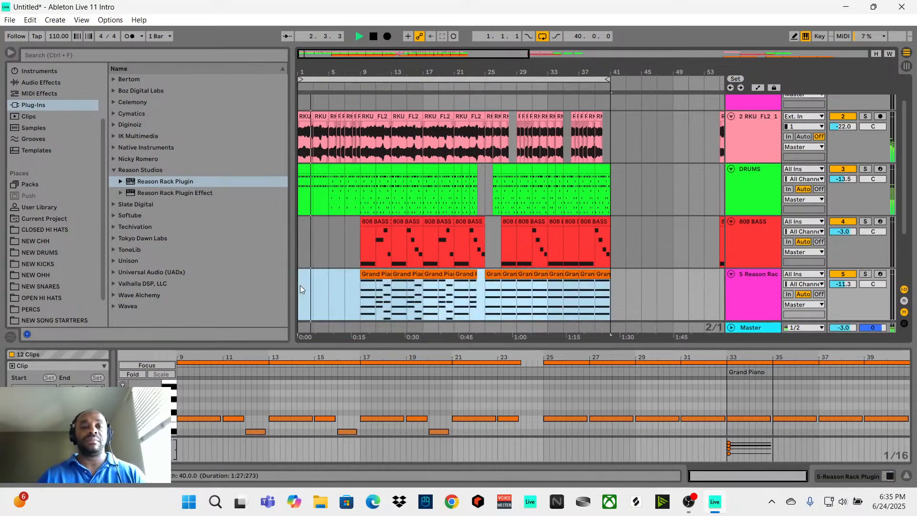
click(299, 236)
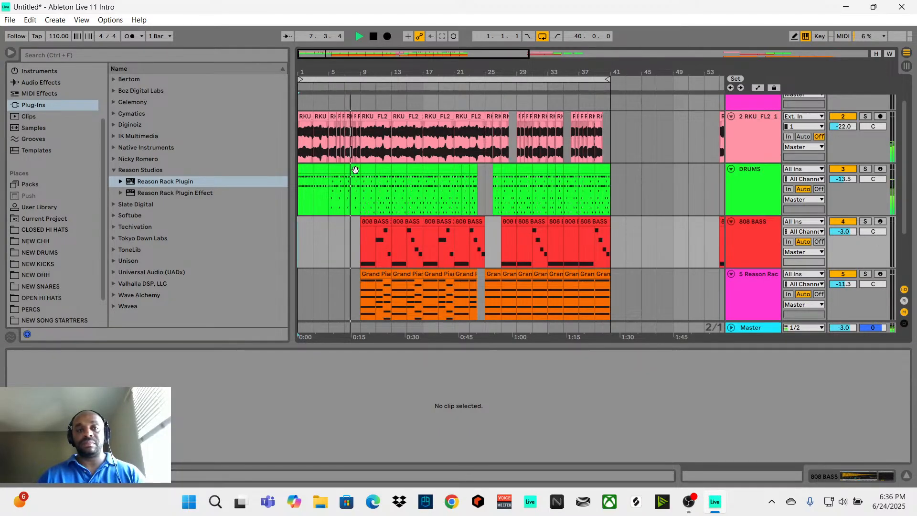
key(space)
Trim the drum clip before bar 9 to end at 8.3, leaving a half-bar gap, and play from bar 7.
drag(394, 68, 358, 177)
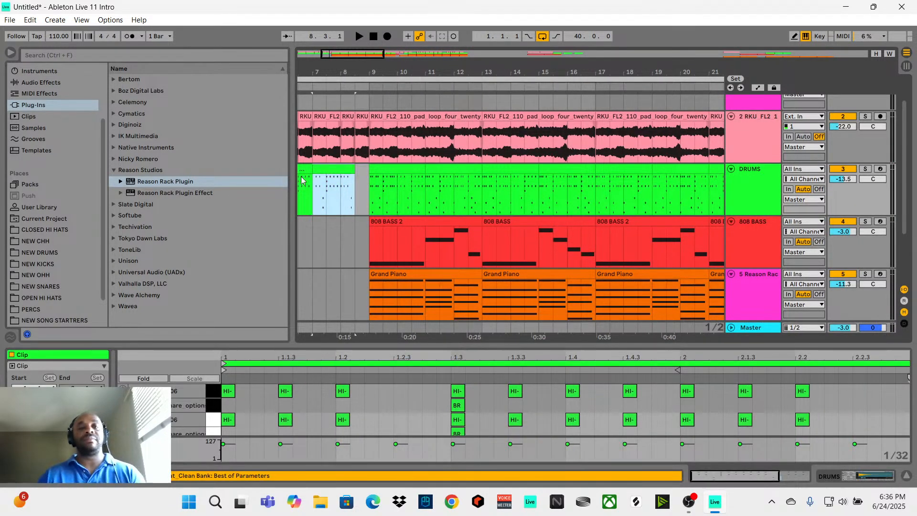
click(310, 186)
key(space)
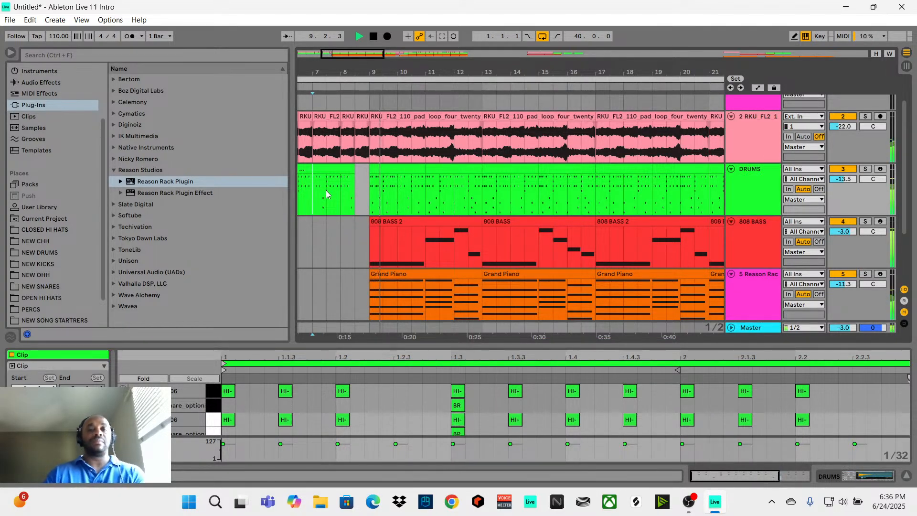
Listen to the arrangement from bar 9 through the reversed-pad section to about bar 37, checking the mixer levels along the way.
drag(460, 72, 379, 57)
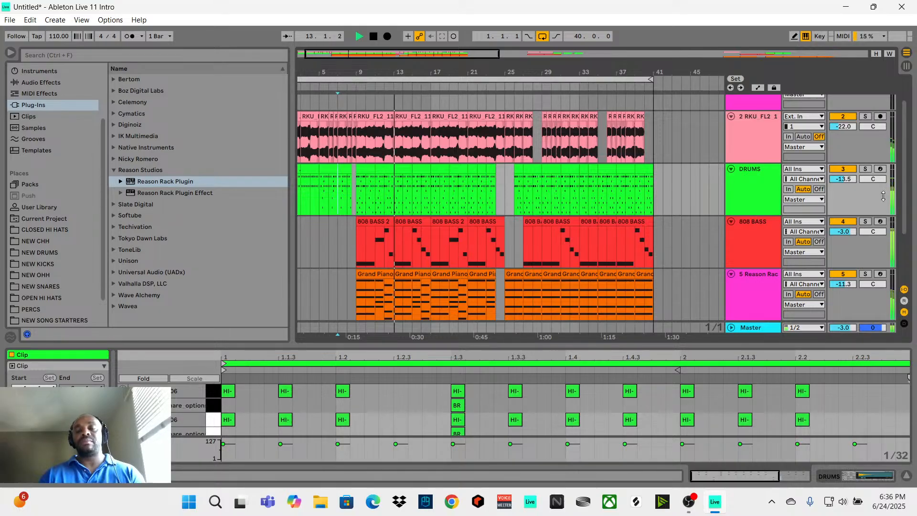
scroll(804, 233, down, 1)
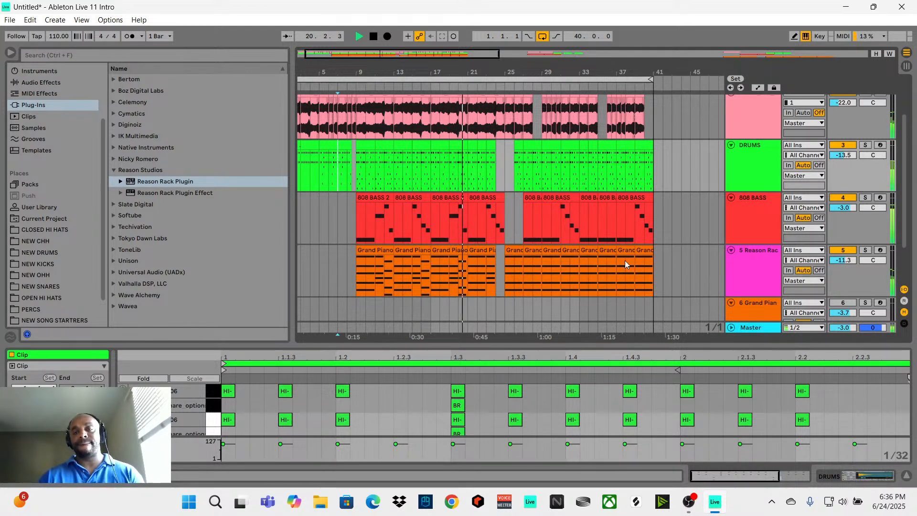
key(Tab)
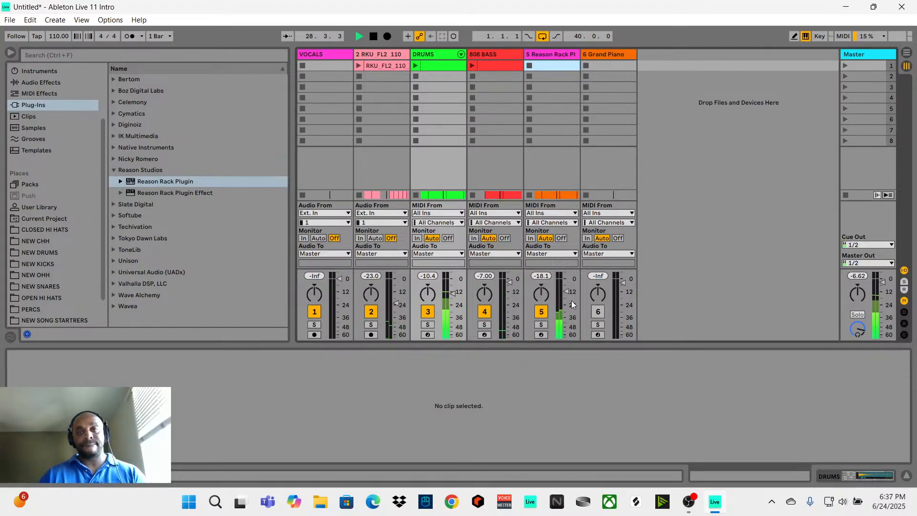
key(Tab)
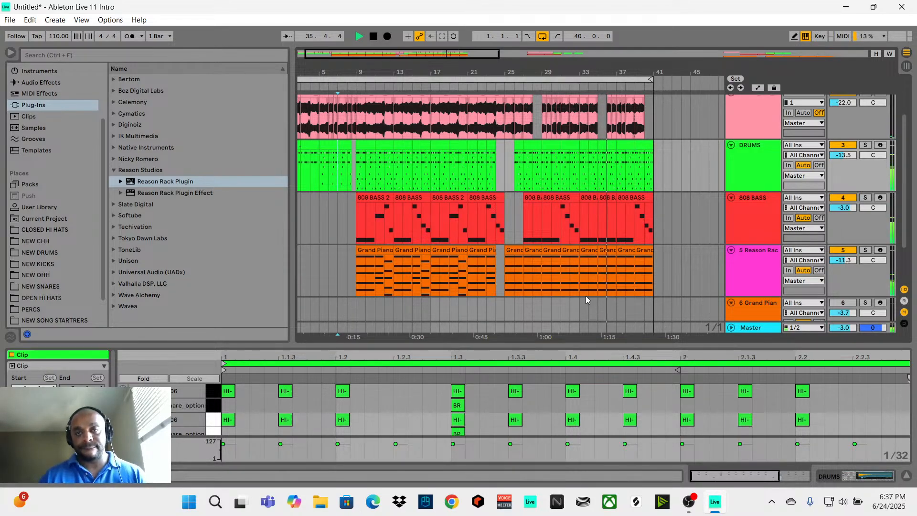
drag(569, 54, 380, 138)
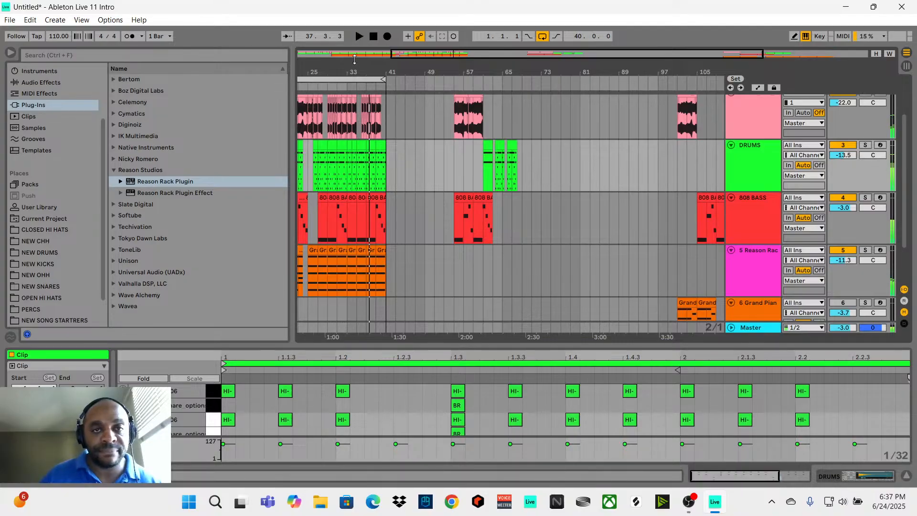
Replay the chopped pad clips from bar 36 to check how they sit against the drums and bass.
drag(362, 64, 449, 119)
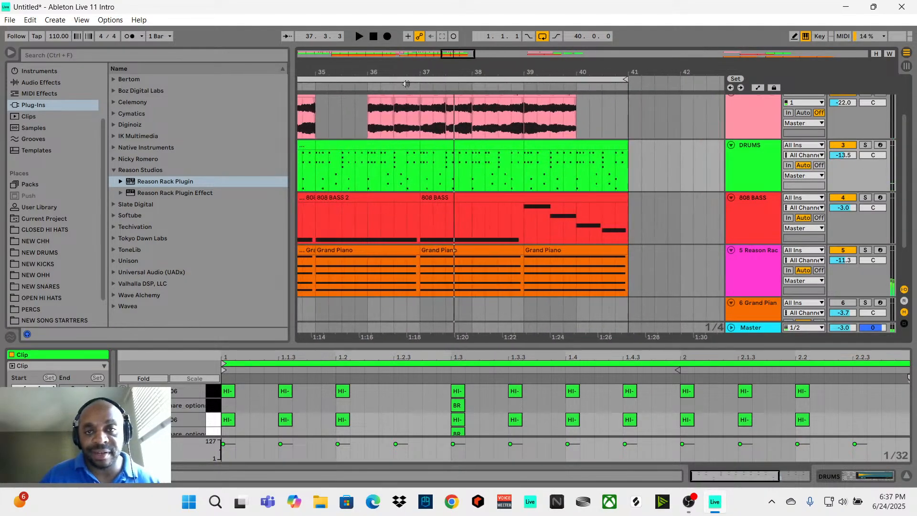
click(382, 121)
key(space)
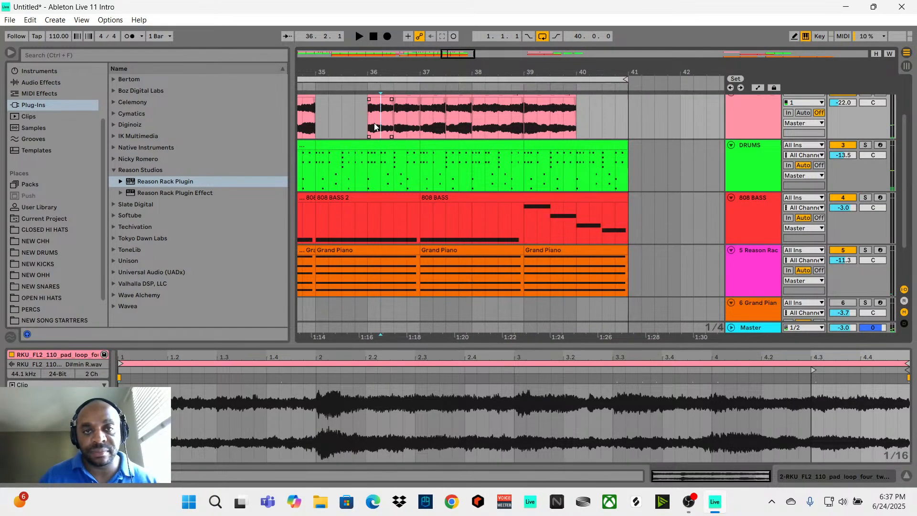
click(368, 126)
key(space)
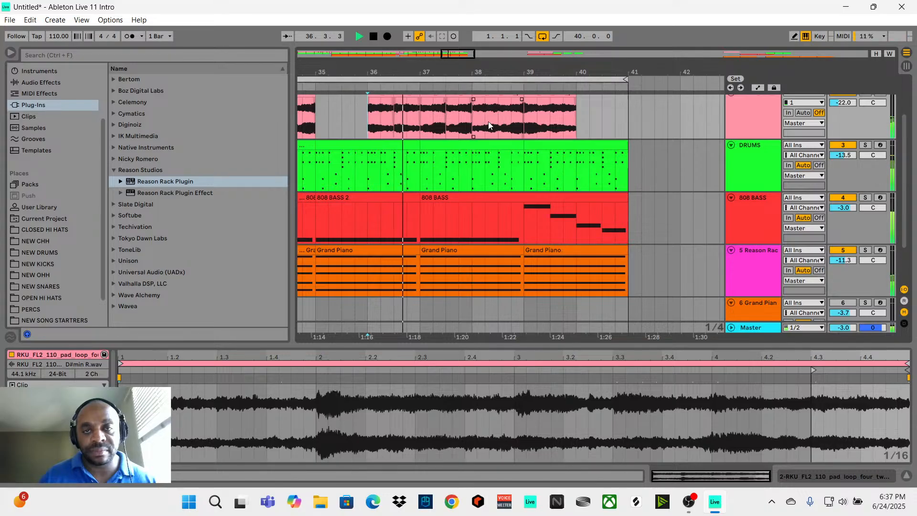
click(315, 127)
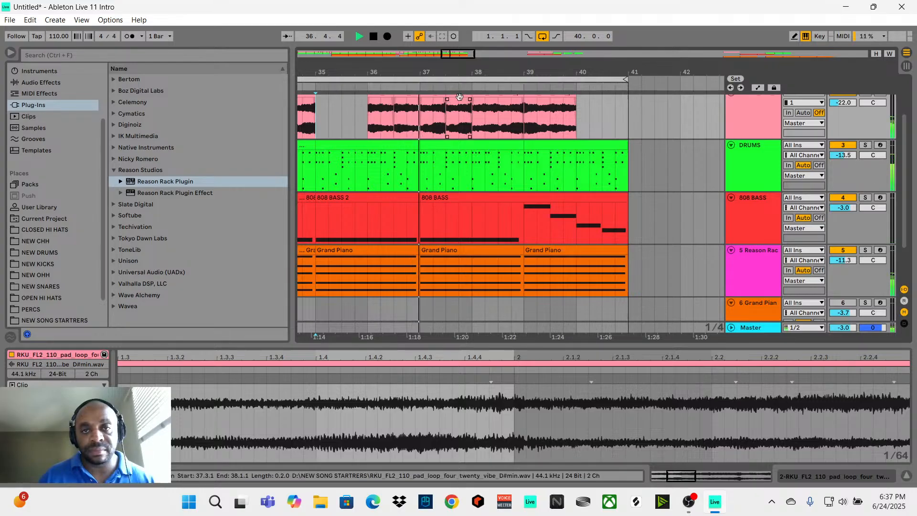
Delete the half-bar pad clip between 37.3 and bar 38.
click(460, 108)
scroll(497, 116, up, 2)
key(space)
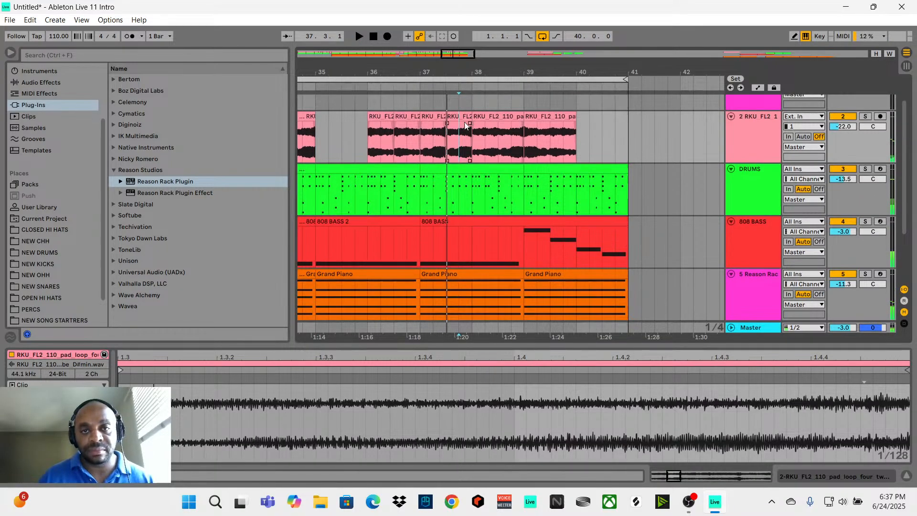
click(463, 117)
key(Delete)
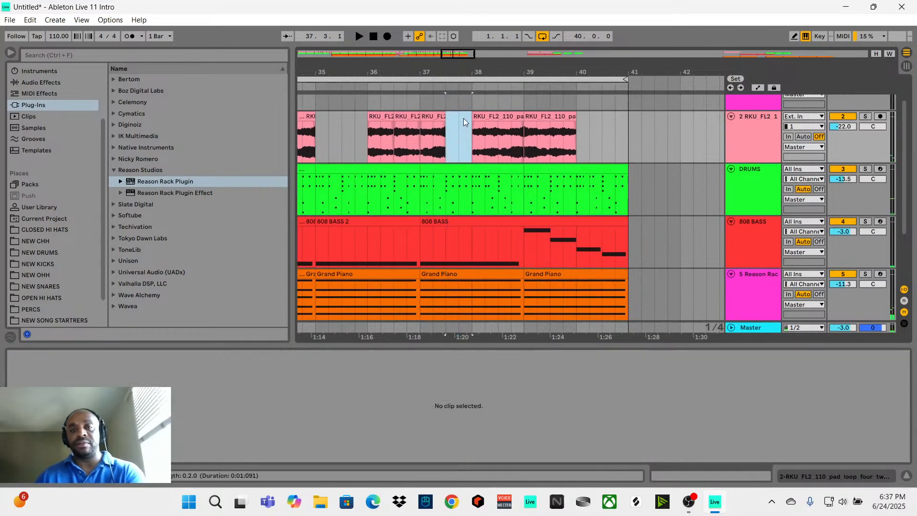
Split the pad clip at 38.3, delete its second half up to bar 39, and play from just before bar 35.
click(498, 134)
key(ctrl+e)
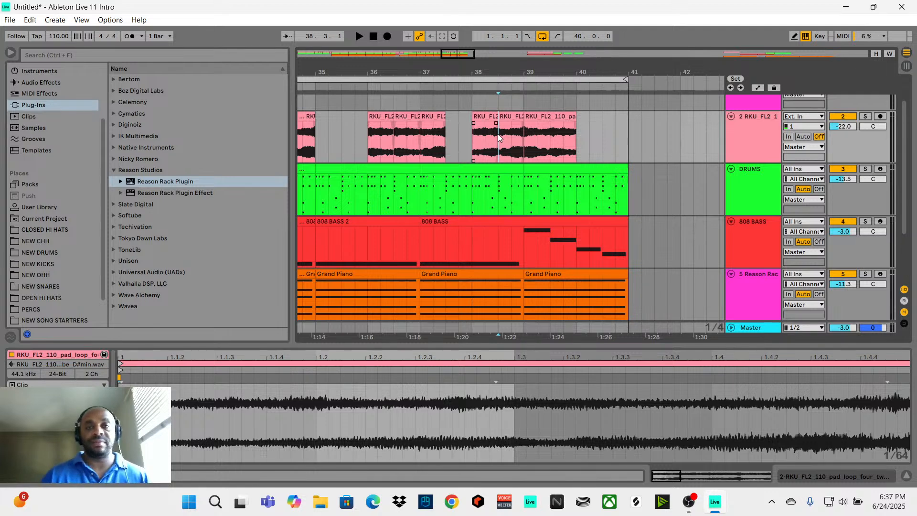
click(510, 118)
key(Delete)
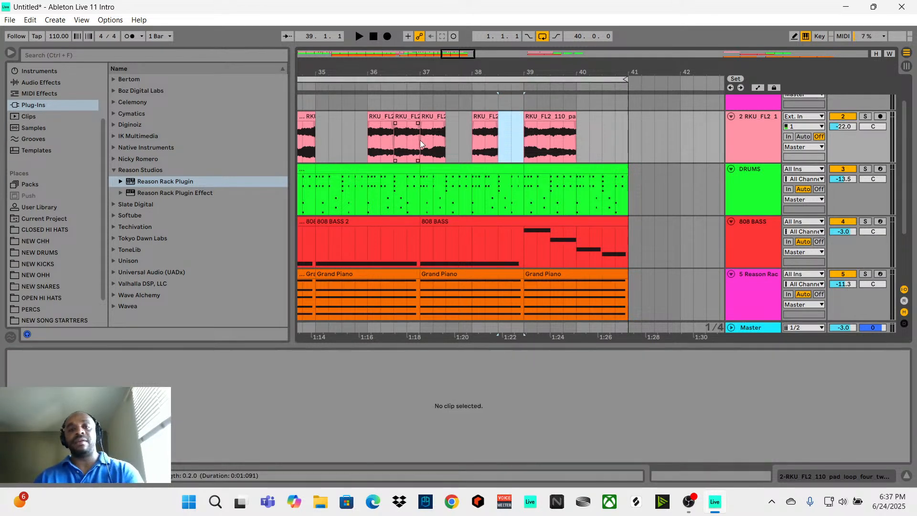
click(301, 132)
key(space)
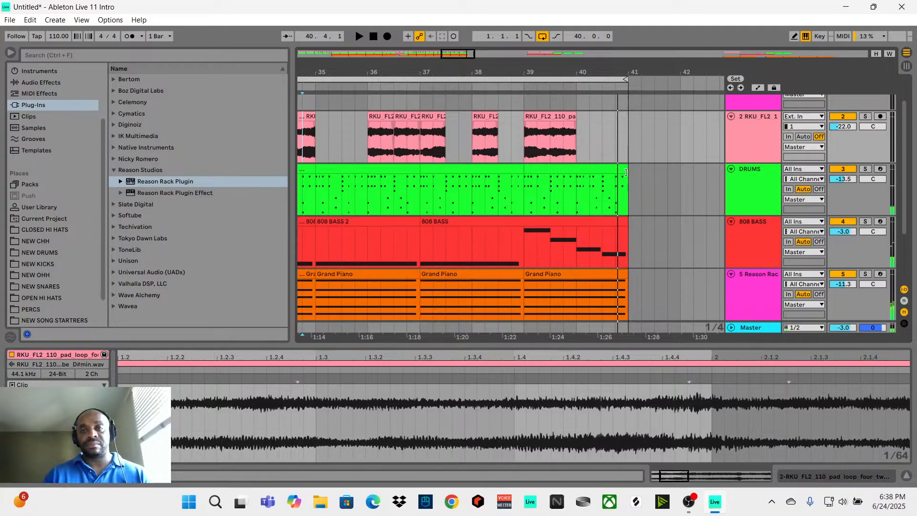
Trim the last drum clip of the section to end at bar 40 and return the playhead to bar 1.
drag(625, 172, 576, 172)
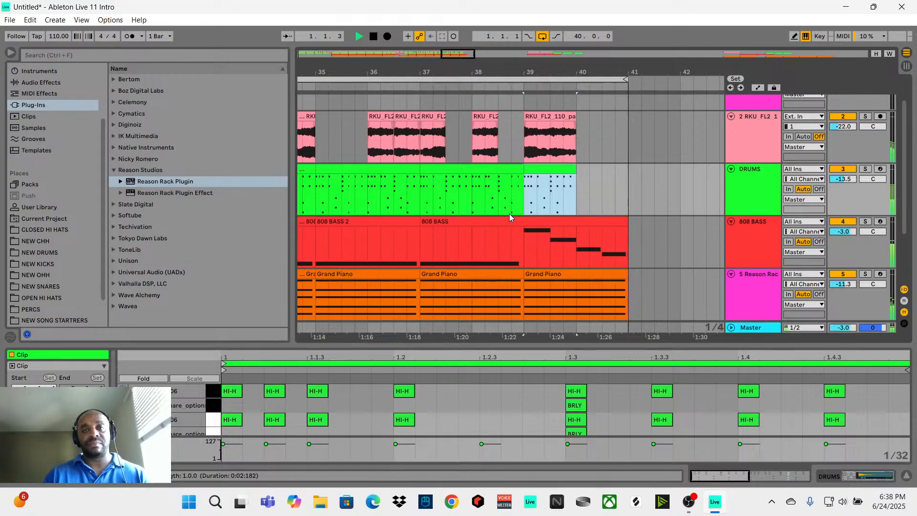
key(space)
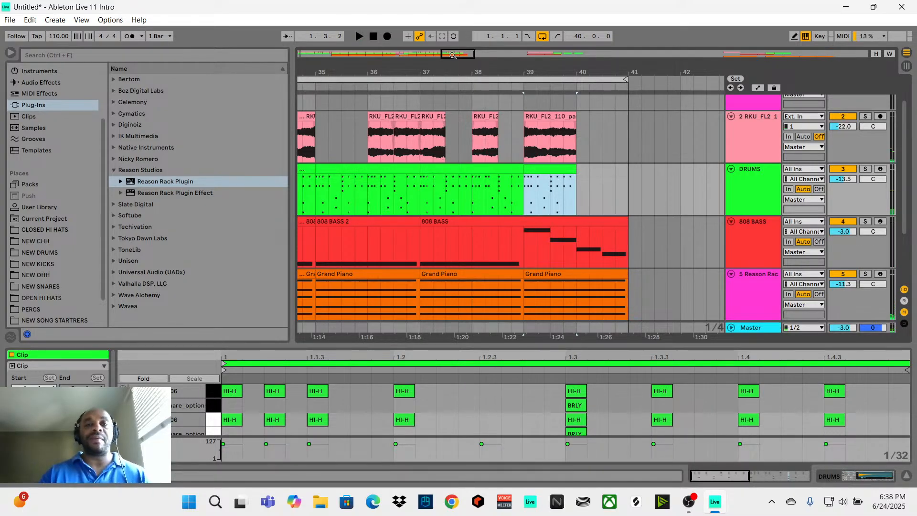
drag(452, 55, 453, 12)
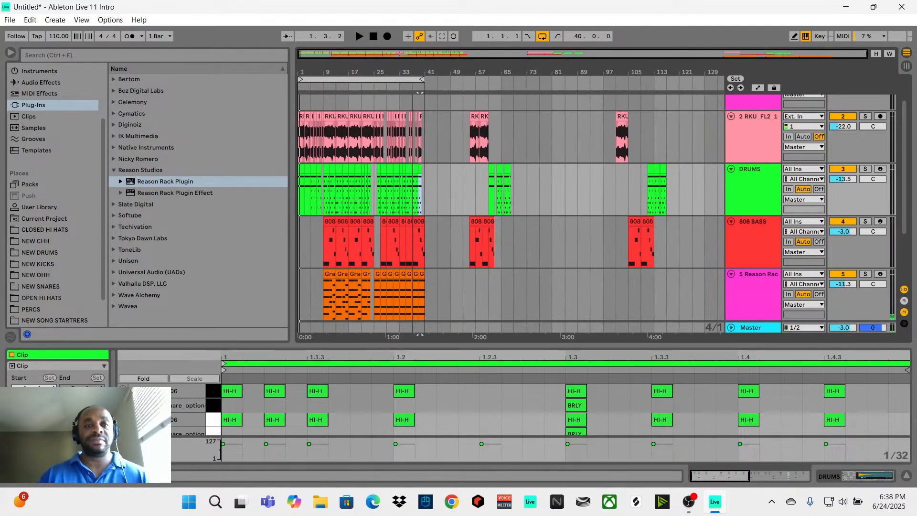
drag(349, 65, 349, 96)
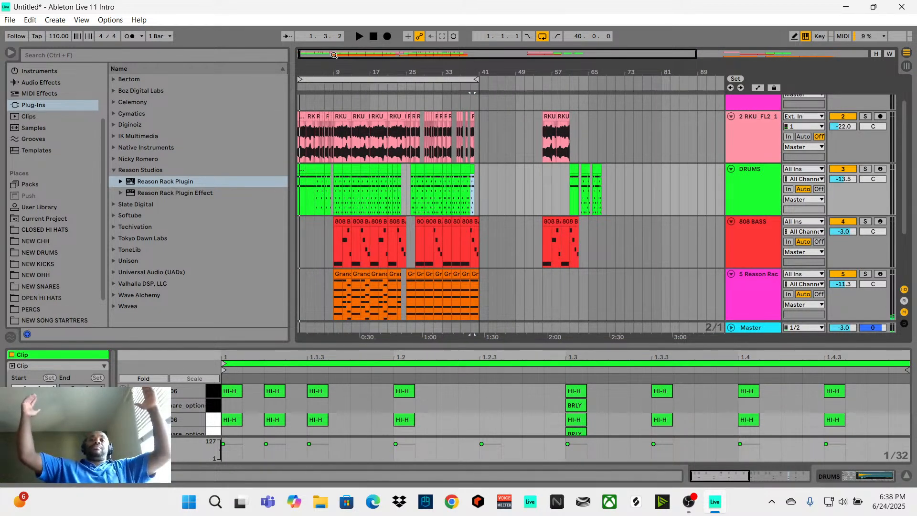
drag(351, 55, 354, 57)
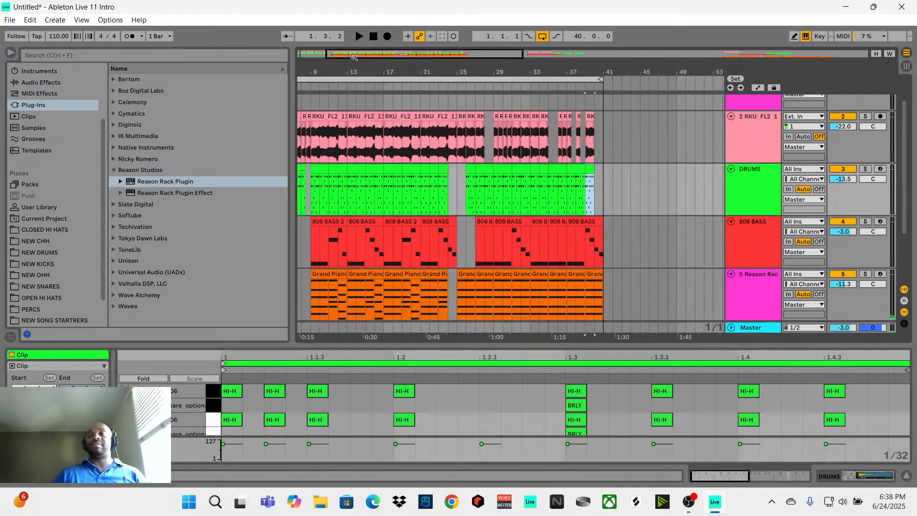
drag(334, 56, 309, 54)
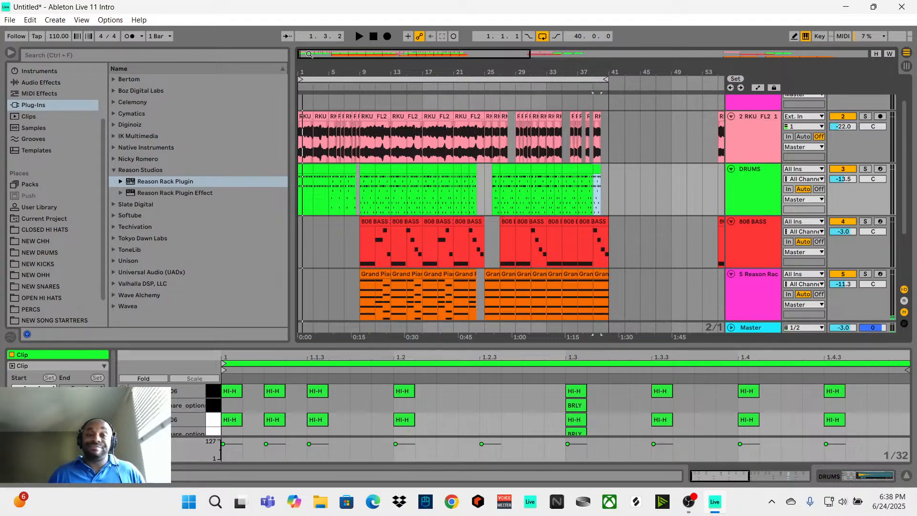
click(374, 38)
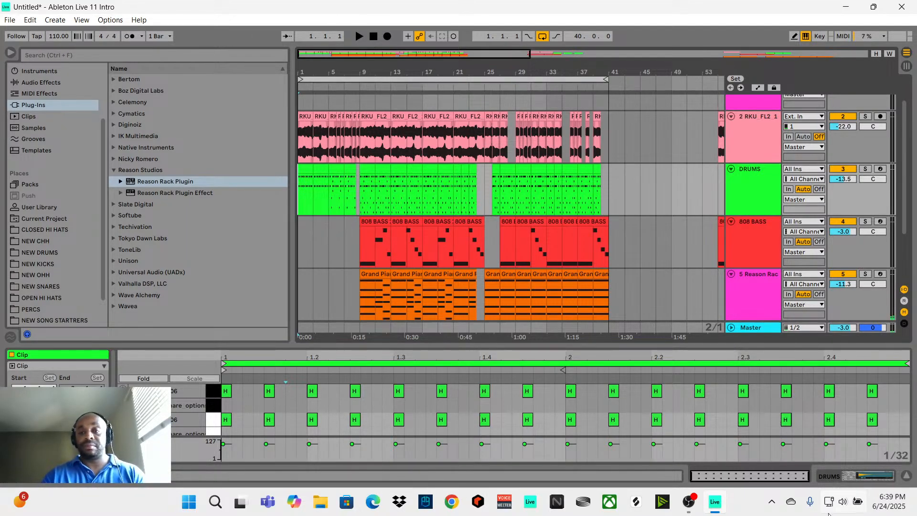
Switch to OBS and stop the live stream.
click(692, 505)
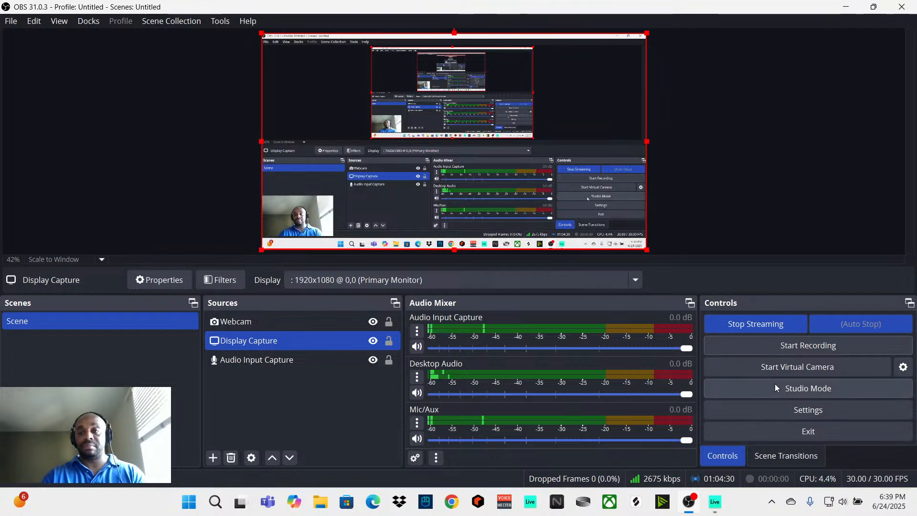
click(777, 329)
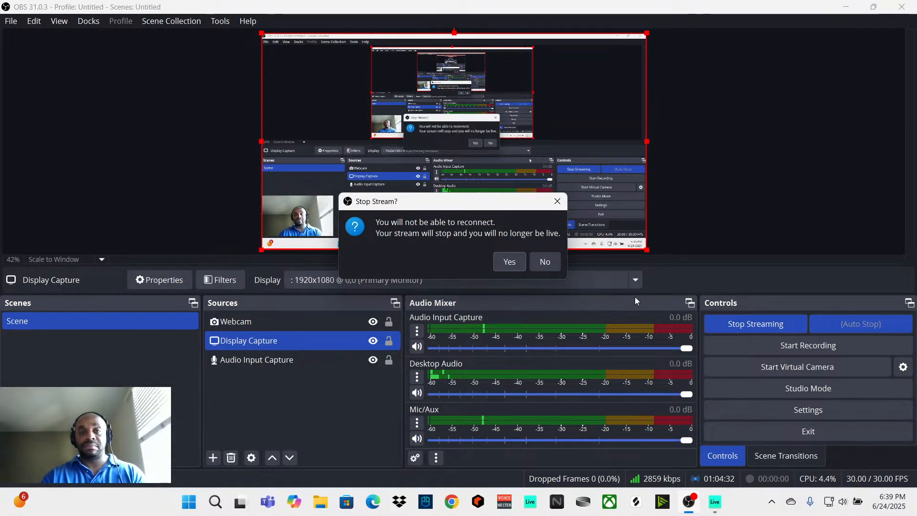